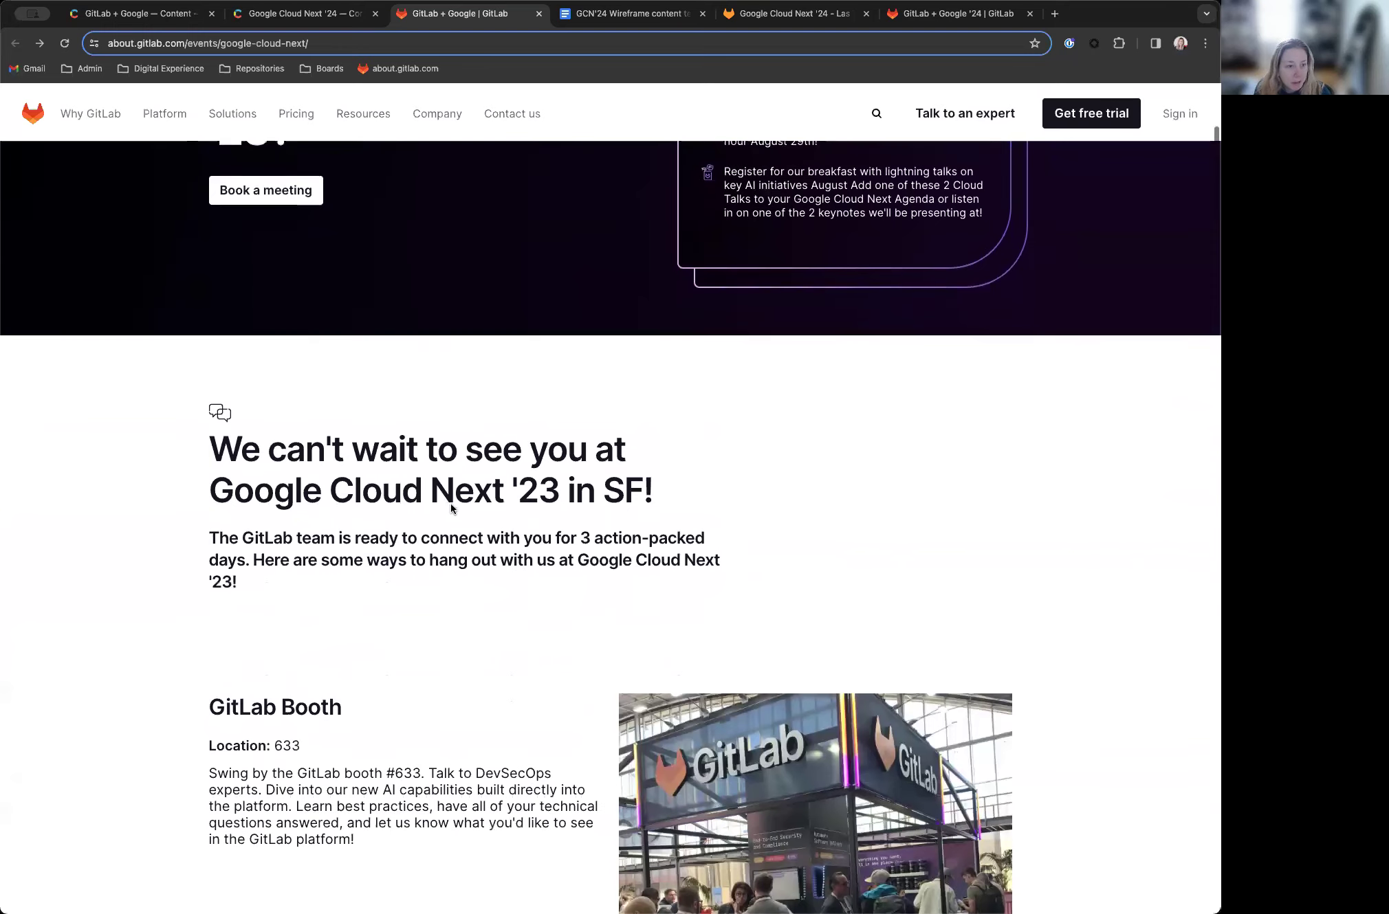
# Step: Switch from the live Google Cloud Next '23 page to Contentful and open the about.gitlab.com space's content list
pyautogui.scroll(8, 416, 469)
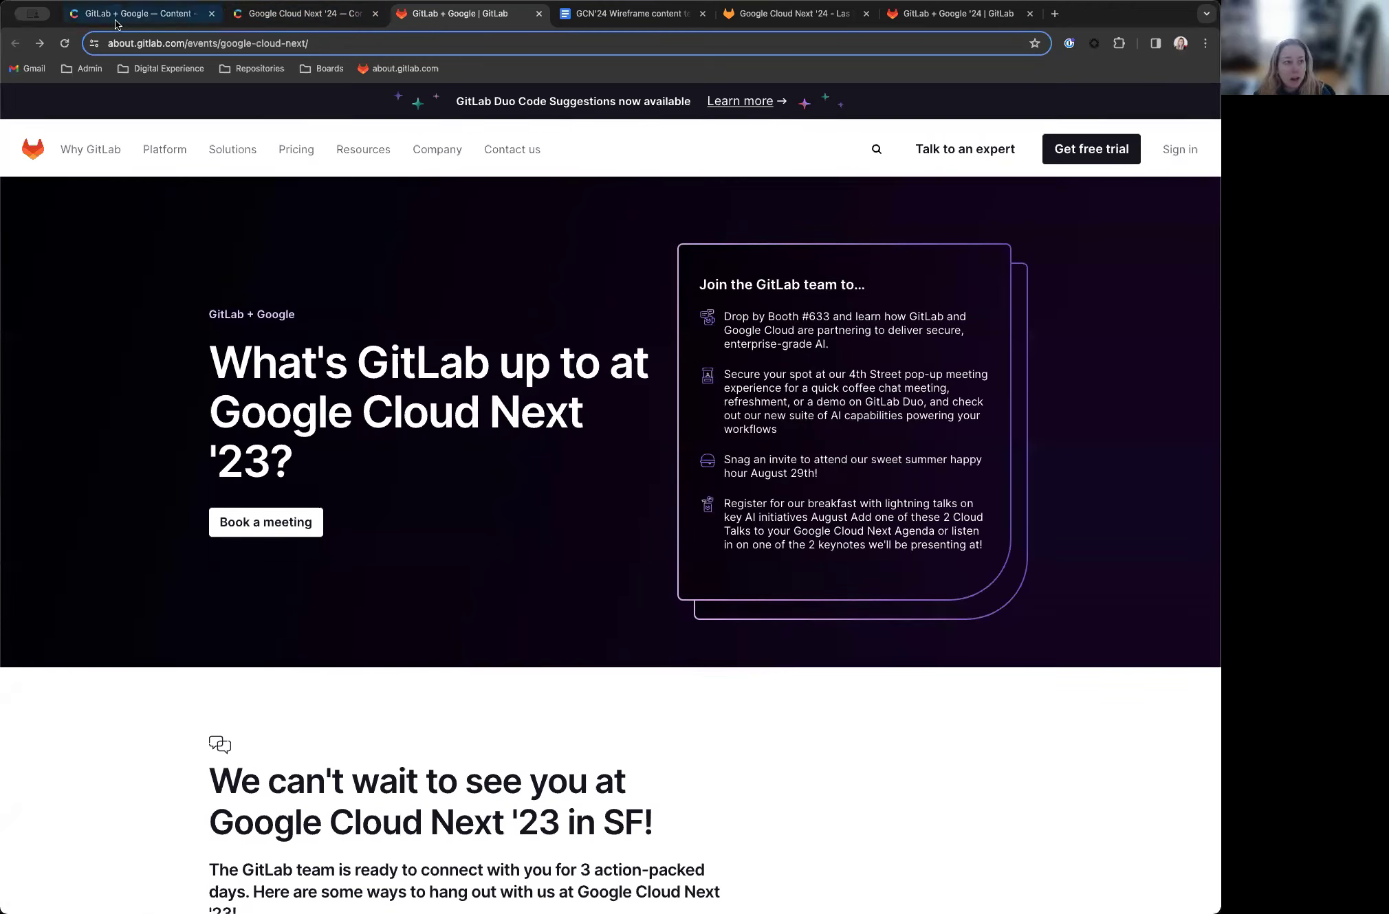
pyautogui.click(297, 42)
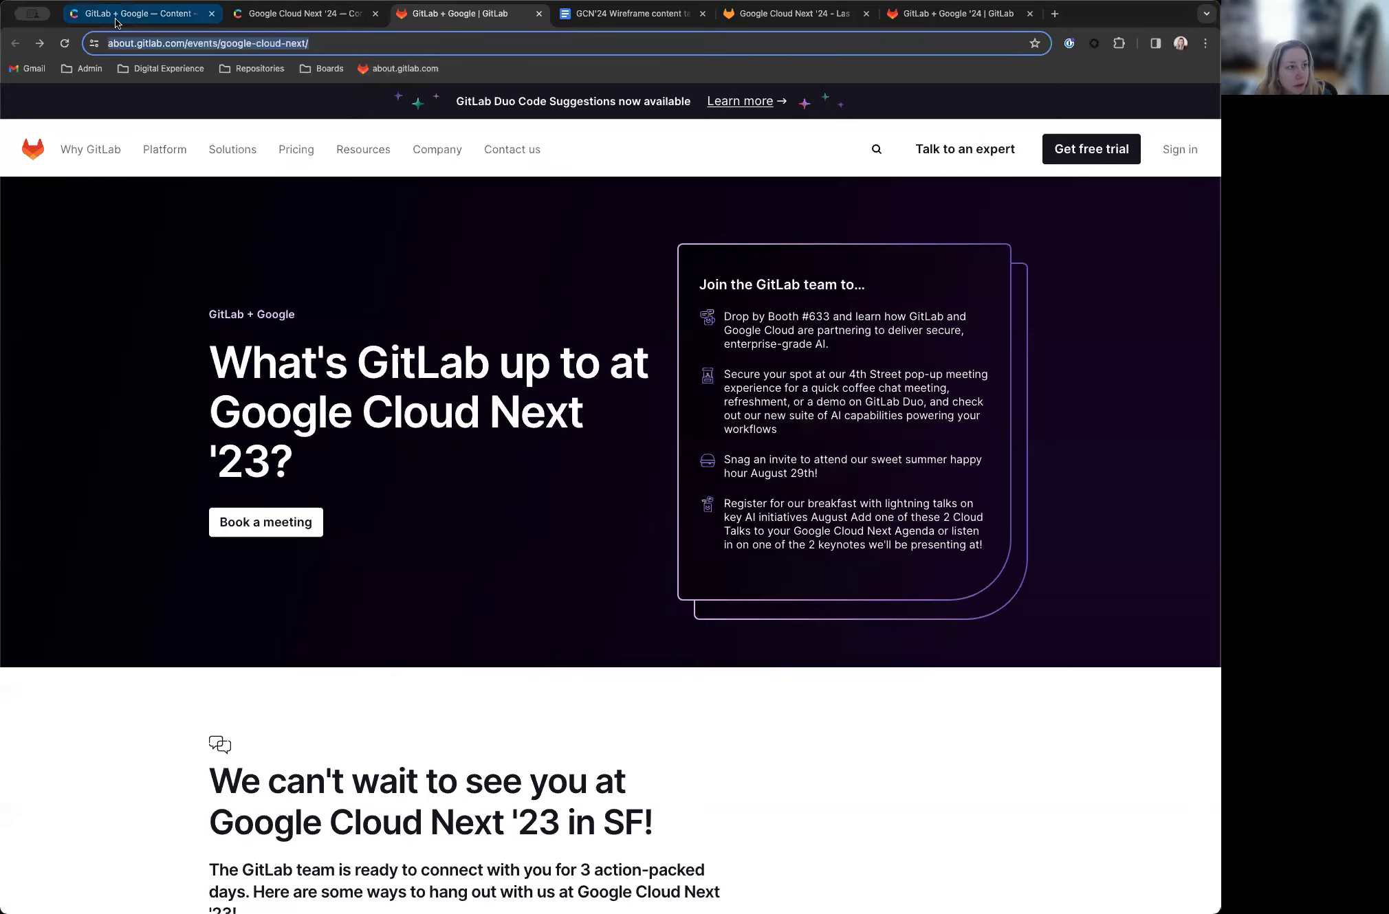
pyautogui.click(138, 14)
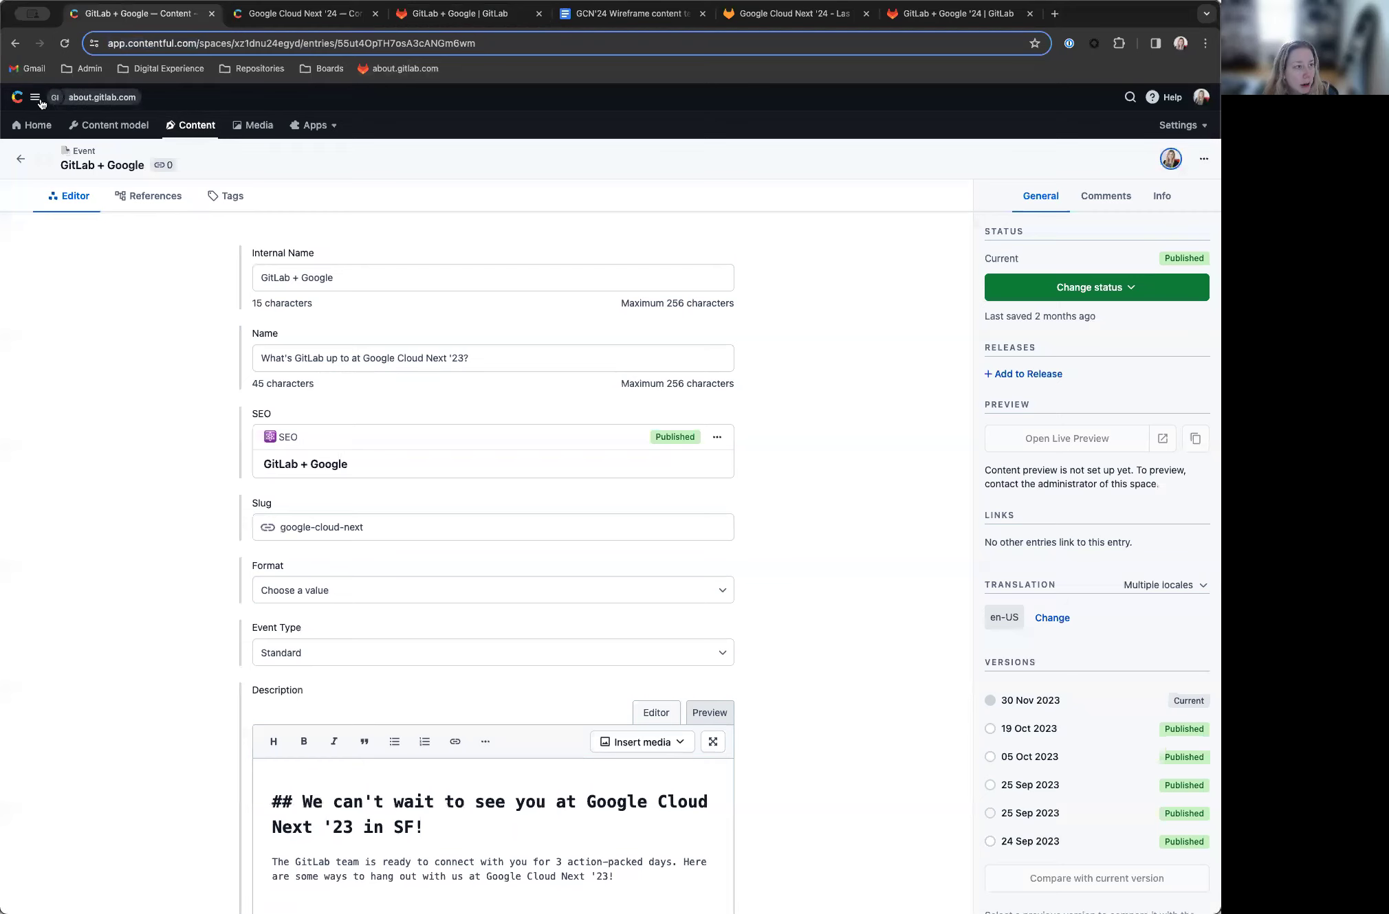
pyautogui.click(98, 99)
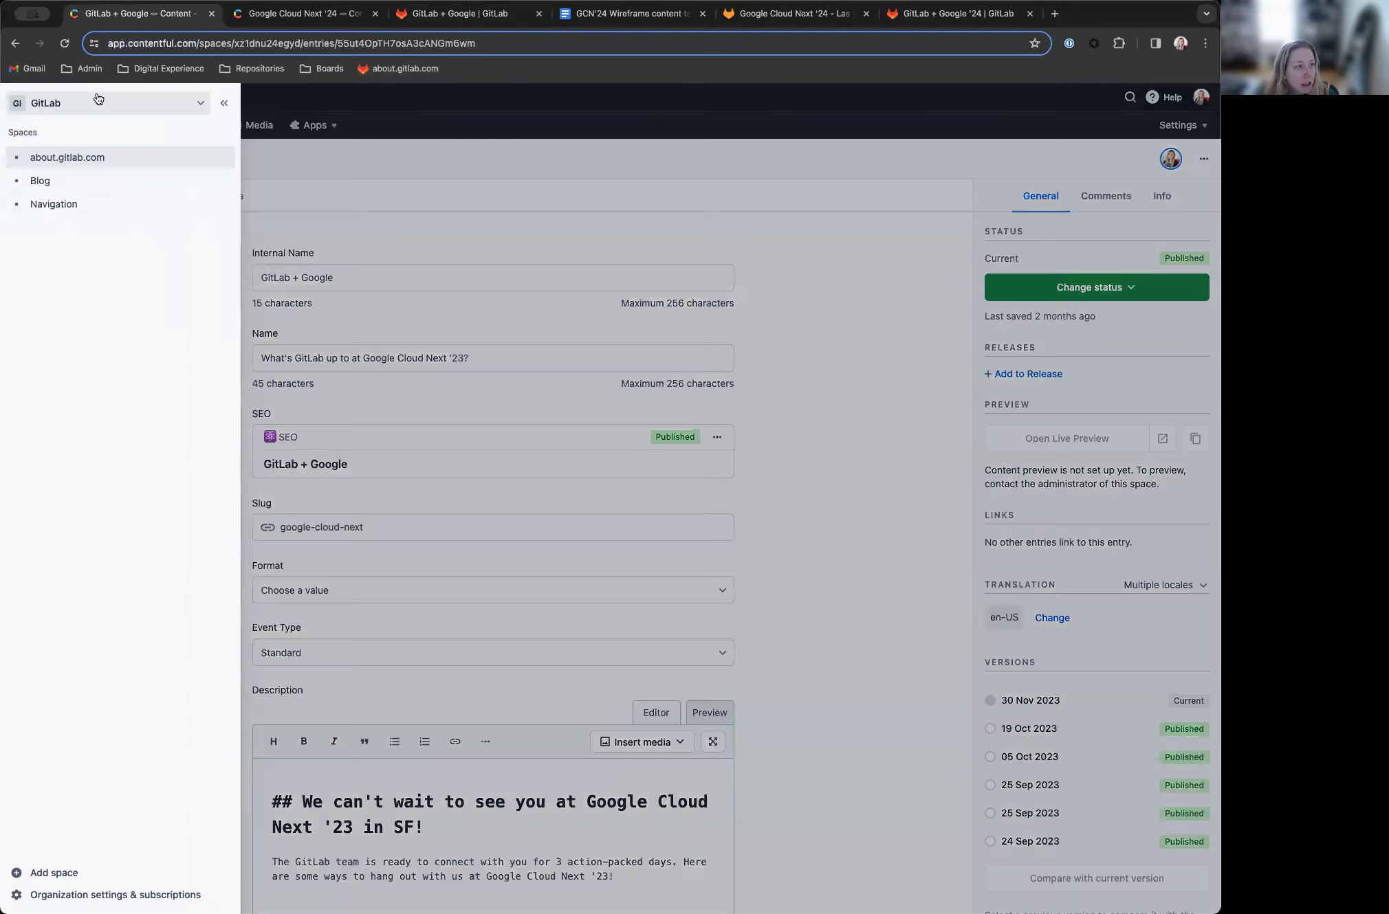
pyautogui.click(93, 164)
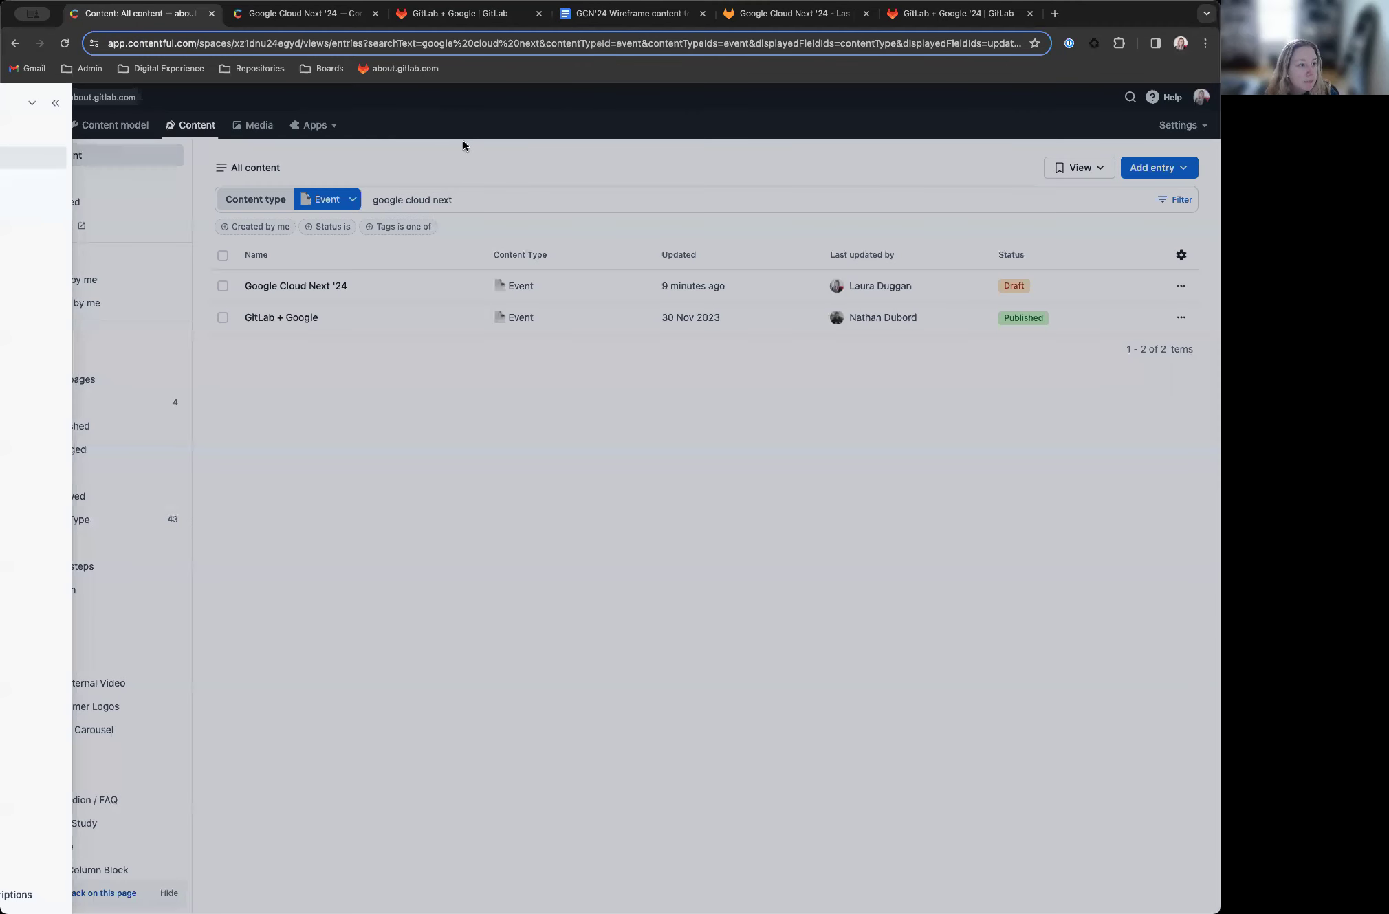
# Step: Clear the entry search and browse all entries of content type Event
pyautogui.moveTo(453, 200); pyautogui.dragTo(371, 200)
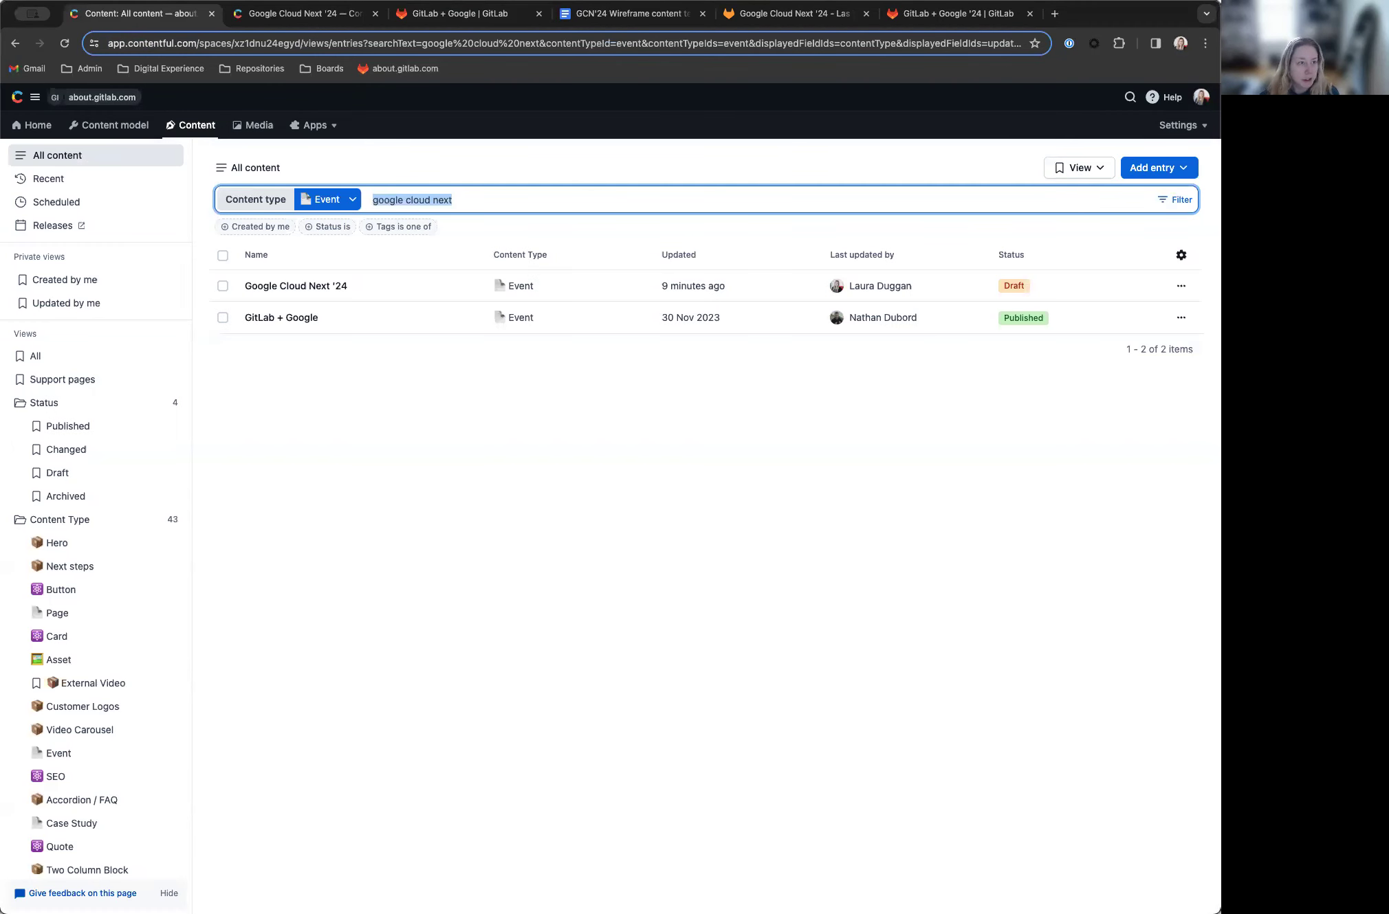
pyautogui.press('BackSpace')
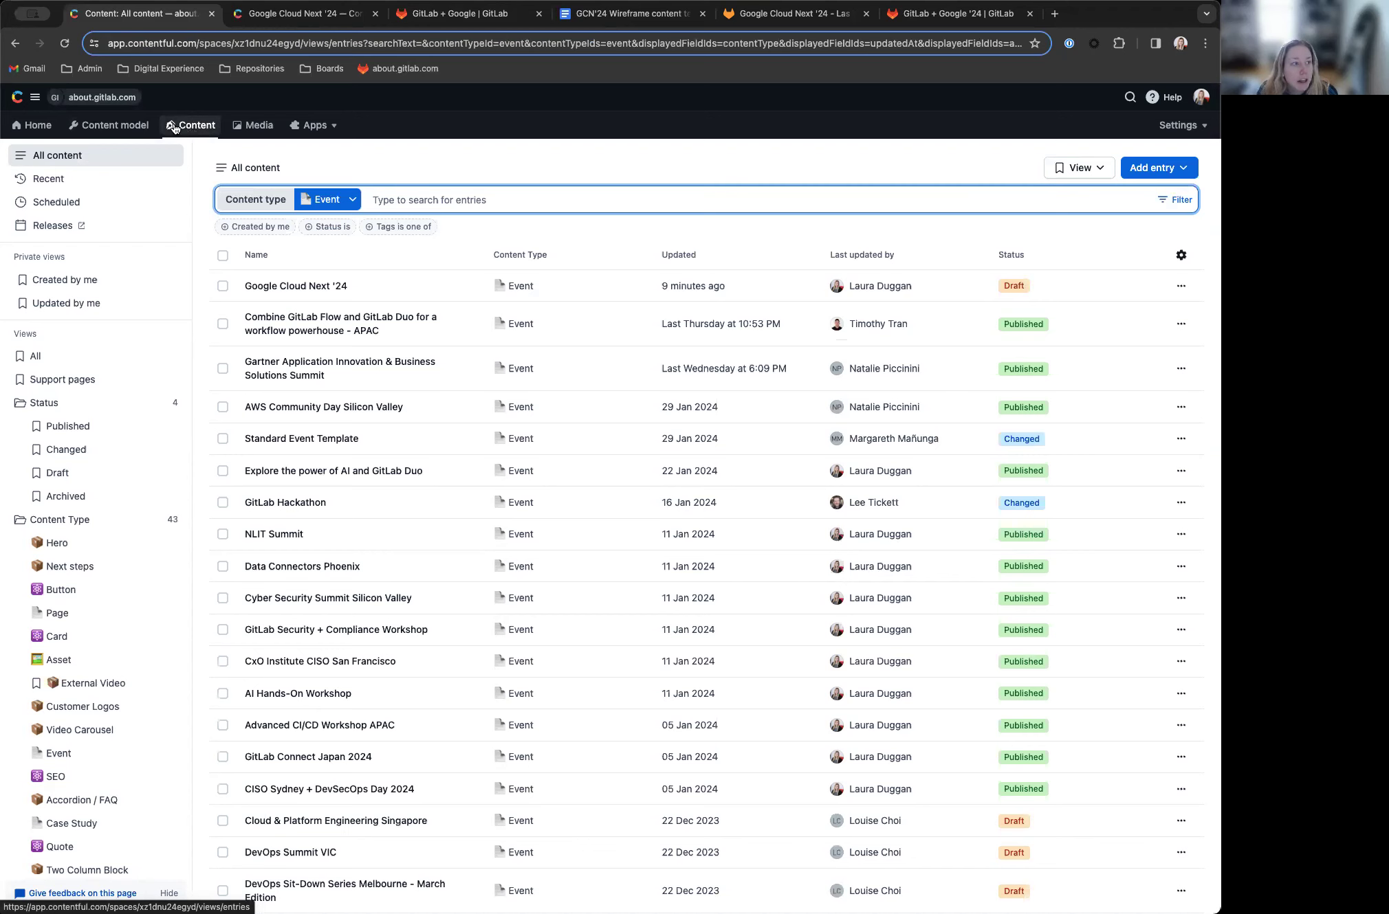
pyautogui.scroll(-1, 293, 169)
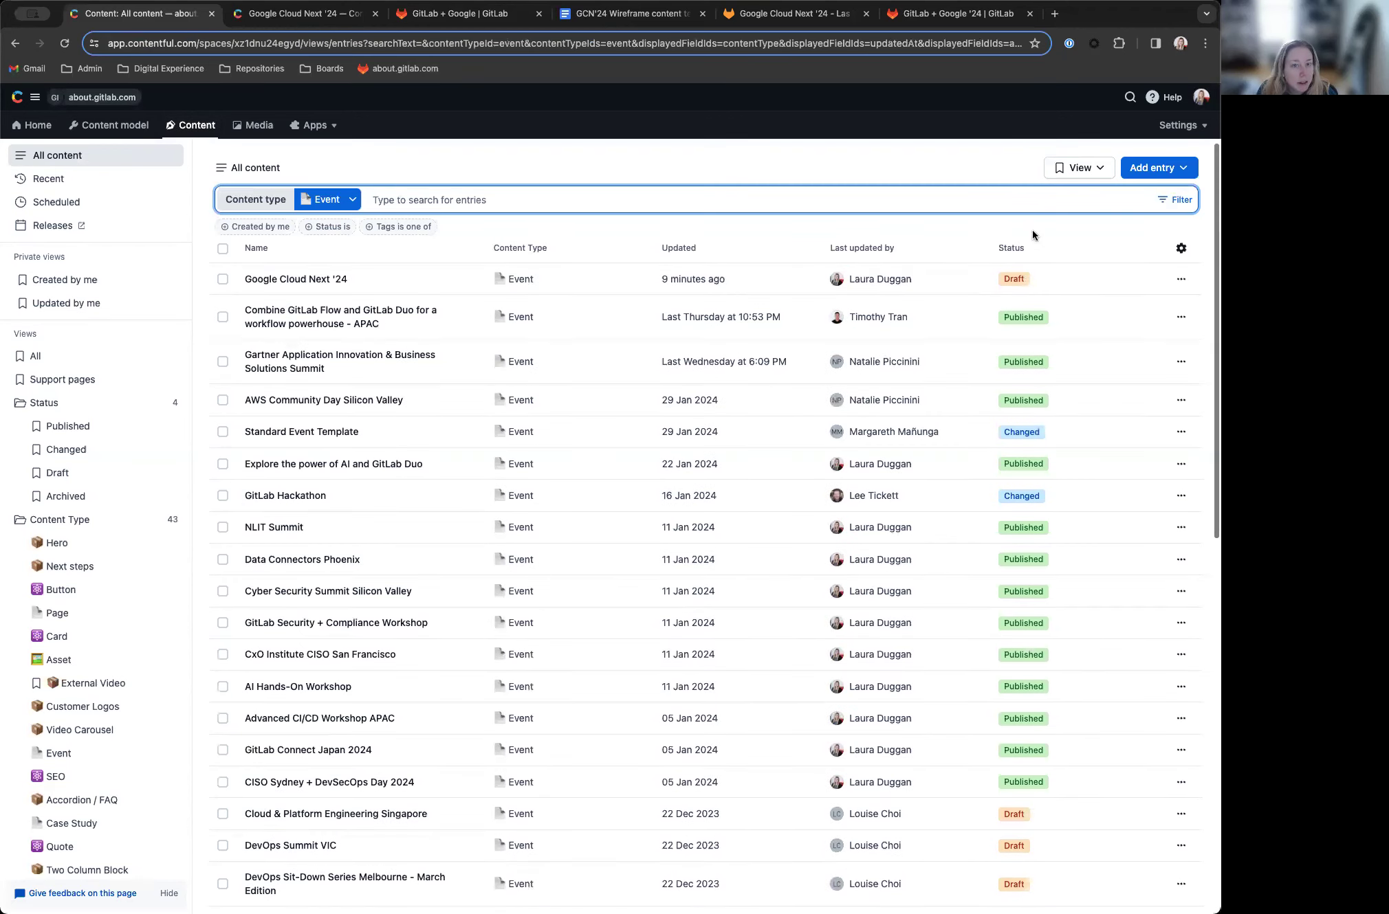
pyautogui.click(352, 200)
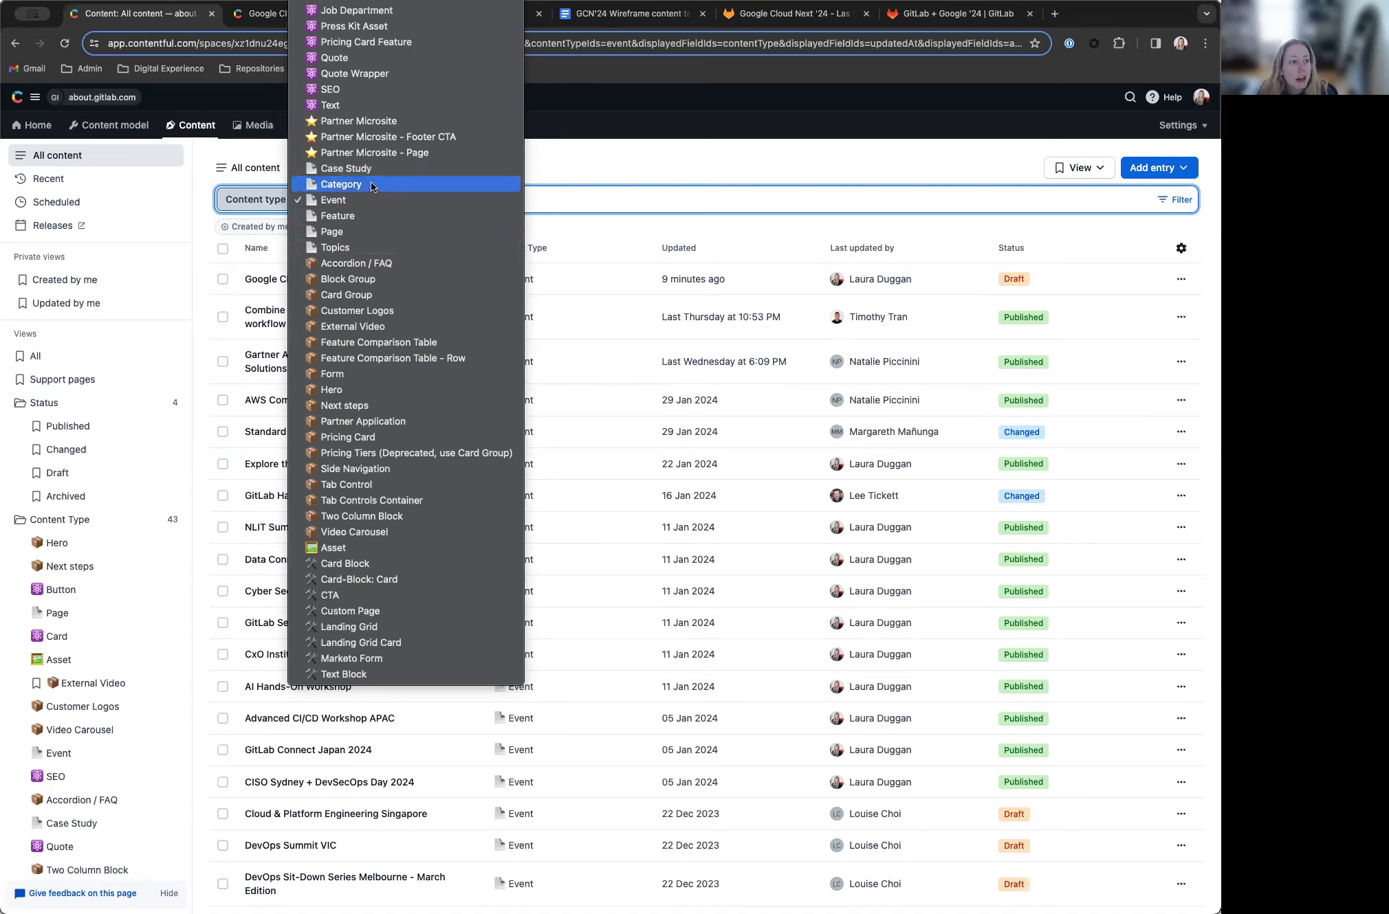
pyautogui.click(338, 201)
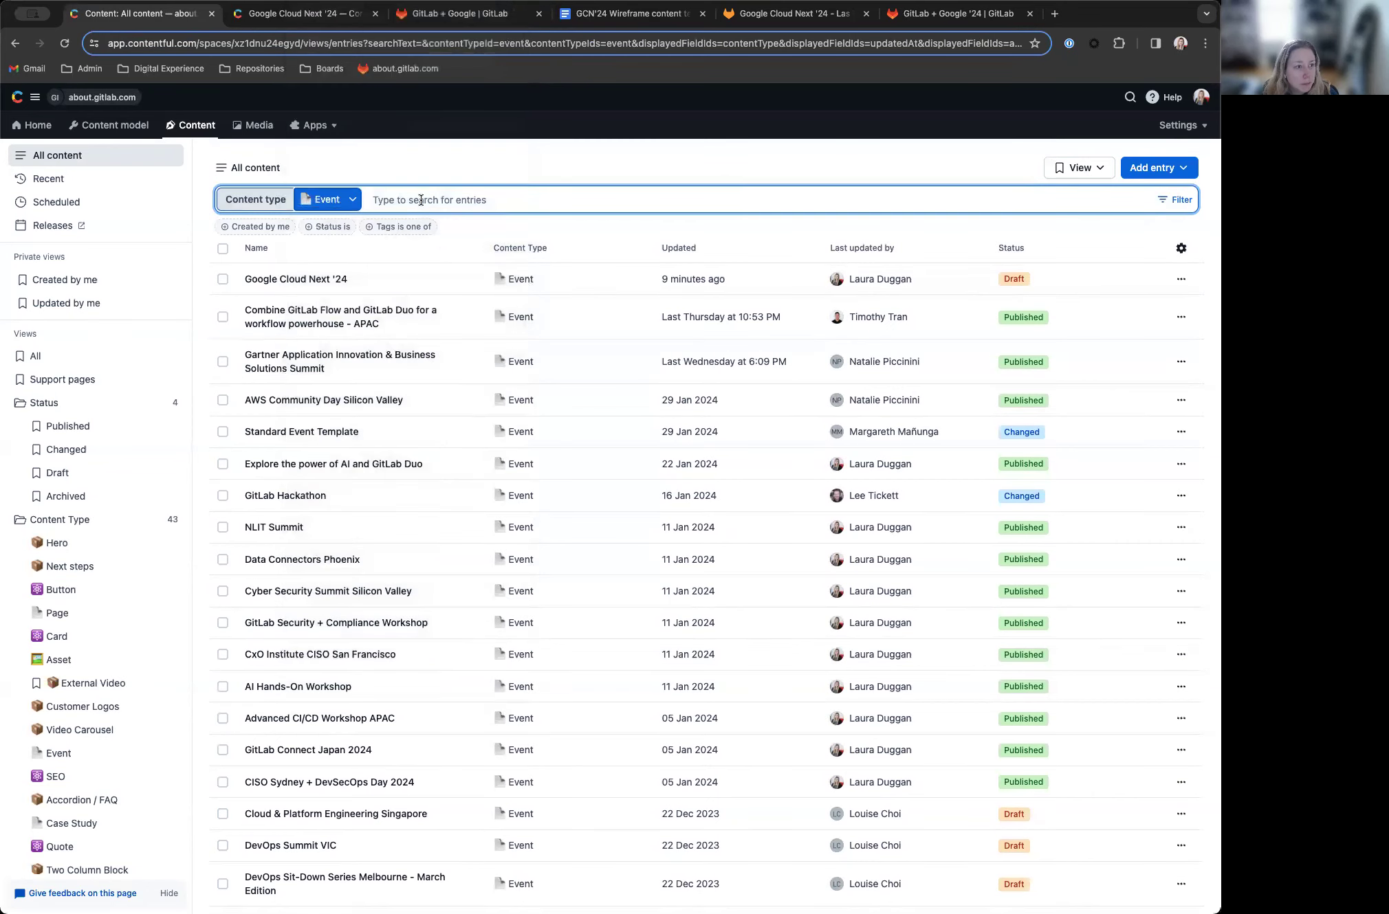
pyautogui.scroll(-15, 571, 351)
pyautogui.scroll(15, 571, 351)
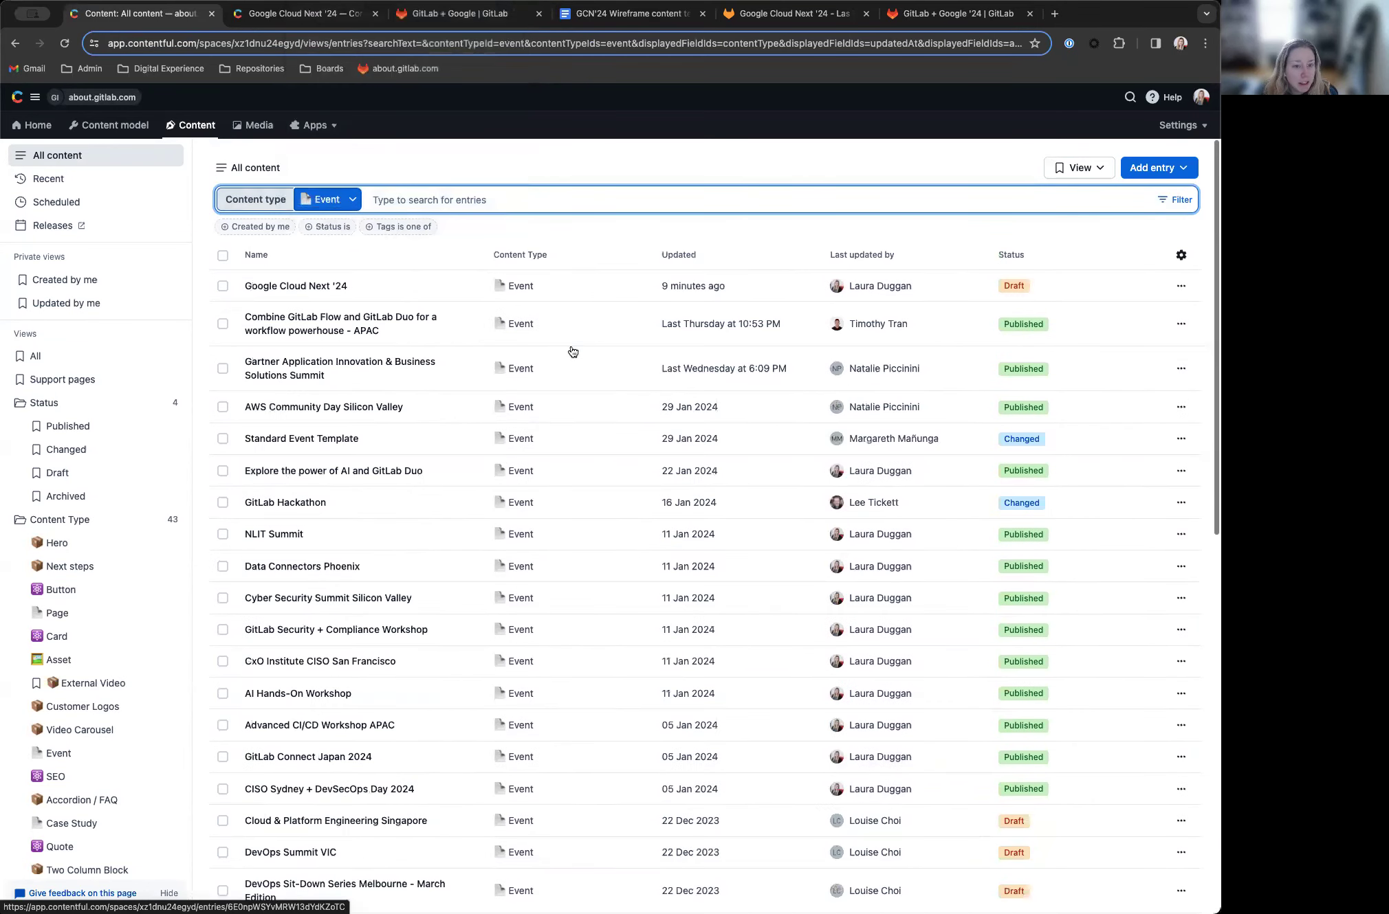
# Step: Search the Event entries for "google cloud" and open the GitLab + Google entry
pyautogui.click(414, 194)
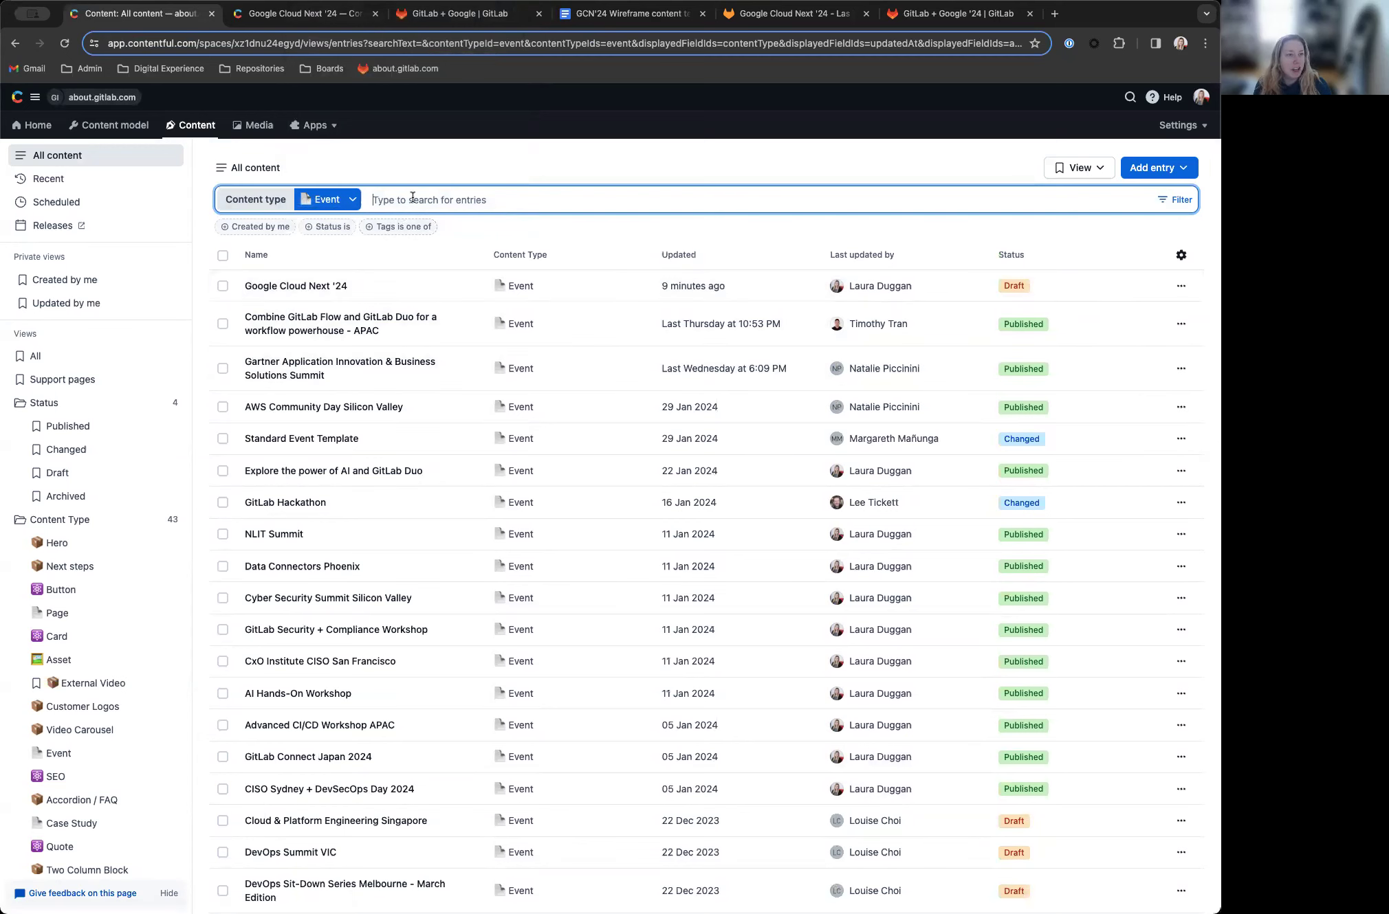
pyautogui.write('google cloud')
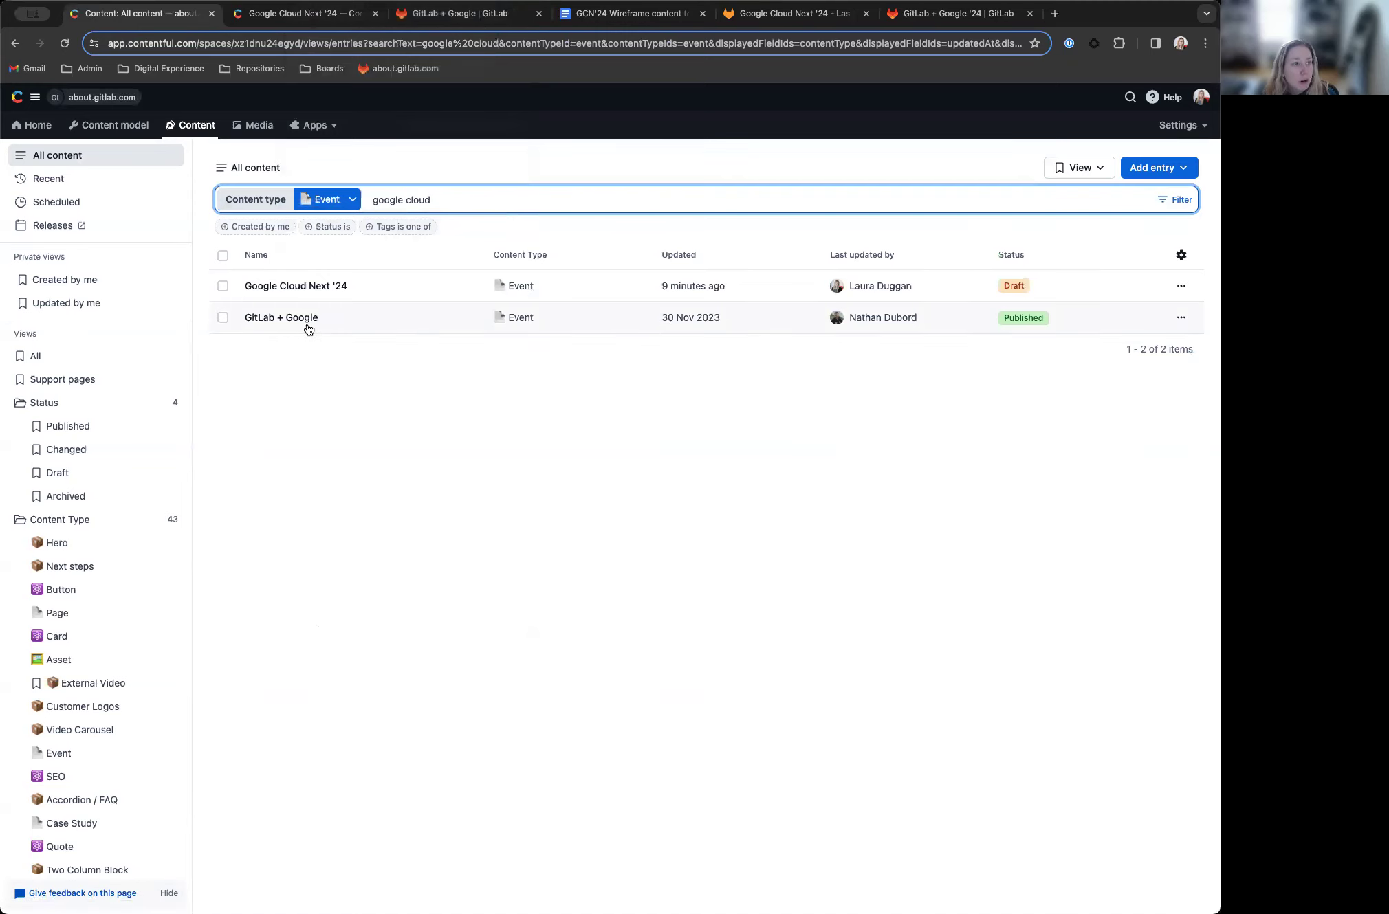
pyautogui.click(302, 14)
pyautogui.click(137, 19)
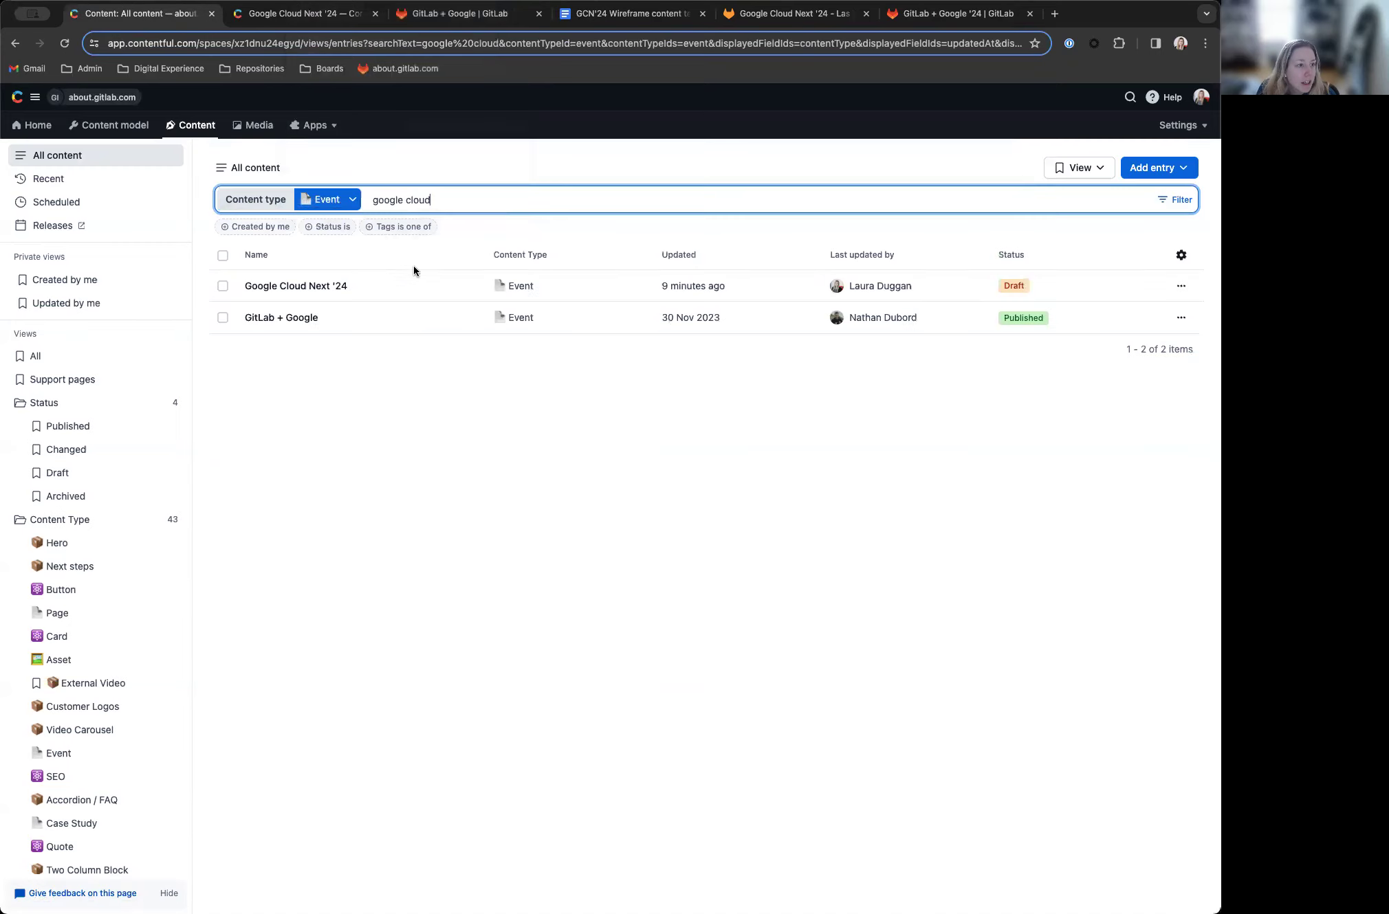
pyautogui.click(328, 303)
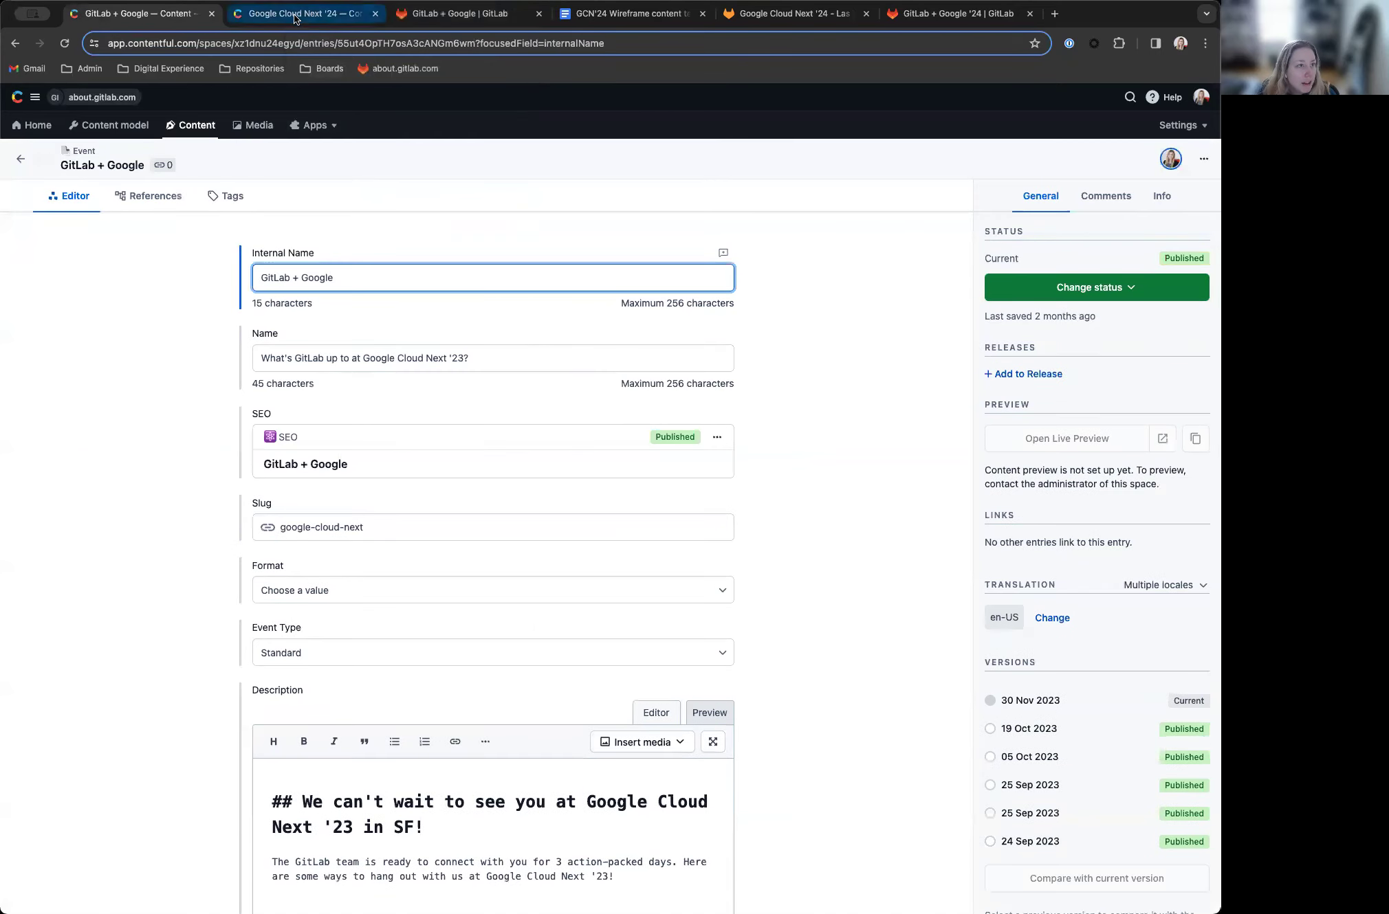
# Step: Compare the GitLab + Google entry with the separately opened Google Cloud Next '24 entry
pyautogui.click(265, 15)
pyautogui.click(137, 13)
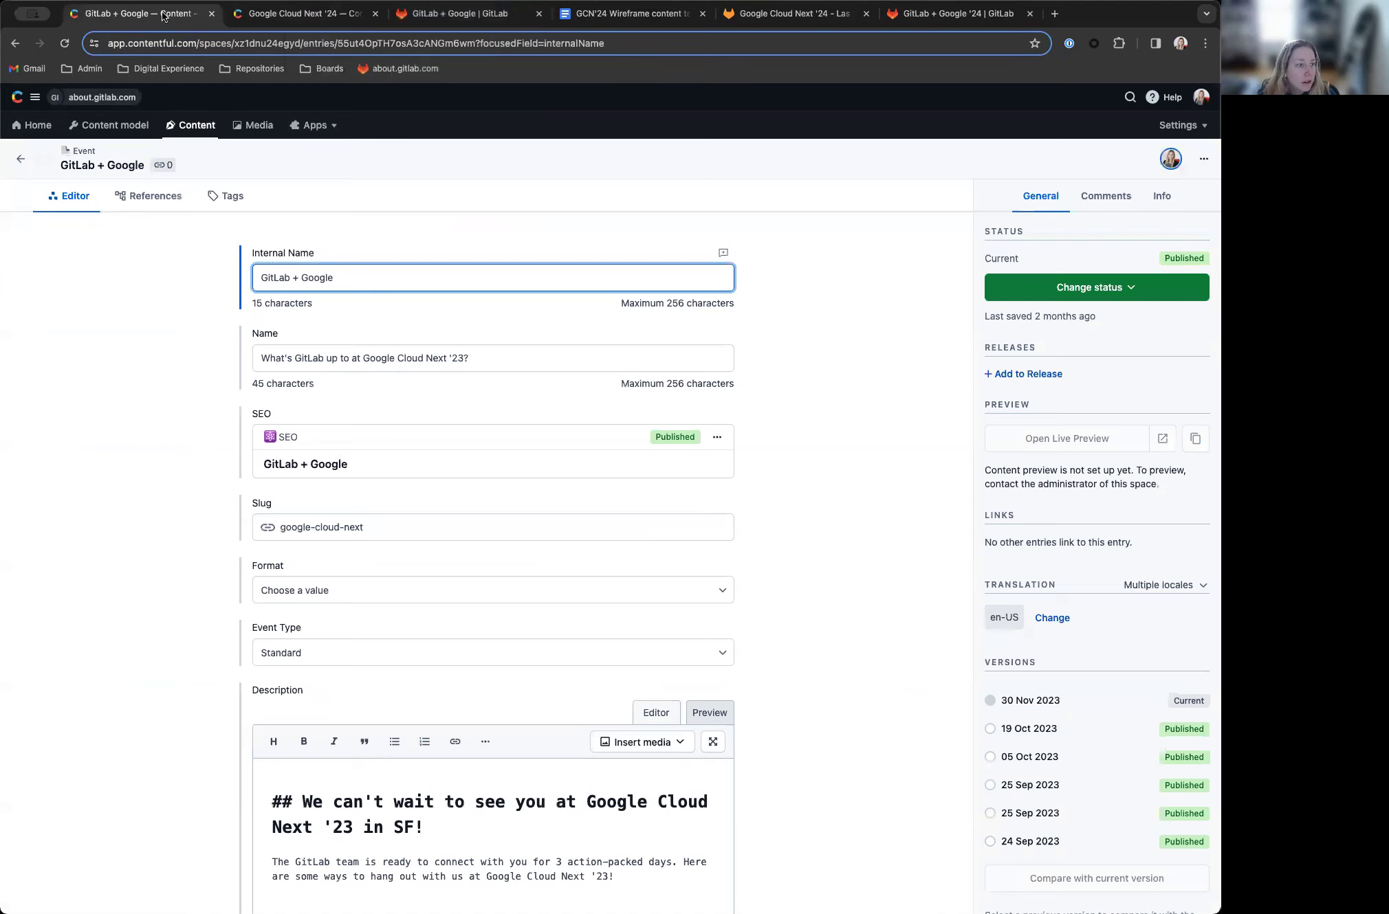
pyautogui.click(275, 15)
pyautogui.click(138, 15)
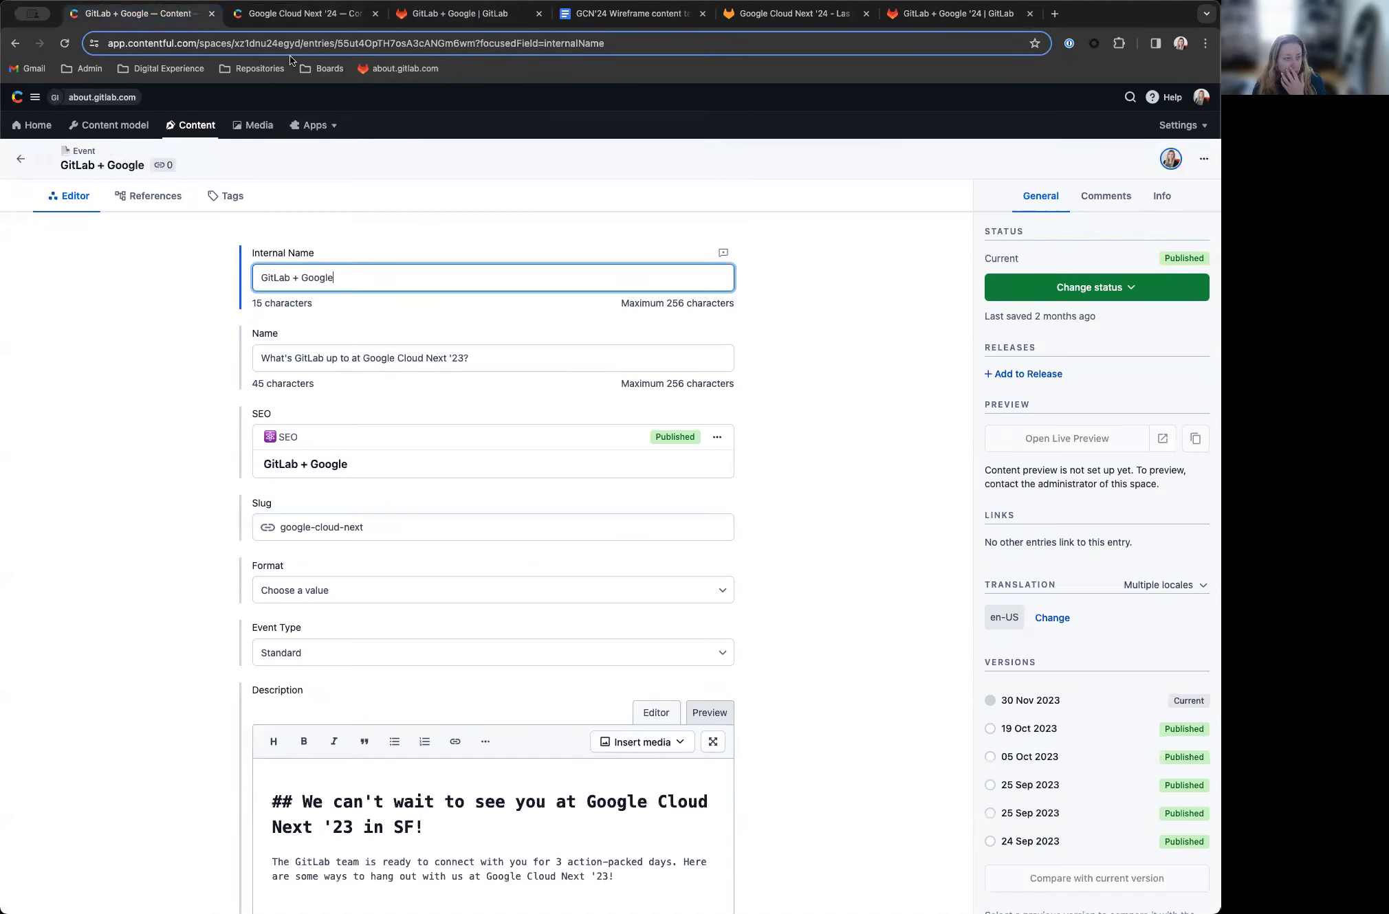
# Step: Return to the Event search results and show the content types available for a new entry
pyautogui.click(20, 162)
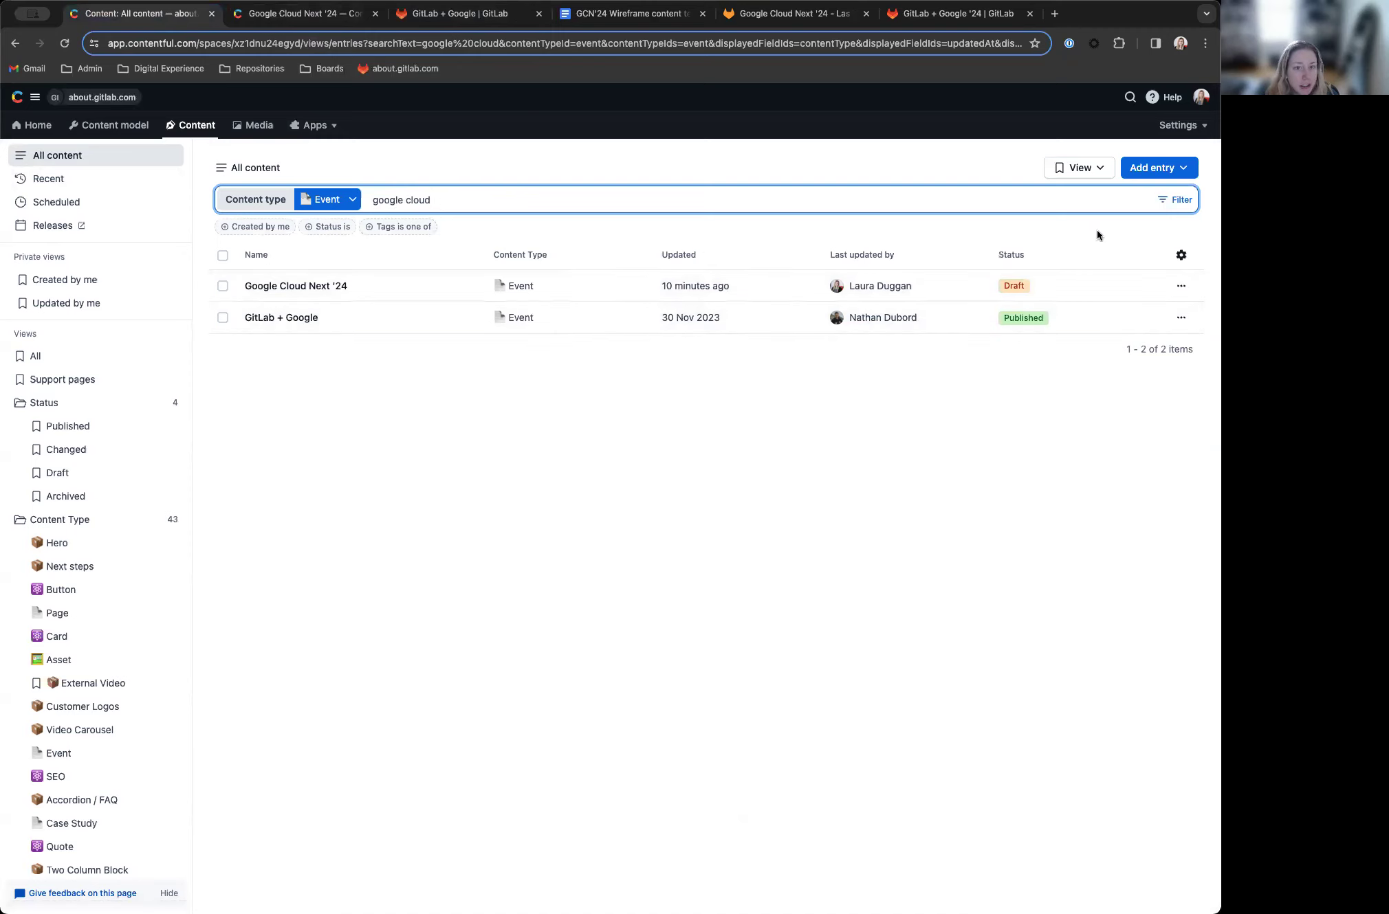
pyautogui.click(1185, 170)
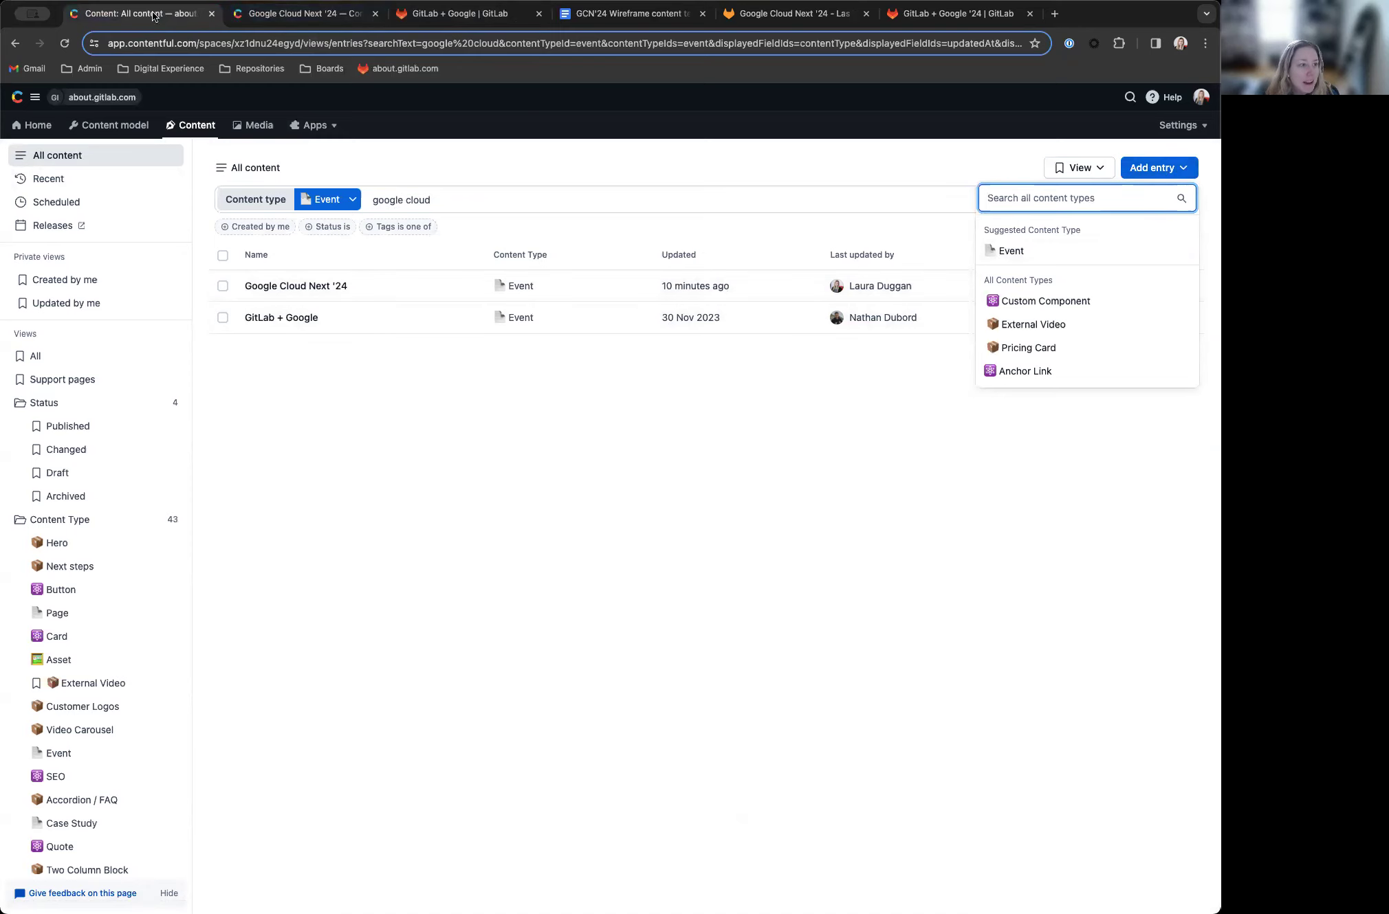
# Step: View the Google Cloud Next '24 draft from the results, and reopen the GitLab + Google entry
pyautogui.click(387, 279)
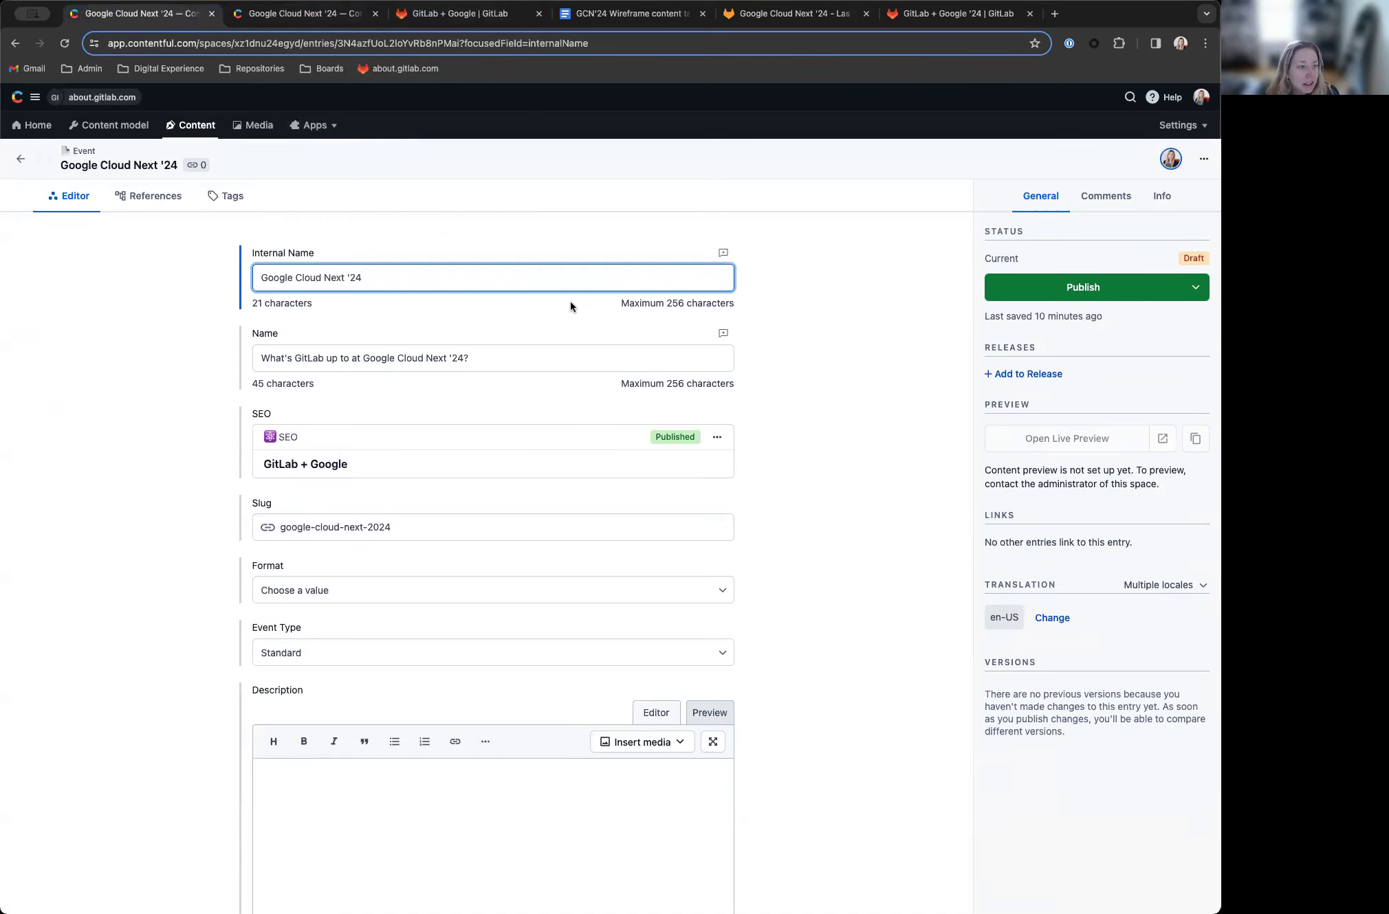
pyautogui.click(21, 159)
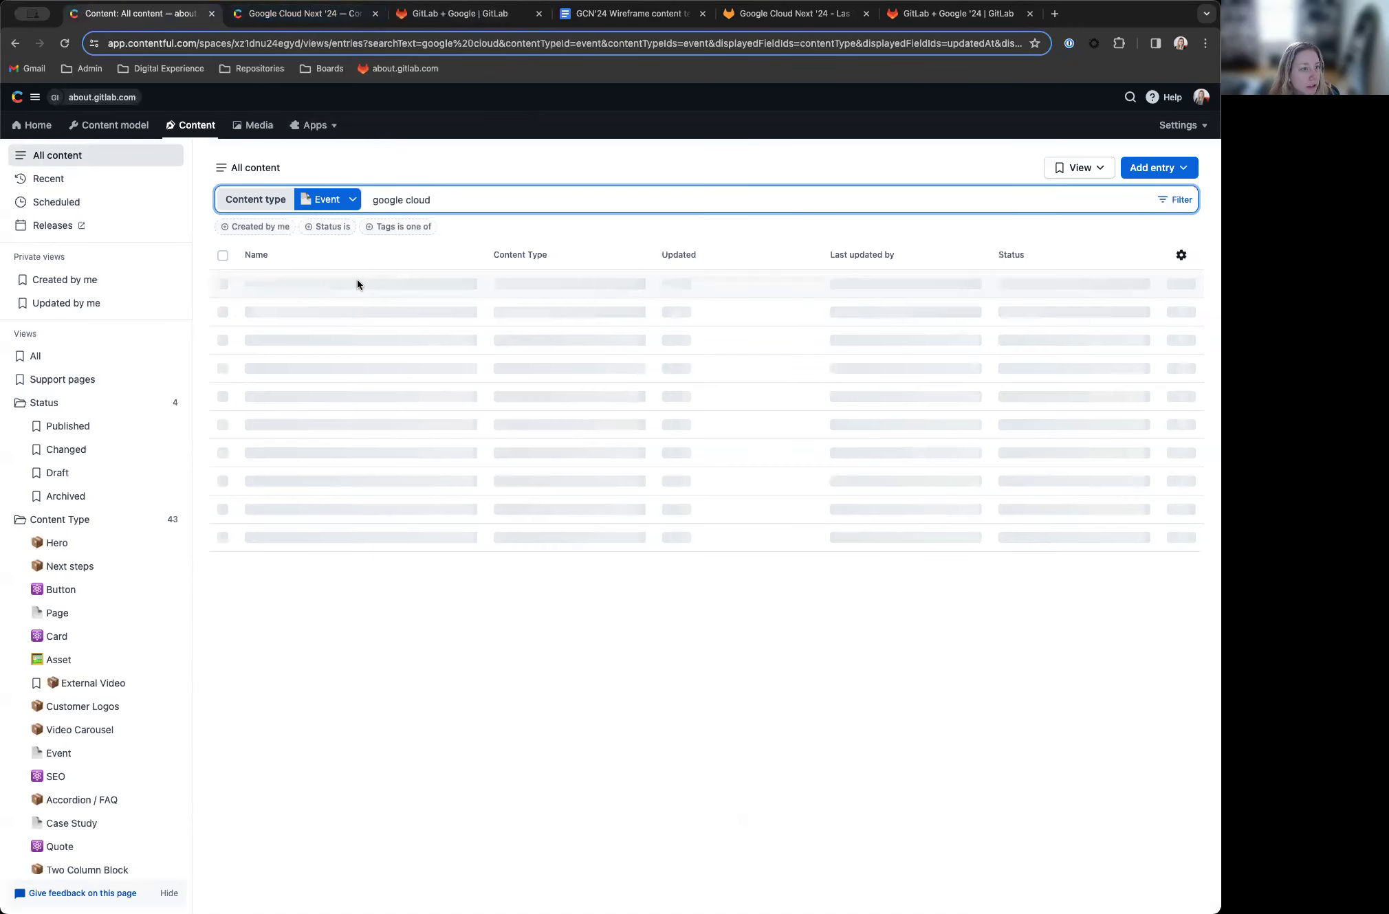
pyautogui.click(356, 322)
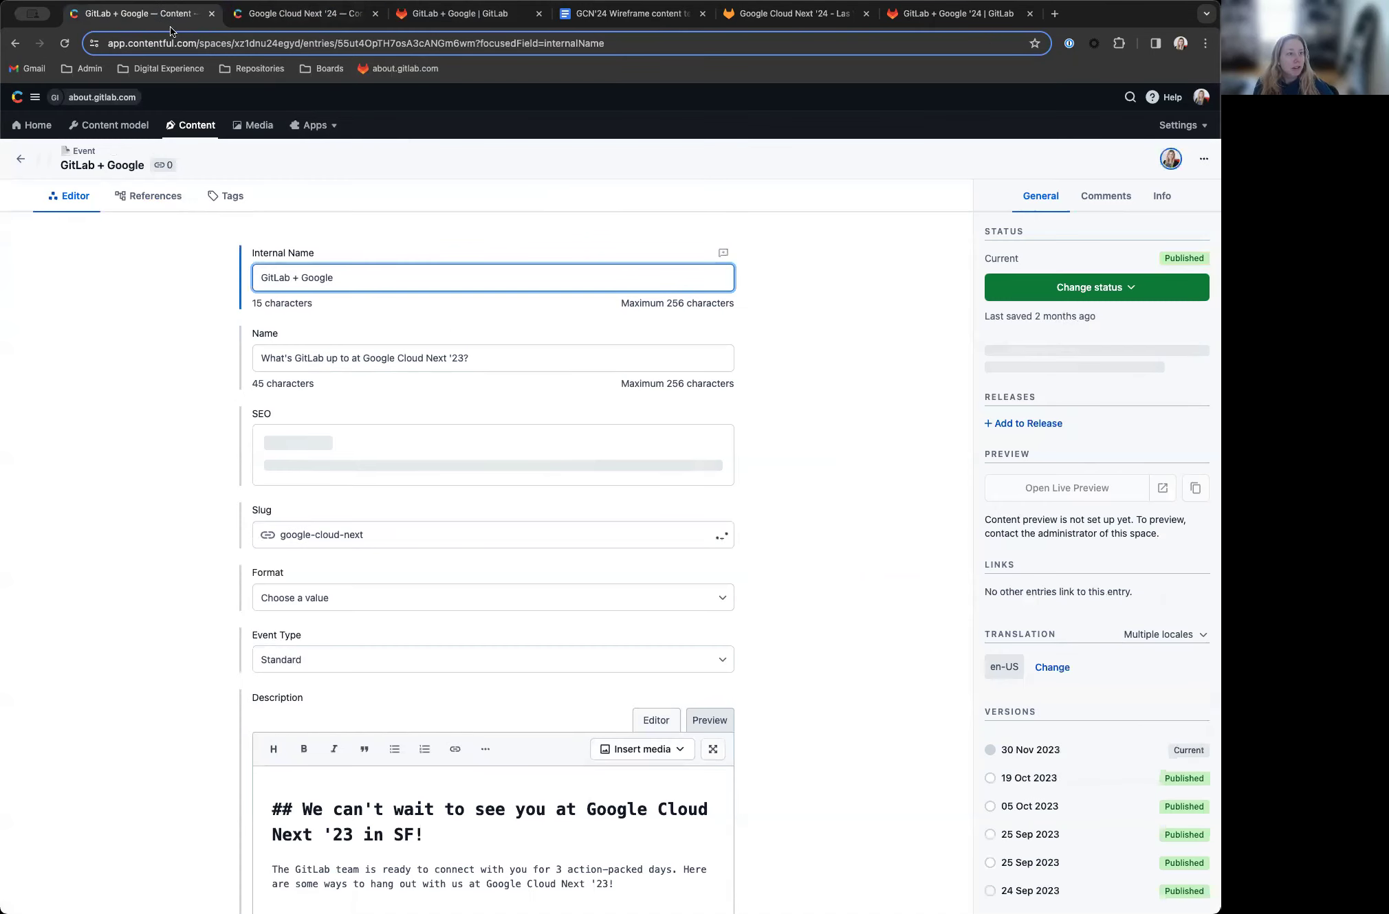
# Step: Review the Google Cloud Next '24 draft's Internal Name field, and check it against the live '23 event page
pyautogui.click(308, 15)
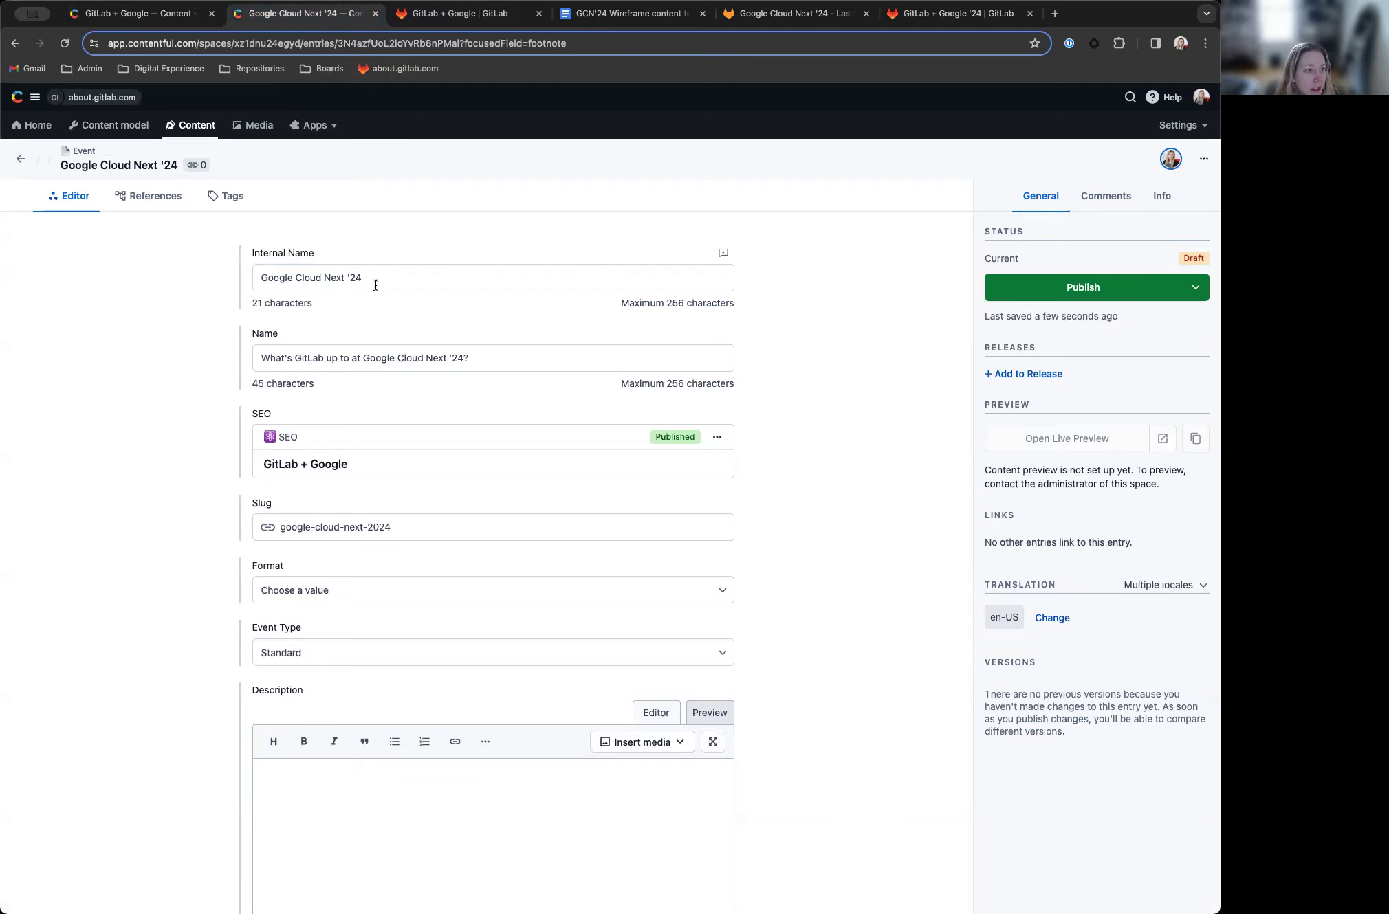
pyautogui.click(313, 255)
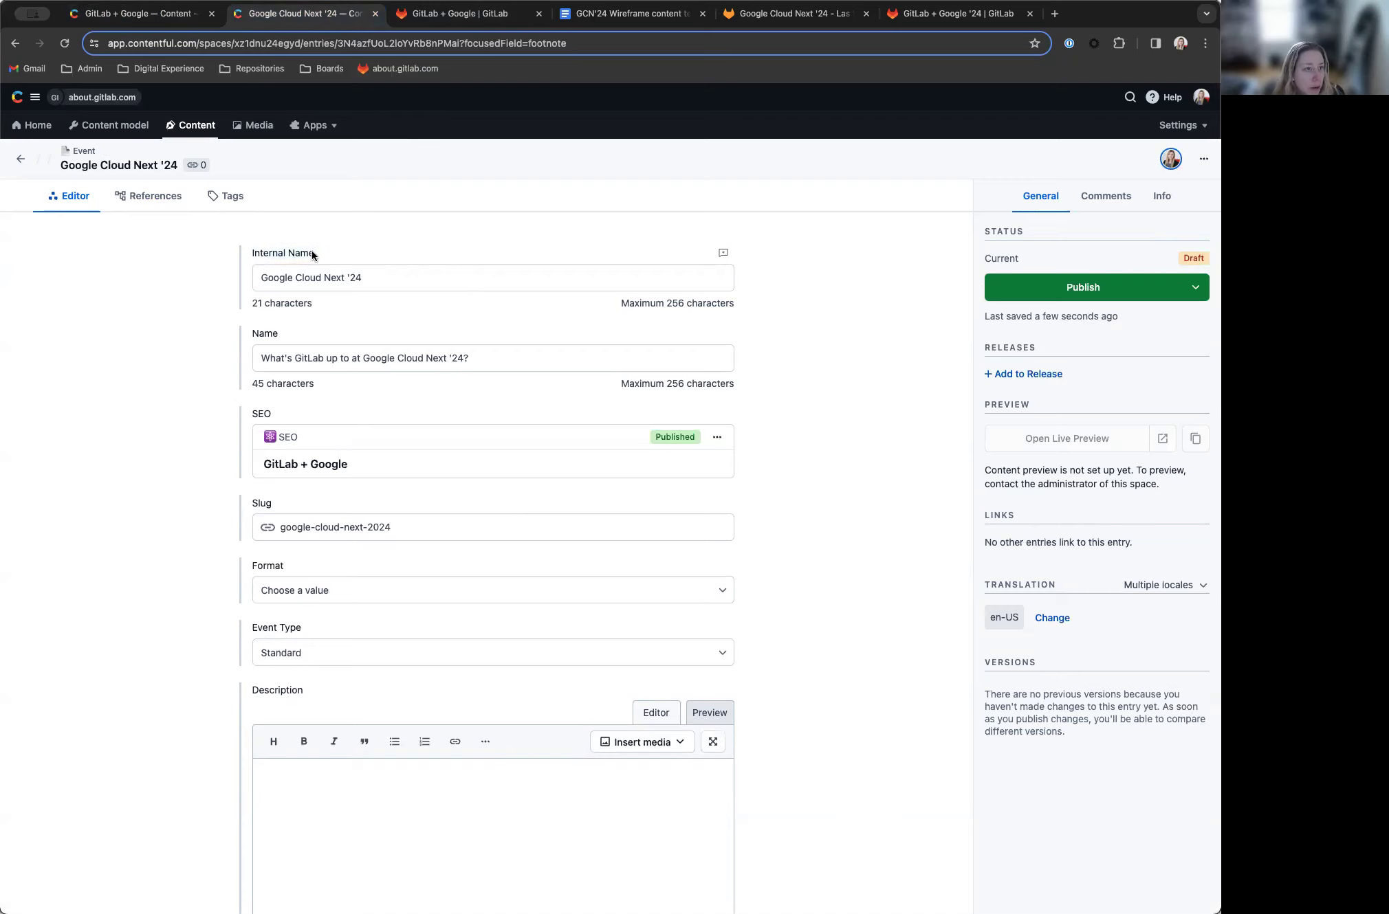
pyautogui.click(490, 14)
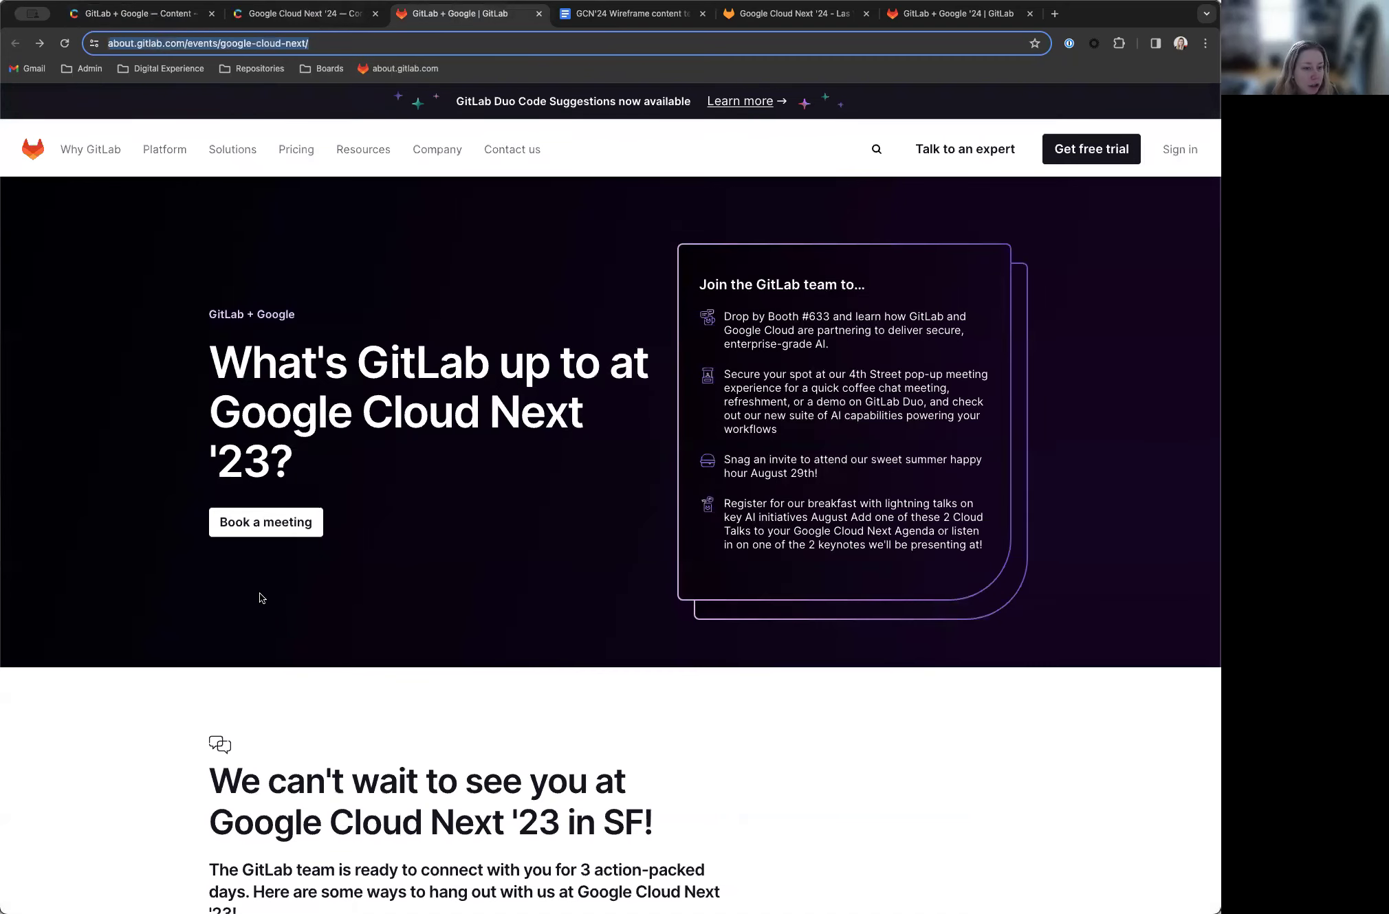
pyautogui.scroll(-5, 339, 321)
pyautogui.scroll(5, 338, 320)
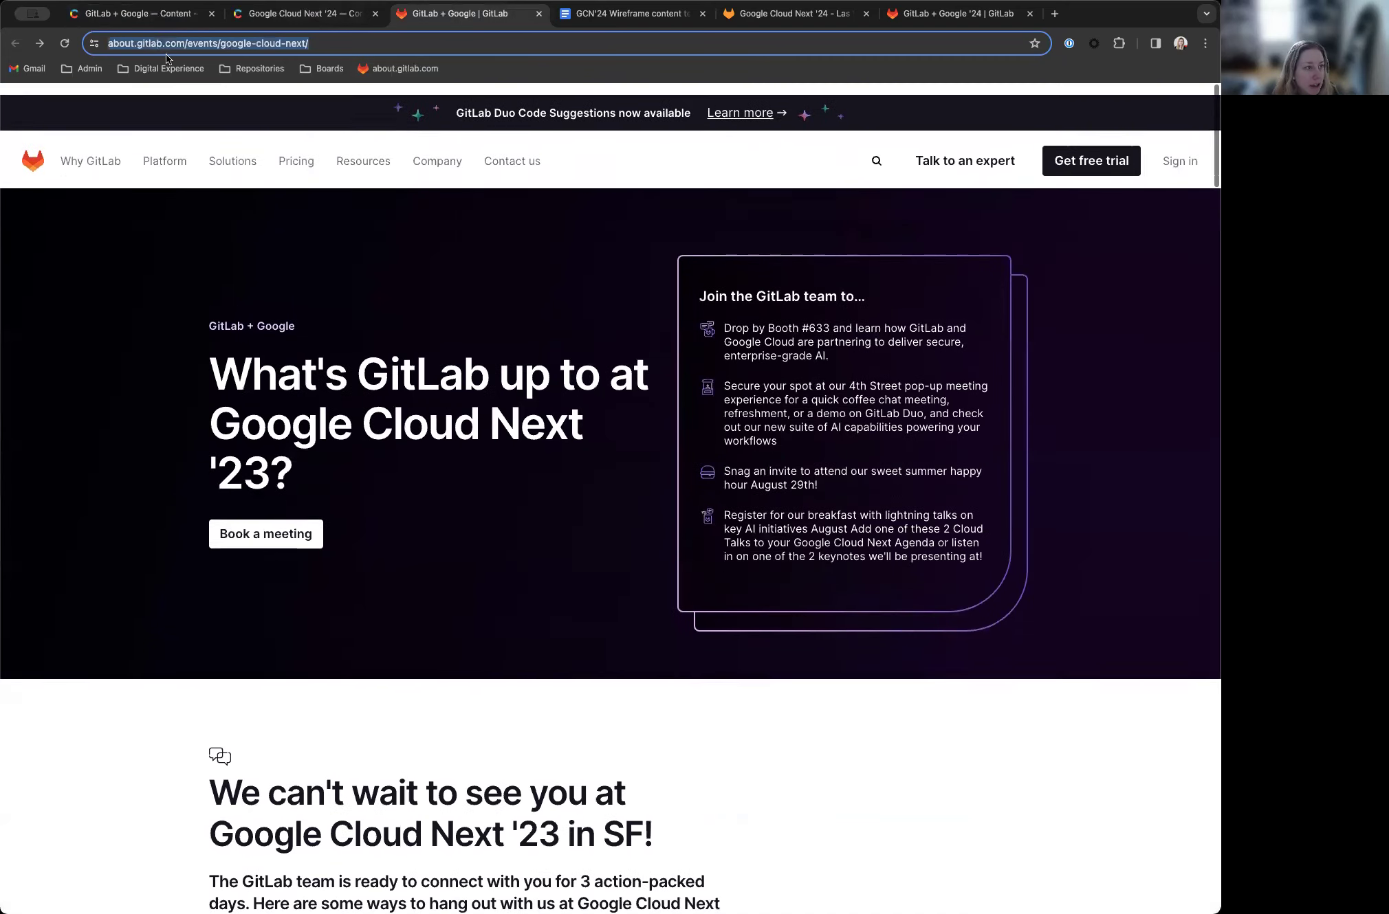
# Step: Compare the Internal Name of the GitLab + Google entry with that of the Google Cloud Next '24 draft
pyautogui.click(146, 22)
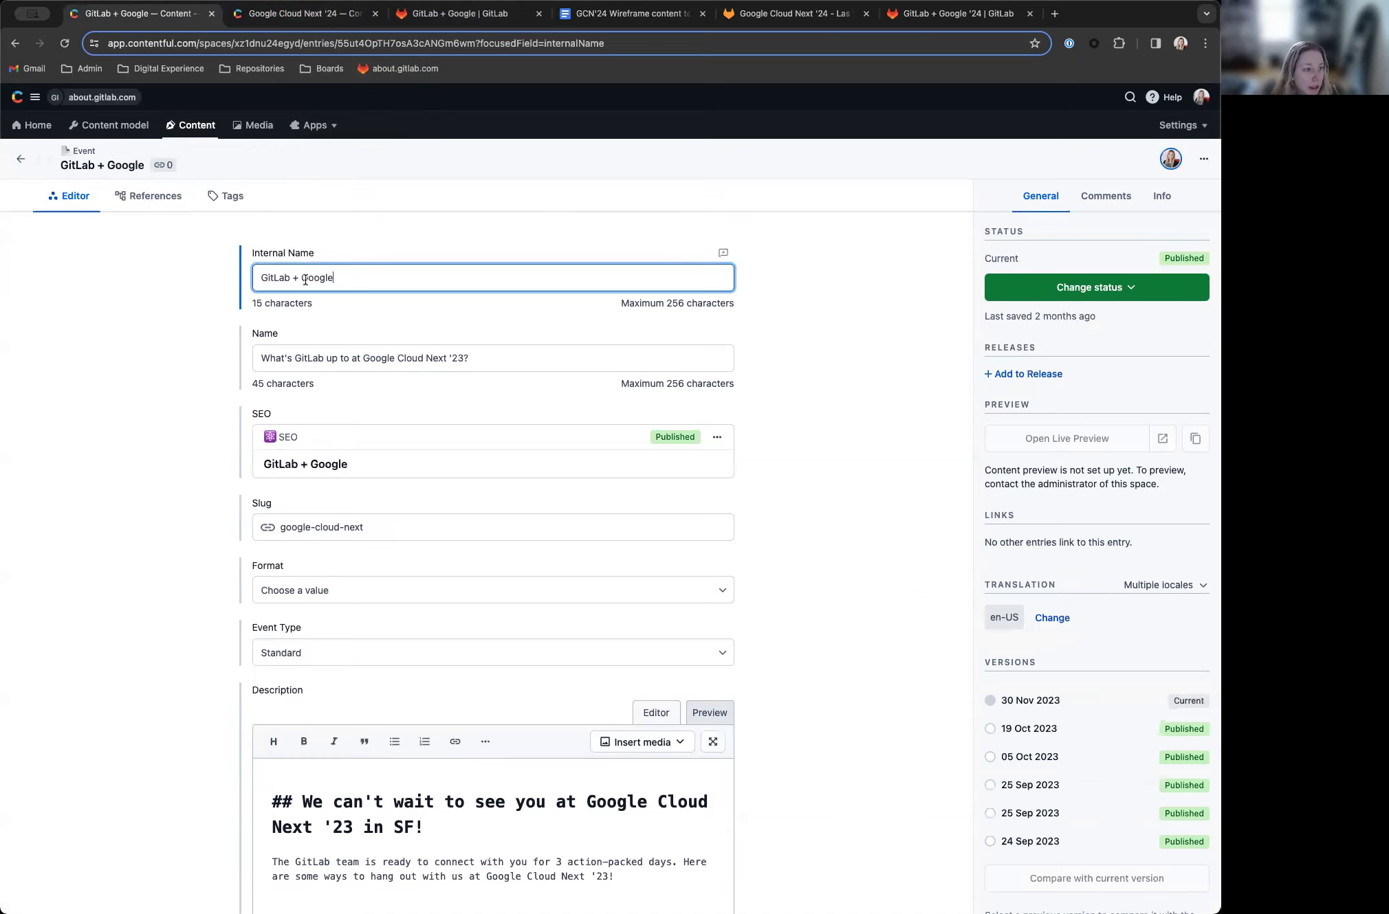
pyautogui.click(308, 14)
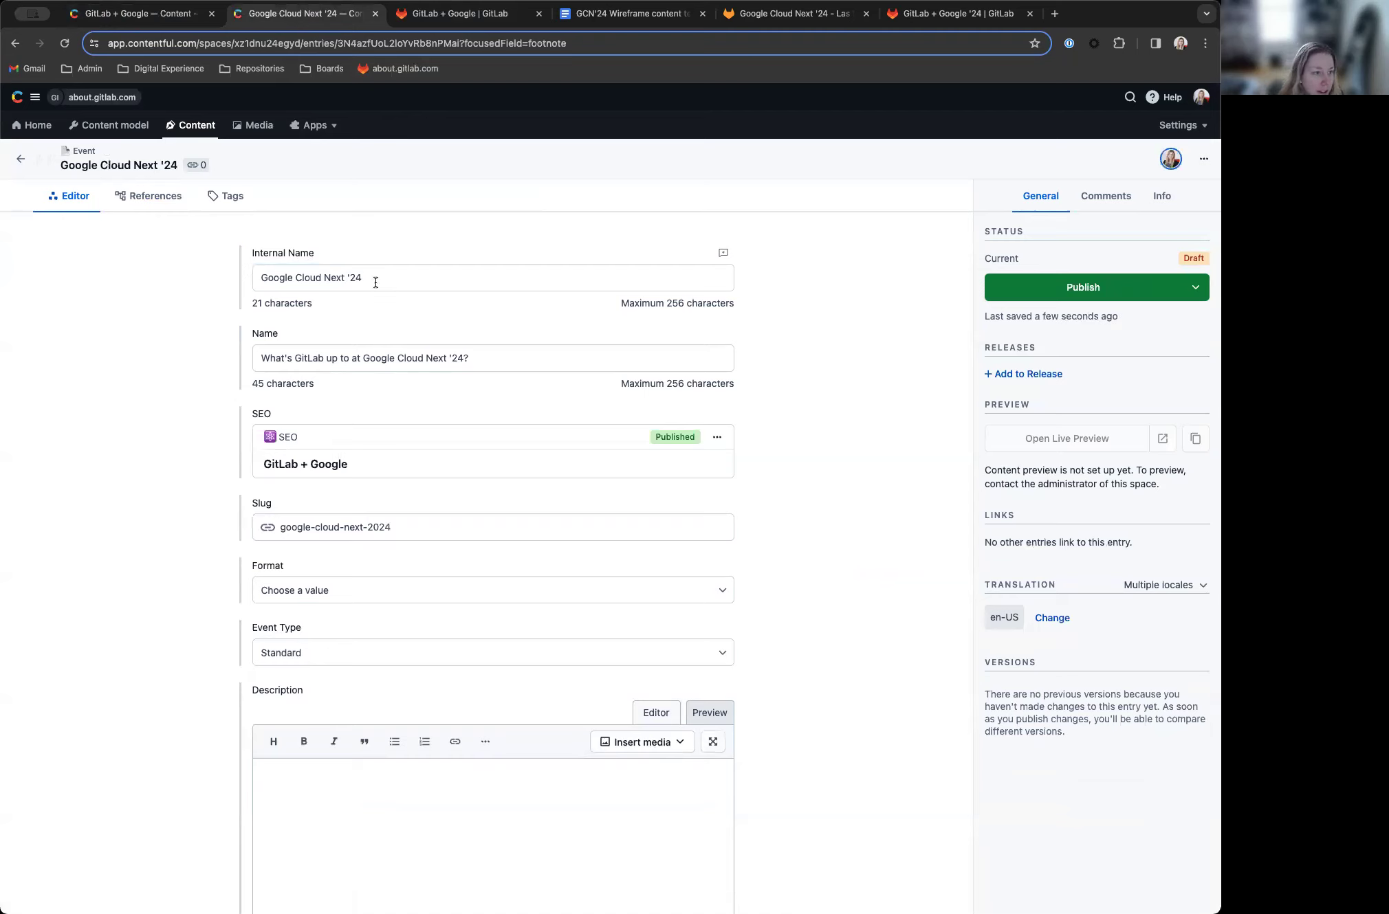
pyautogui.click(340, 277)
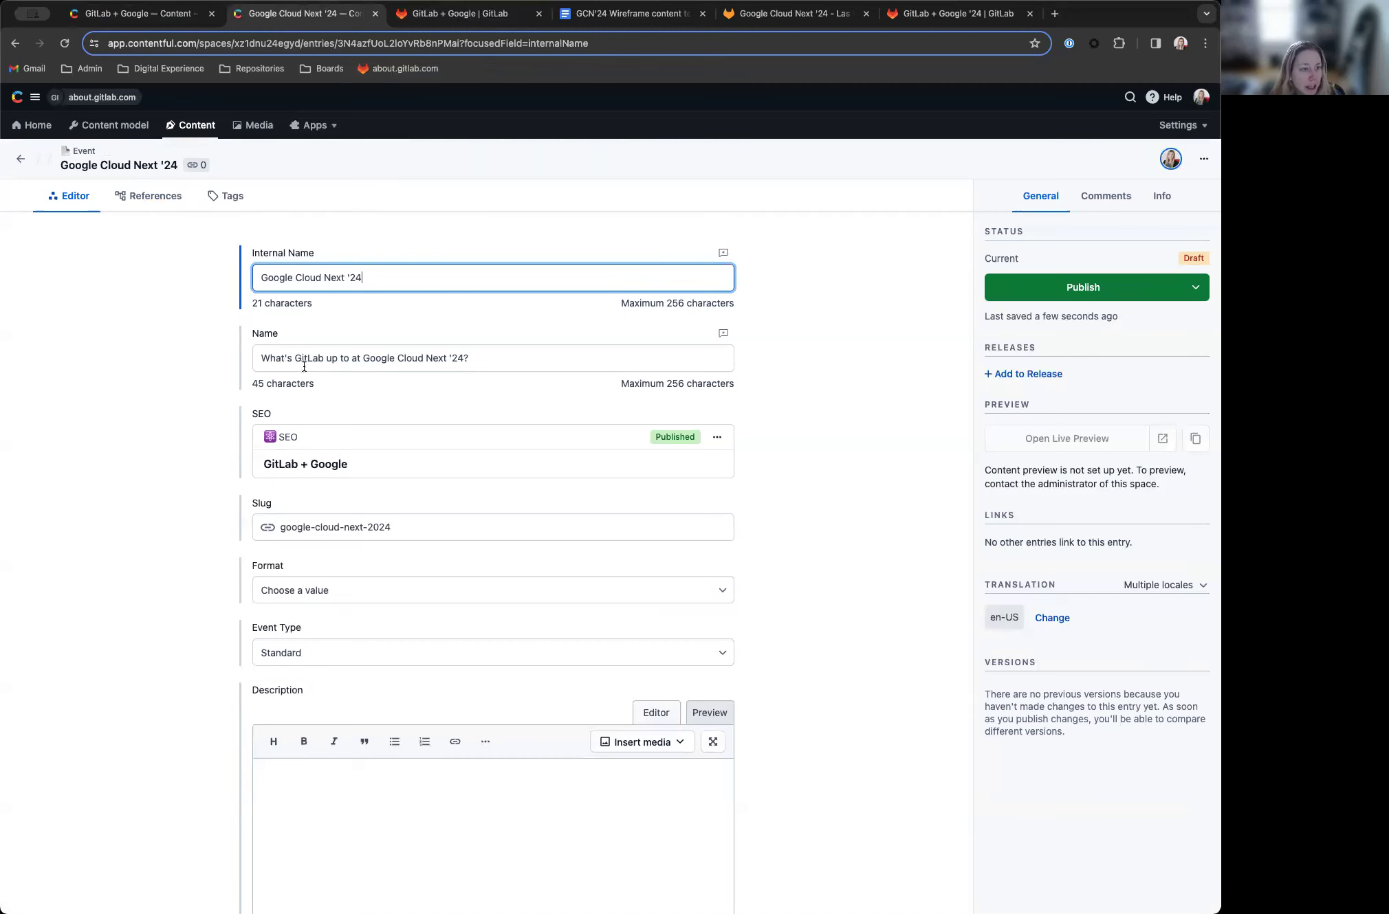
# Step: Examine the main heading on the live '23 event page, where the entry's Name is shown
pyautogui.click(462, 17)
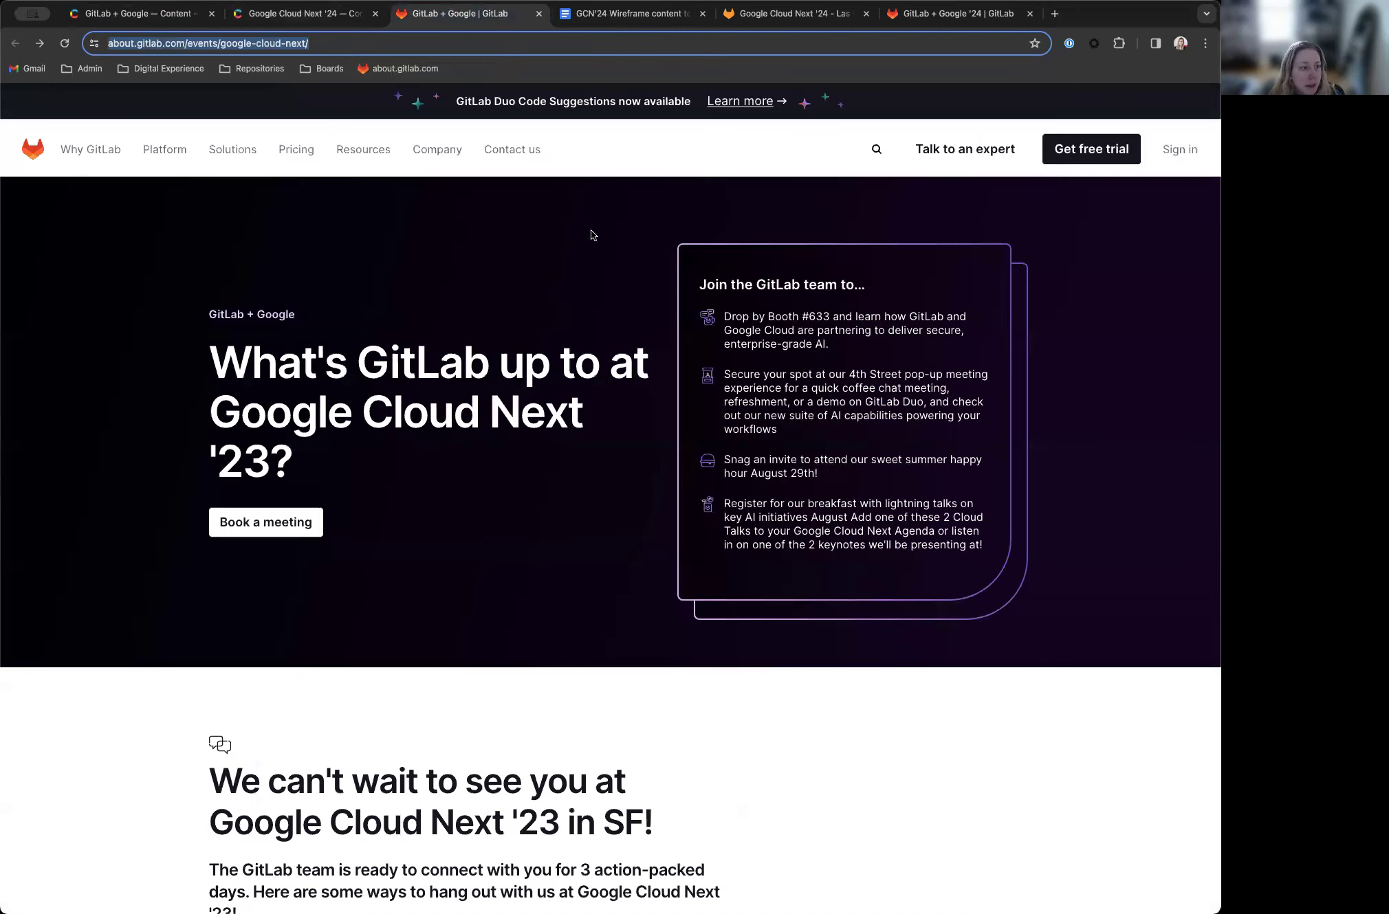
pyautogui.moveTo(218, 351); pyautogui.dragTo(351, 456)
pyautogui.click(347, 440)
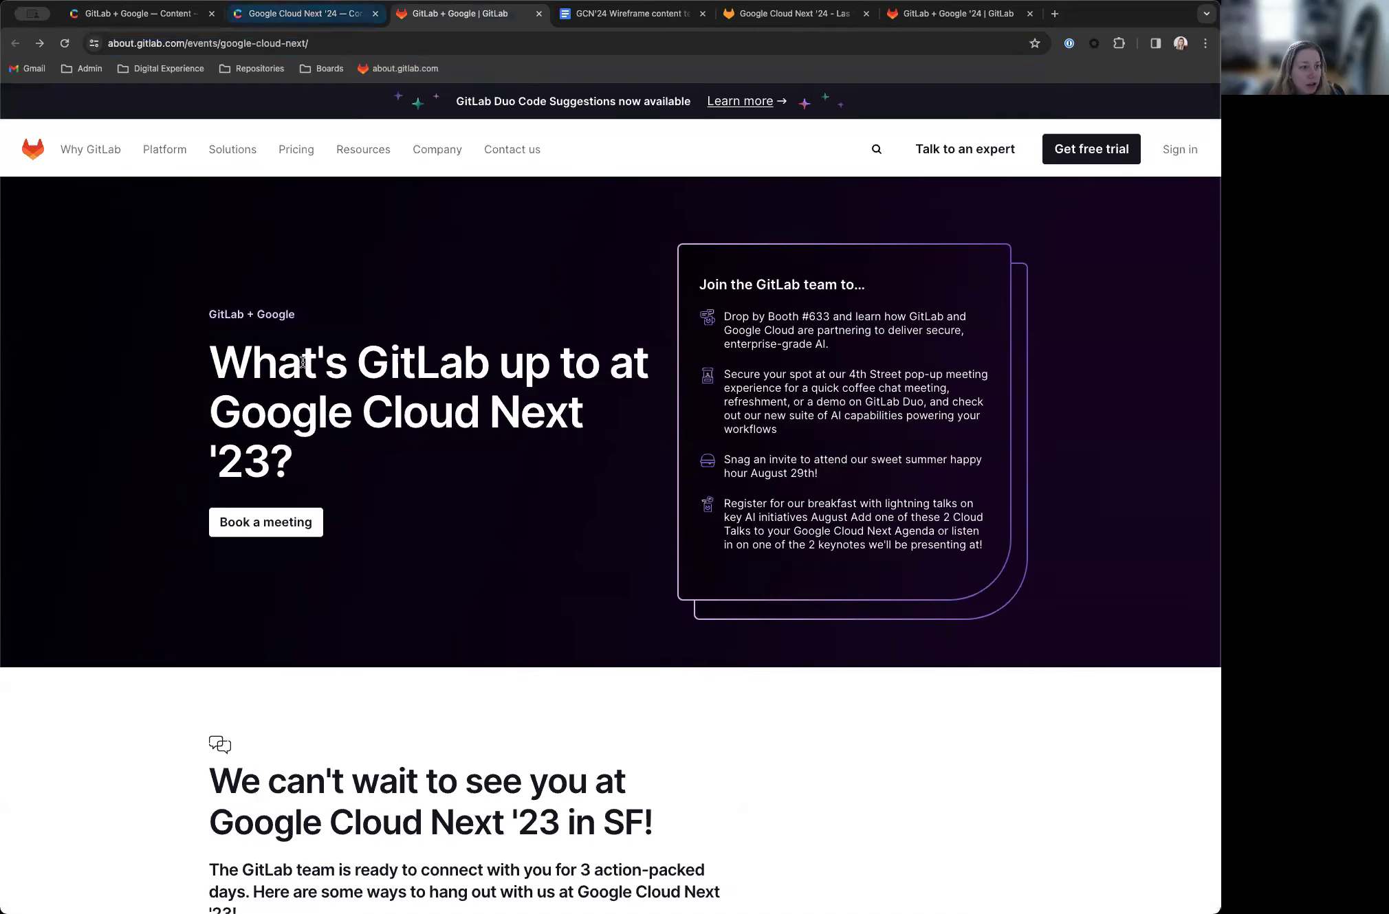
# Step: Open the SEO entry linked in the Google Cloud Next '24 draft and review its Title and Description fields
pyautogui.click(278, 22)
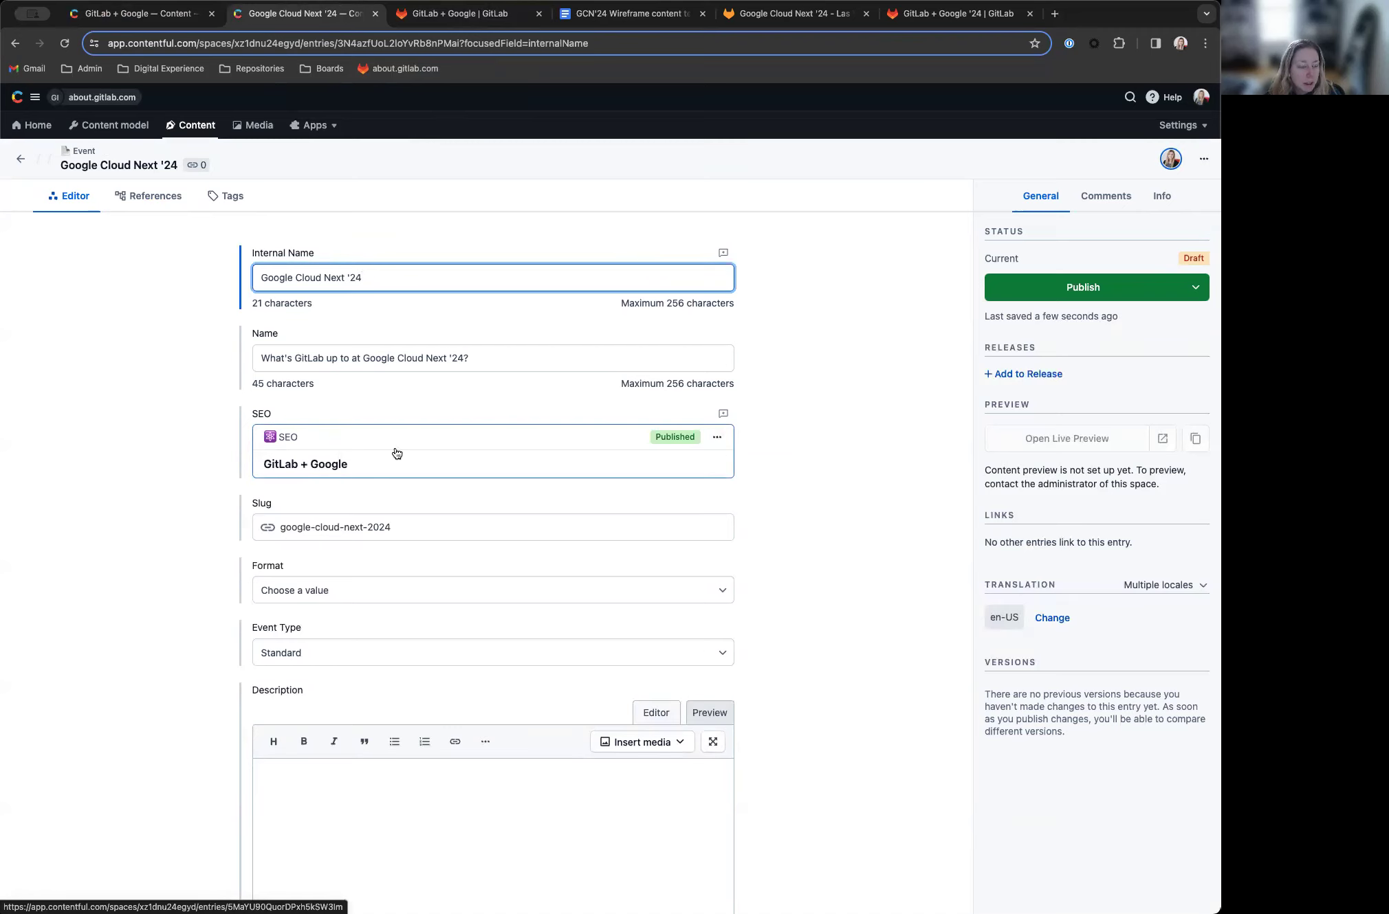
pyautogui.click(440, 467)
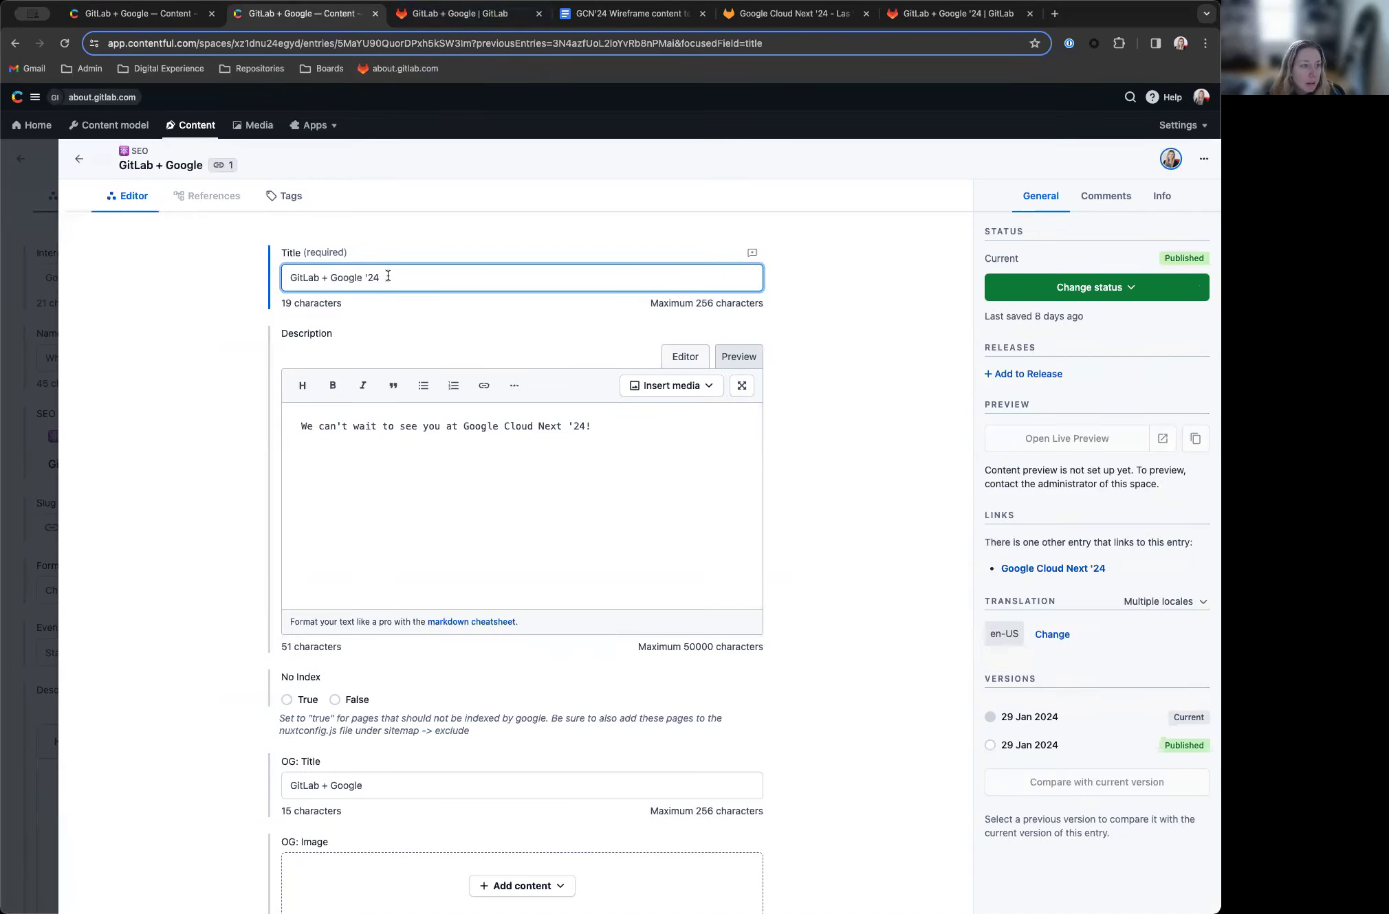
pyautogui.moveTo(388, 276); pyautogui.dragTo(251, 280)
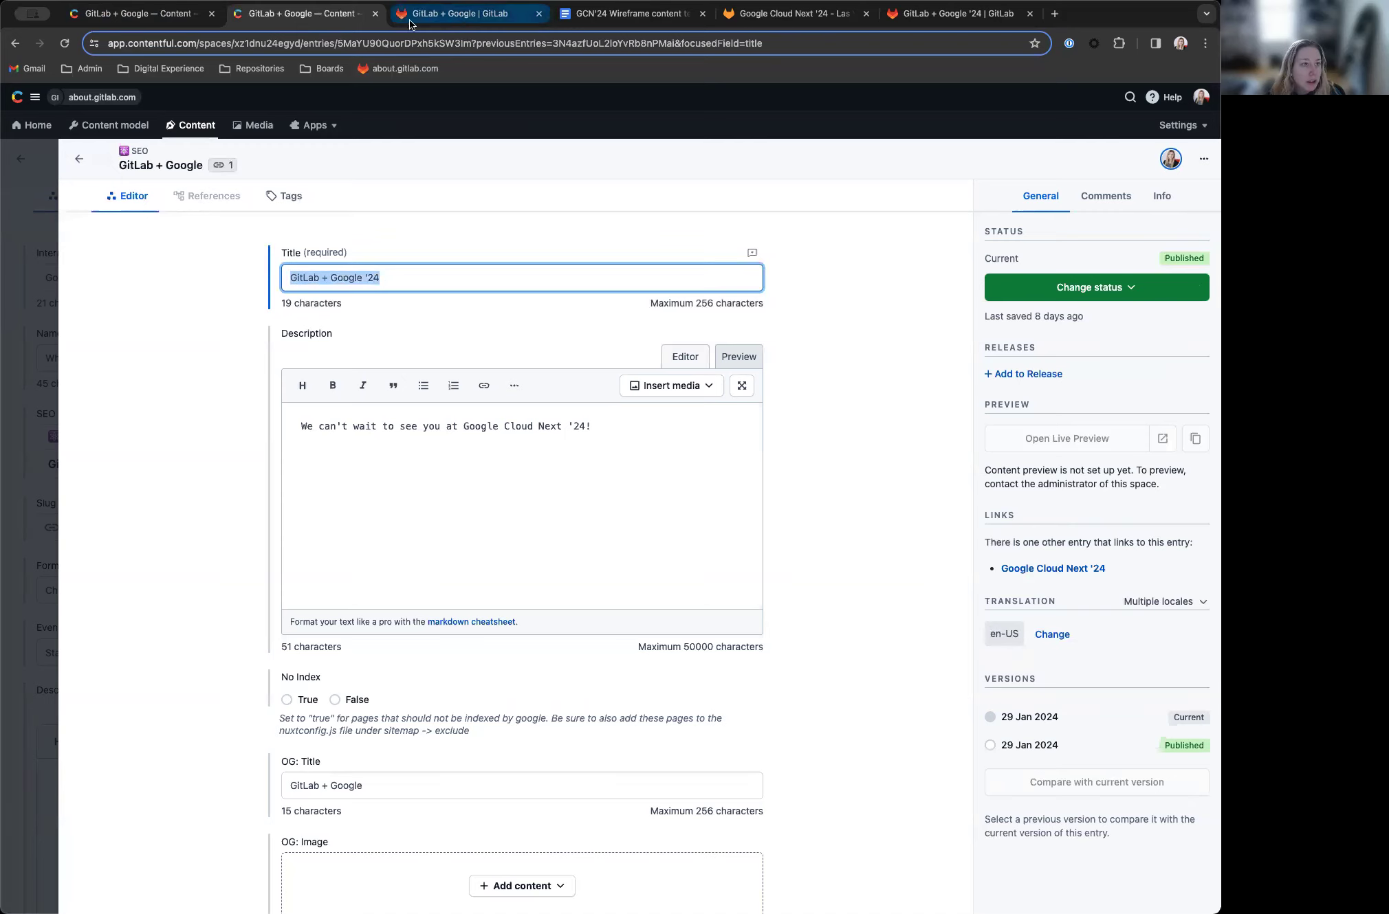
pyautogui.click(500, 414)
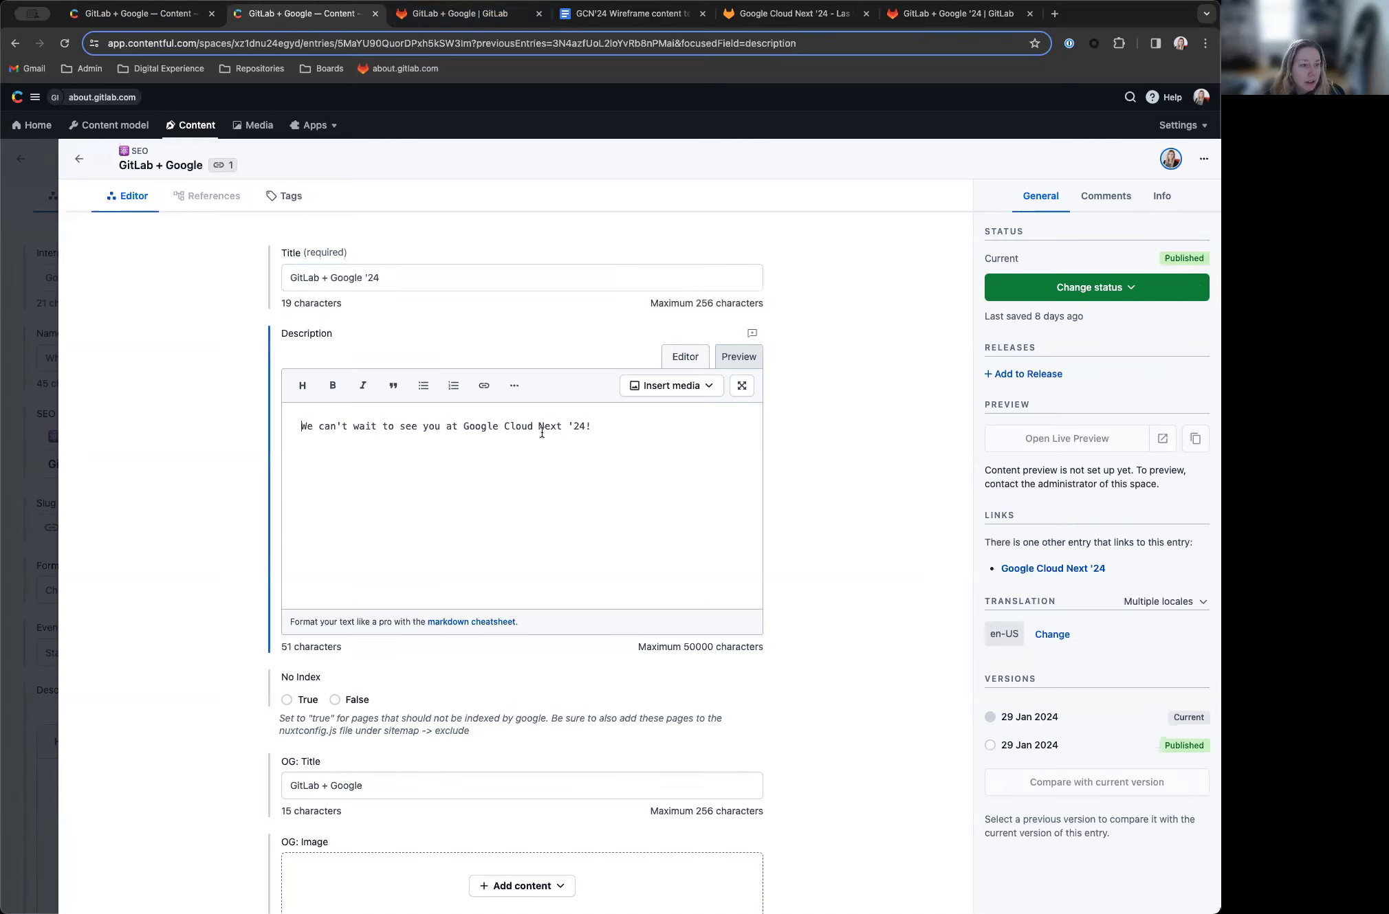
# Step: Review the SEO entry's No Index and Open Graph fields, and return to the Google Cloud Next '24 event draft
pyautogui.scroll(-2, 616, 434)
pyautogui.scroll(-3, 616, 434)
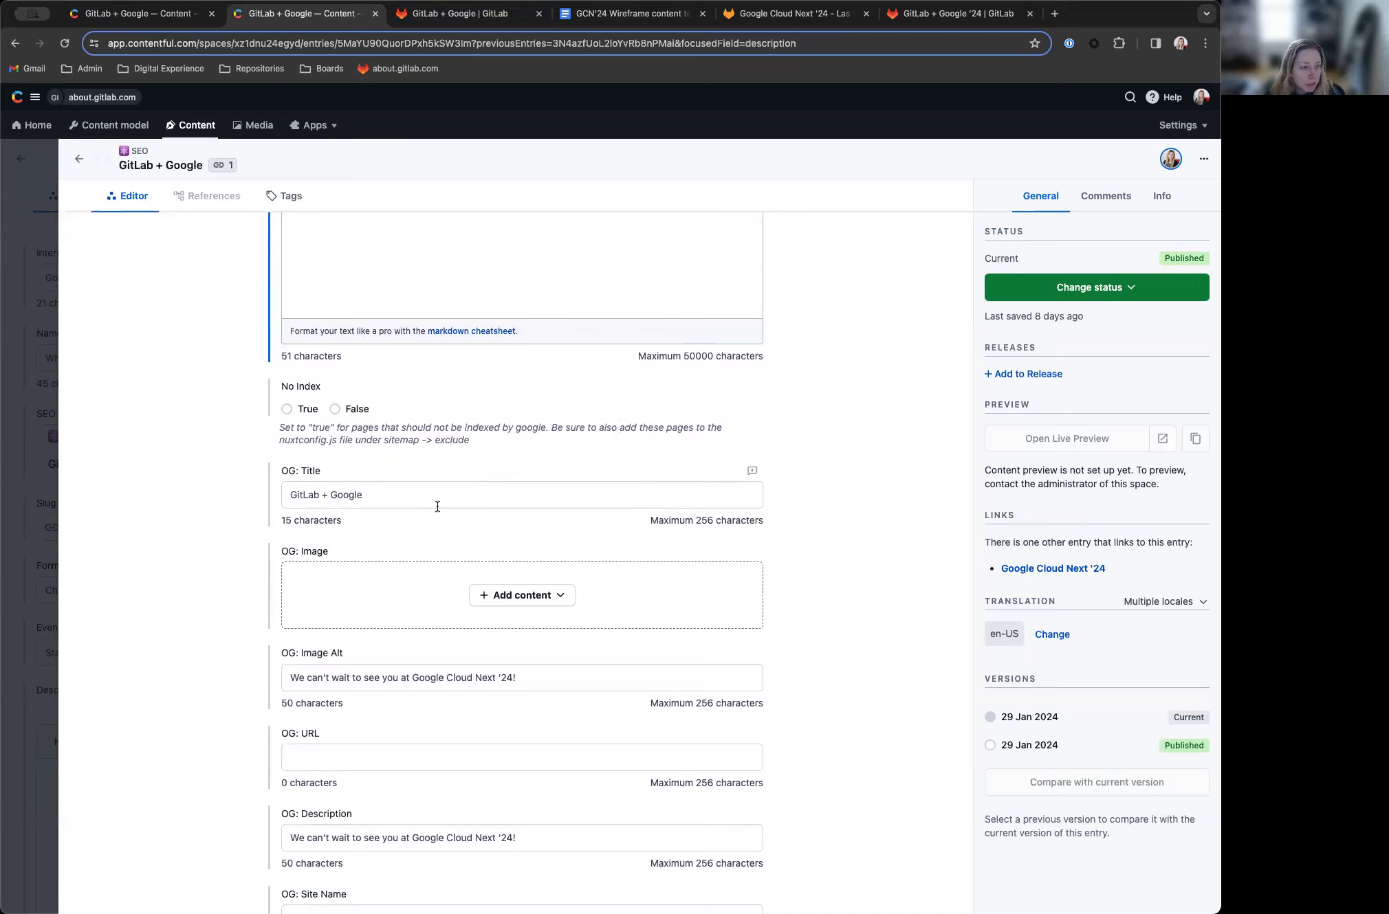
pyautogui.scroll(-4, 438, 505)
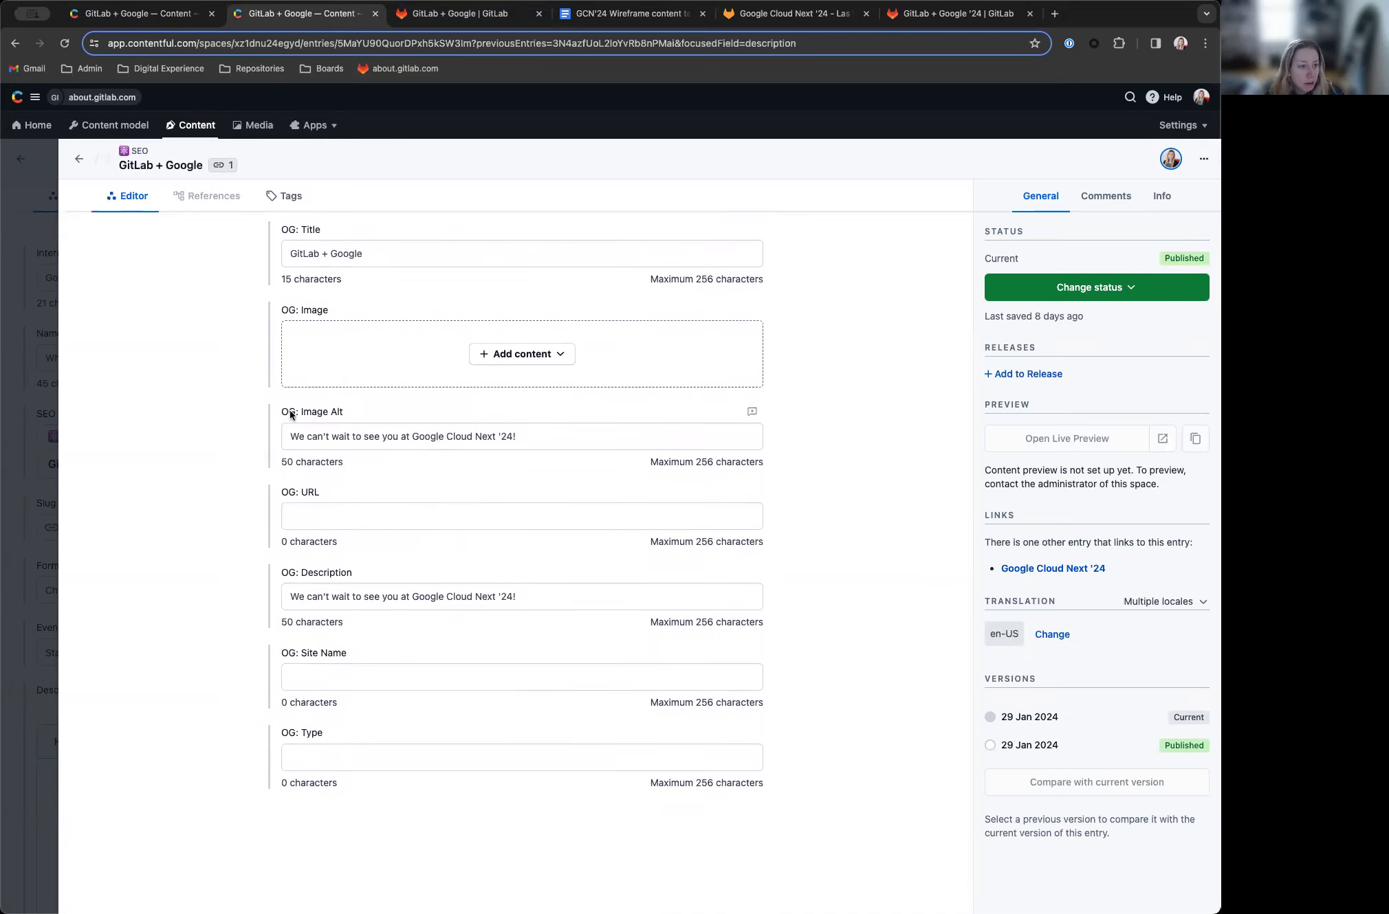
pyautogui.scroll(9, 453, 608)
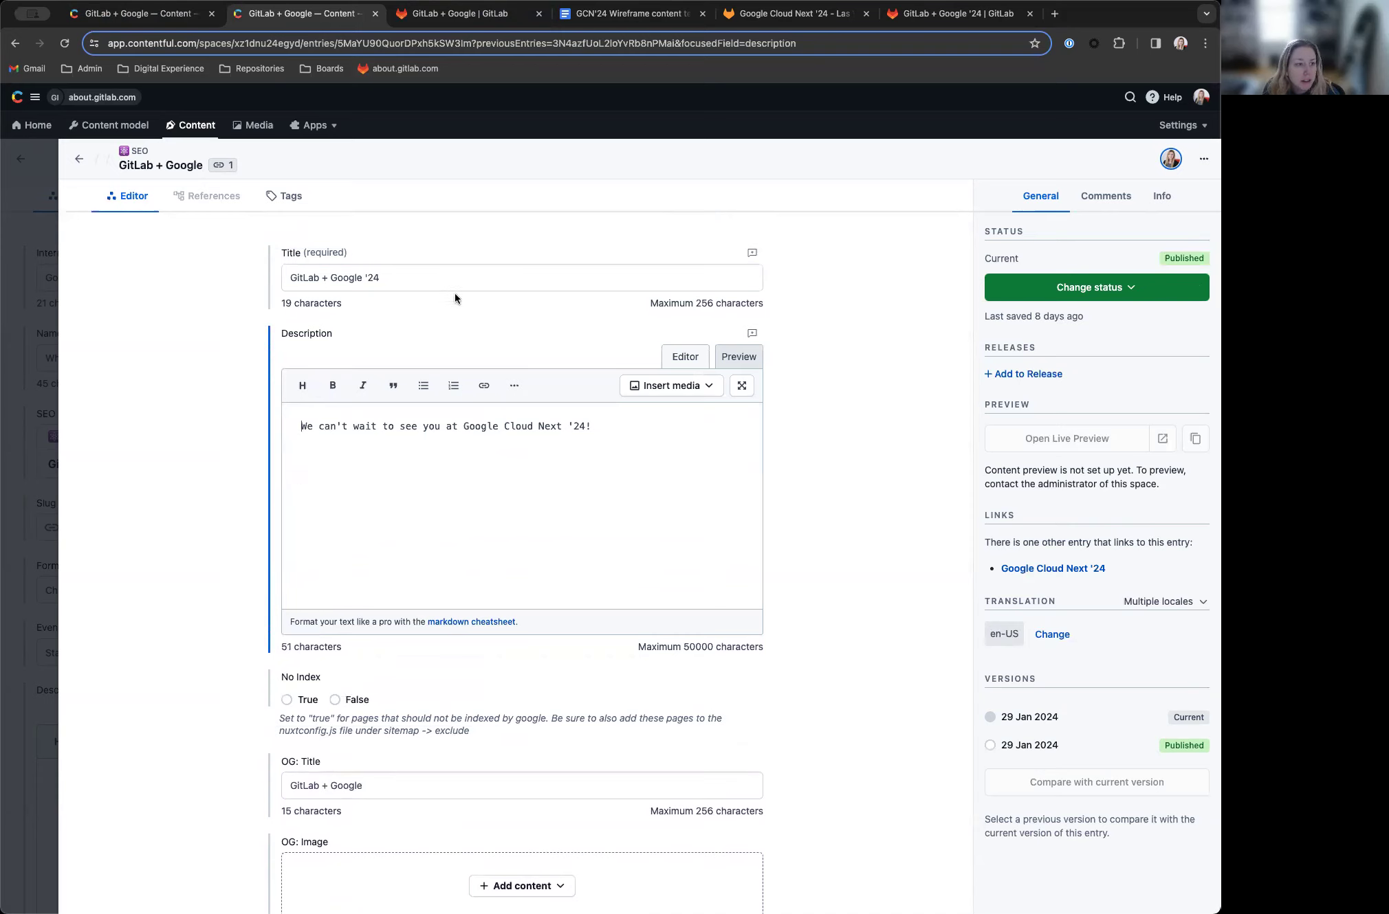
pyautogui.click(78, 162)
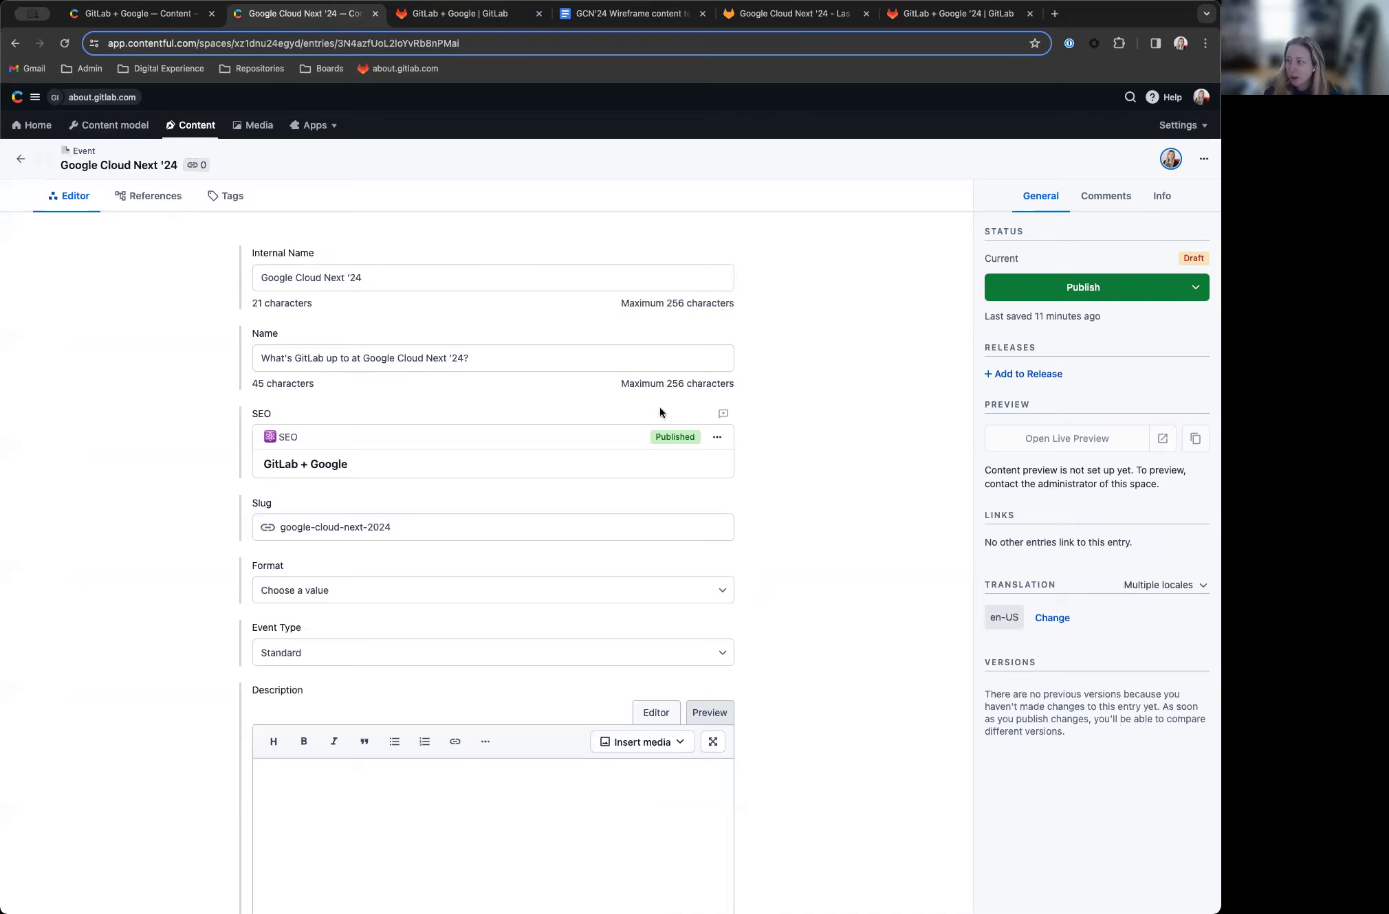
# Step: Compare the Slug of the Google Cloud Next '24 draft with that of the published GitLab + Google entry
pyautogui.scroll(-2, 507, 433)
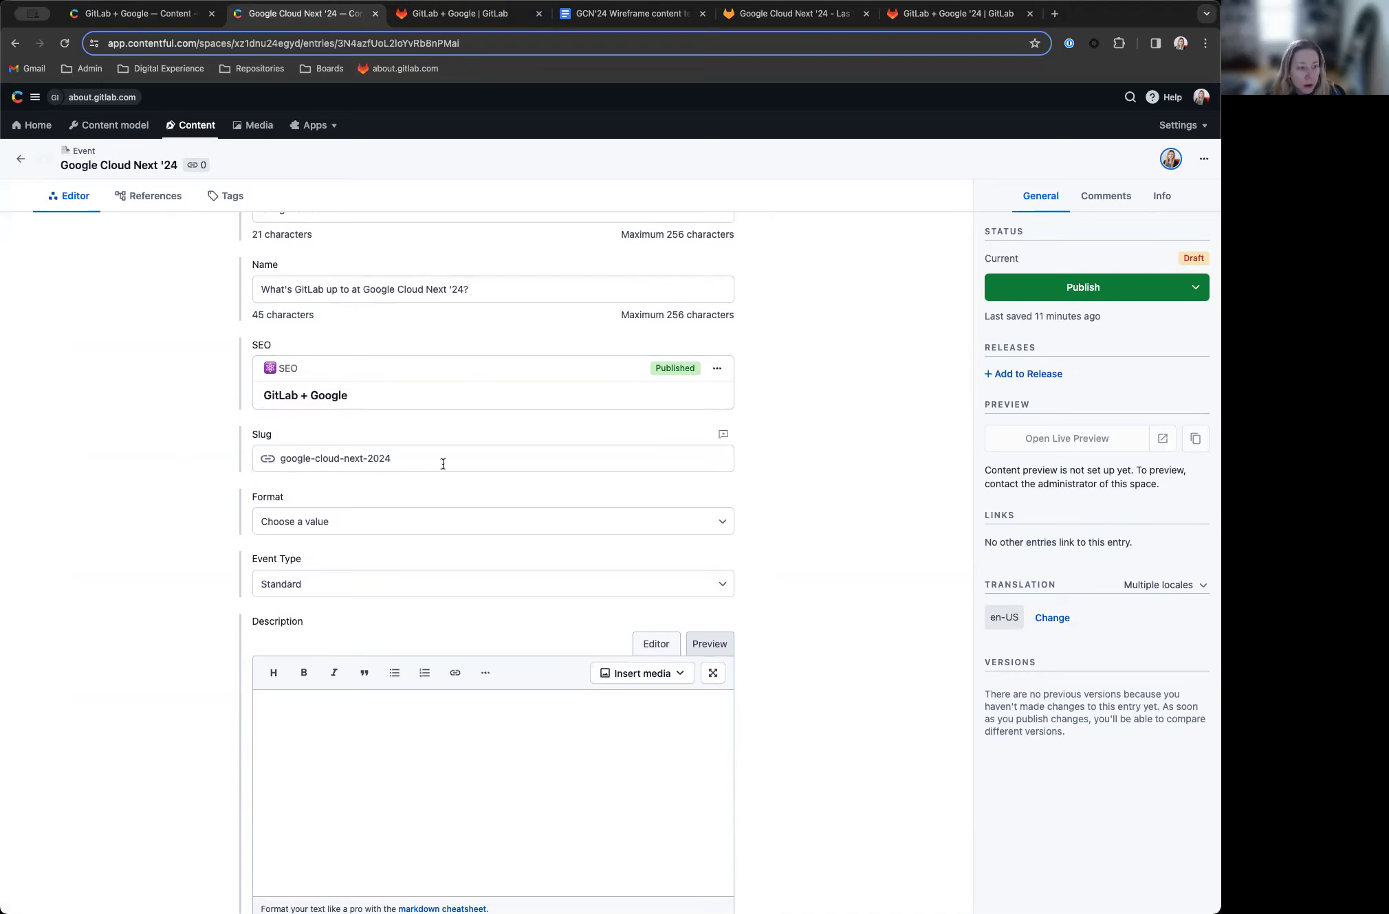
pyautogui.click(385, 462)
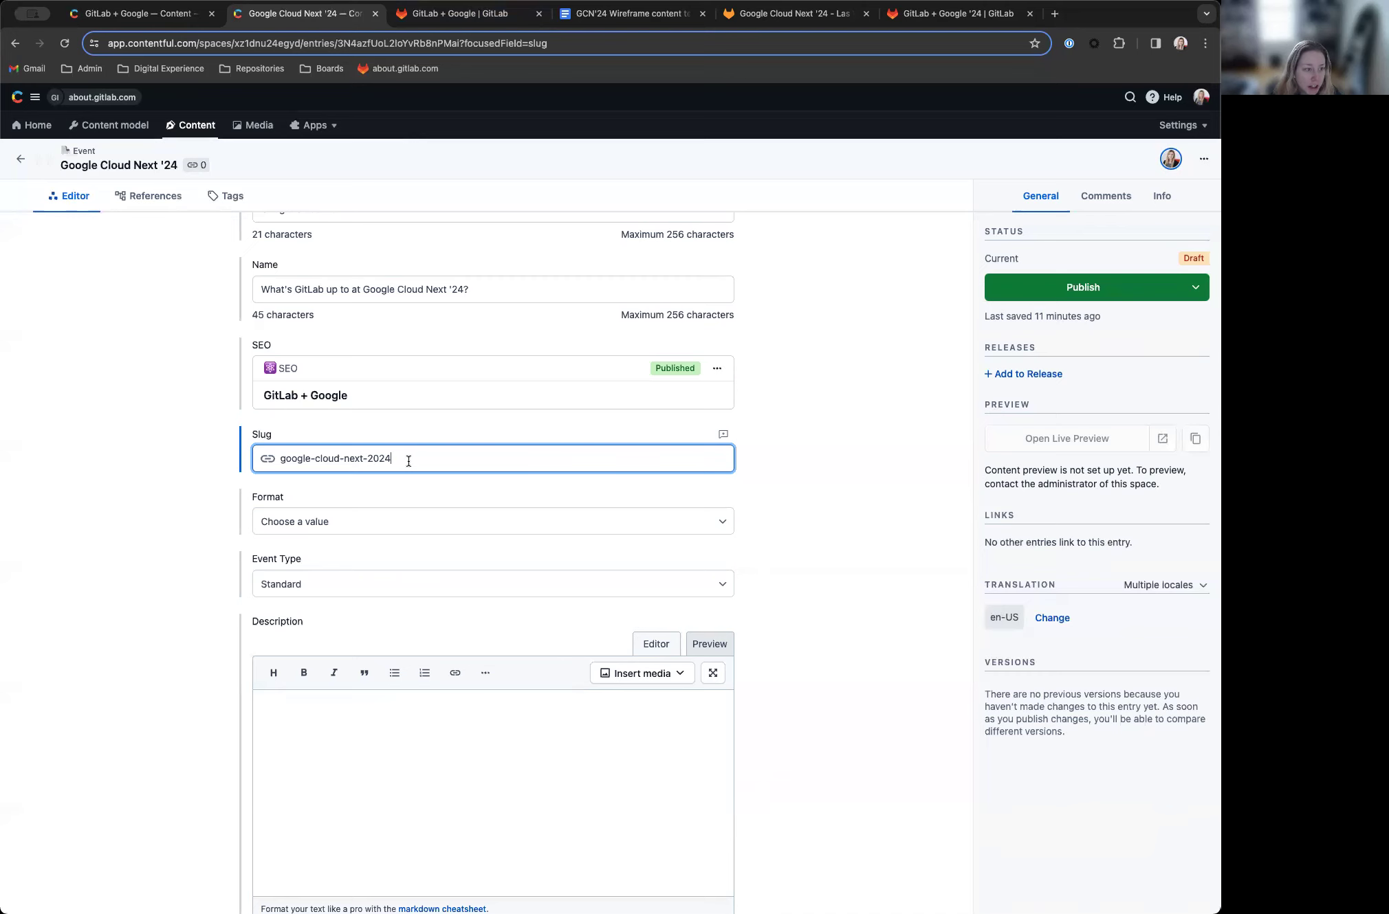
pyautogui.click(135, 17)
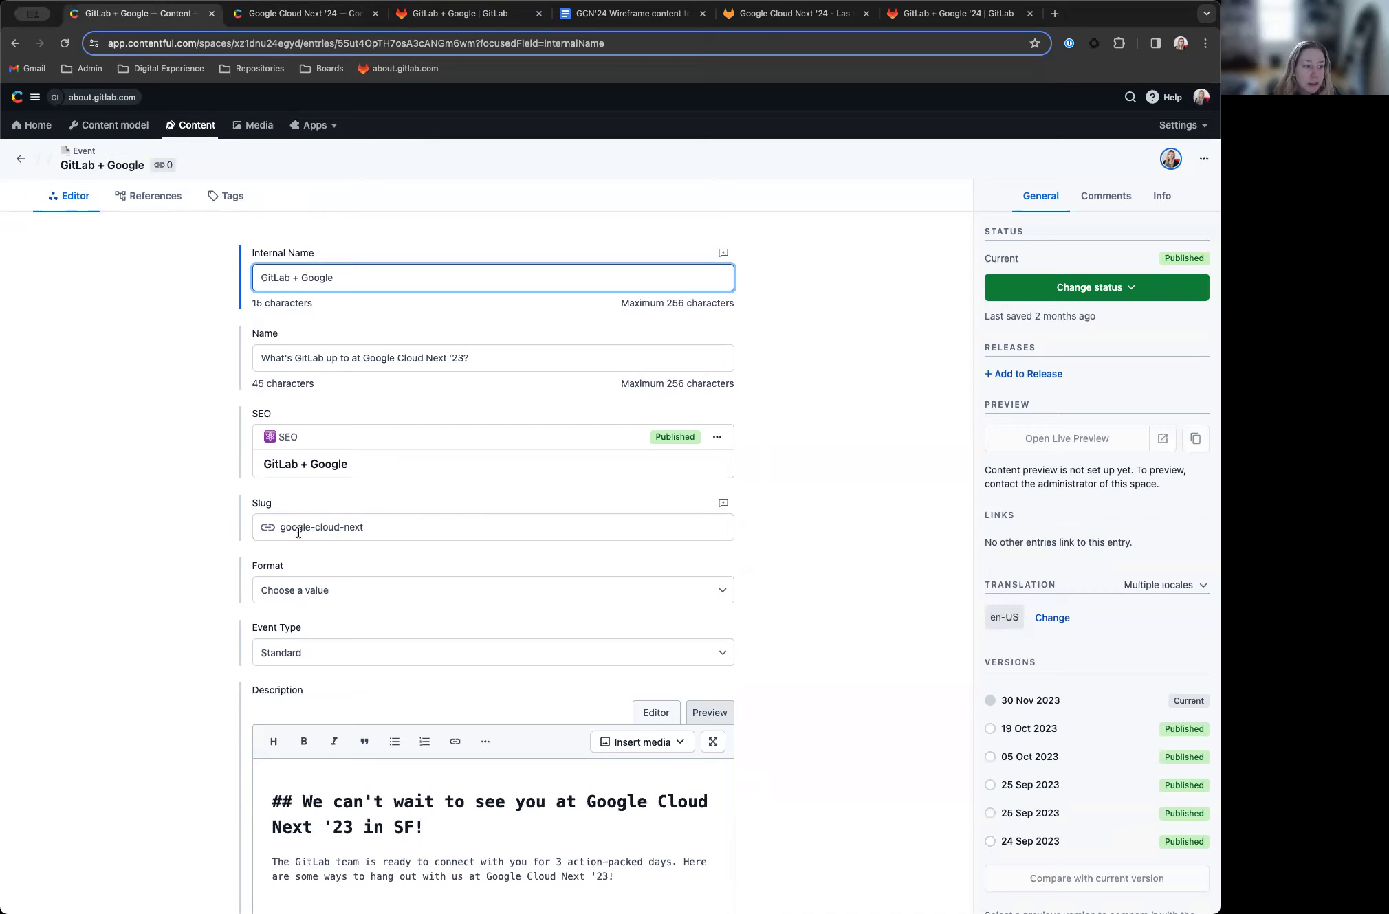
pyautogui.click(376, 528)
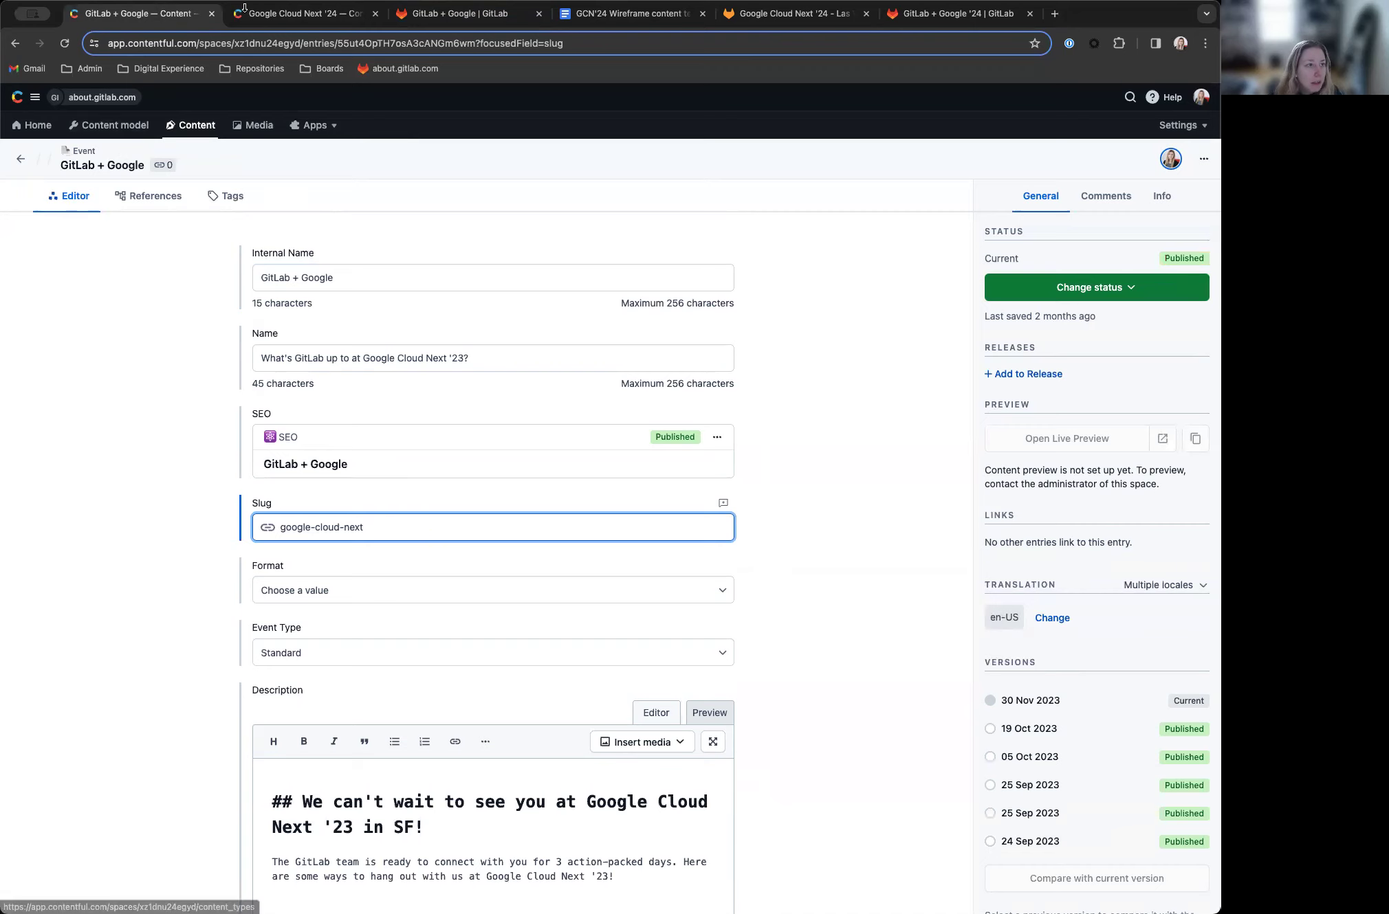
pyautogui.click(302, 13)
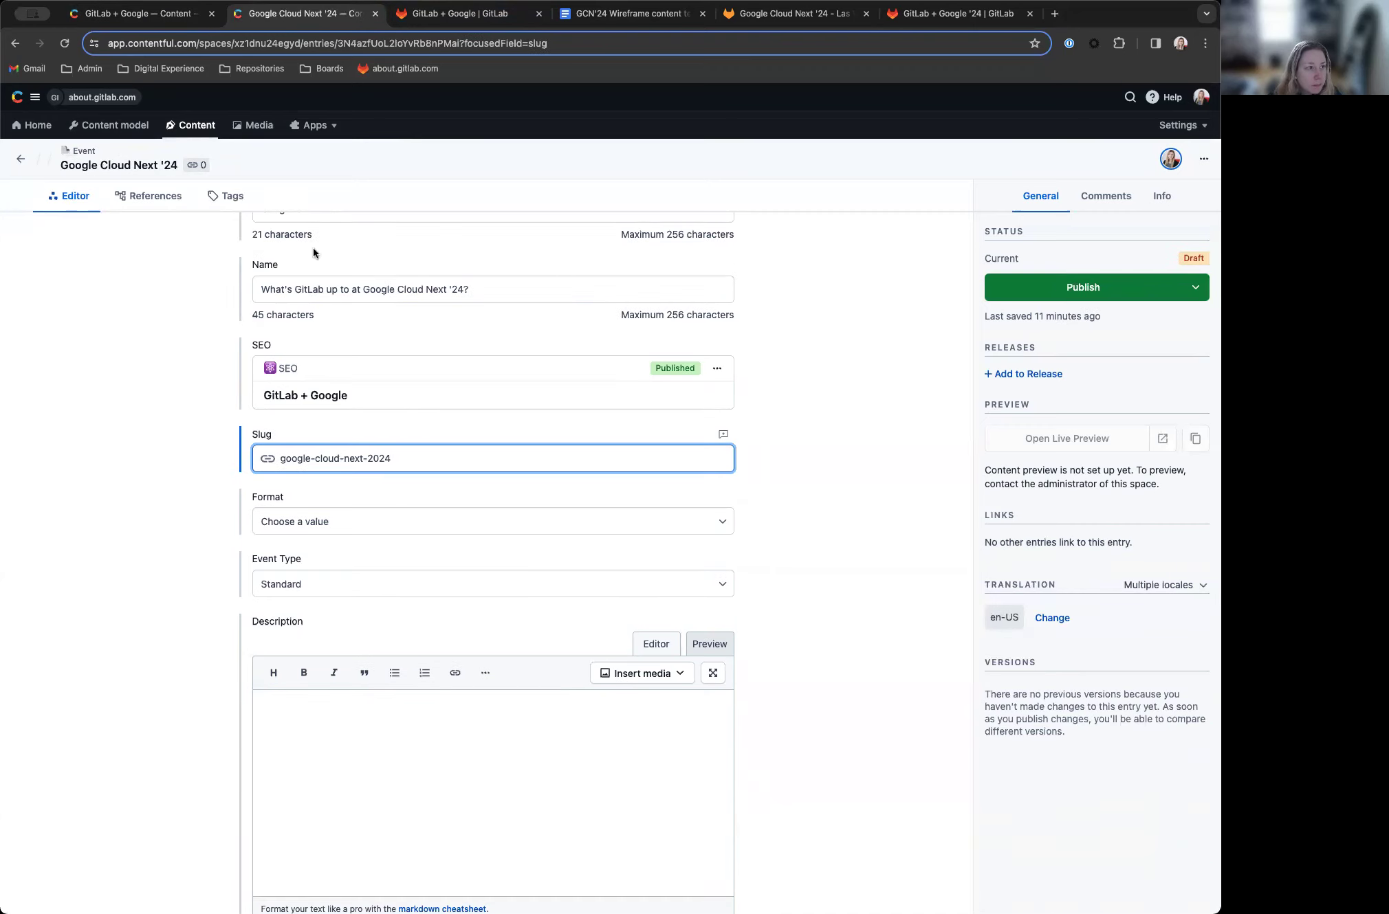
# Step: Check the Format and Event Type in the GitLab + Google entry, and select Standard as the '24 draft's Event Type
pyautogui.click(143, 23)
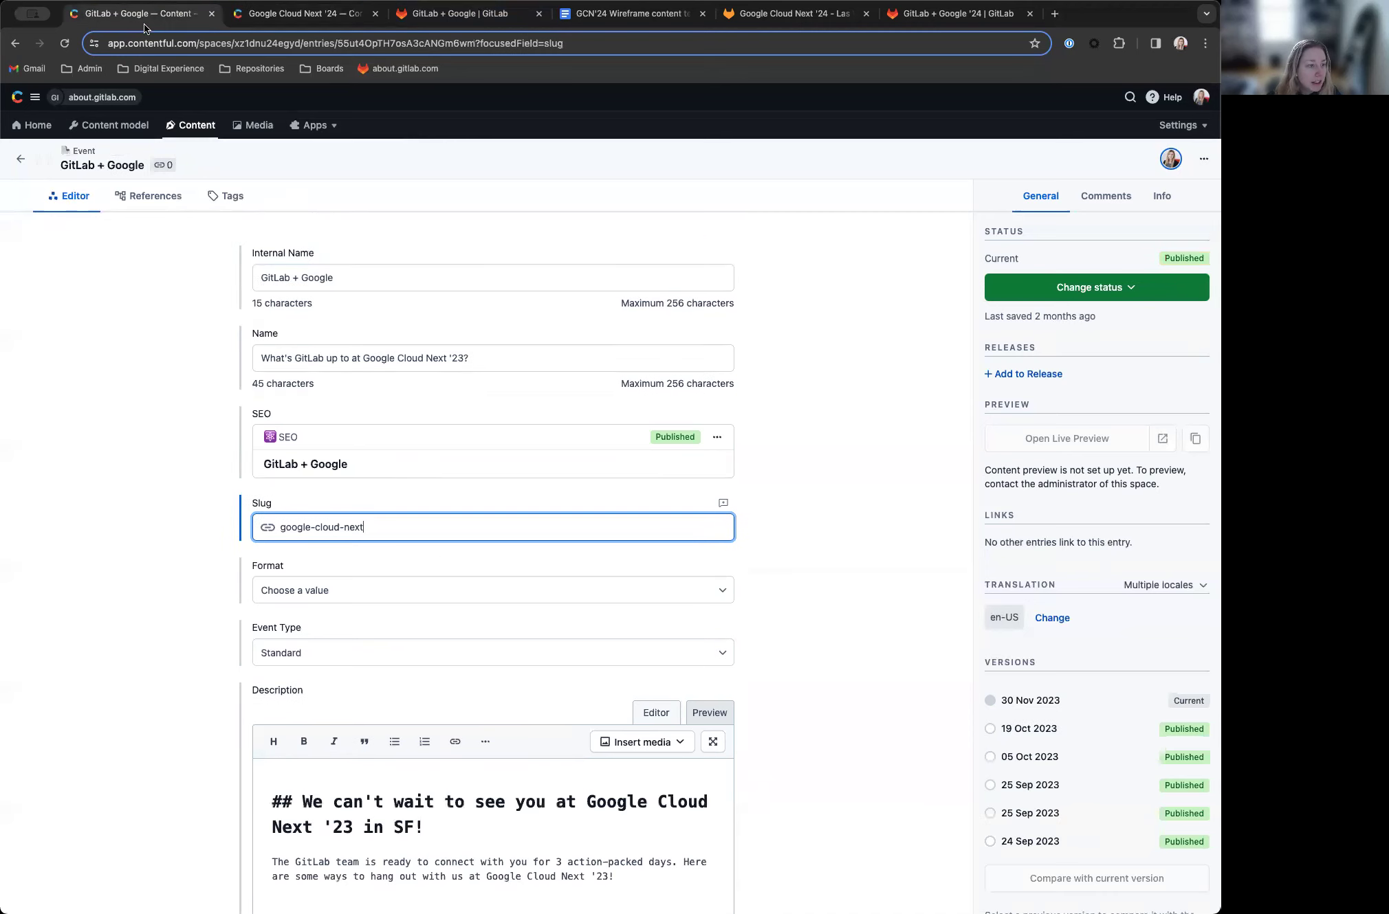
pyautogui.scroll(-1, 309, 550)
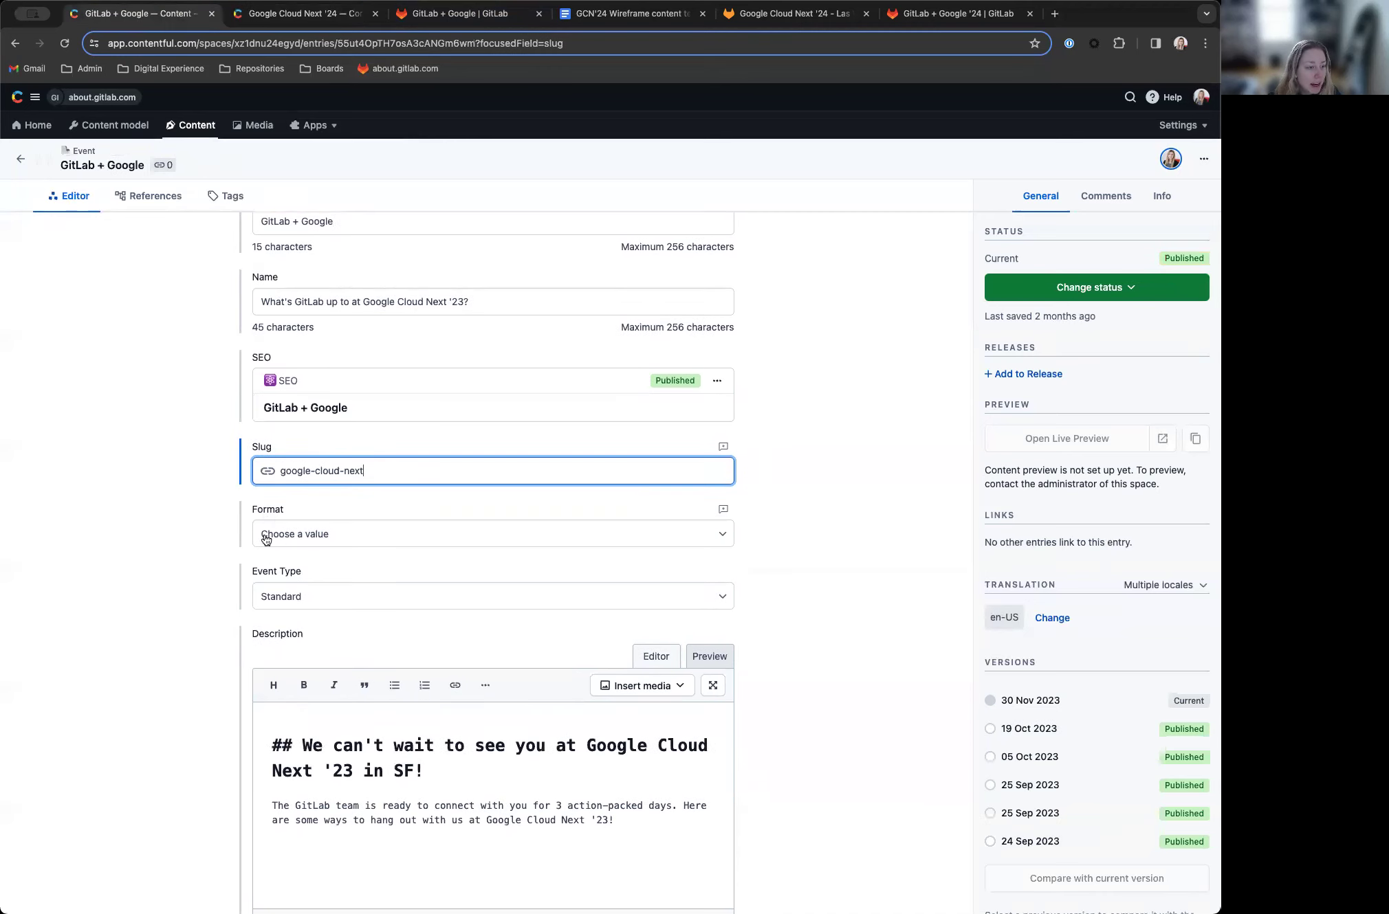
pyautogui.scroll(-1, 354, 562)
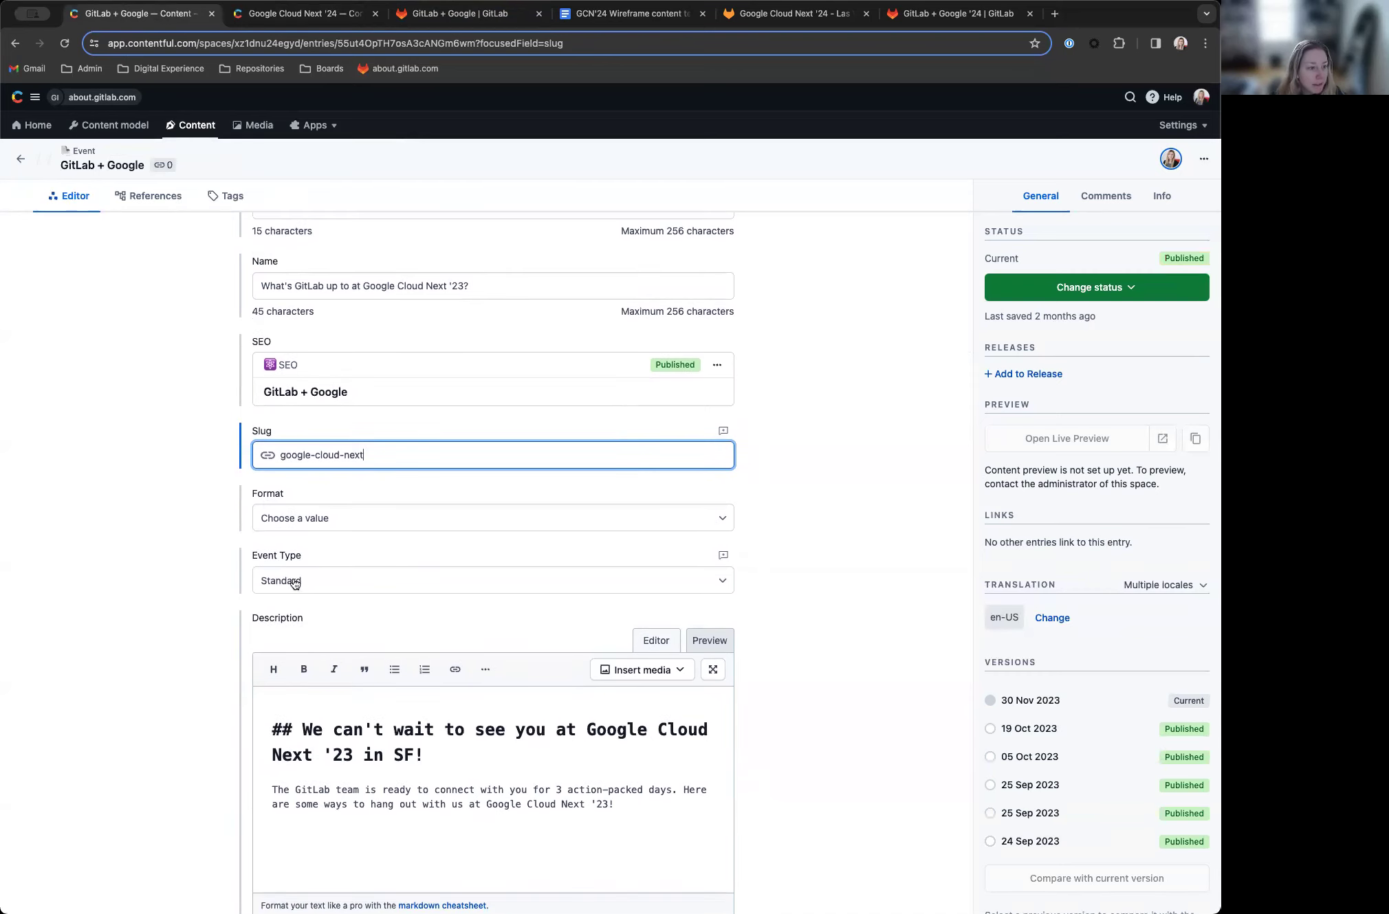
pyautogui.hotkey('ctrl', 'Tab')
pyautogui.click(366, 584)
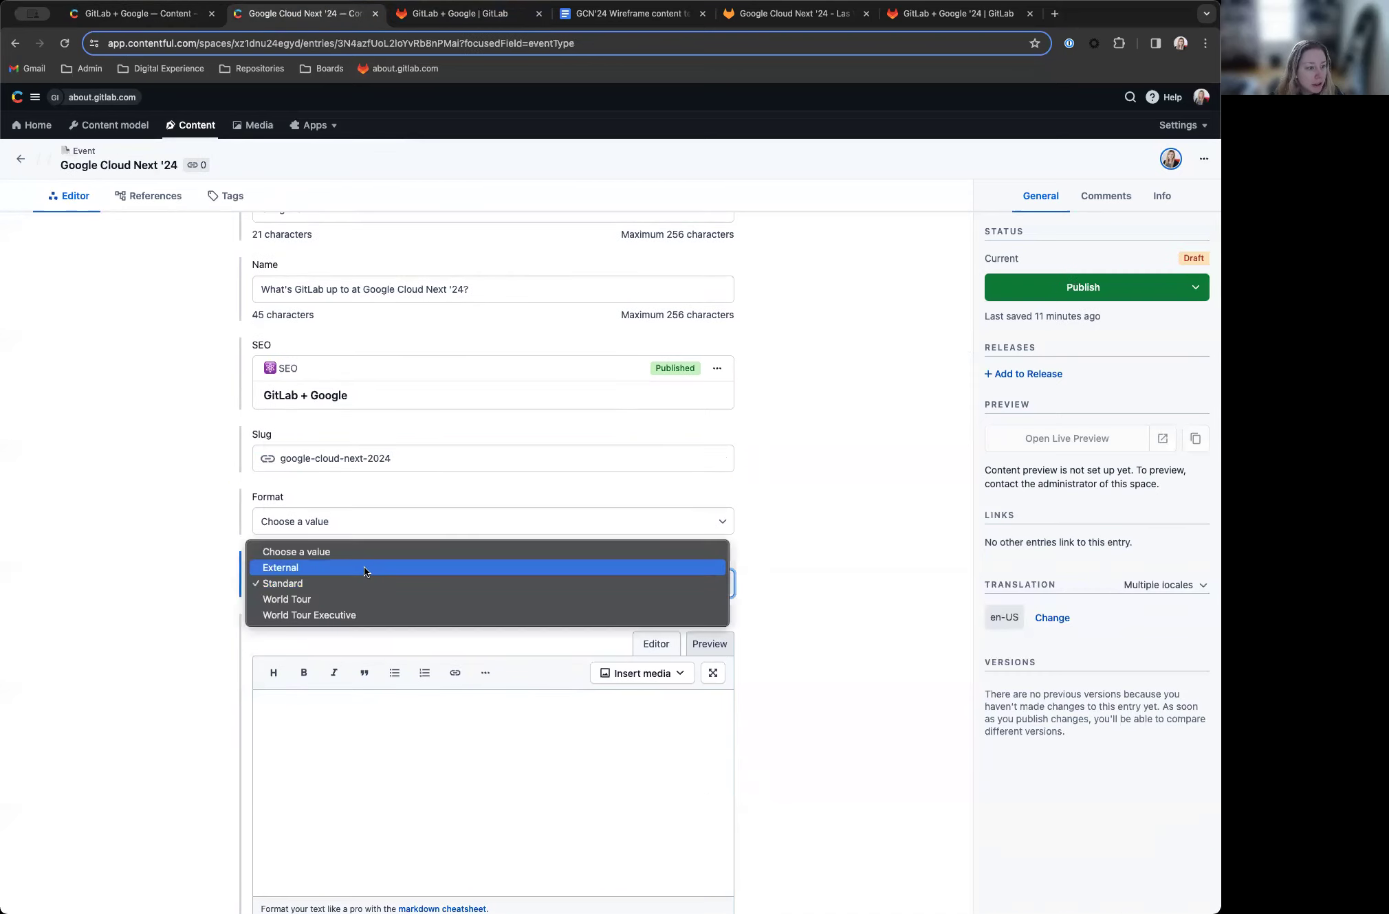
pyautogui.click(359, 582)
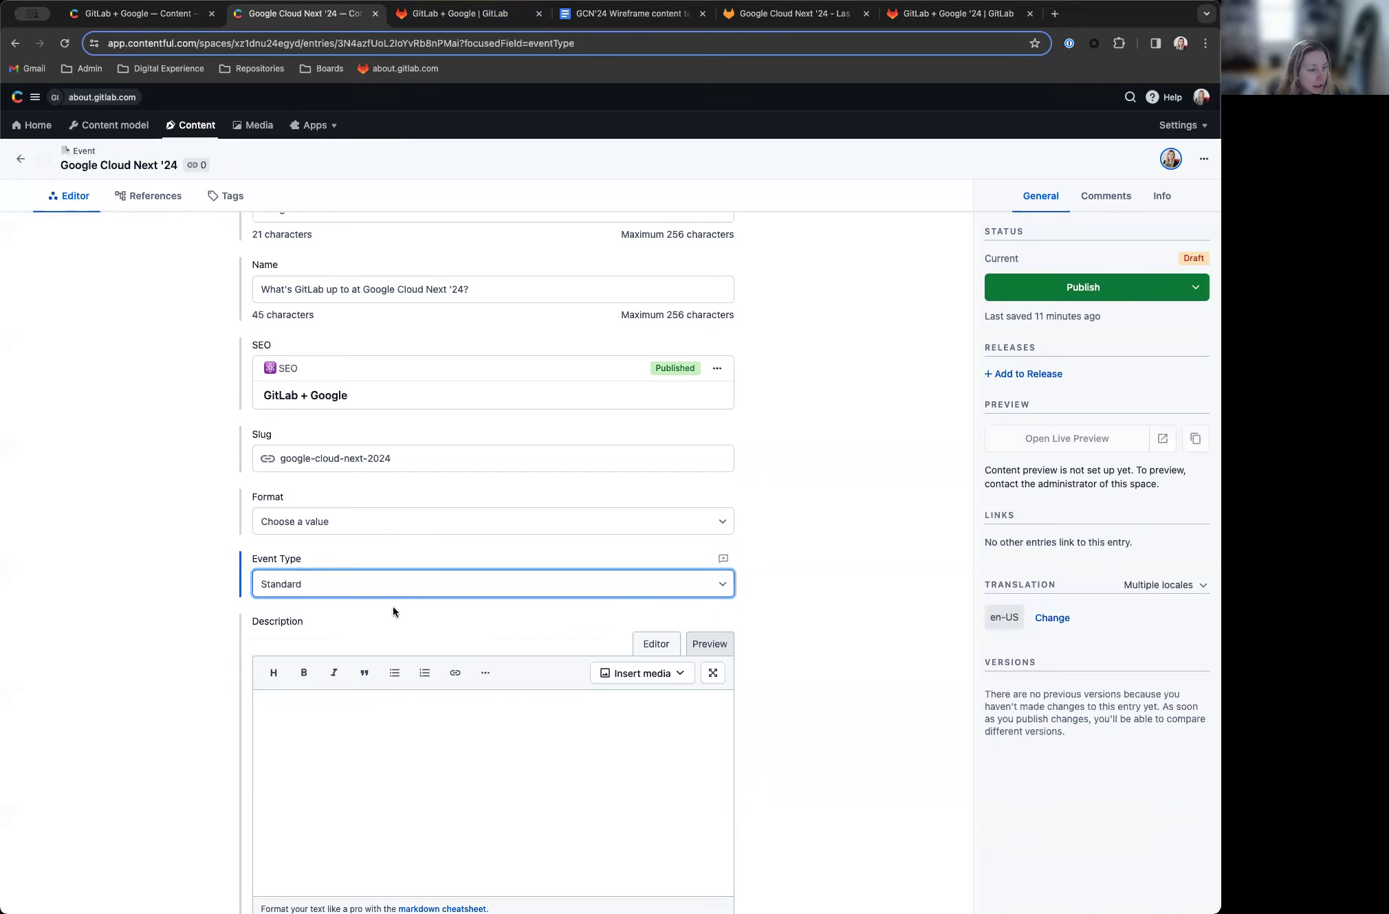
# Step: Examine the Description in the GitLab + Google entry, and find where its heading and text appear on the live '23 event page
pyautogui.scroll(-5, 152, 587)
pyautogui.hotkey('ctrl', 'shift', 'Tab')
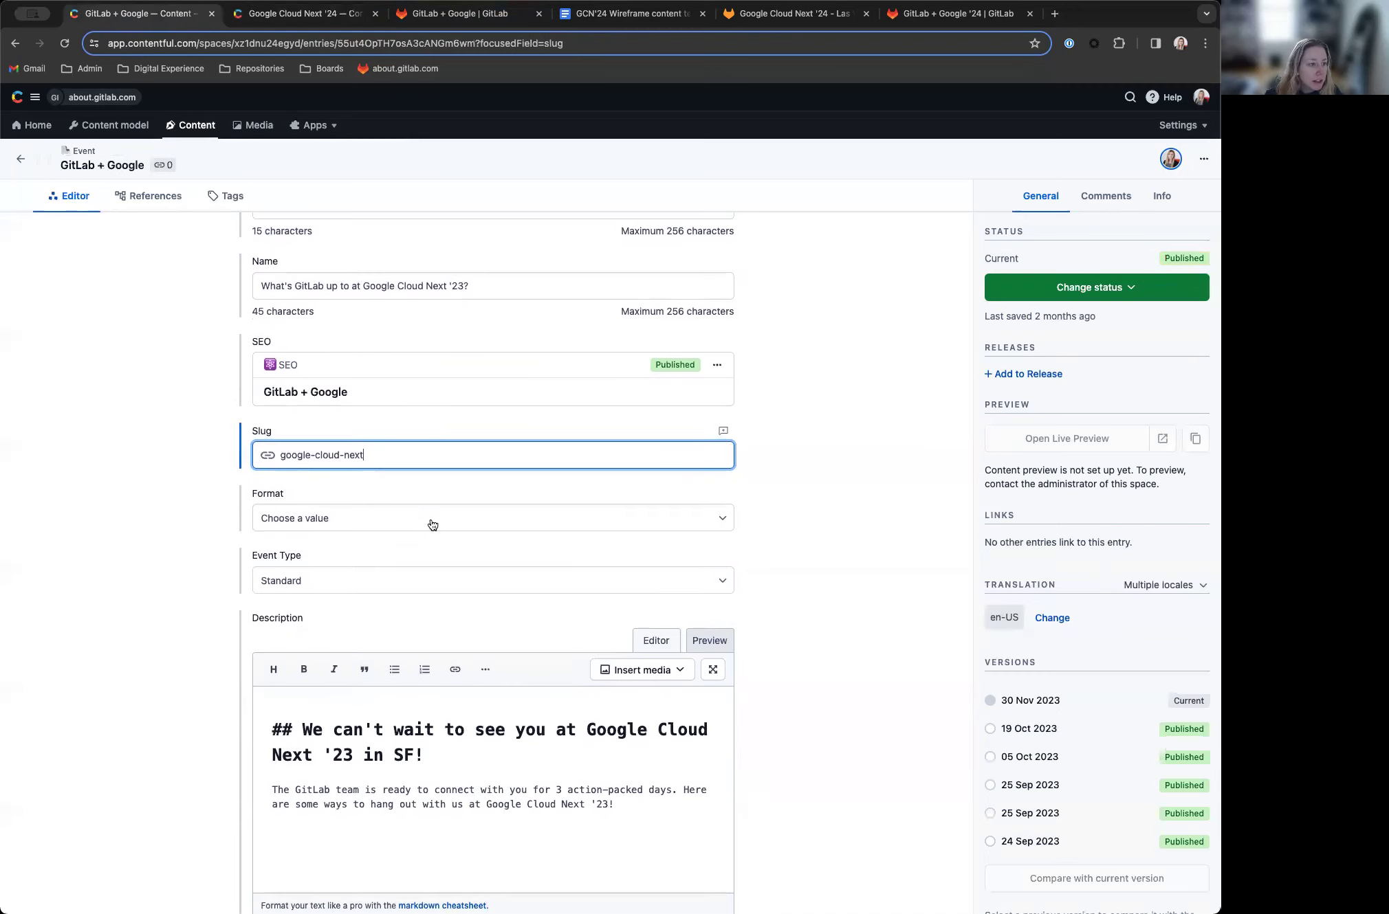
pyautogui.scroll(-5, 157, 526)
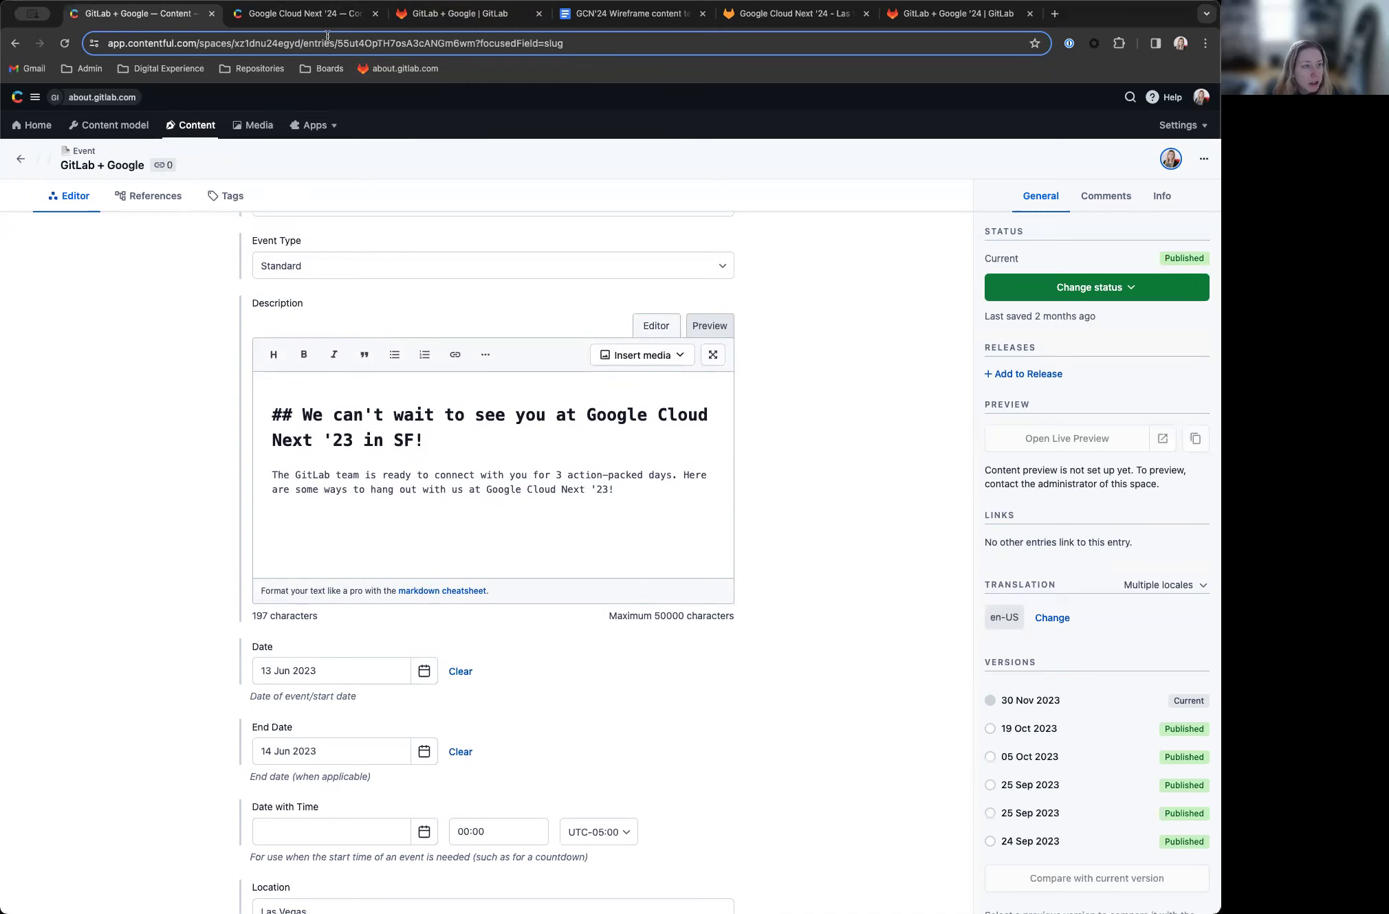
pyautogui.hotkey('ctrl', 'Tab')
pyautogui.hotkey('ctrl', 'Tab')
pyautogui.scroll(-3, 479, 338)
pyautogui.scroll(-3, 479, 338)
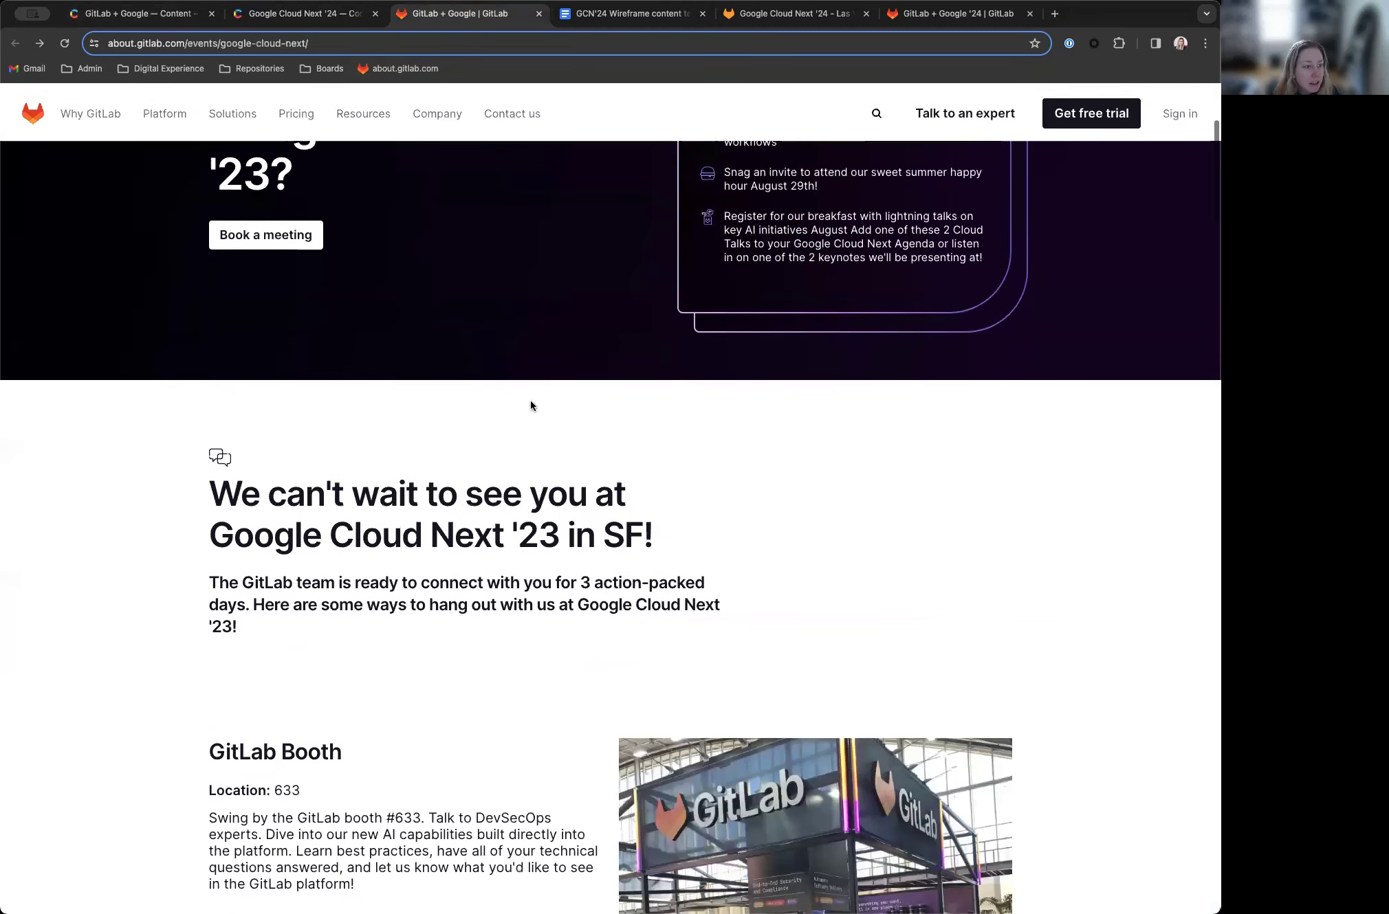
pyautogui.moveTo(211, 438); pyautogui.dragTo(655, 483)
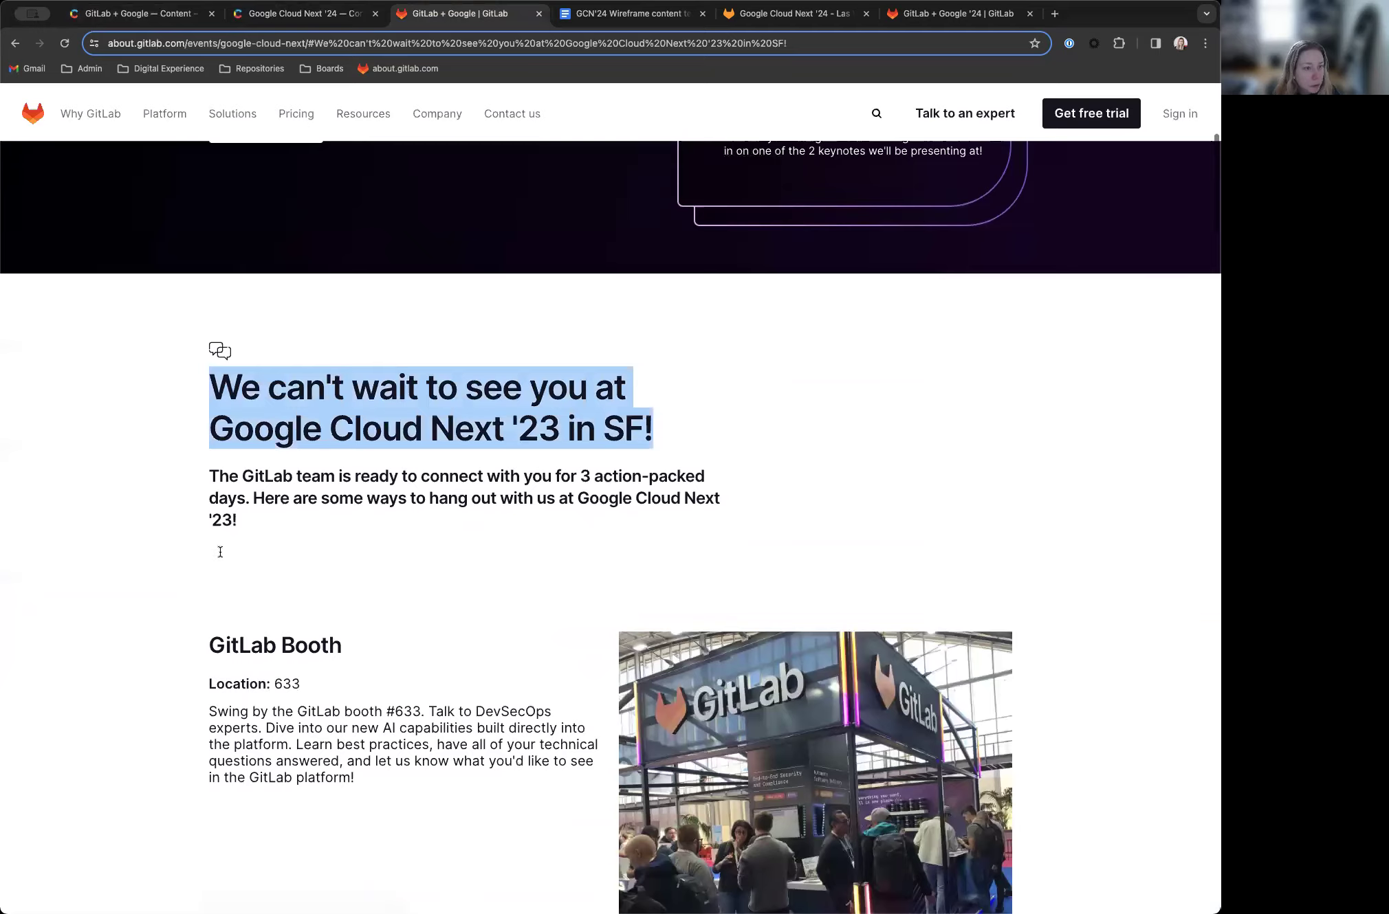
pyautogui.click(297, 349)
pyautogui.scroll(3, 391, 437)
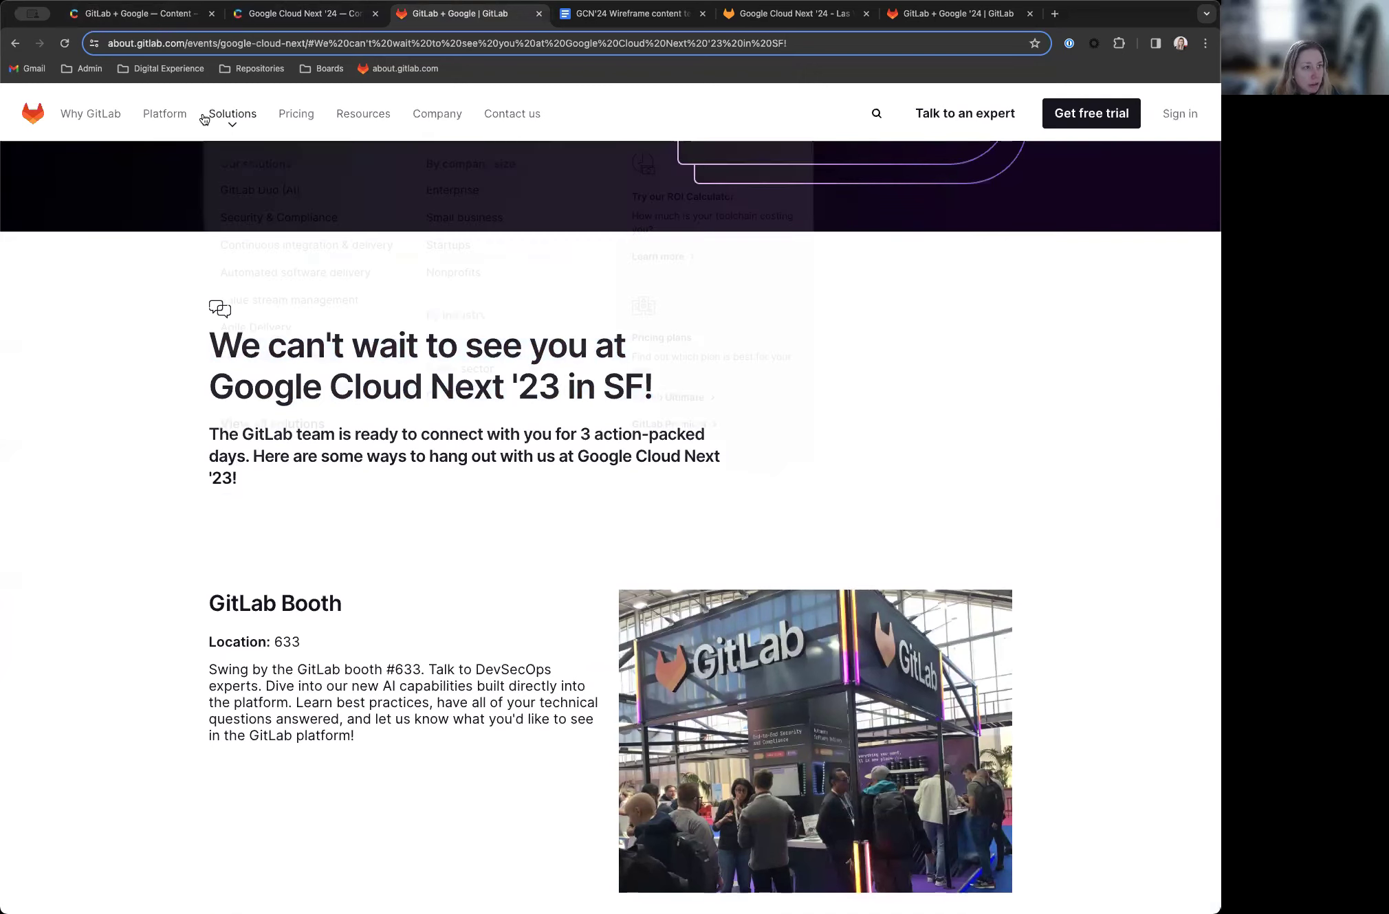
# Step: Try Markdown link syntax around the placeholder text "asjdhfajs" in the Google Cloud Next '24 draft's Description, and clear it
pyautogui.click(277, 14)
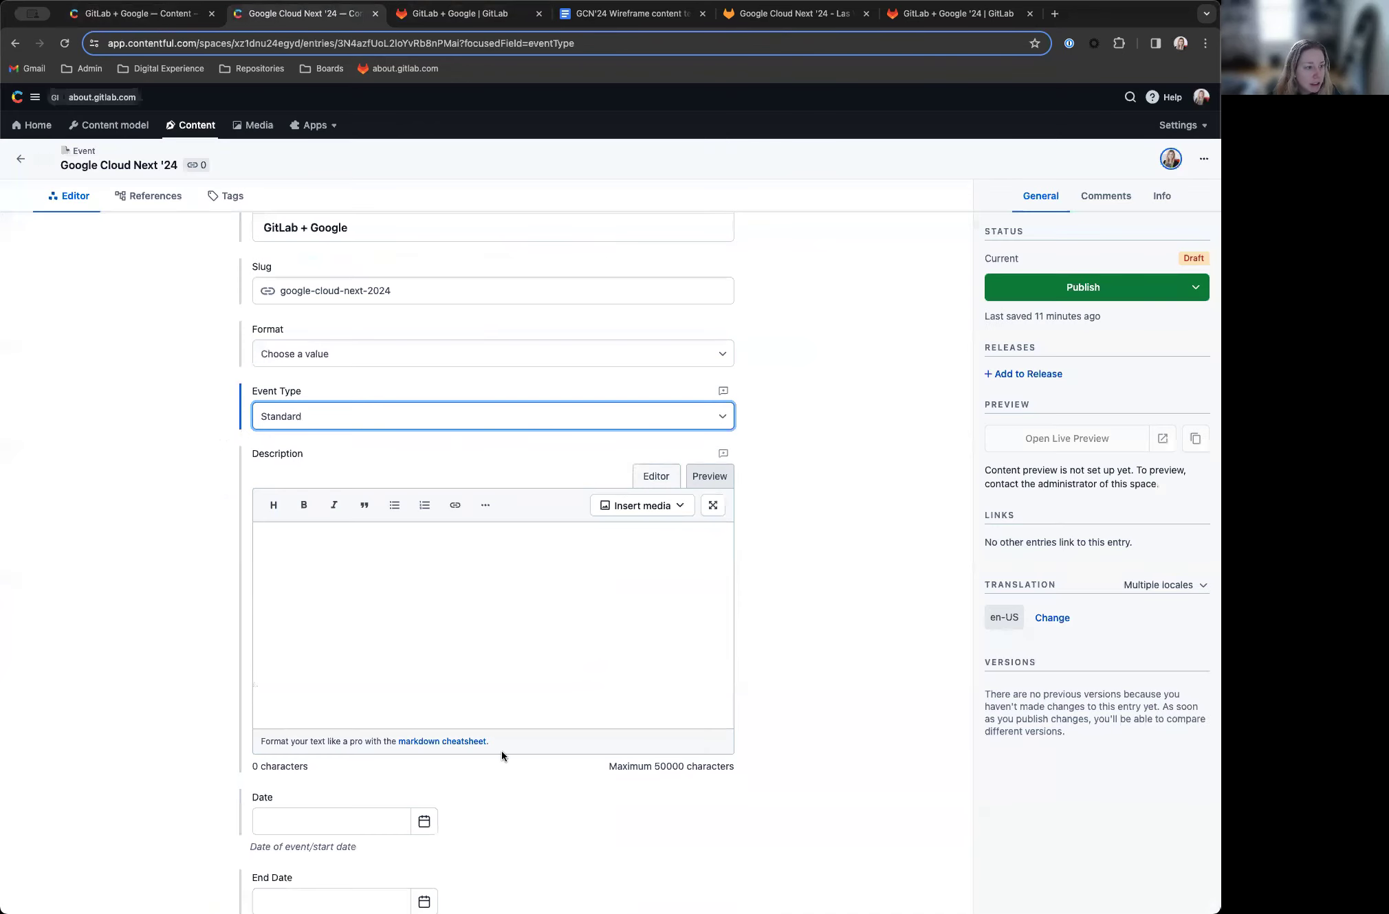
pyautogui.click(574, 539)
pyautogui.write('asjdhfajs')
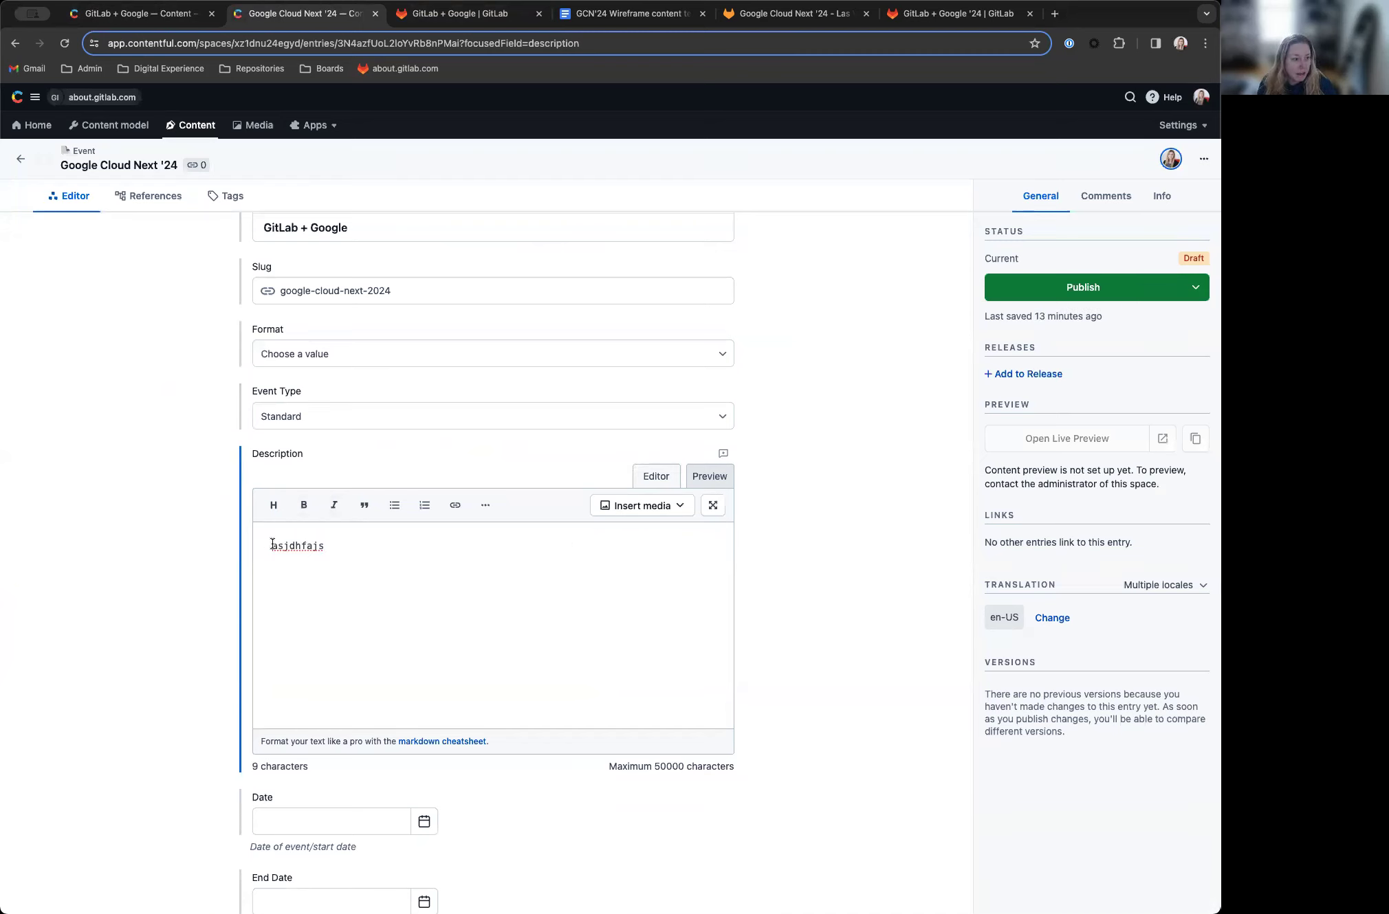
pyautogui.write('[')
pyautogui.click(398, 544)
pyautogui.write(']()')
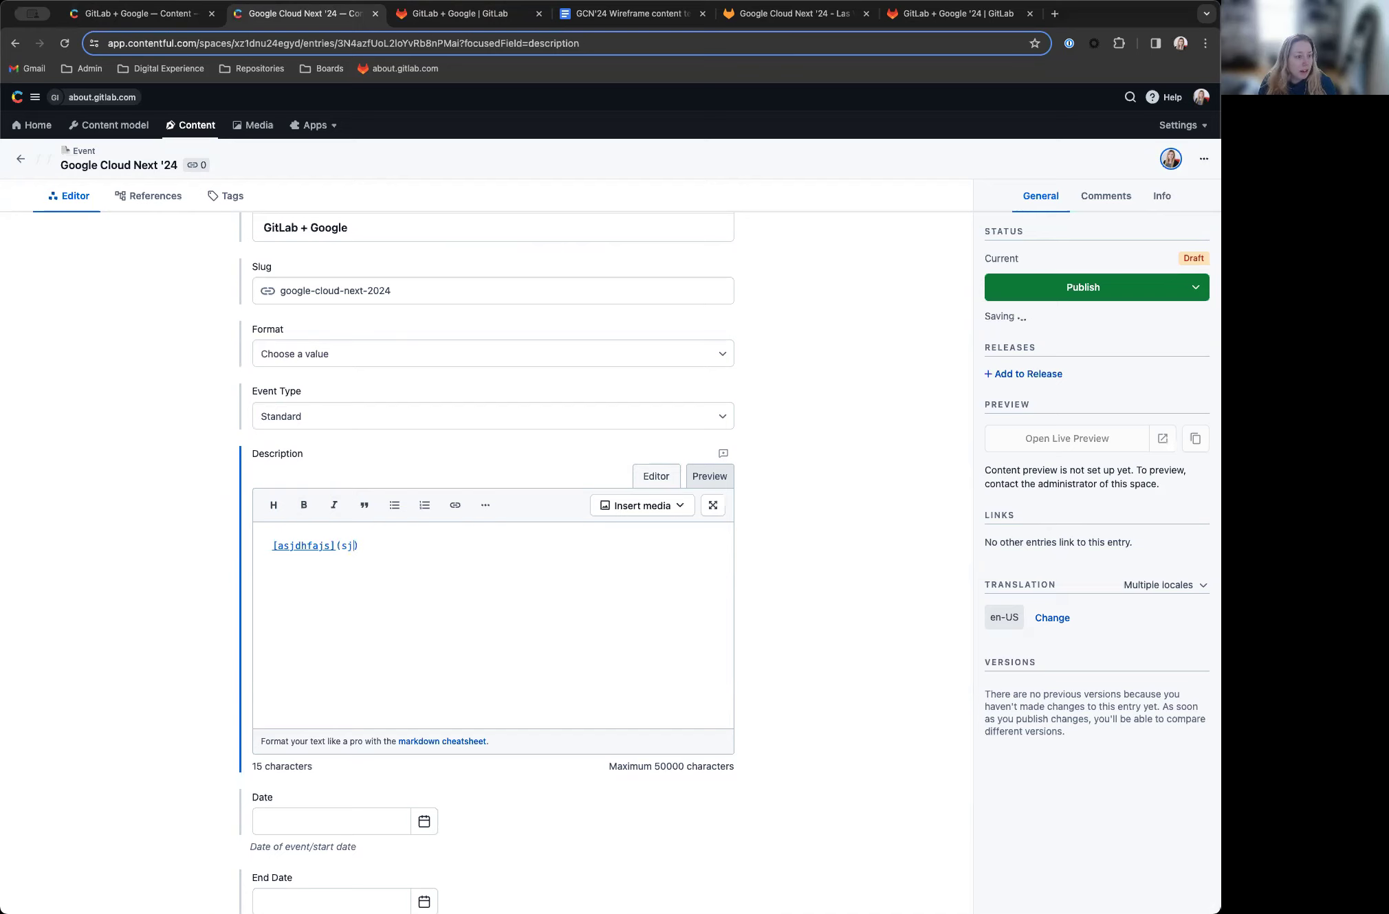
pyautogui.moveTo(382, 554); pyautogui.dragTo(245, 544)
pyautogui.press('BackSpace')
# Step: Try a level-three Markdown heading with placeholder text in the draft's Description, and empty the field again
pyautogui.write('### sdjfkaj')
pyautogui.press('BackSpace')
pyautogui.press('BackSpace')
pyautogui.press('BackSpace')
pyautogui.press('BackSpace')
pyautogui.press('BackSpace')
pyautogui.press('BackSpace')
pyautogui.press('BackSpace')
pyautogui.press('BackSpace')
pyautogui.press('BackSpace')
pyautogui.press('BackSpace')
pyautogui.press('BackSpace')
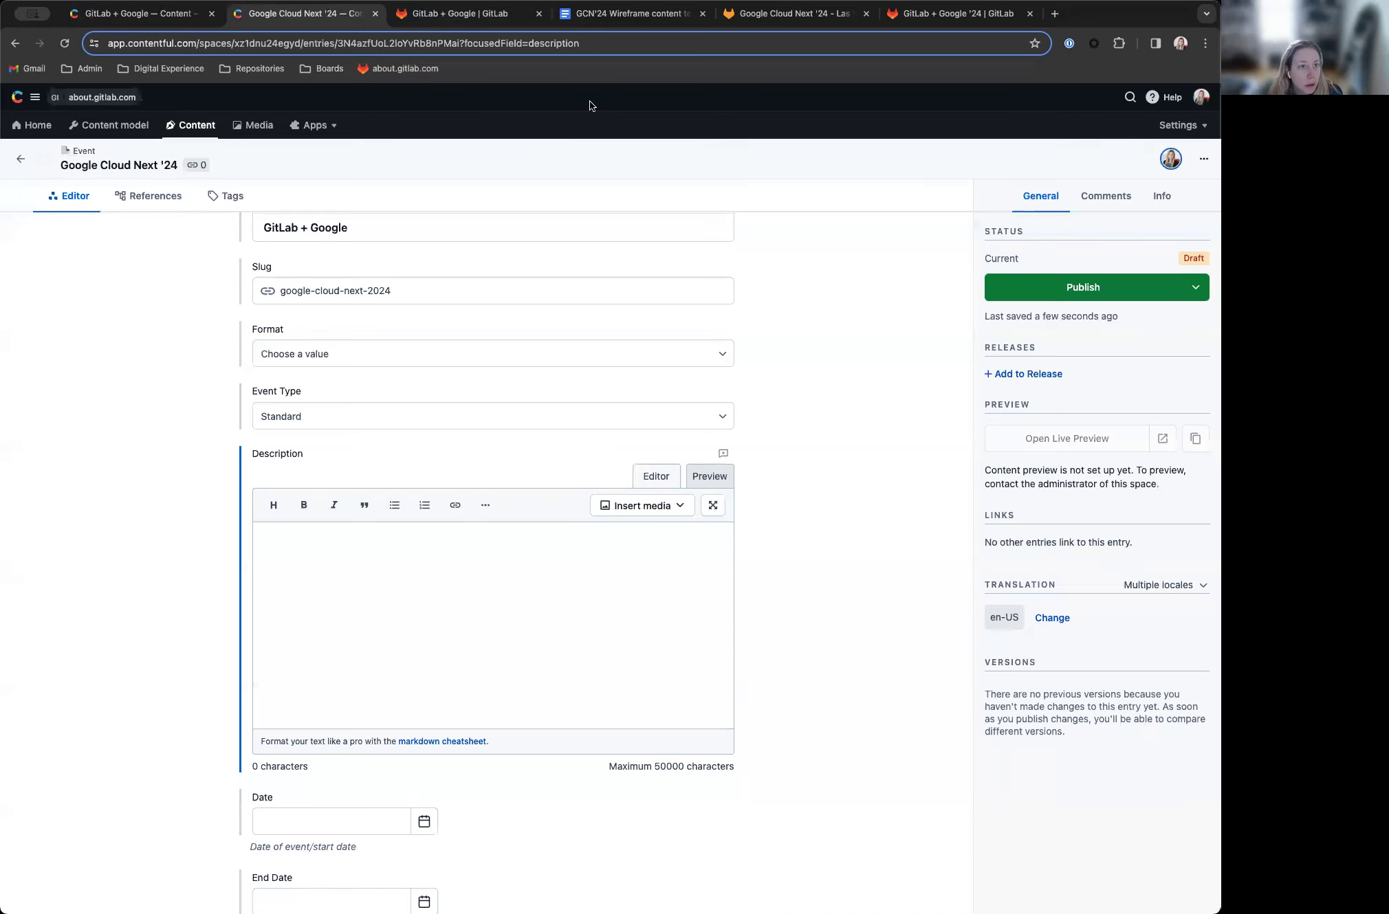
# Step: Look through the Hero section of the GCN'24 Wireframe content template document for usable description copy
pyautogui.click(594, 14)
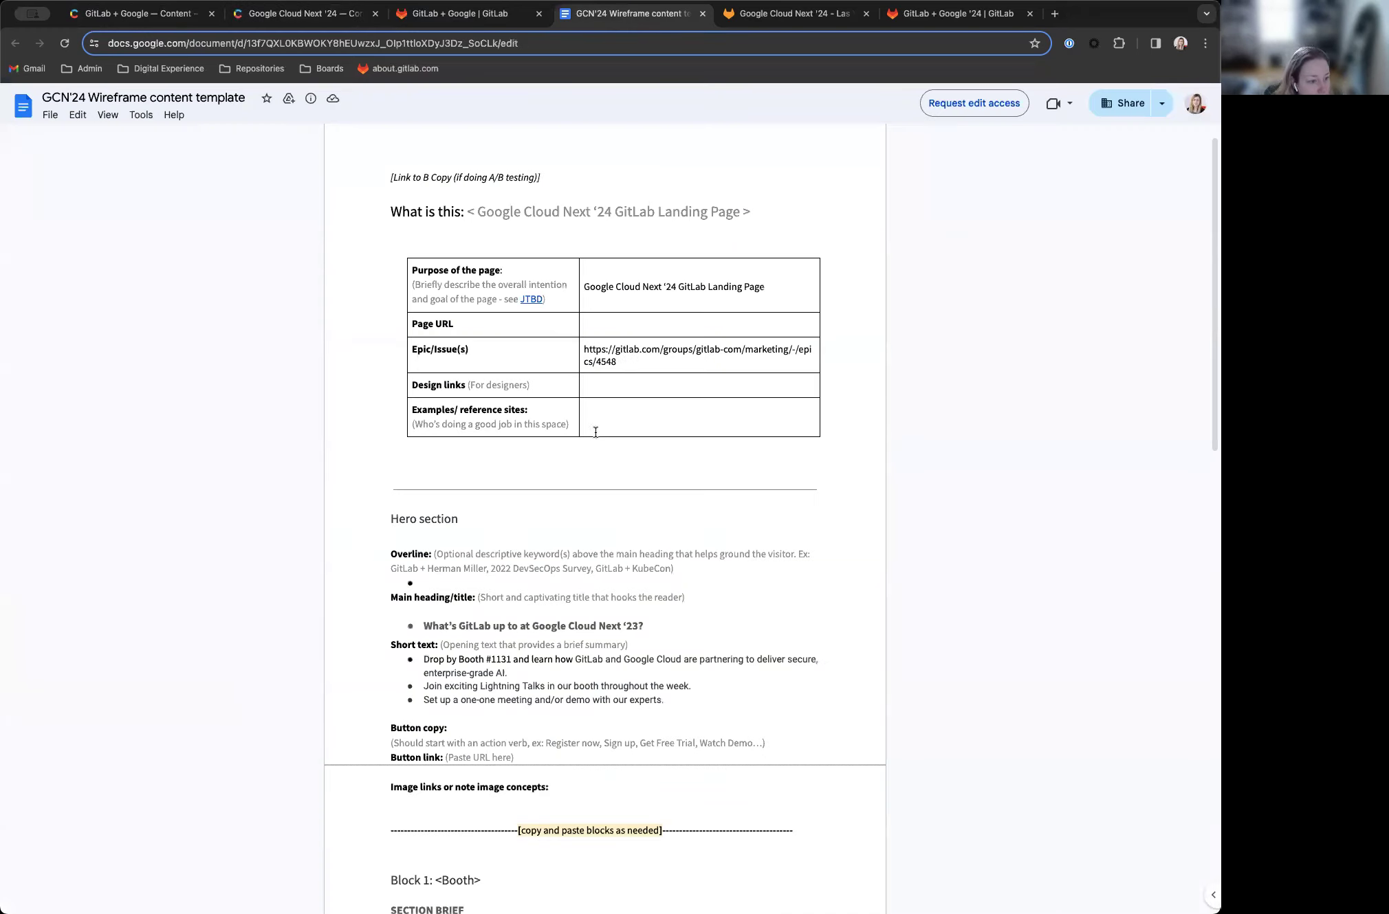
pyautogui.scroll(-3, 647, 492)
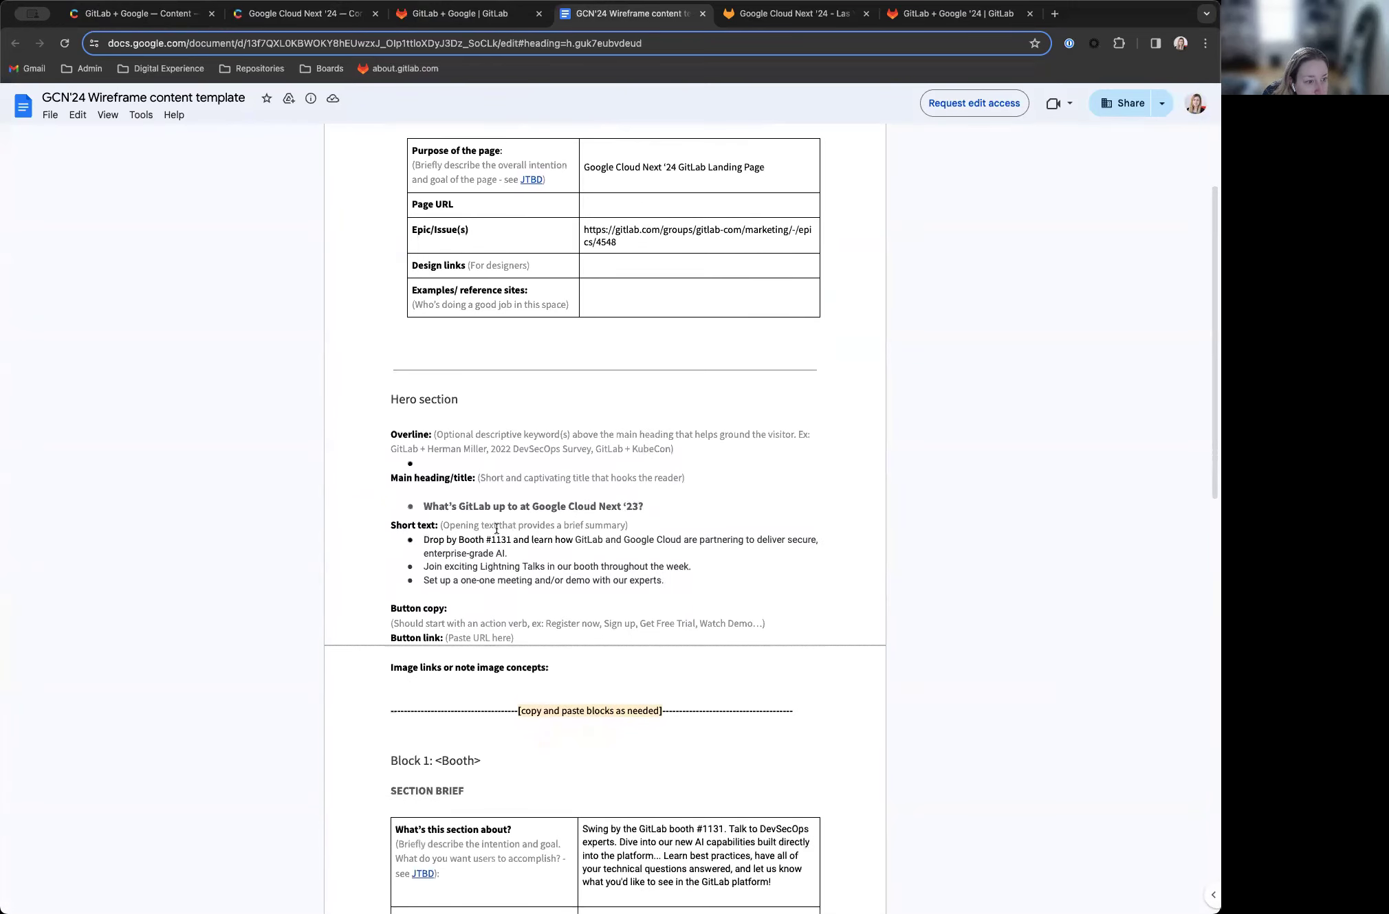
pyautogui.scroll(3, 497, 528)
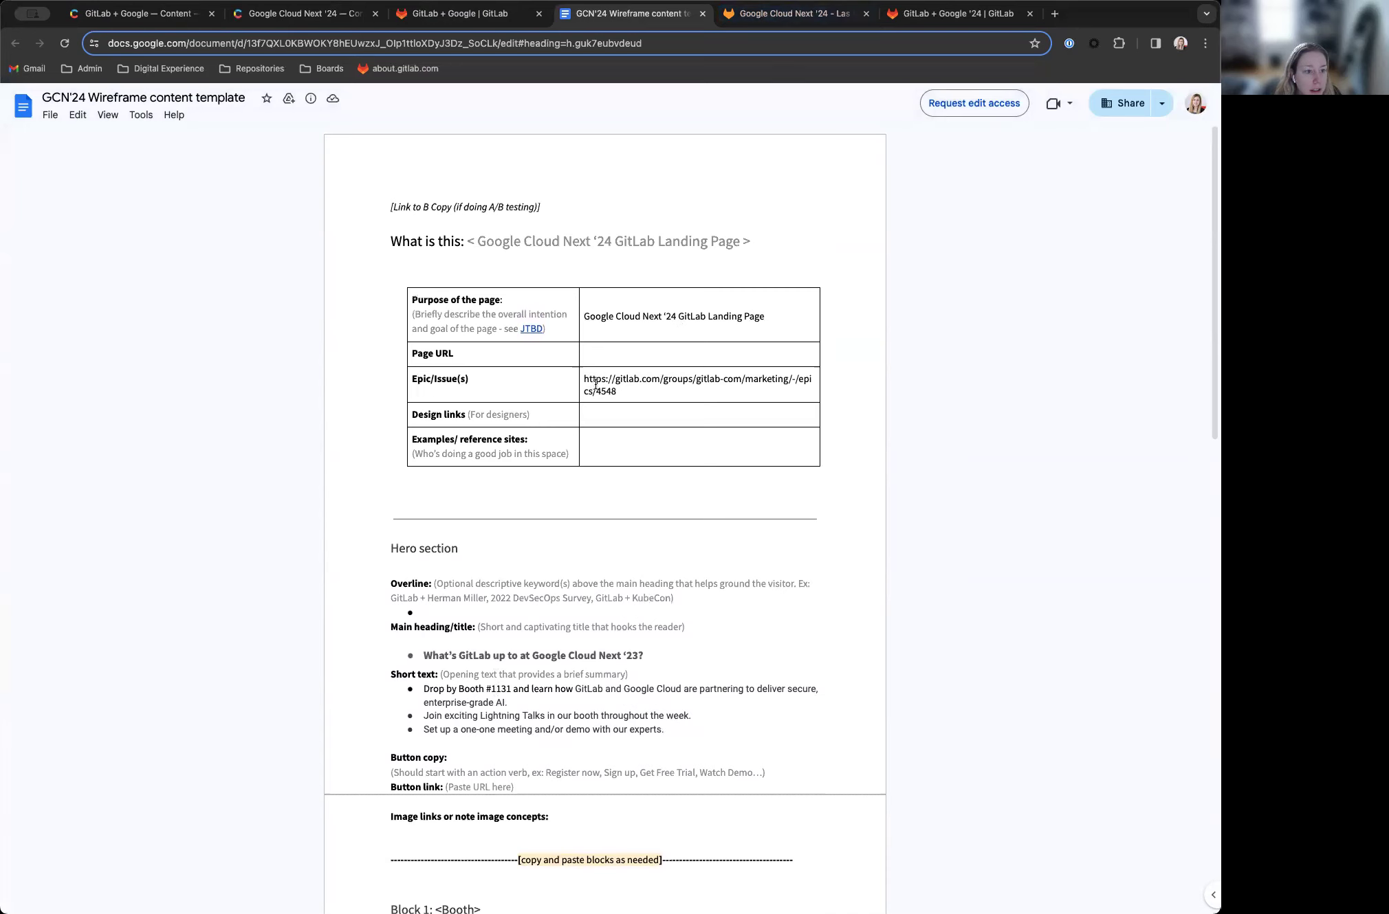
# Step: Copy the About text from the Google Cloud Next '24 epic's Description of Event into the event draft's Description
pyautogui.click(791, 13)
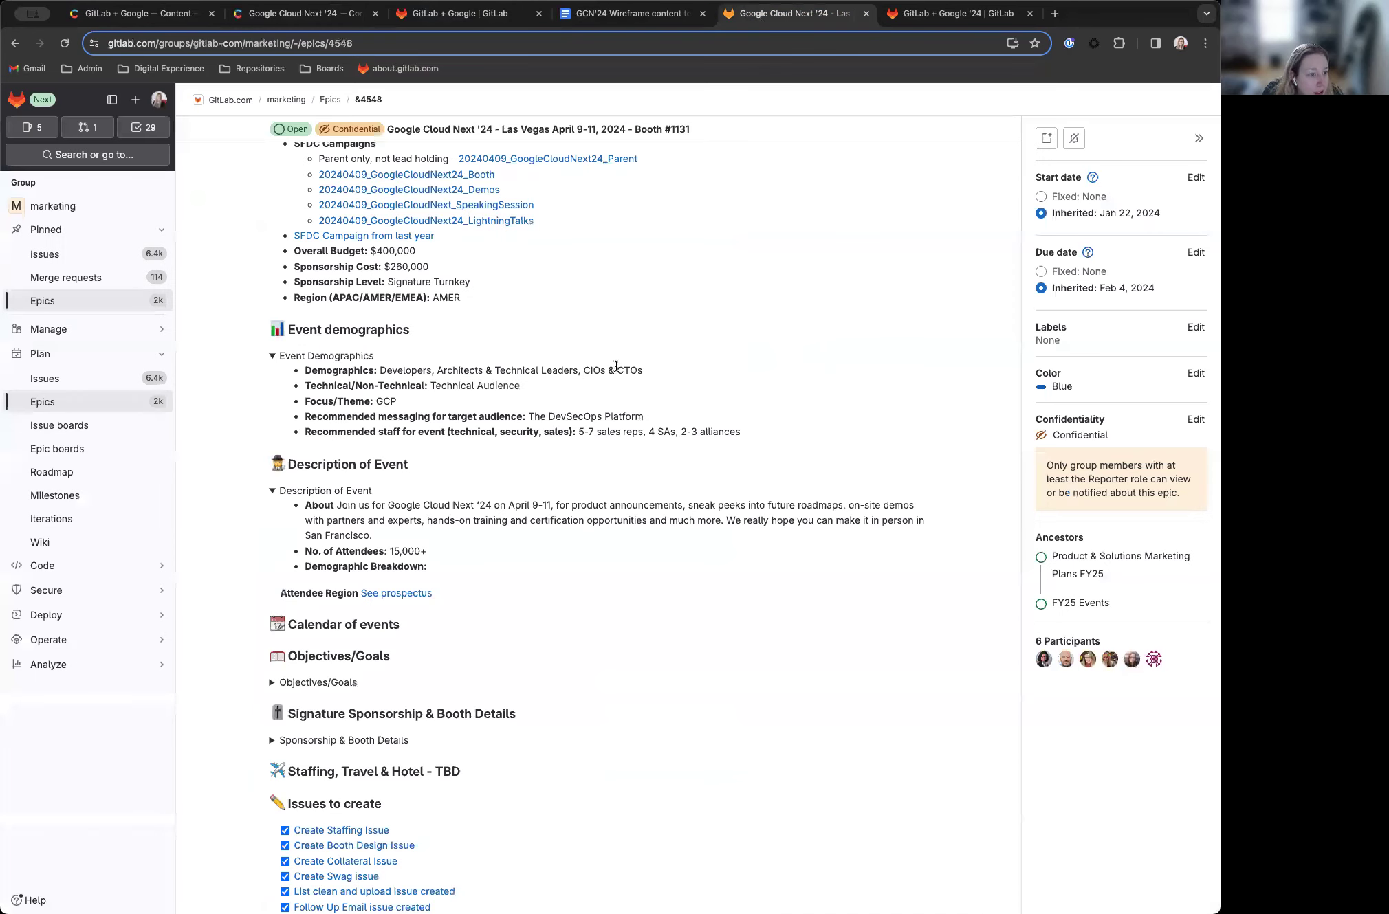
pyautogui.scroll(-1, 616, 367)
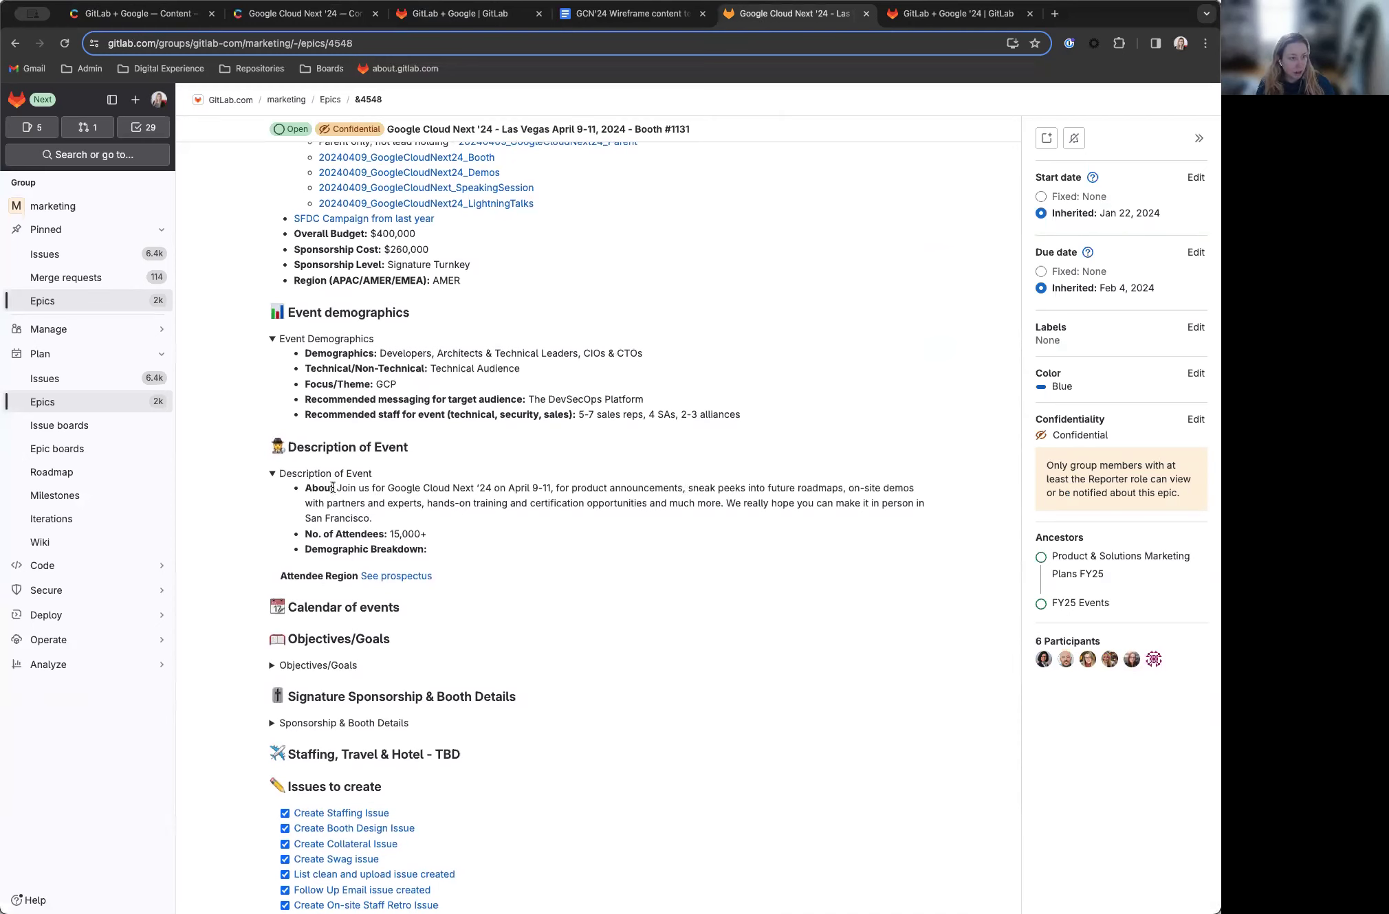
pyautogui.moveTo(337, 487); pyautogui.dragTo(388, 515)
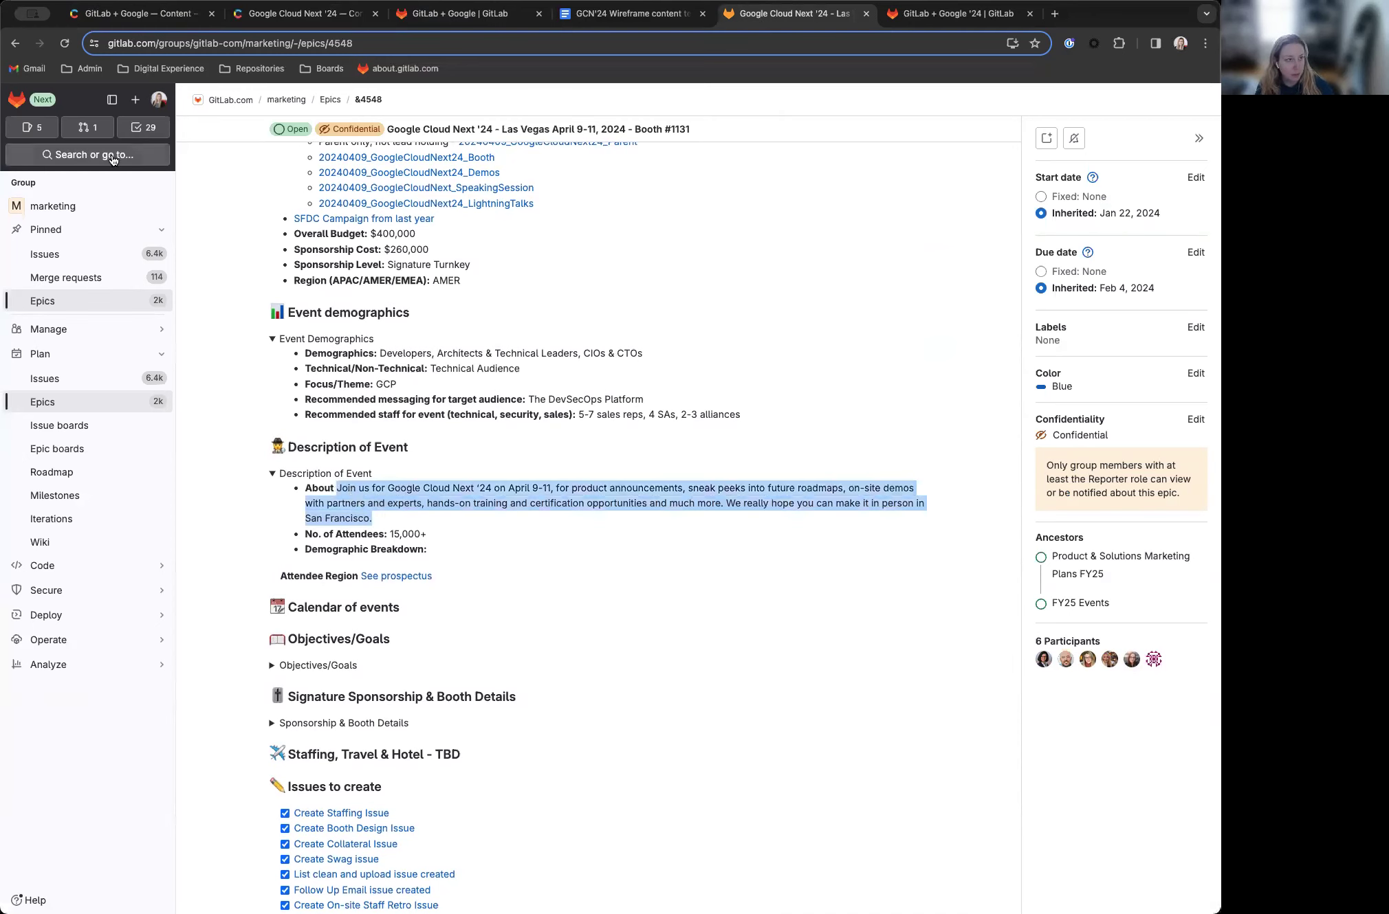
pyautogui.click(186, 19)
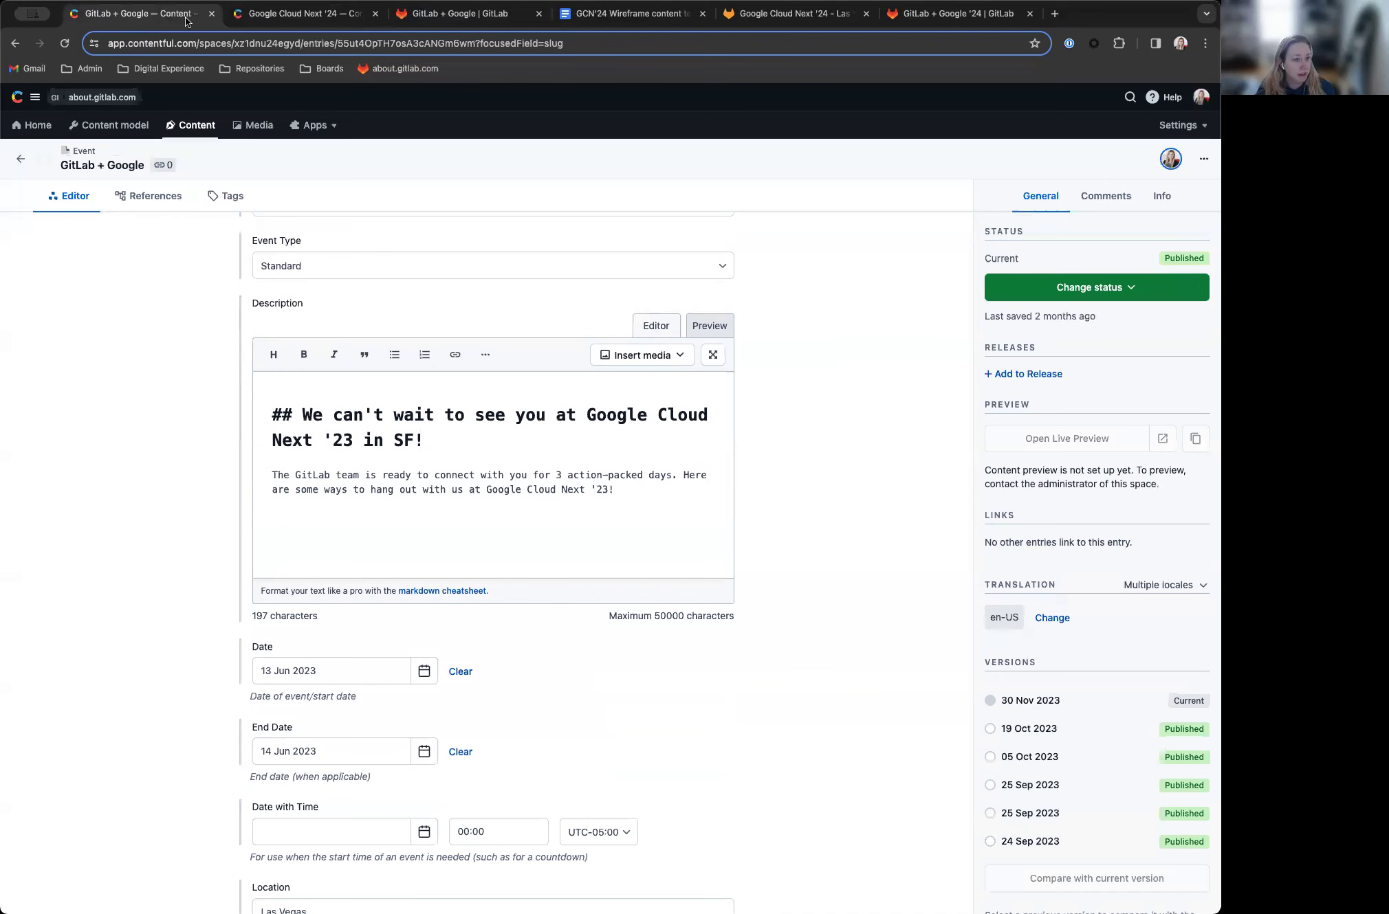
pyautogui.click(287, 19)
pyautogui.write('Join us for Google Cloud Next ’24 on April 9–11, for product announcements, sneak peeks into future roadmaps, on-site demos with partners and experts, hands-on training and certification opportunities and much more. We really hope you can make it in person in San Francisco.')
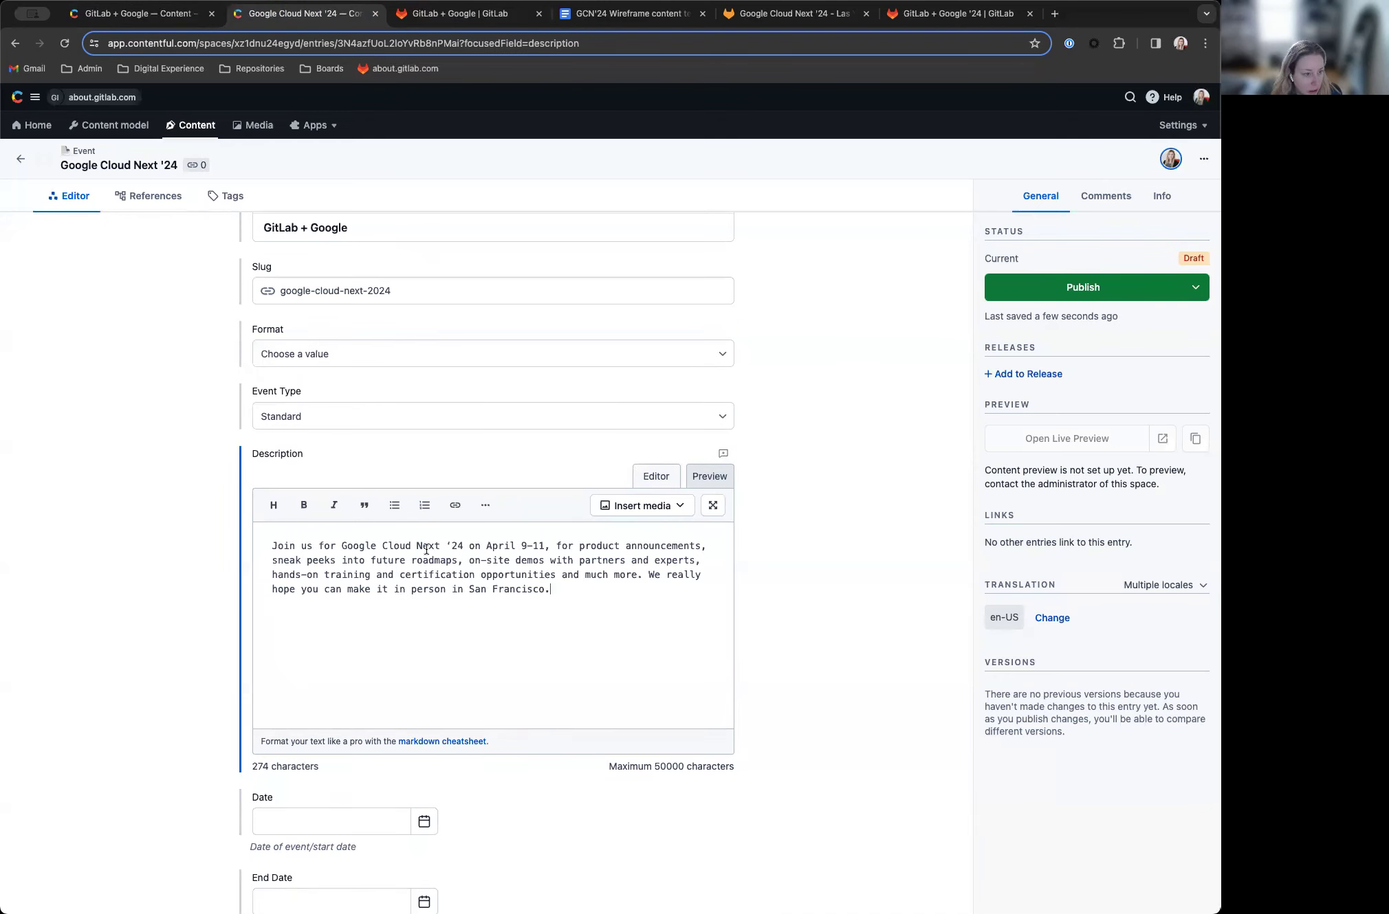
# Step: Compare the draft's Date, End Date and Location fields with those of the GitLab + Google entry
pyautogui.scroll(-1, 581, 586)
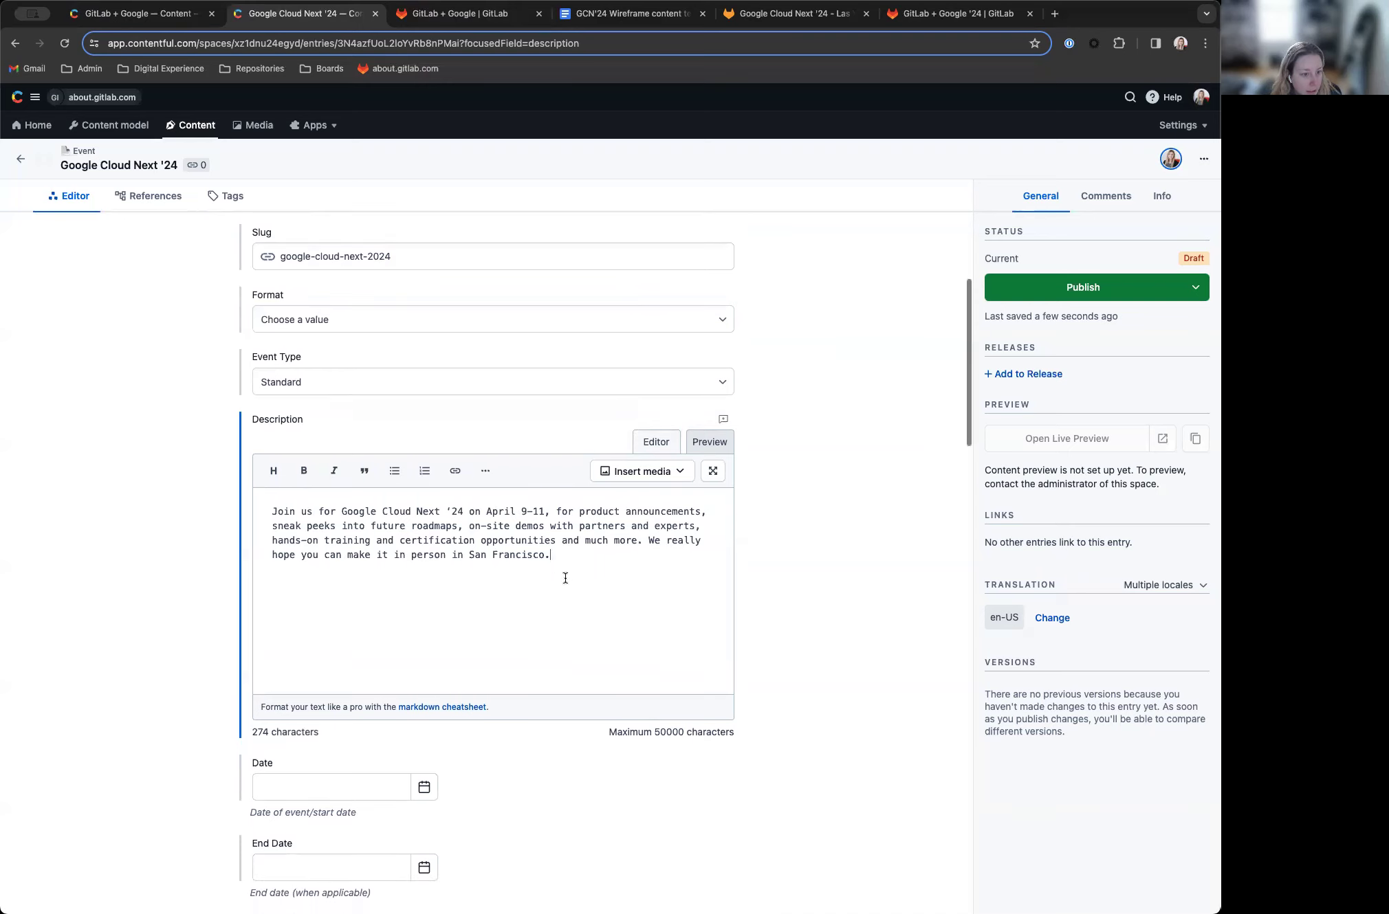
pyautogui.scroll(-3, 567, 576)
pyautogui.scroll(-2, 562, 570)
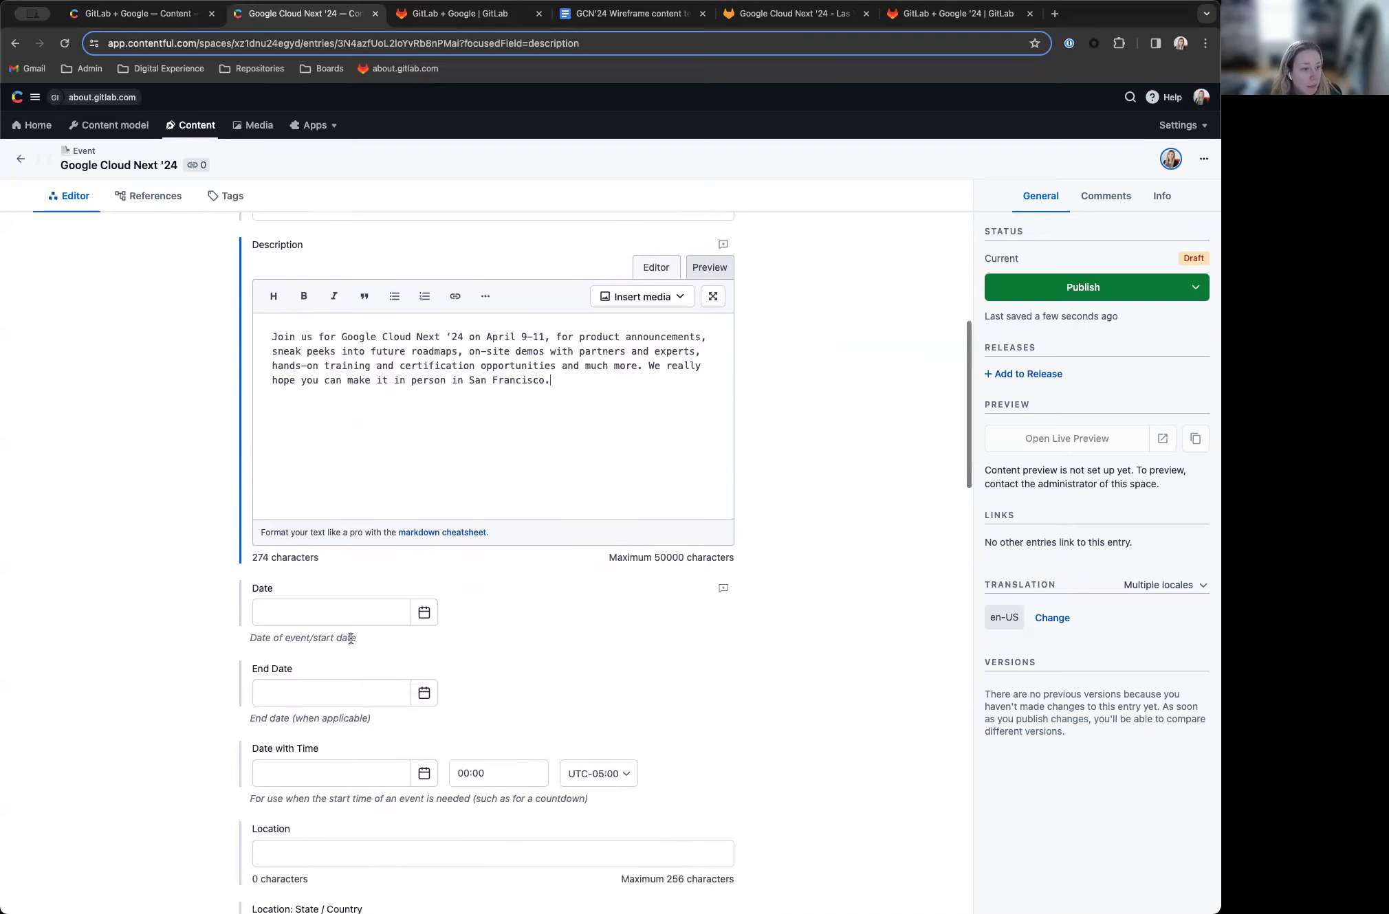
pyautogui.scroll(-3, 379, 627)
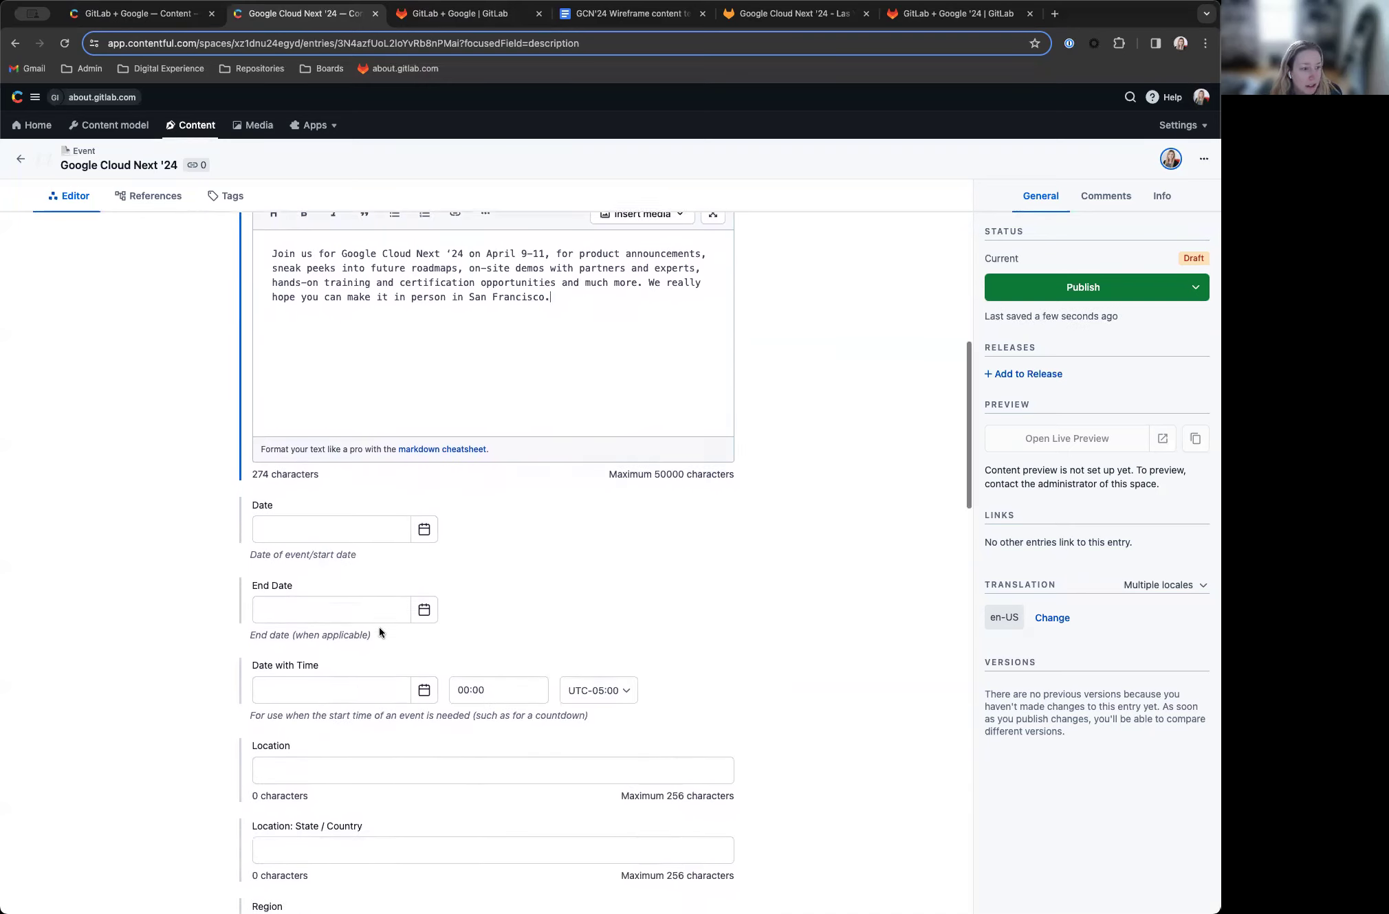
pyautogui.click(134, 13)
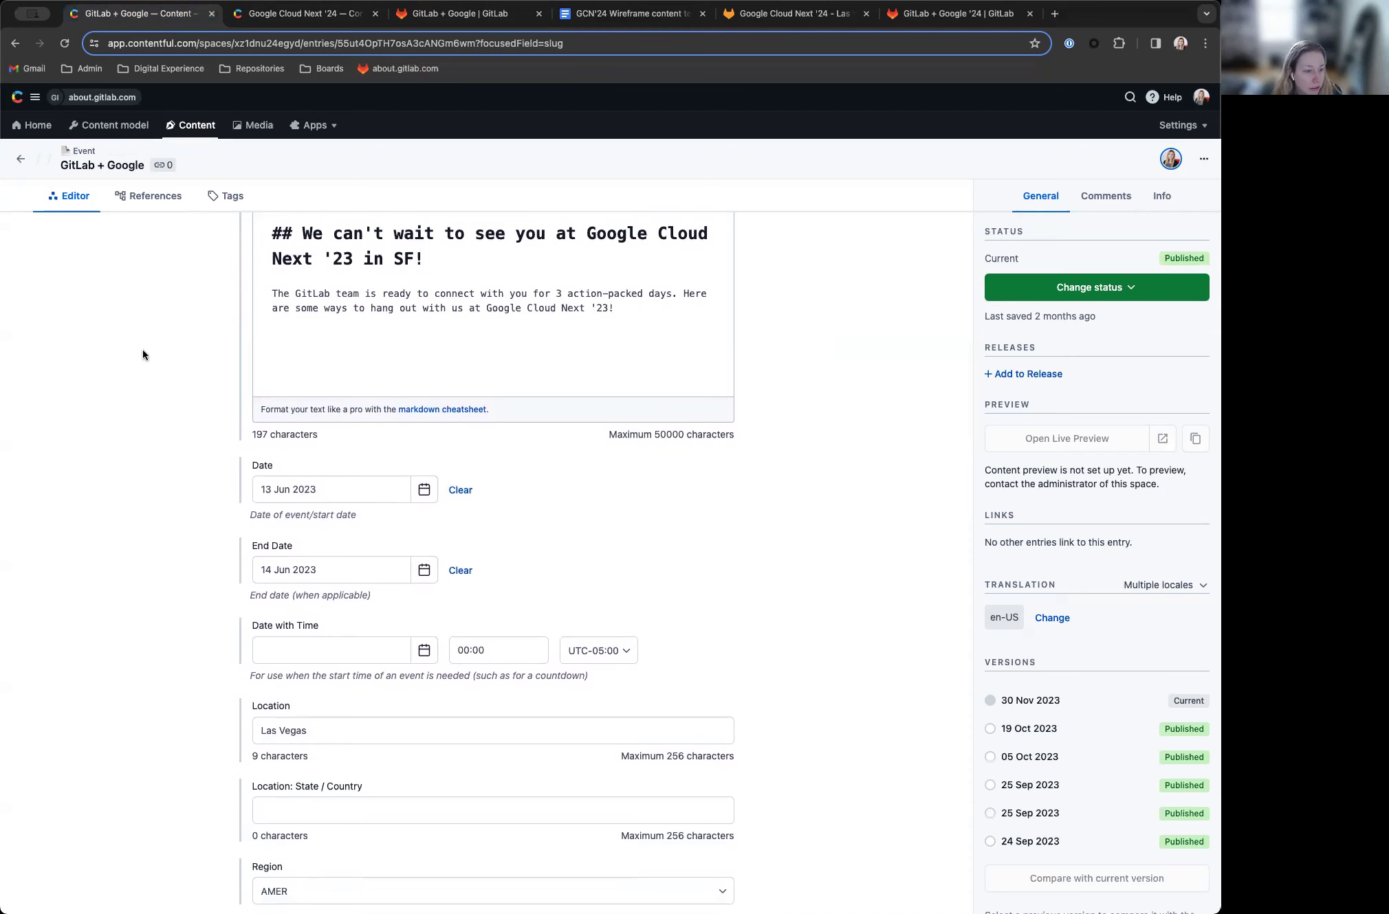
# Step: Look up the event dates in the Google Cloud Next '24 epic and set the event draft's Date to 9 April 2024
pyautogui.click(270, 15)
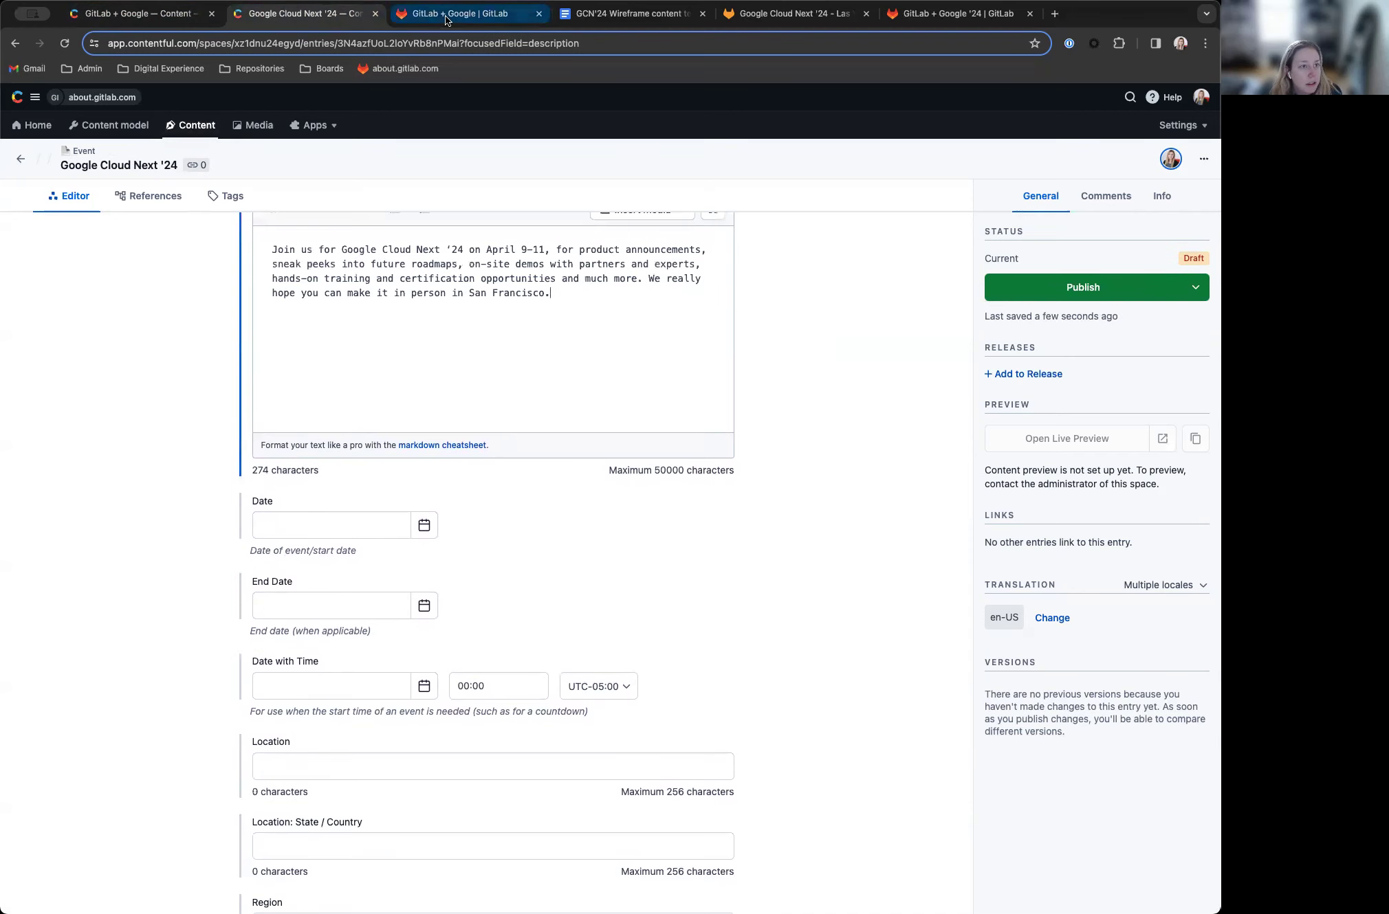
pyautogui.click(791, 13)
pyautogui.click(451, 372)
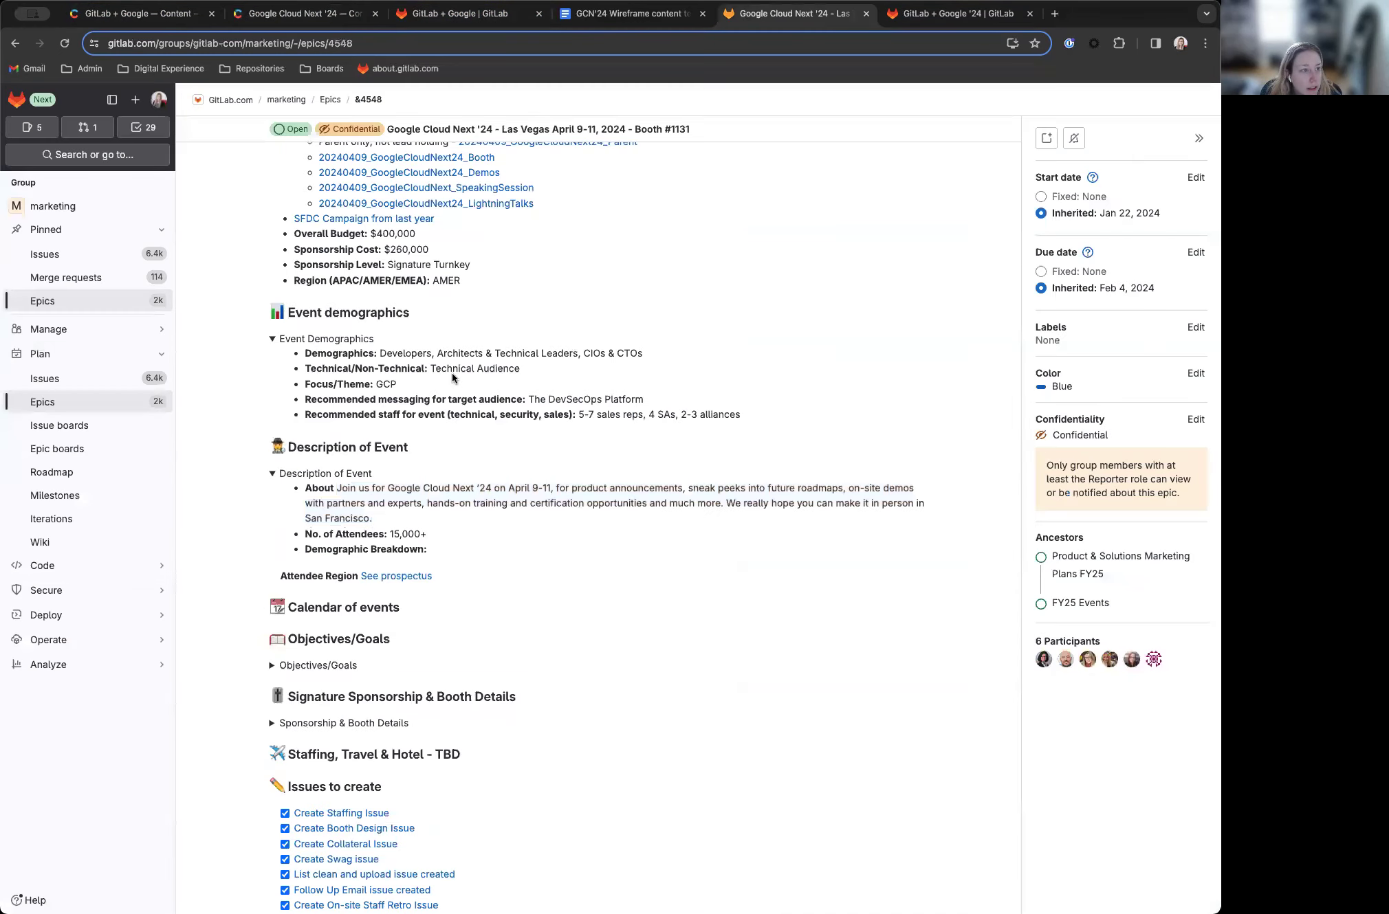
pyautogui.scroll(6, 452, 372)
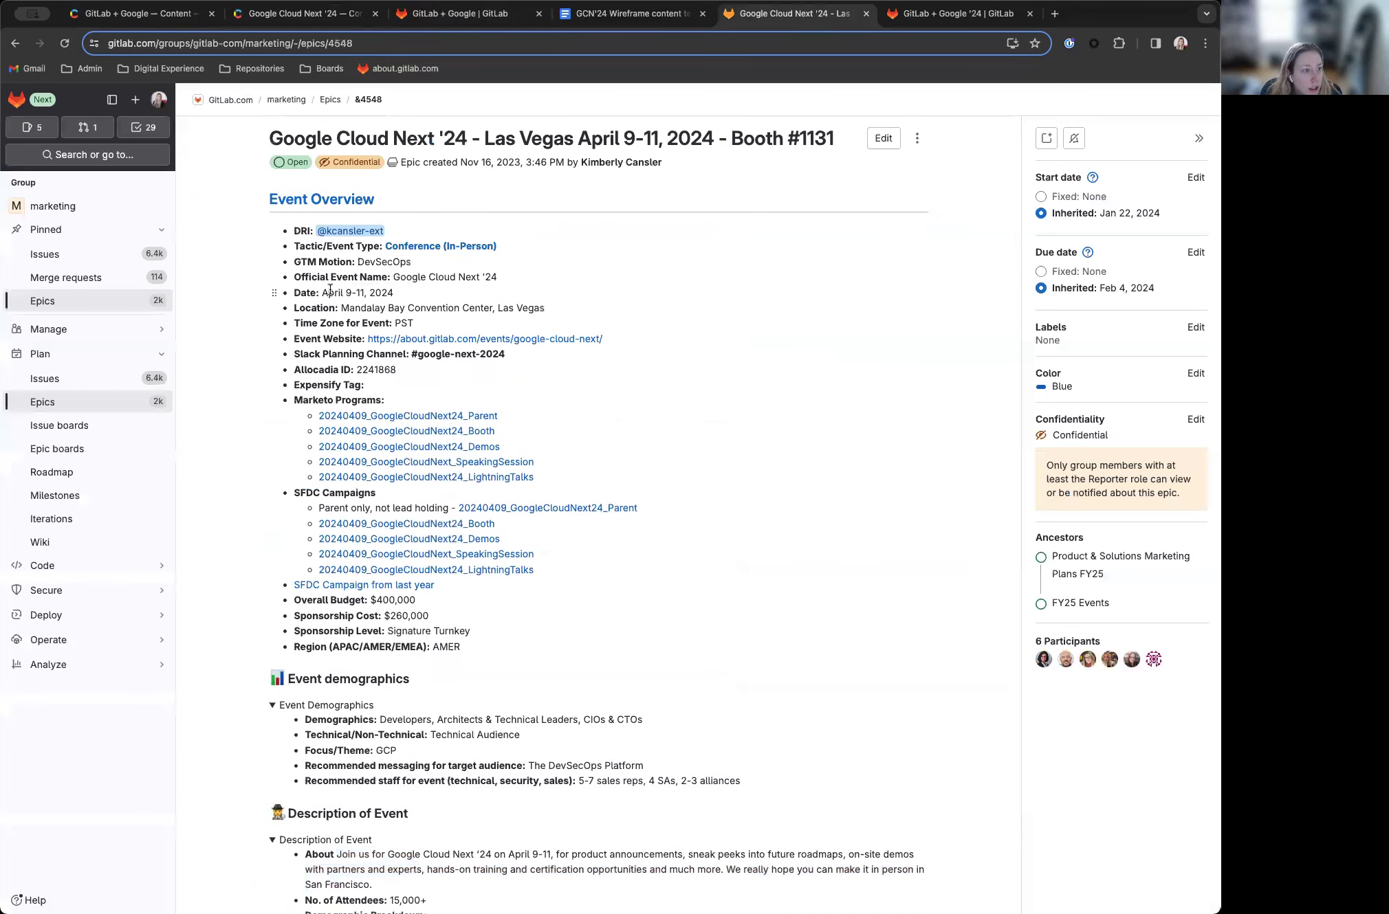
pyautogui.click(303, 13)
pyautogui.click(424, 526)
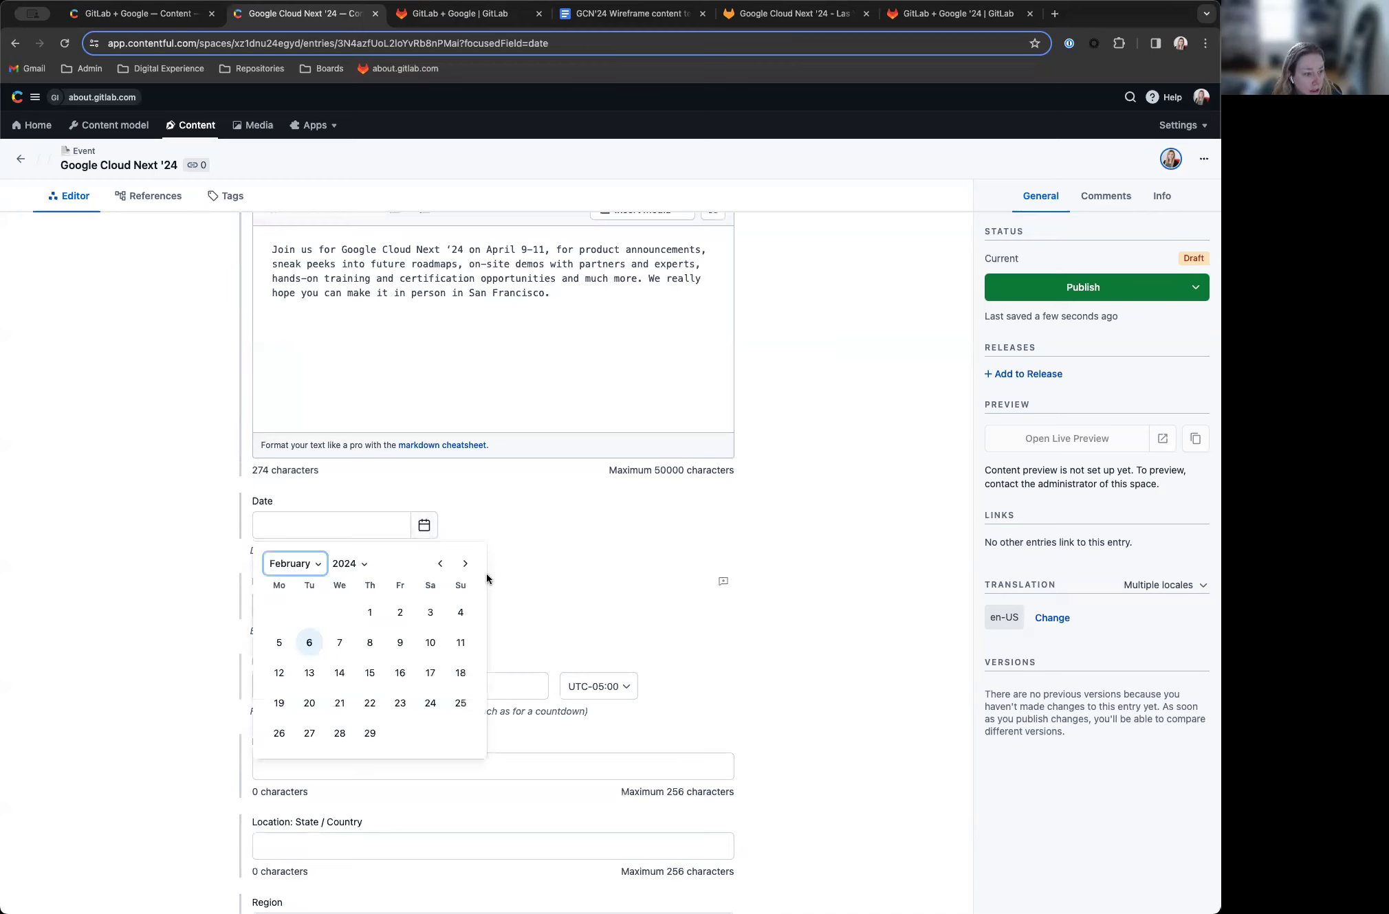
pyautogui.click(465, 564)
pyautogui.click(466, 565)
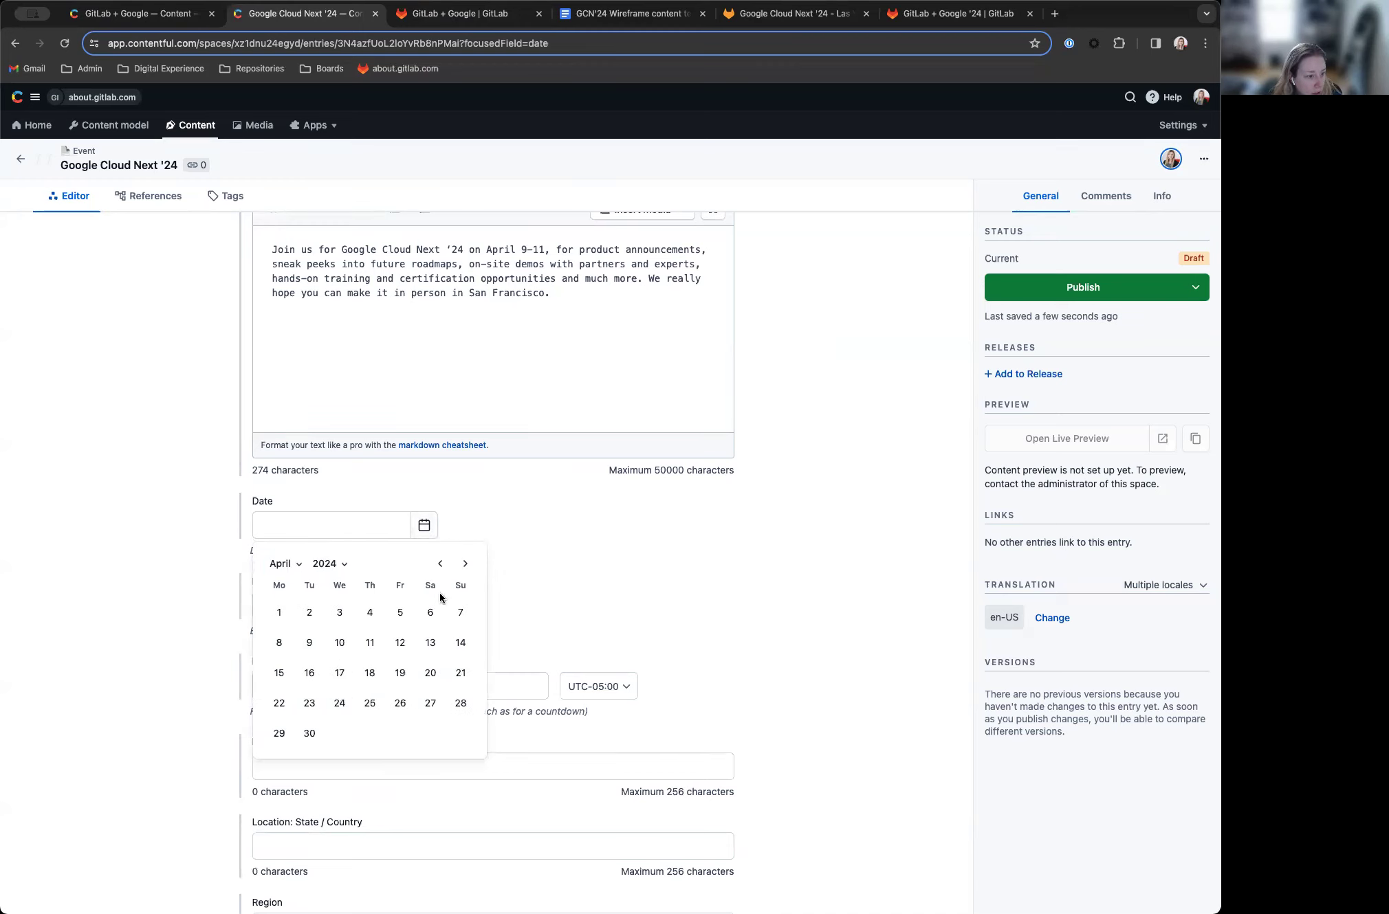
pyautogui.click(309, 643)
# Step: Set the draft's End Date to 11 April 2024
pyautogui.click(424, 606)
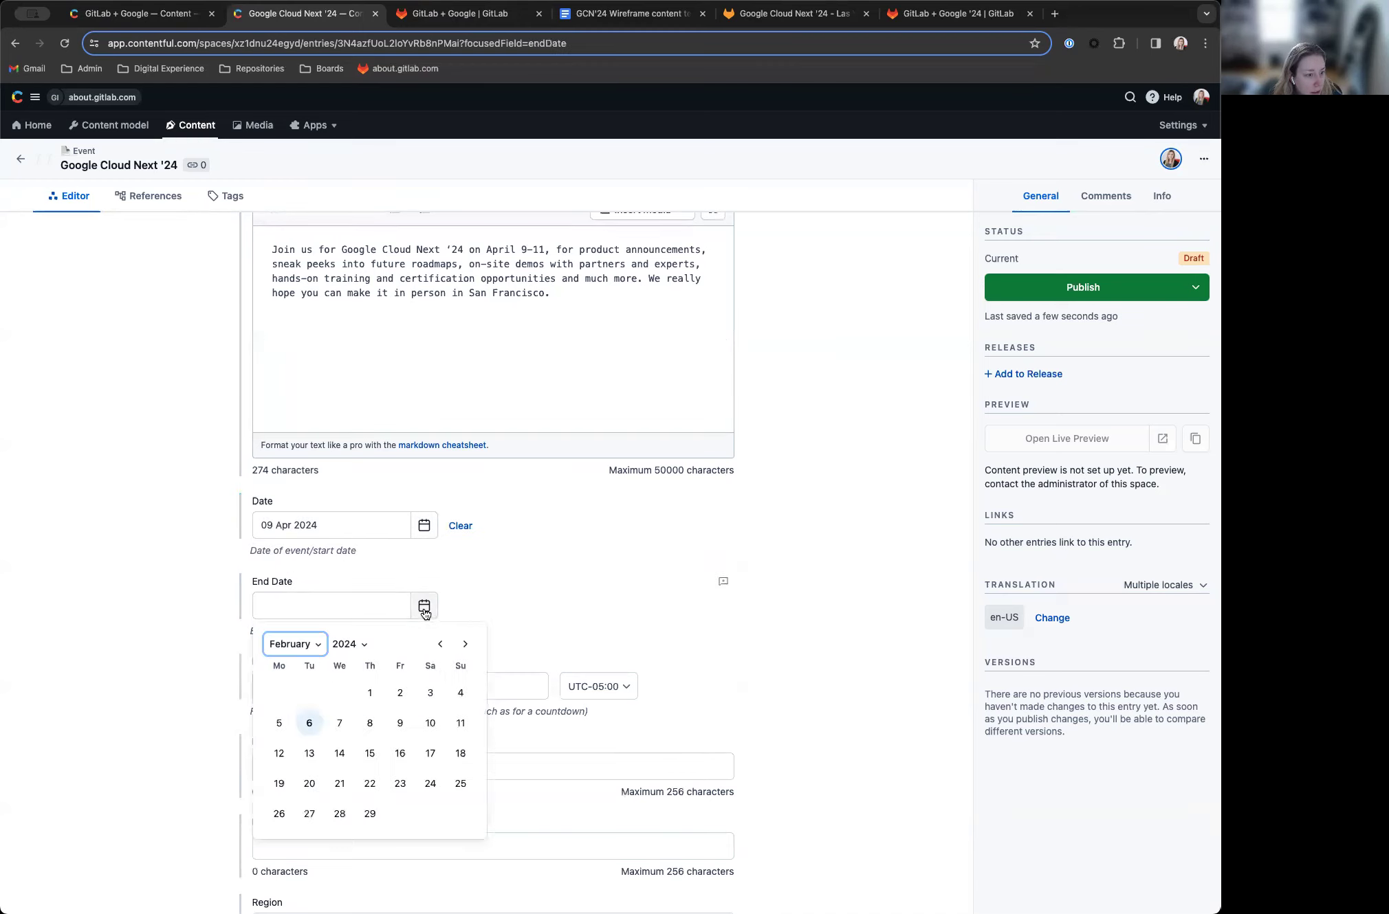
pyautogui.click(465, 645)
pyautogui.click(466, 645)
pyautogui.click(466, 645)
pyautogui.click(440, 643)
pyautogui.click(369, 723)
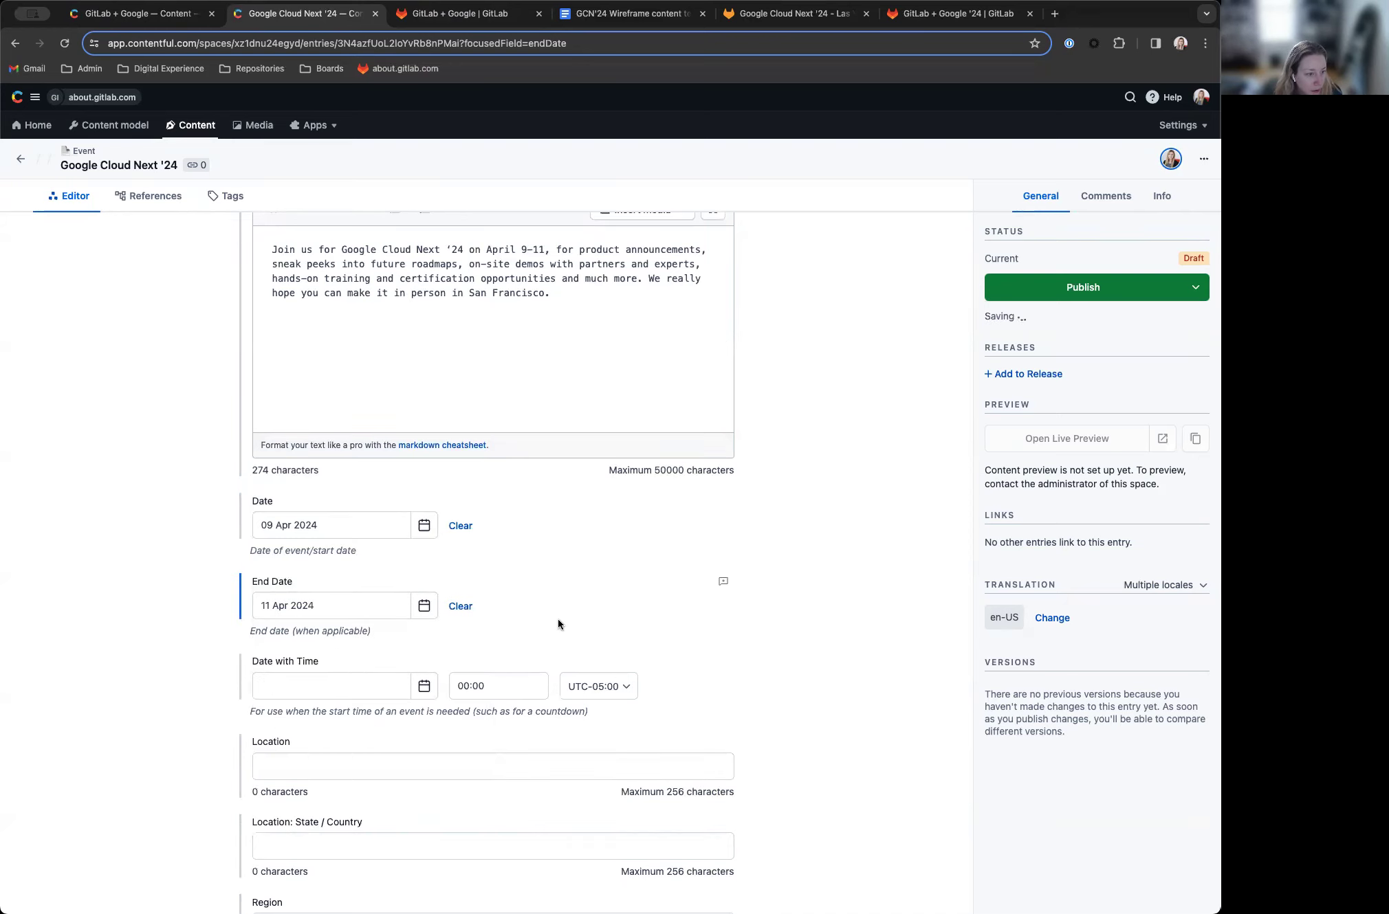
# Step: Check the Date with Time field and its help text in the GitLab + Google entry
pyautogui.scroll(-1, 258, 598)
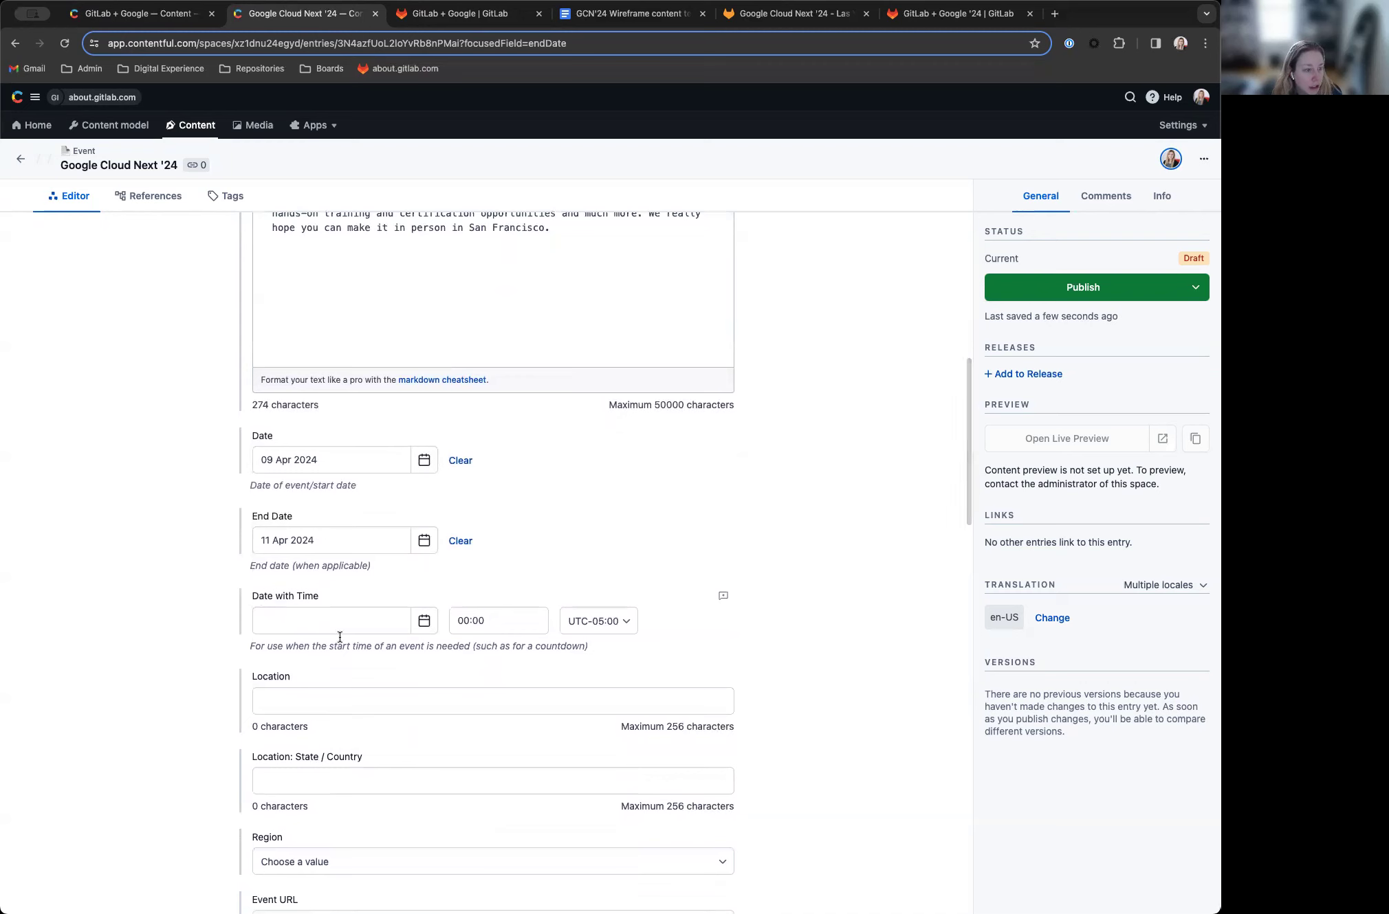
pyautogui.click(148, 13)
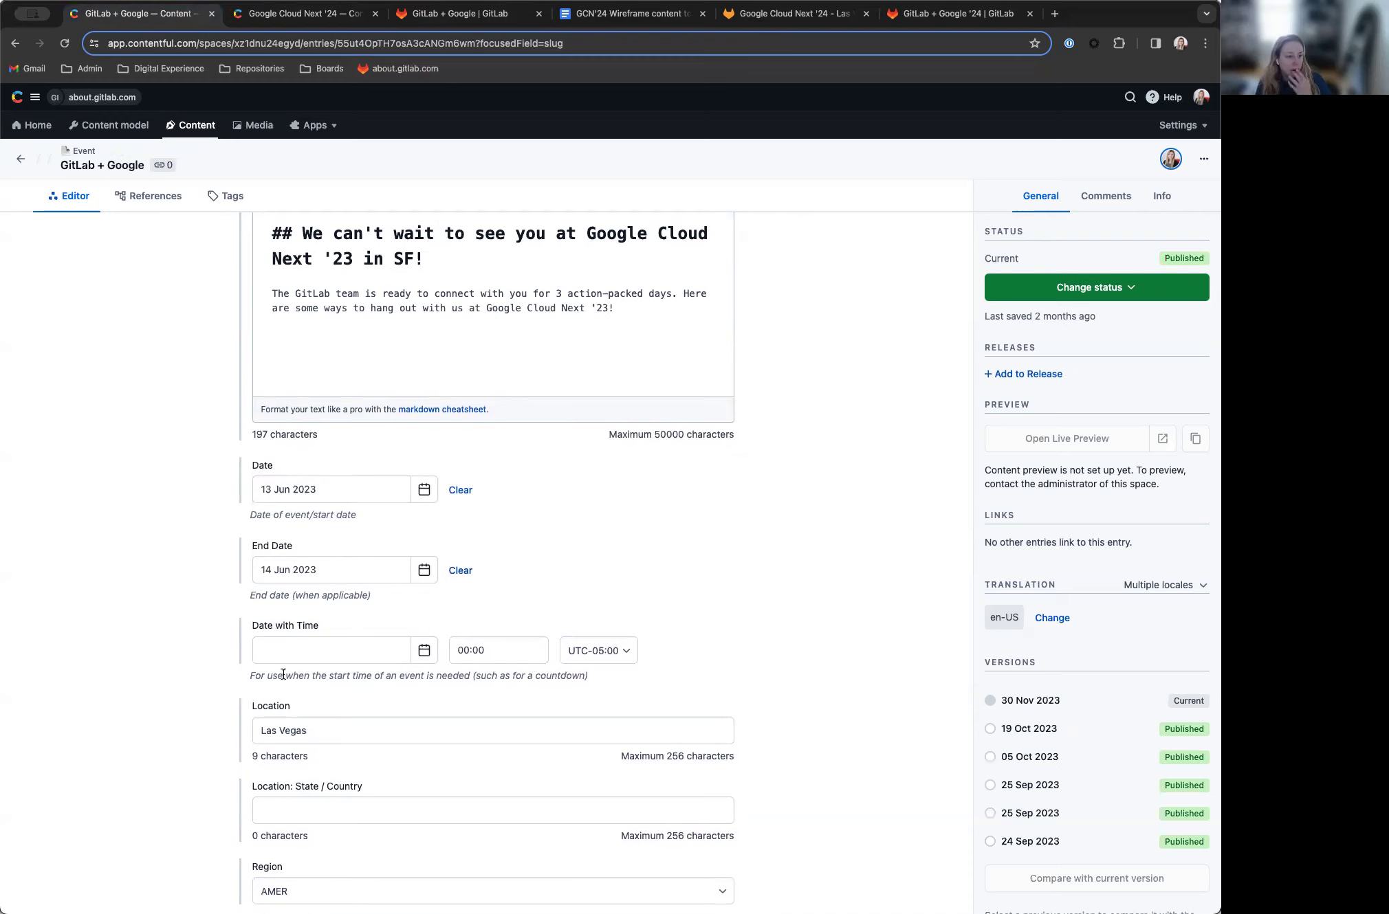
pyautogui.moveTo(268, 675); pyautogui.dragTo(538, 681)
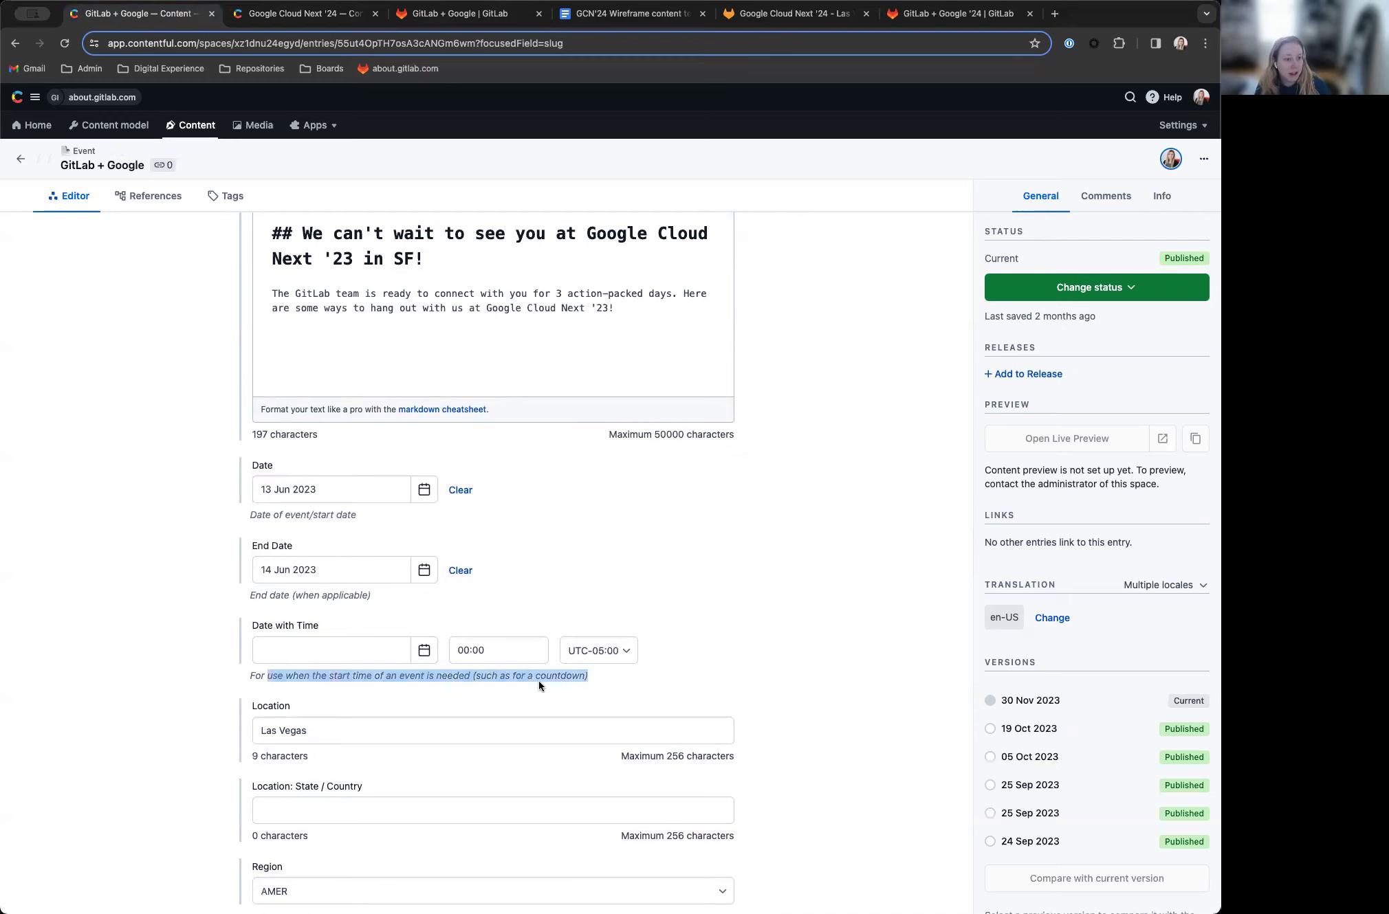
pyautogui.click(578, 676)
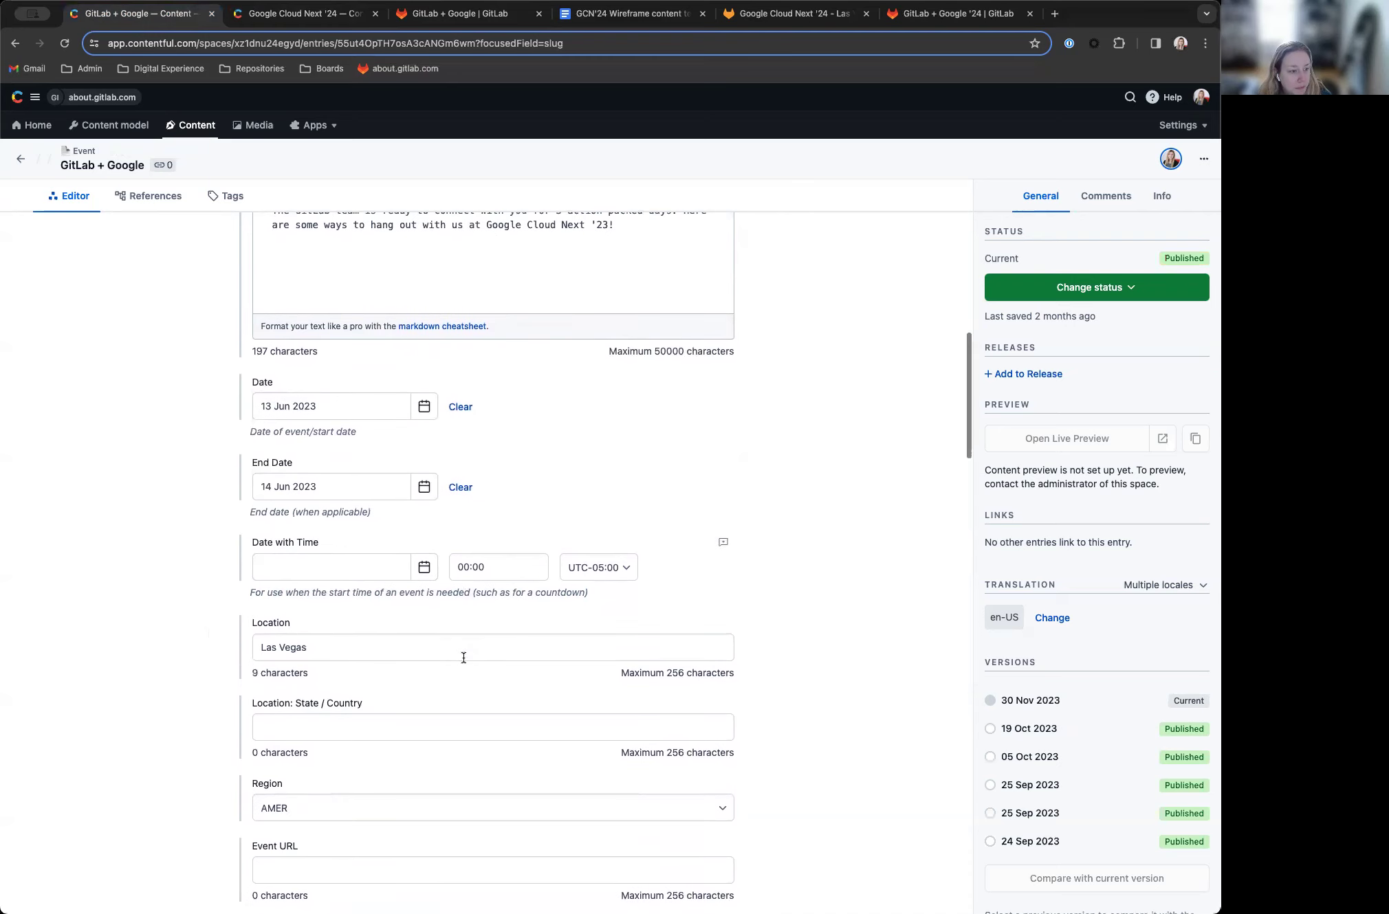
# Step: Look up the location in the epic and enter Las Vegas in the draft's Location and Location: State / Country fields
pyautogui.click(302, 13)
pyautogui.scroll(-3, 728, 457)
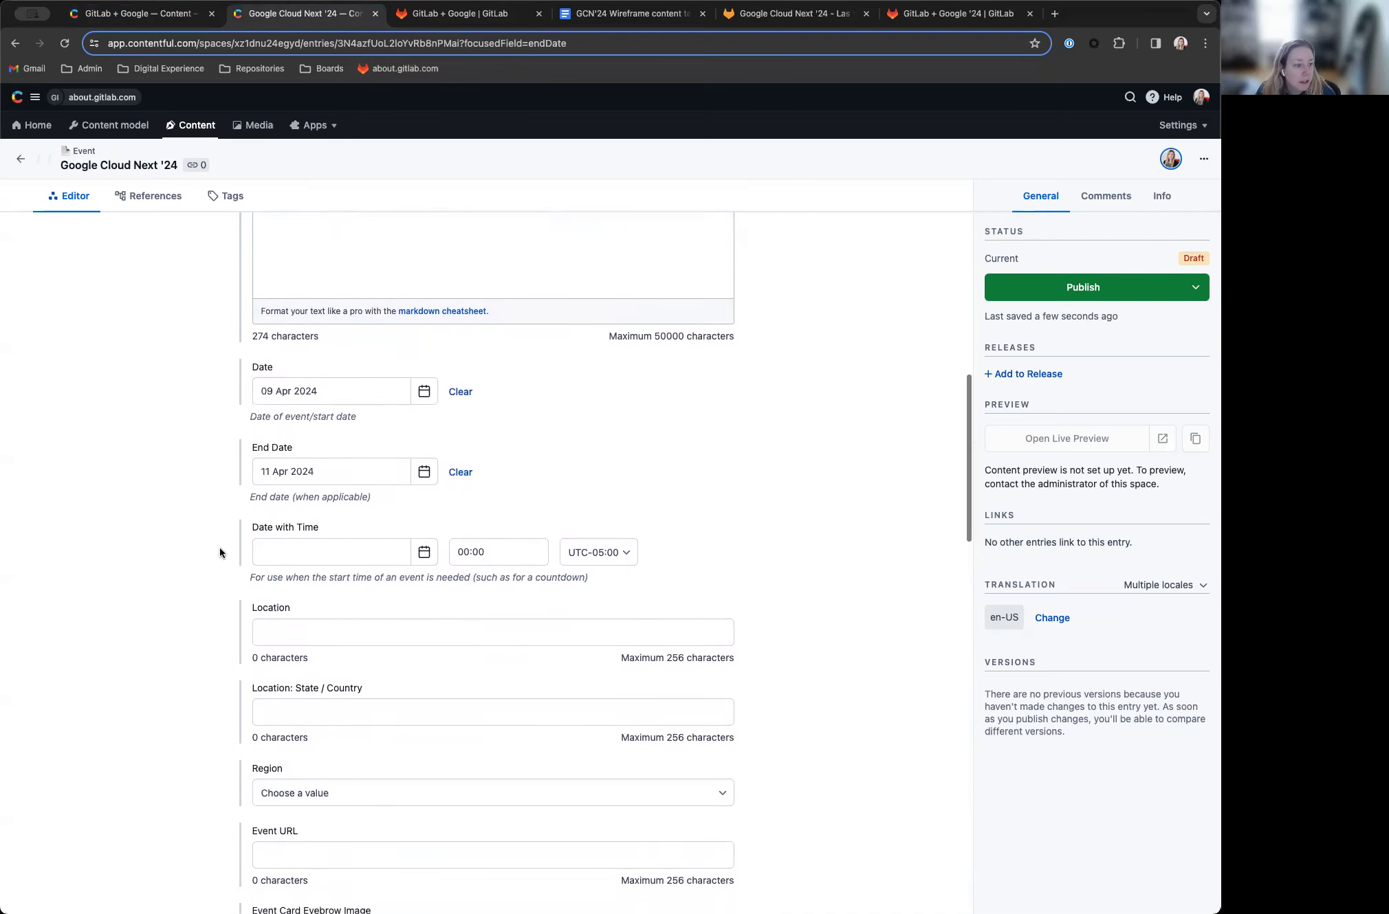
pyautogui.click(794, 13)
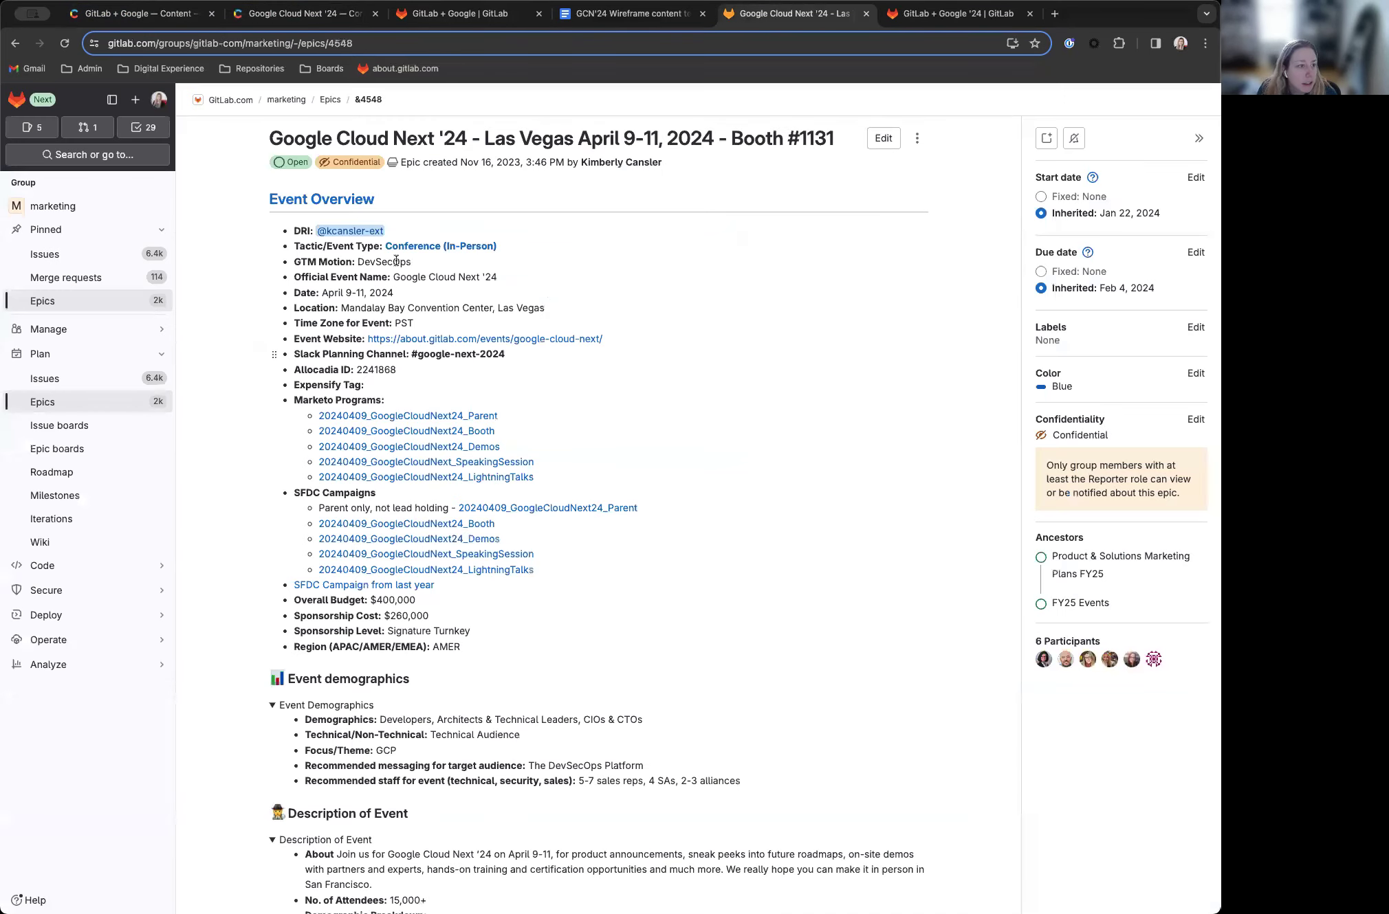
pyautogui.scroll(-1, 382, 283)
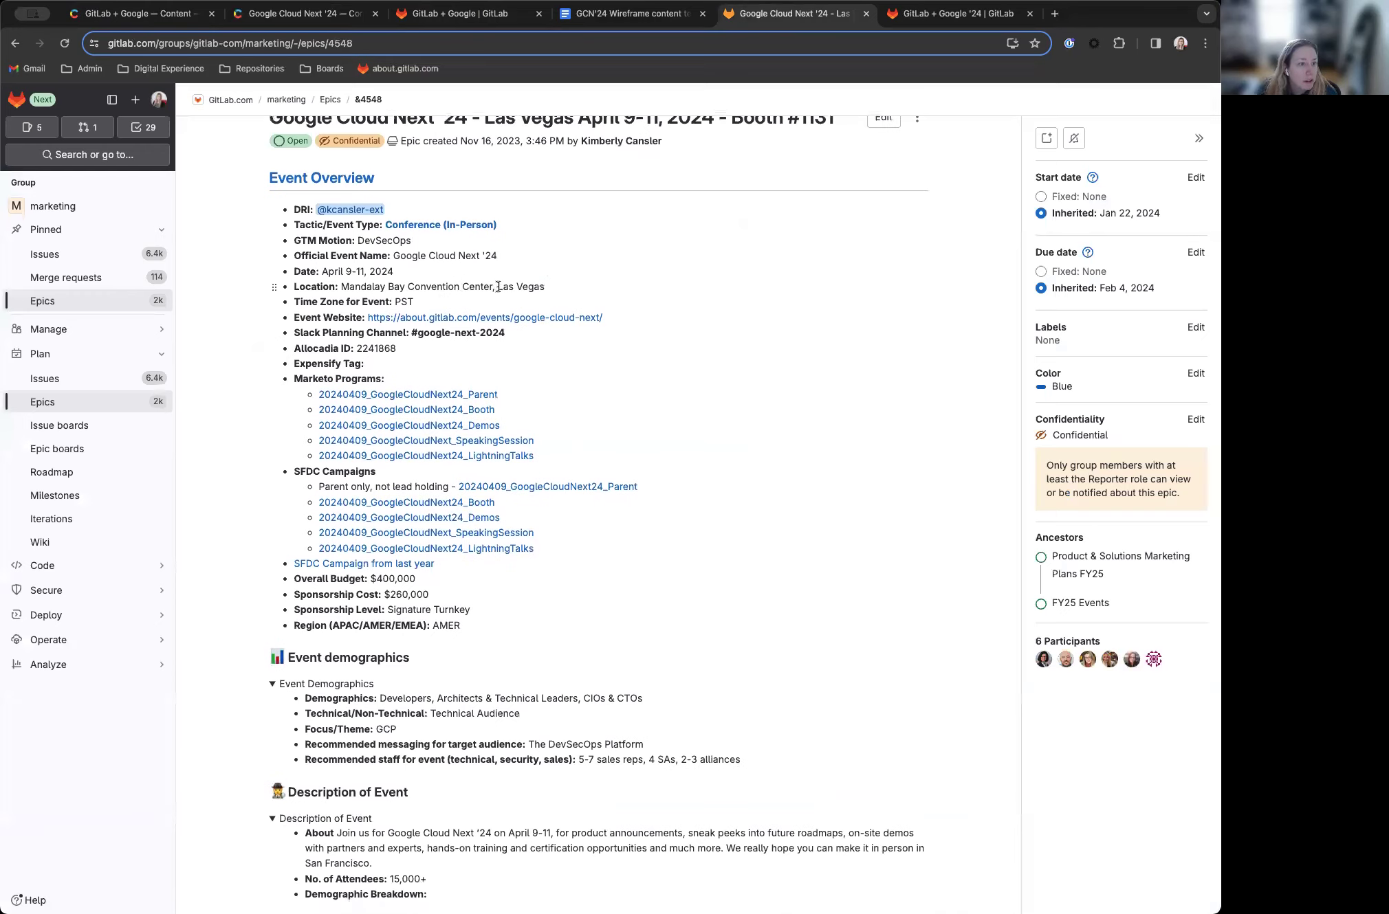
pyautogui.click(274, 15)
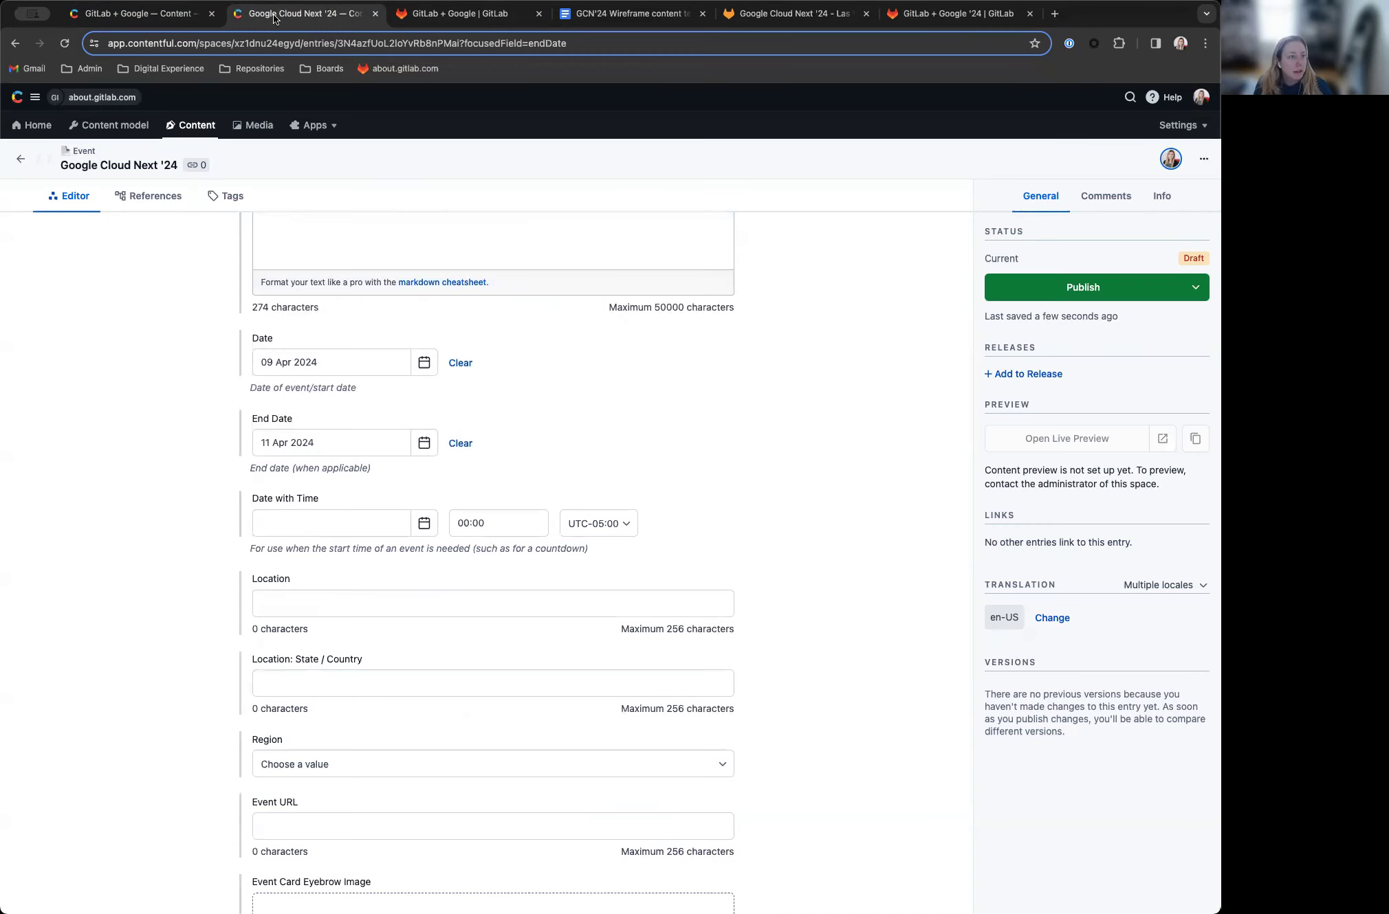
pyautogui.click(349, 599)
pyautogui.write('Las Vegas')
pyautogui.click(386, 684)
pyautogui.write('Las Vegas')
# Step: Review the draft's fields from Internal Name to Location: State / Country, with a look at the live '23 event page
pyautogui.scroll(-2, 403, 699)
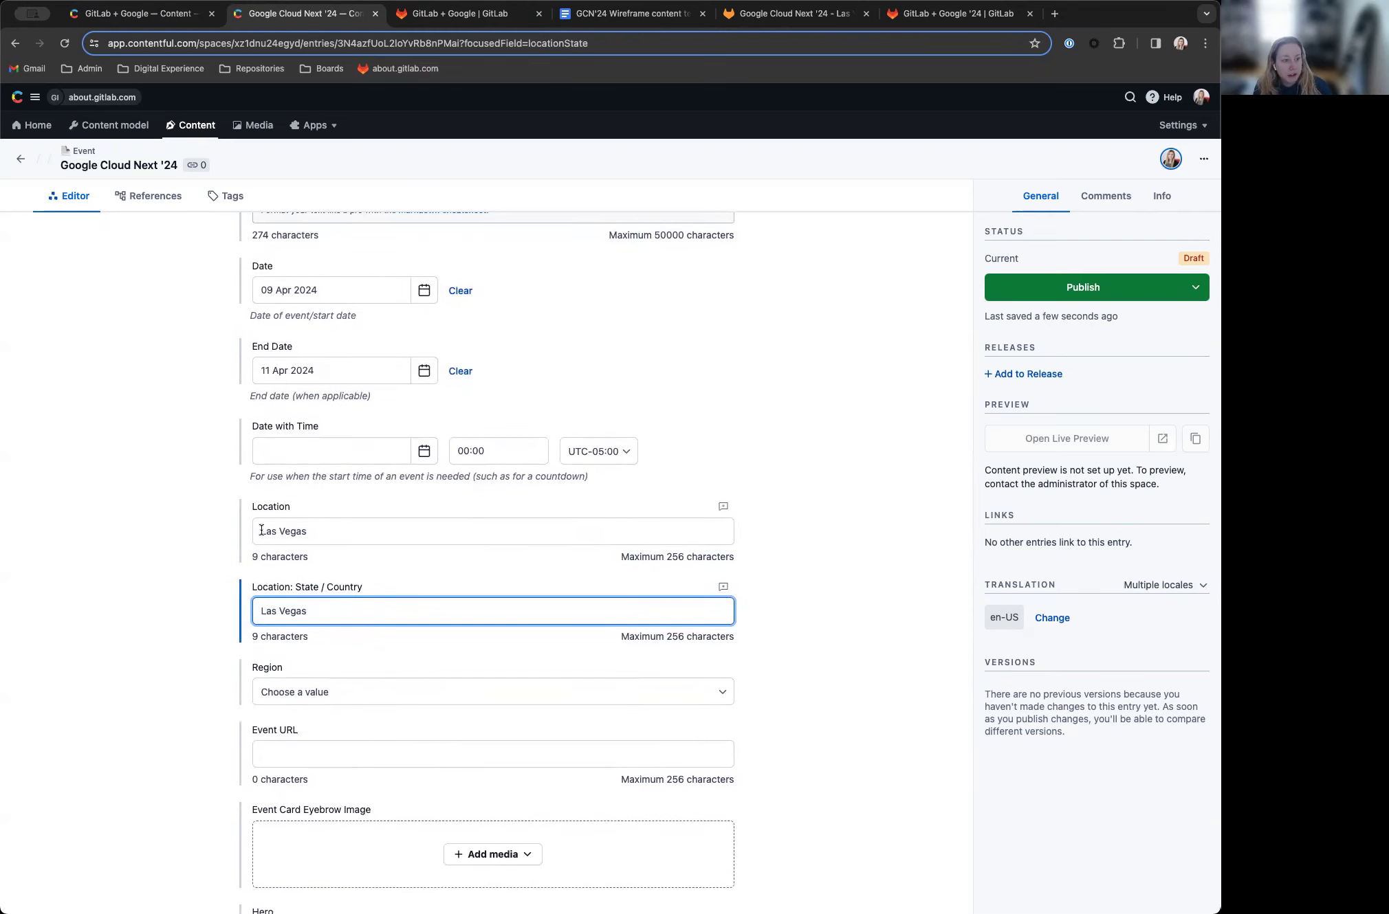
pyautogui.scroll(-1, 332, 545)
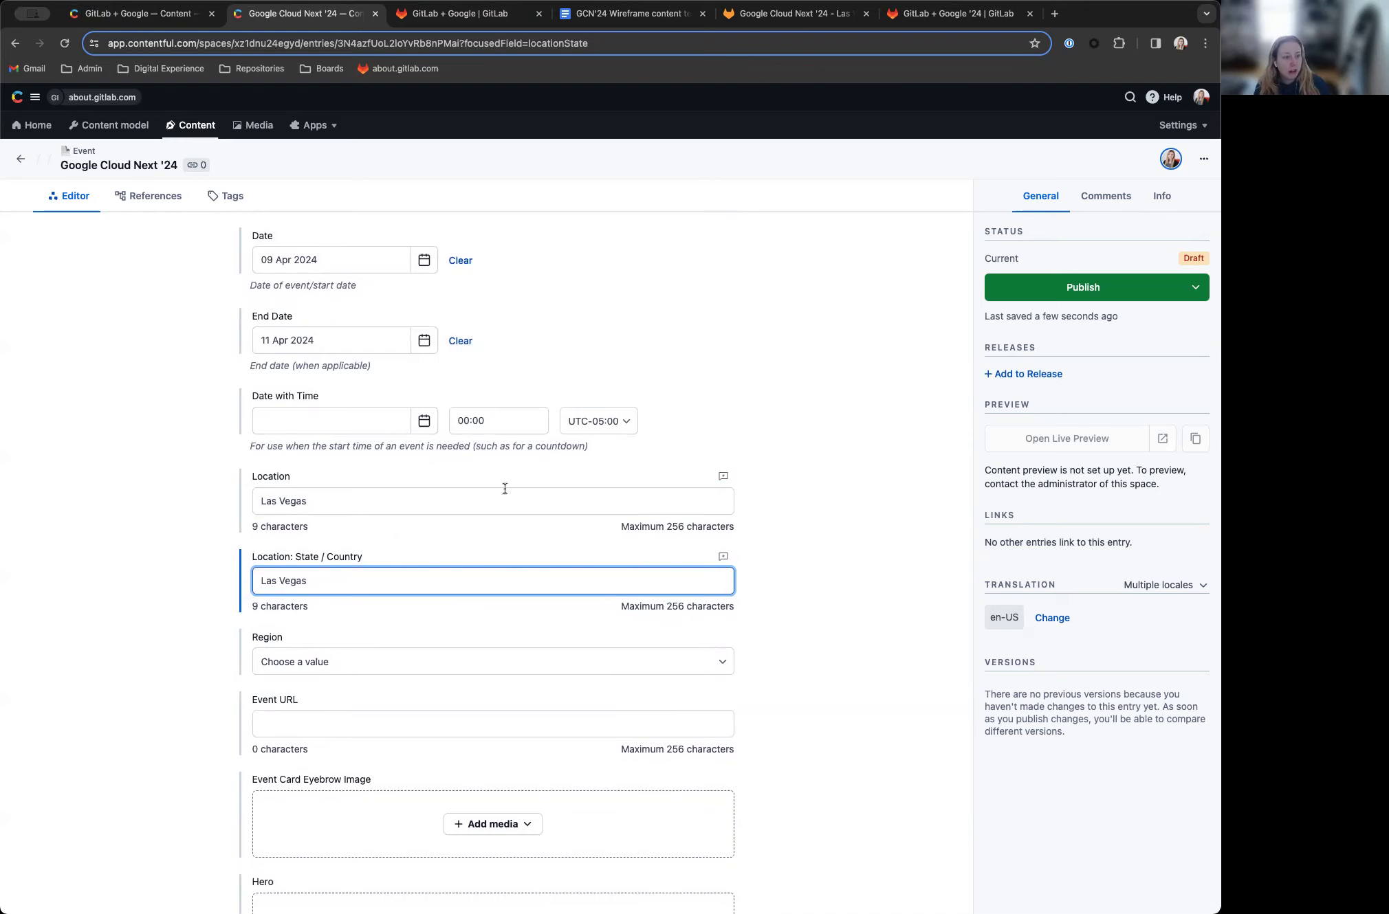
pyautogui.scroll(10, 535, 486)
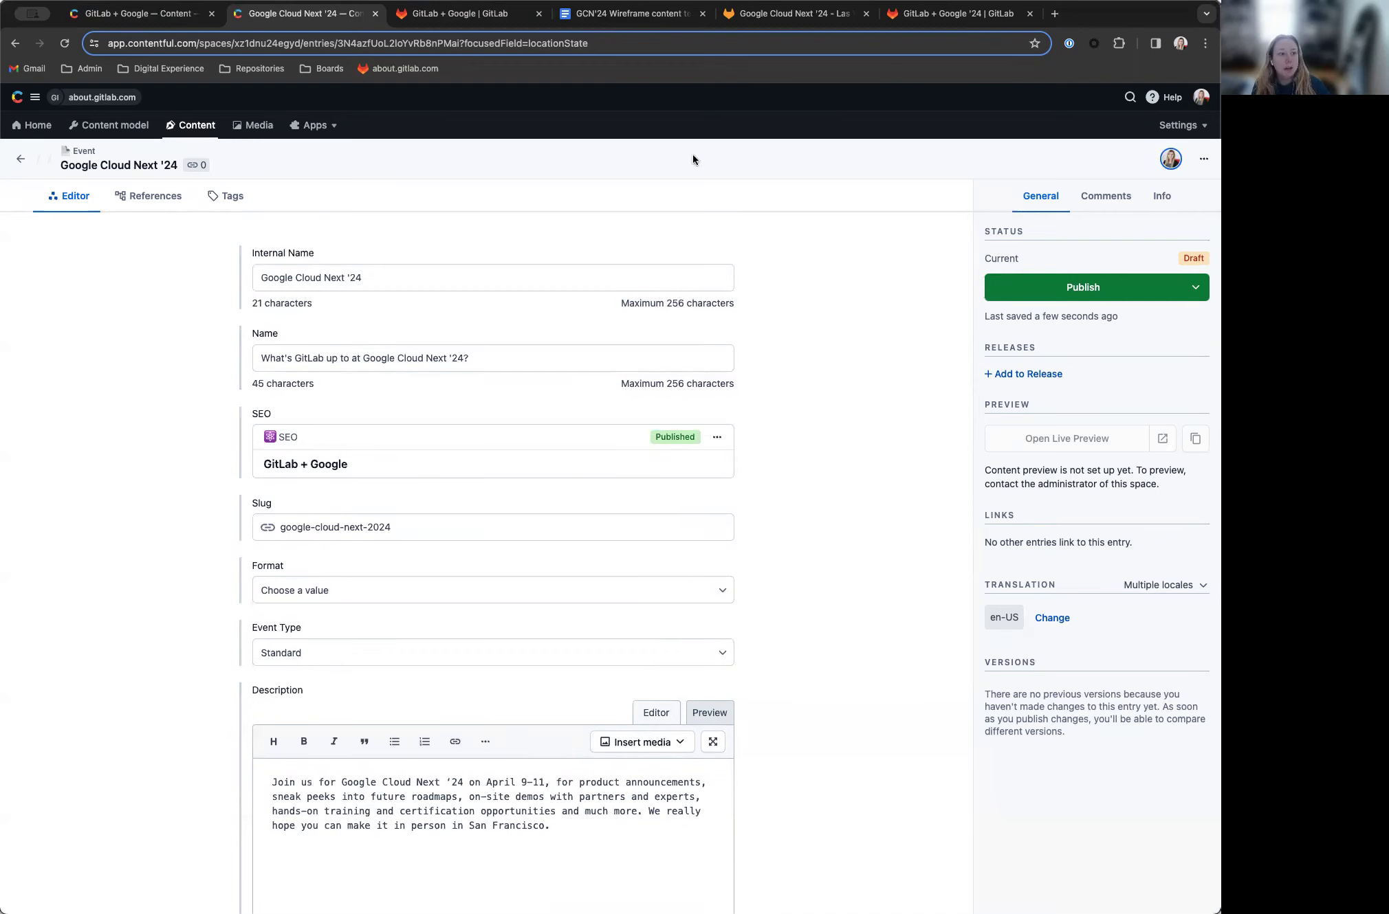
pyautogui.click(467, 18)
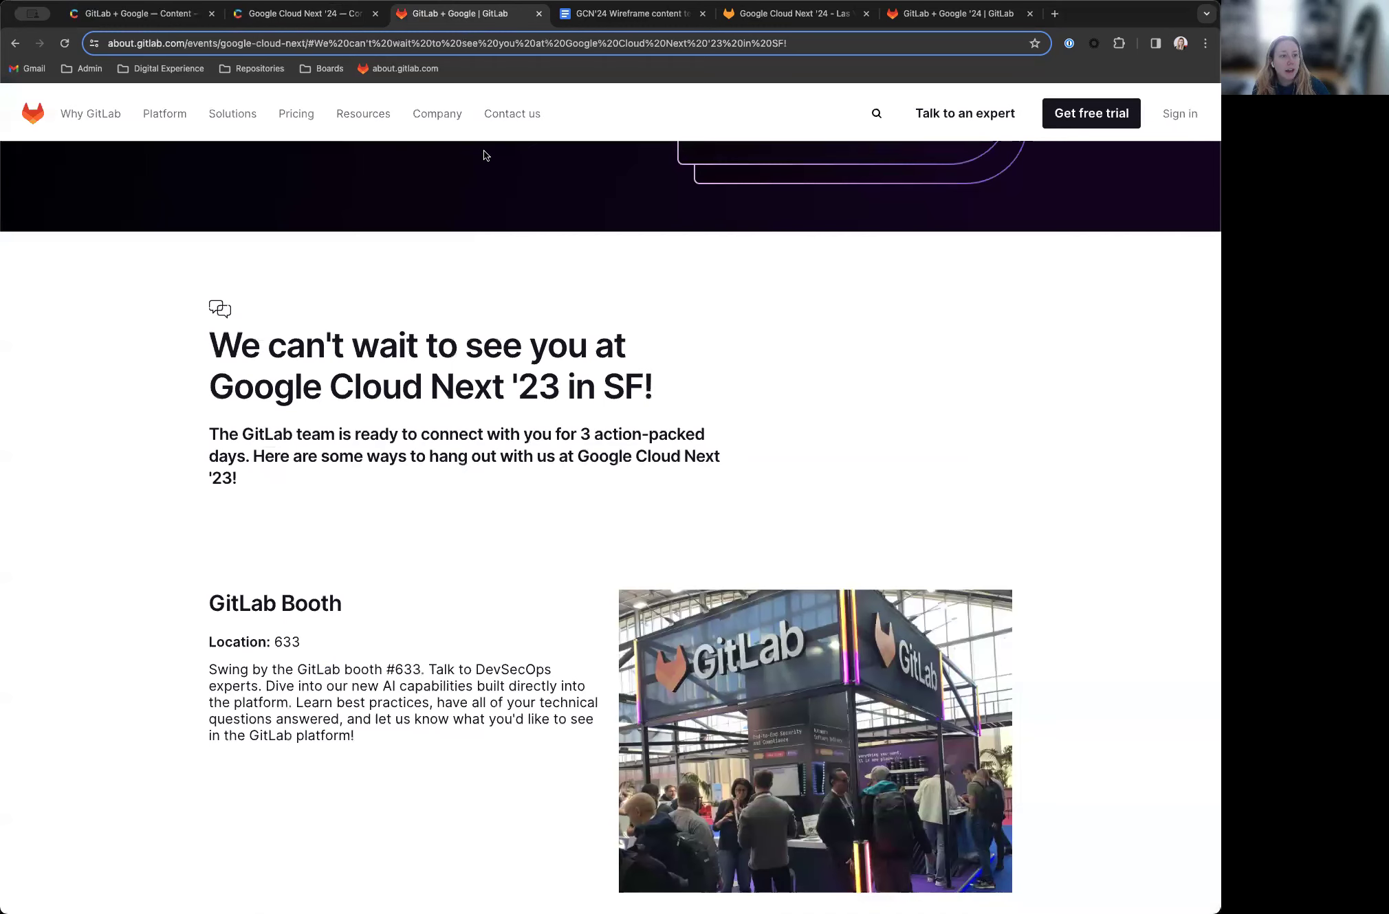
pyautogui.click(310, 16)
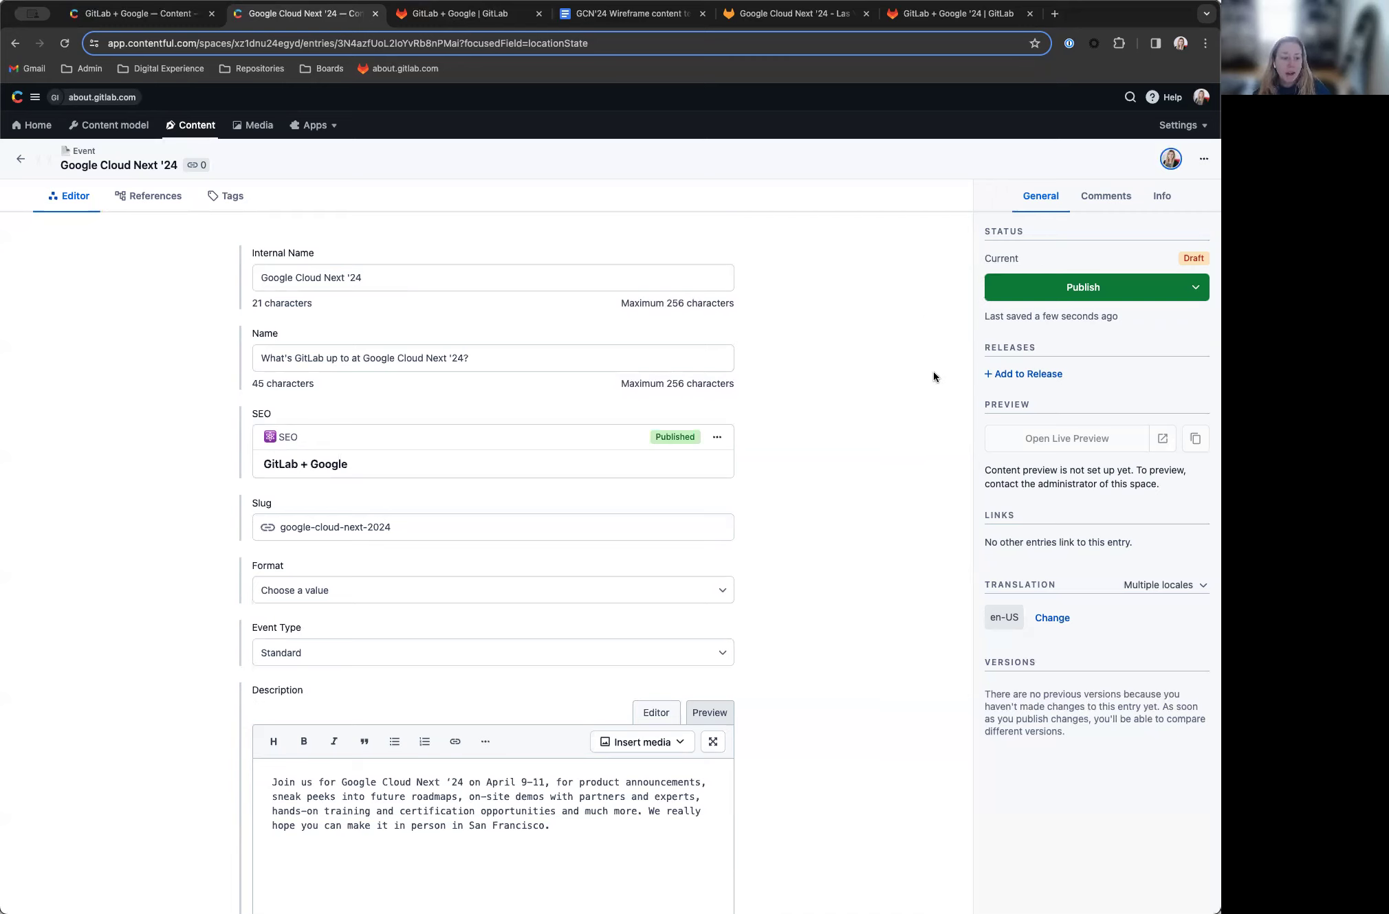
pyautogui.scroll(-10, 930, 372)
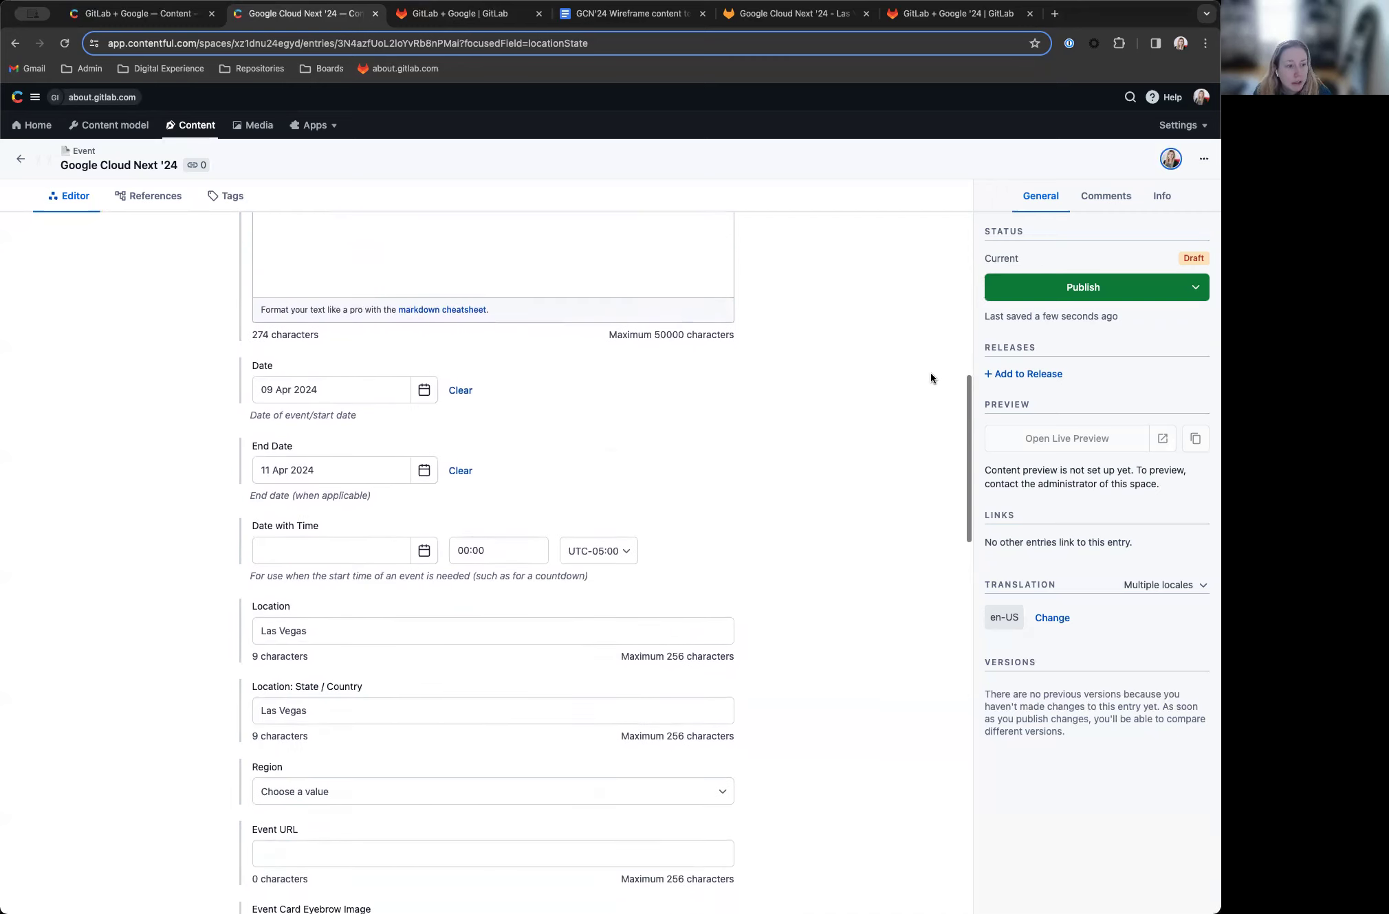
pyautogui.scroll(-1, 909, 310)
pyautogui.click(472, 542)
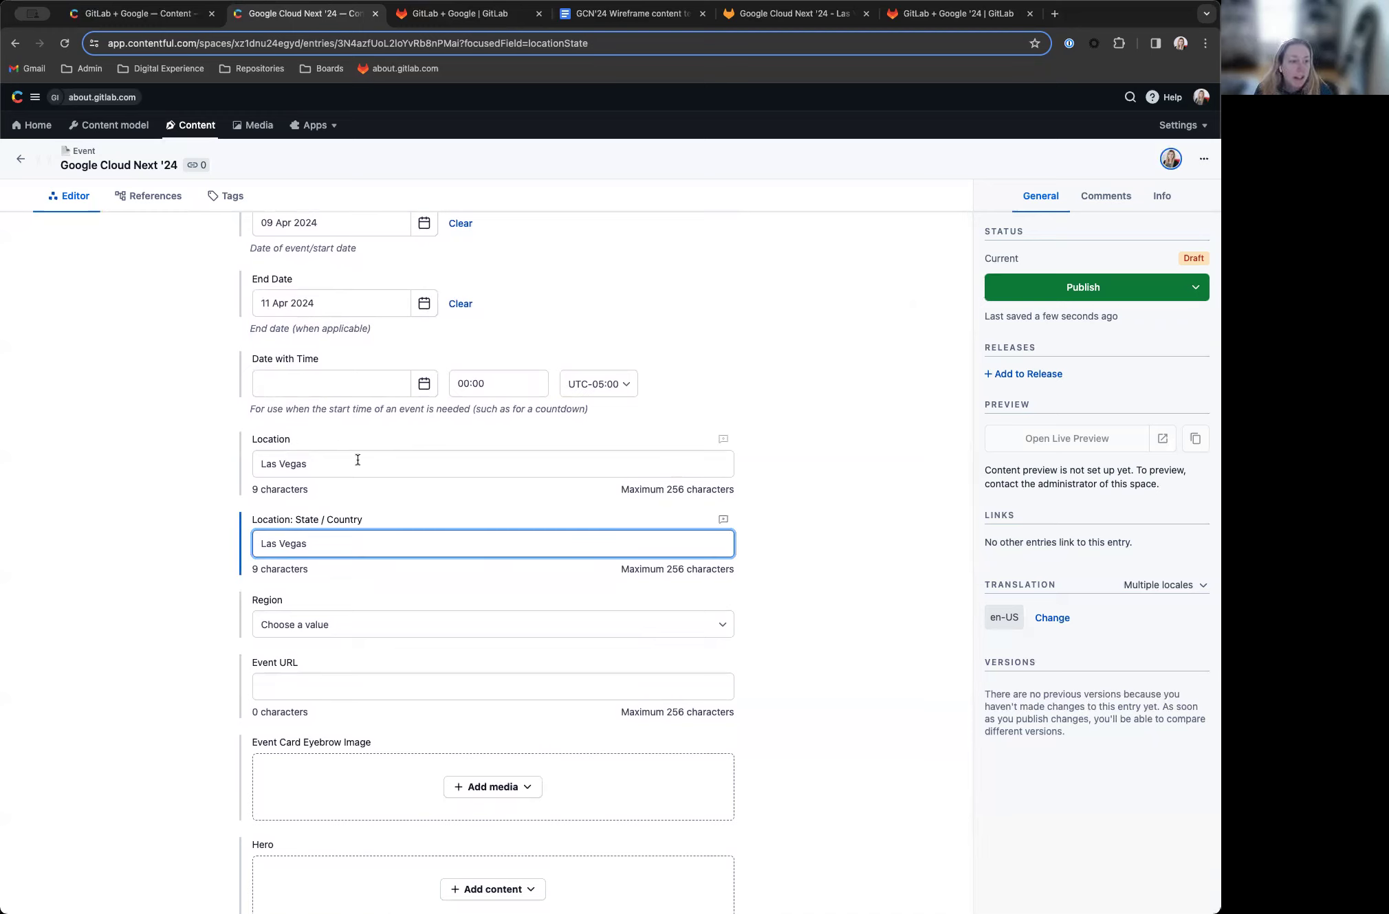
# Step: Set the draft's Region to AMER, matching the GitLab + Google entry
pyautogui.click(177, 14)
pyautogui.scroll(-4, 148, 387)
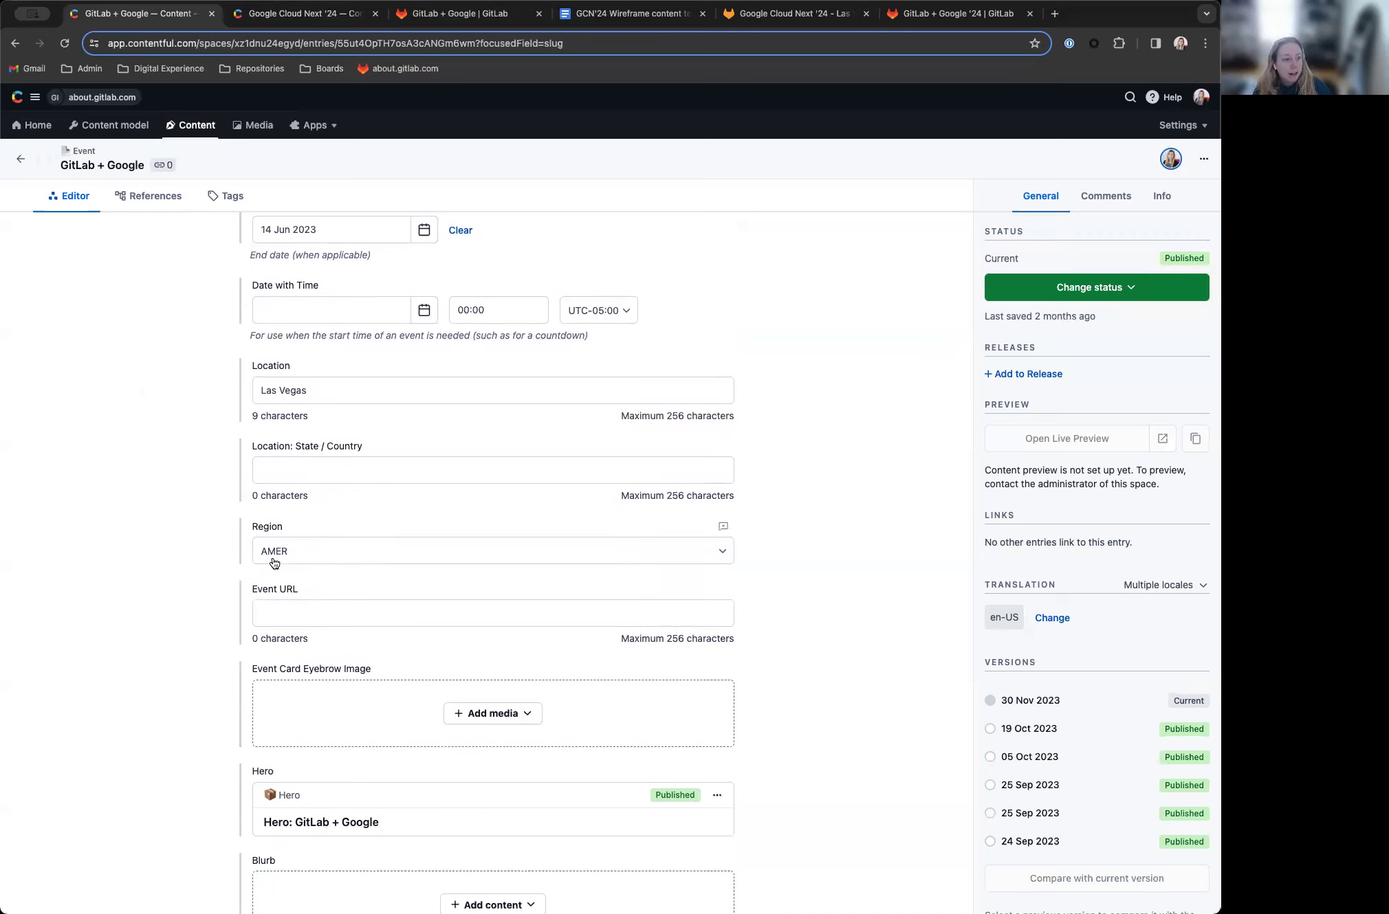
pyautogui.click(279, 9)
pyautogui.scroll(-2, 433, 640)
pyautogui.click(387, 544)
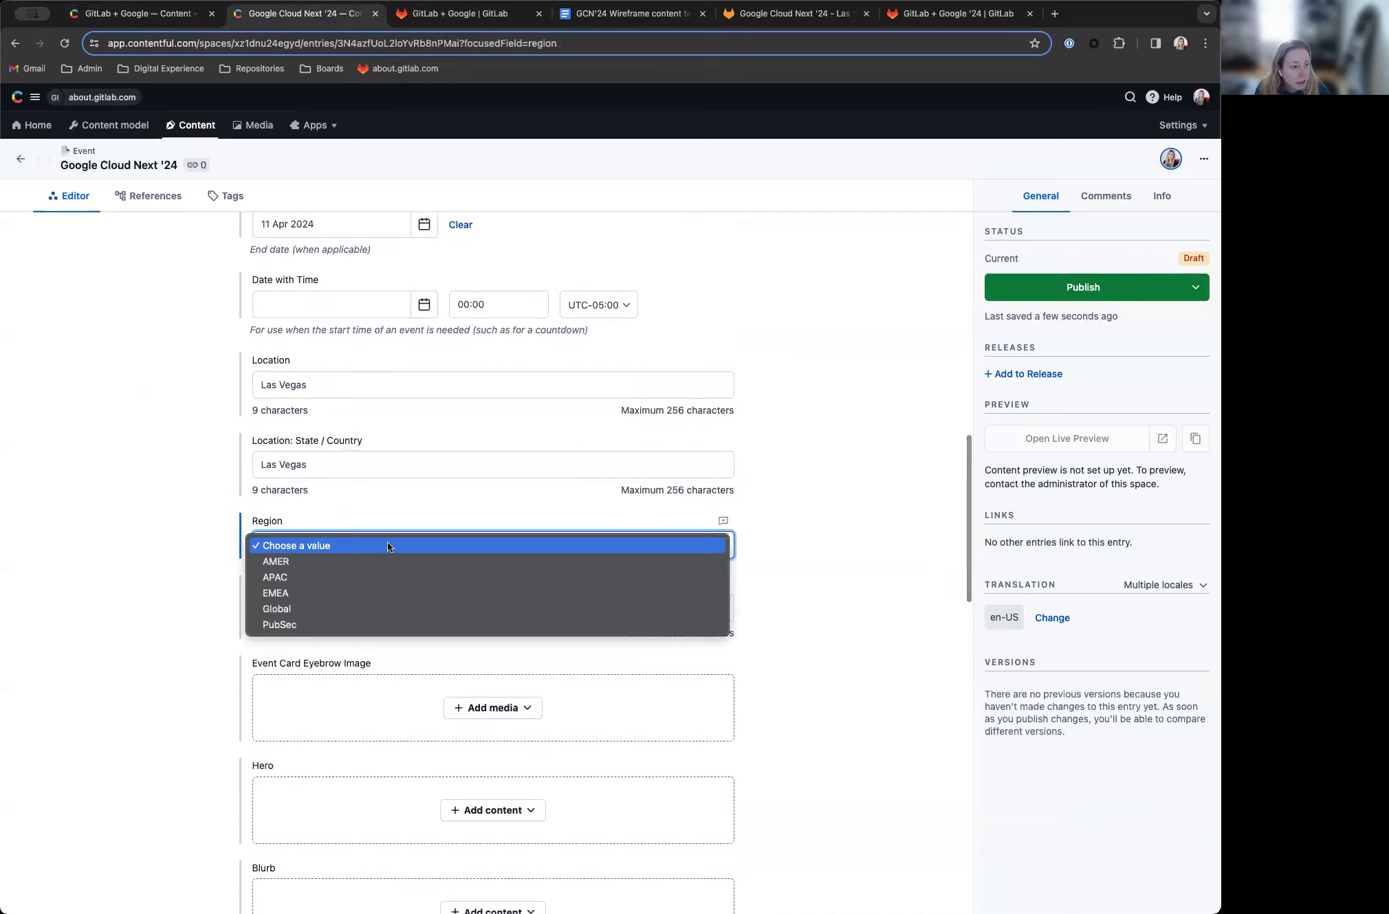
pyautogui.click(457, 609)
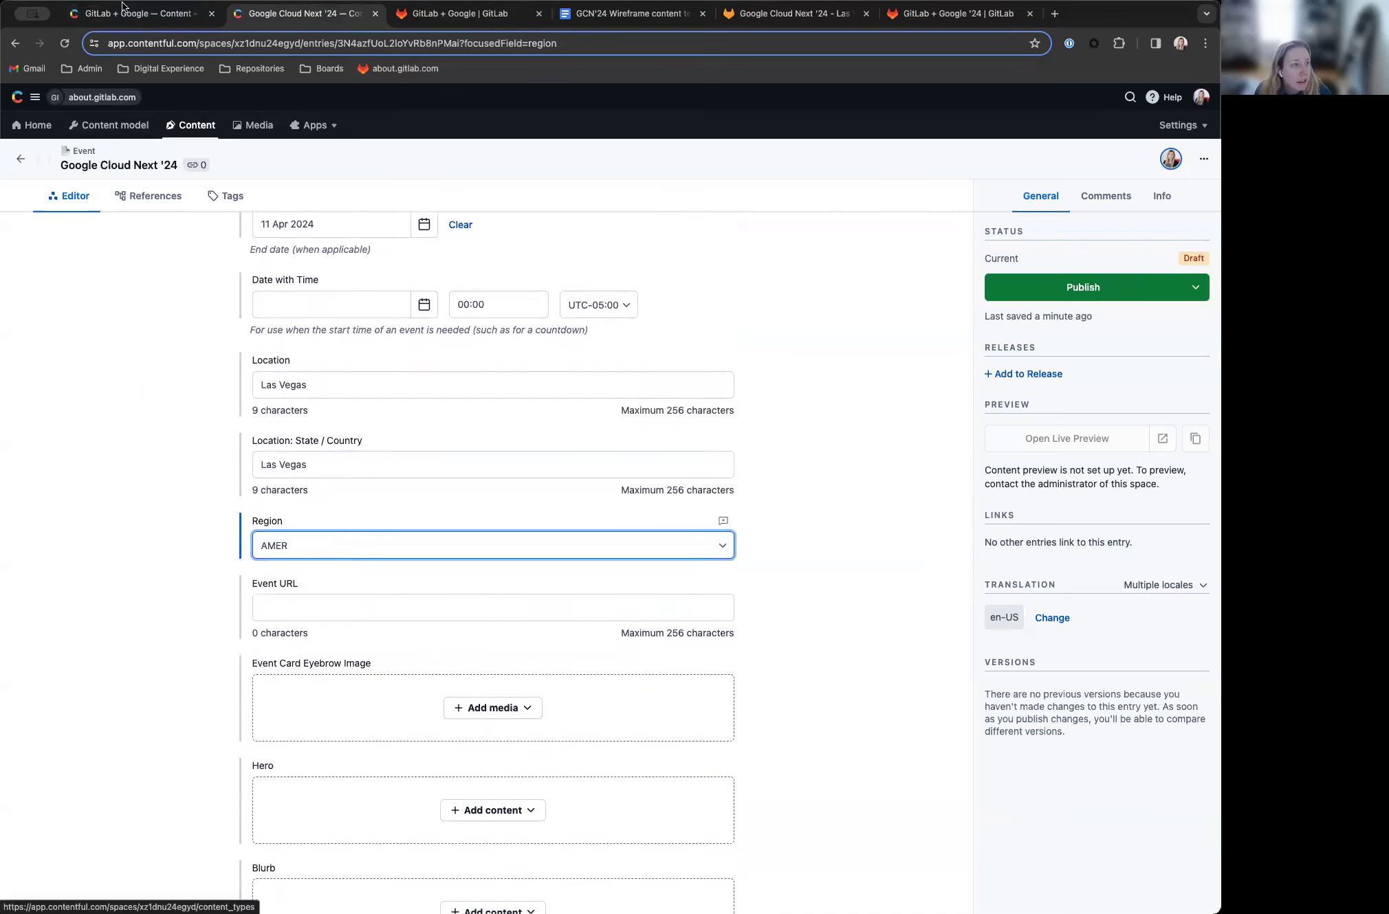
# Step: Open the Hero: GitLab + Google entry linked in the '23 event and examine its fields
pyautogui.hotkey('ctrl', 'shift', 'Tab')
pyautogui.scroll(-3, 167, 474)
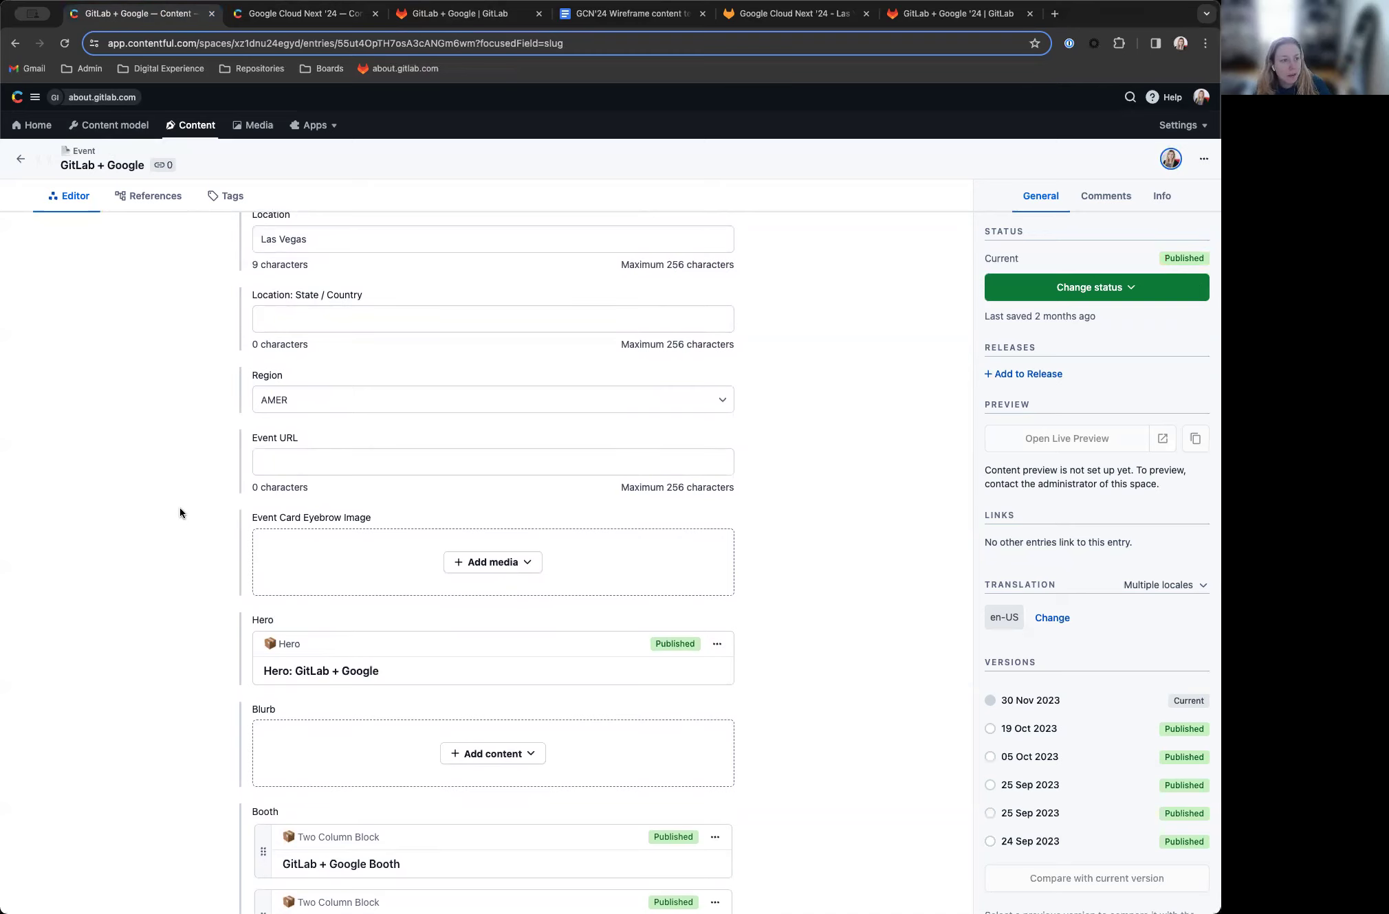
pyautogui.scroll(-3, 181, 509)
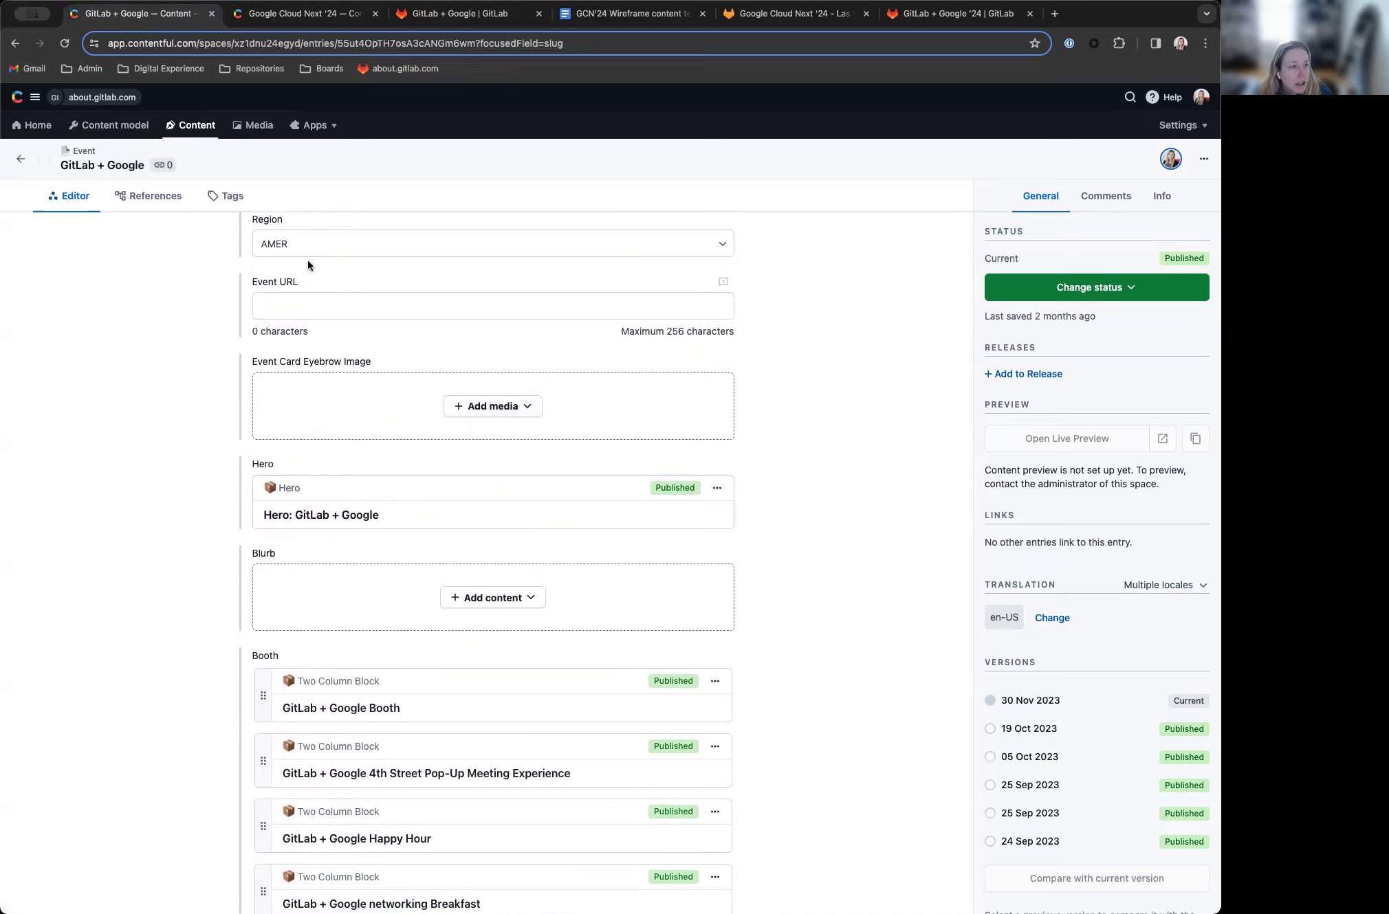
pyautogui.click(419, 508)
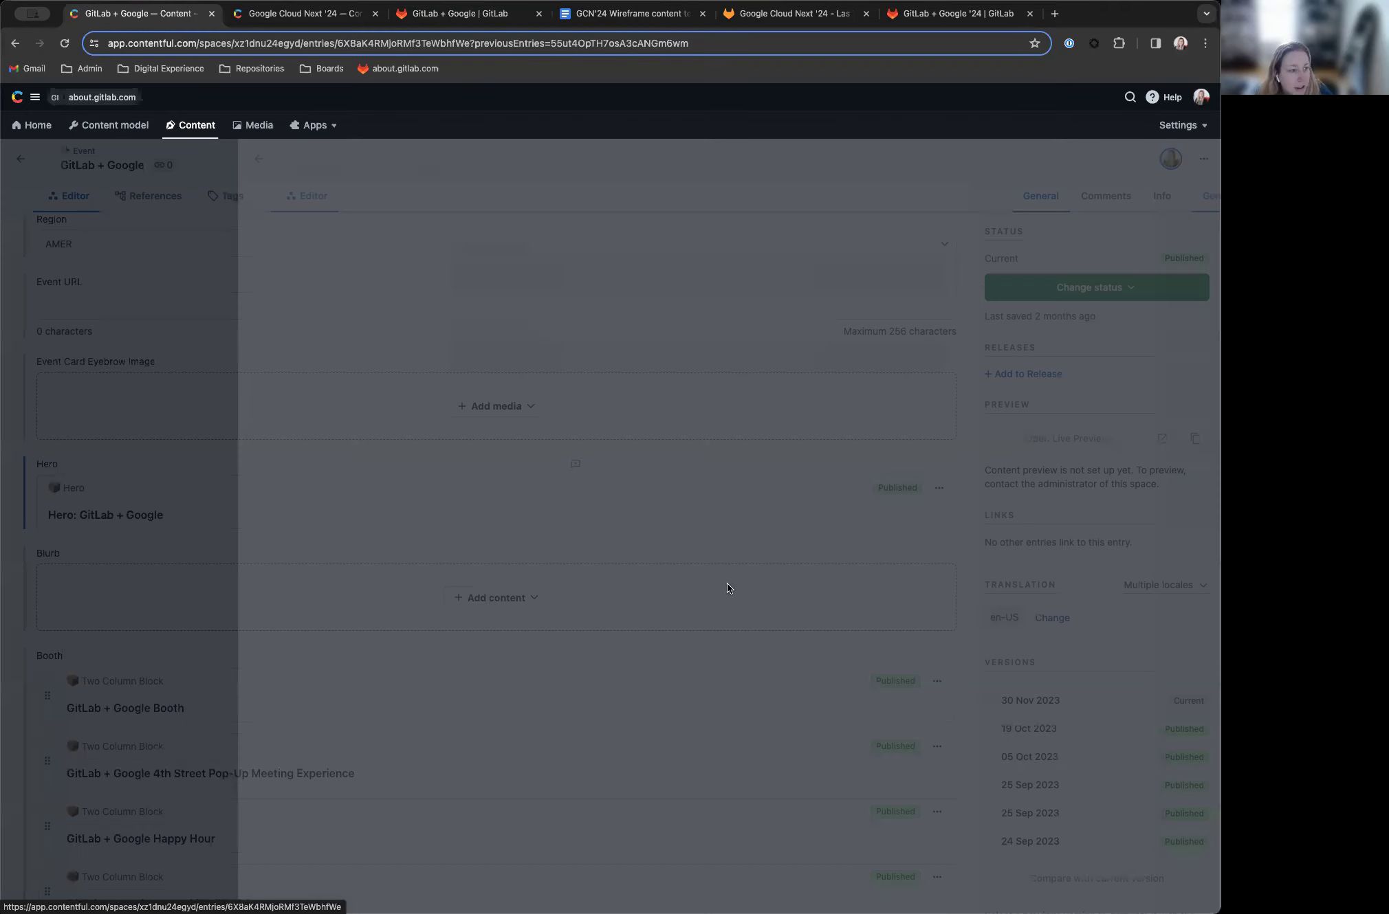
pyautogui.scroll(-3, 486, 372)
pyautogui.scroll(3, 502, 387)
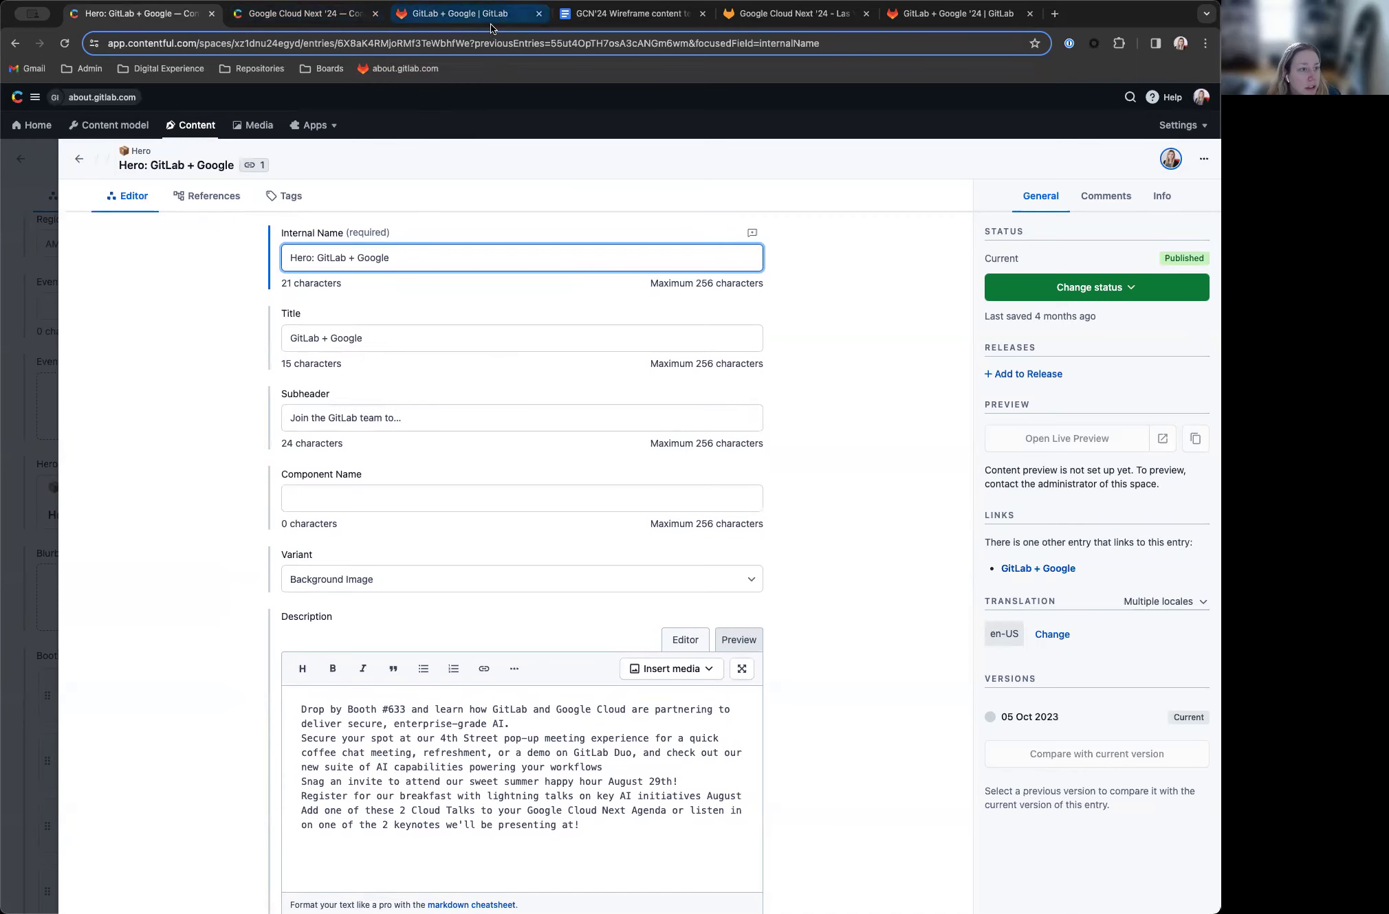
# Step: Look through the live '23 event page's booth, happy hour and speaker session sections, and return to its hero
pyautogui.click(490, 15)
pyautogui.scroll(-6, 398, 426)
pyautogui.scroll(-5, 399, 429)
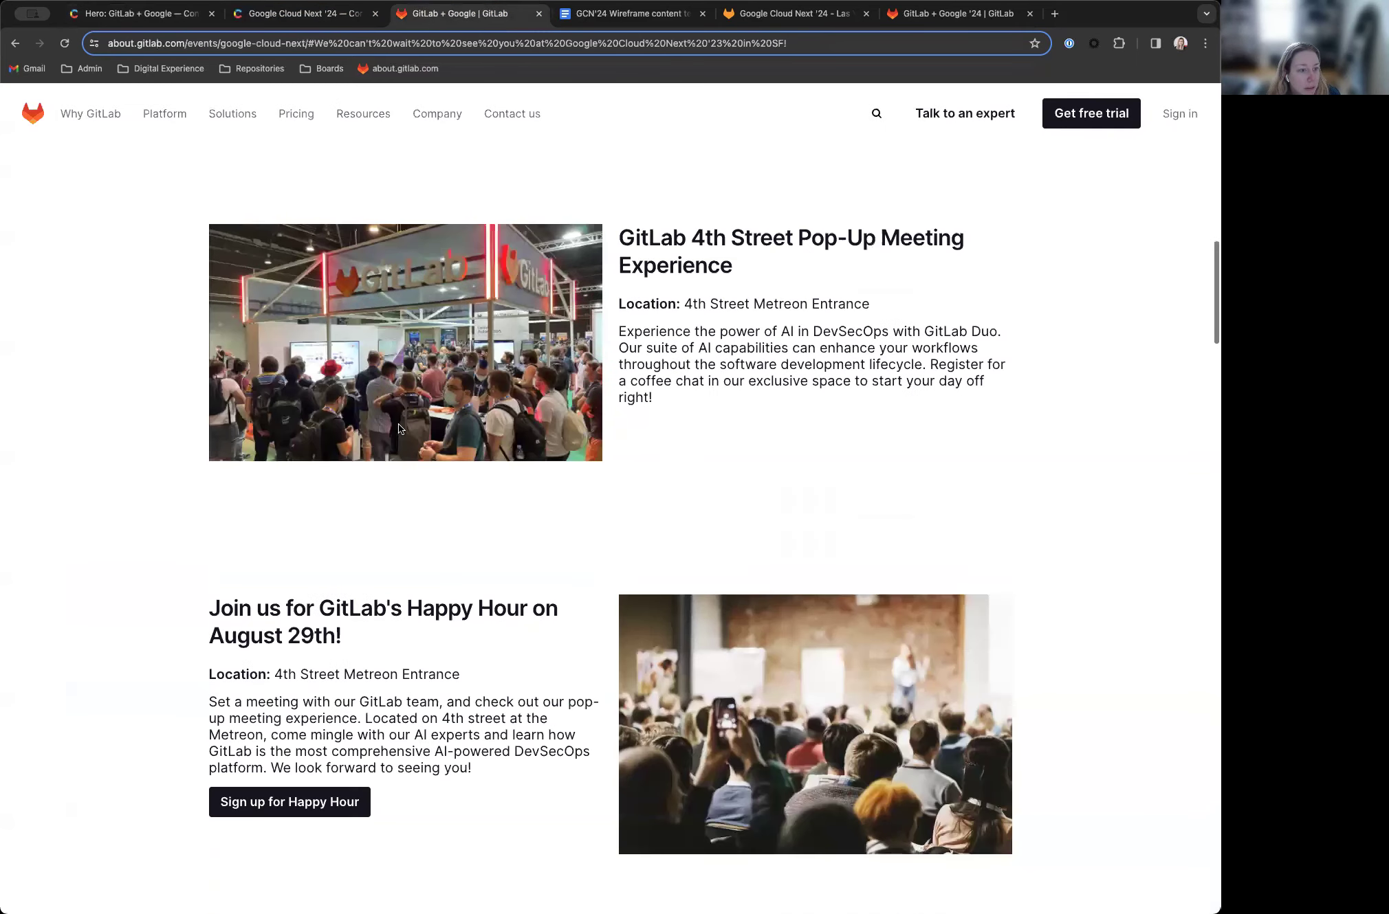
pyautogui.scroll(-9, 399, 425)
pyautogui.scroll(-17, 398, 426)
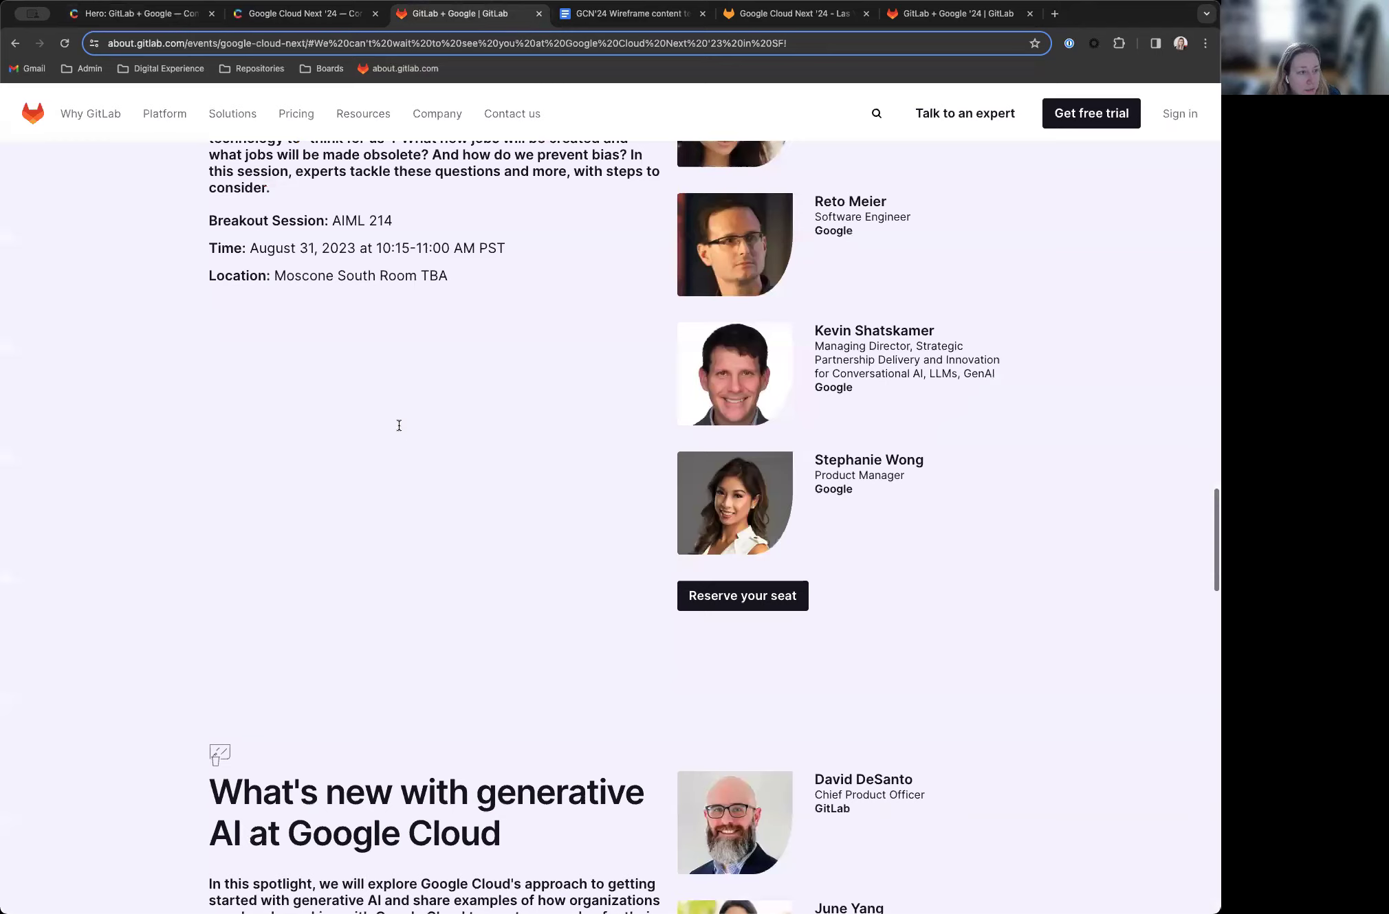
pyautogui.scroll(20, 399, 426)
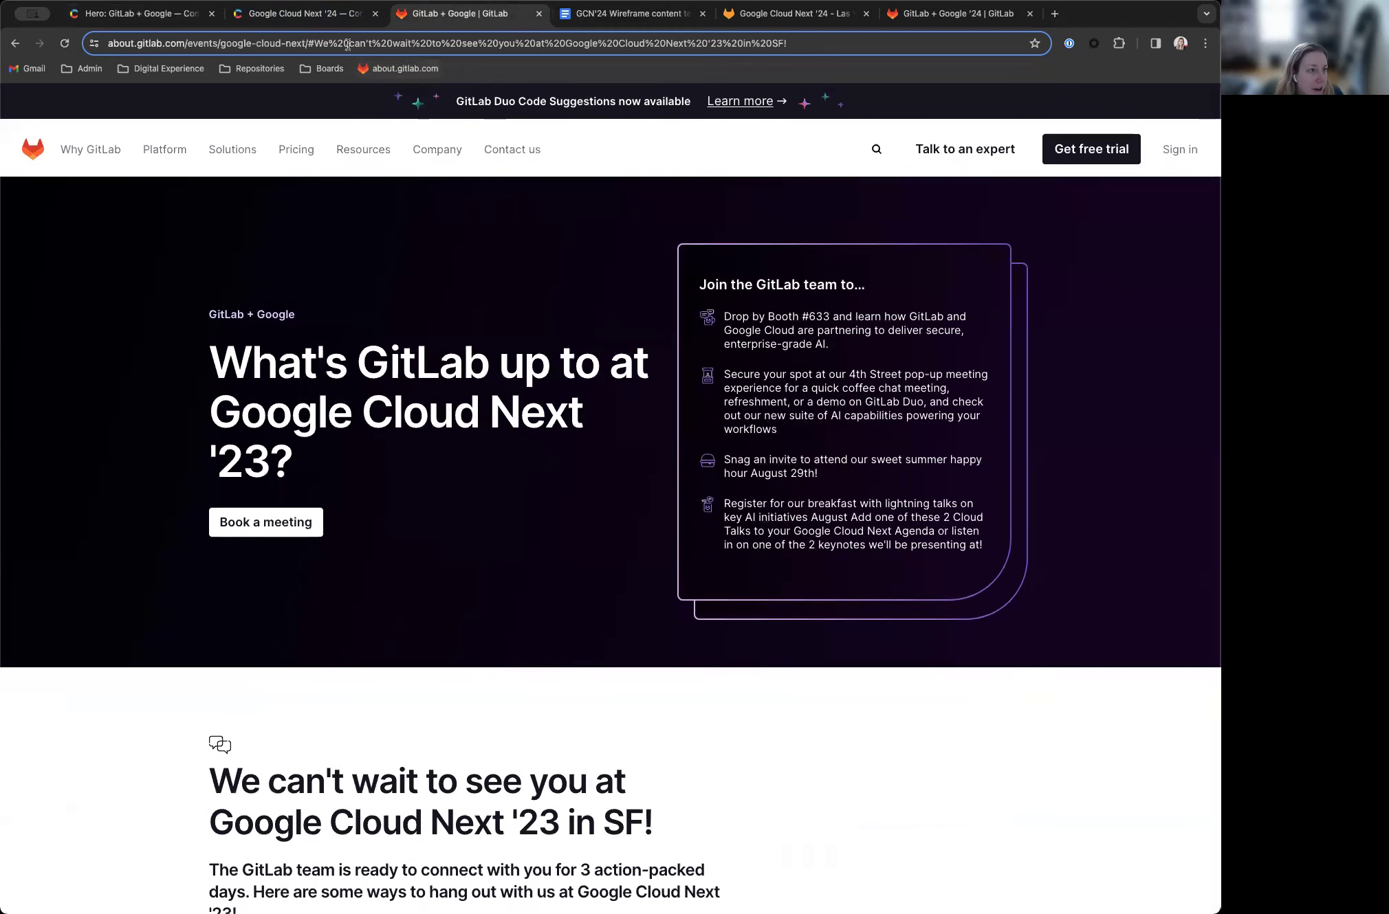
# Step: Compare the Hero: GitLab + Google entry's Title, Subheader and Description with the hero on the live '23 page
pyautogui.click(297, 25)
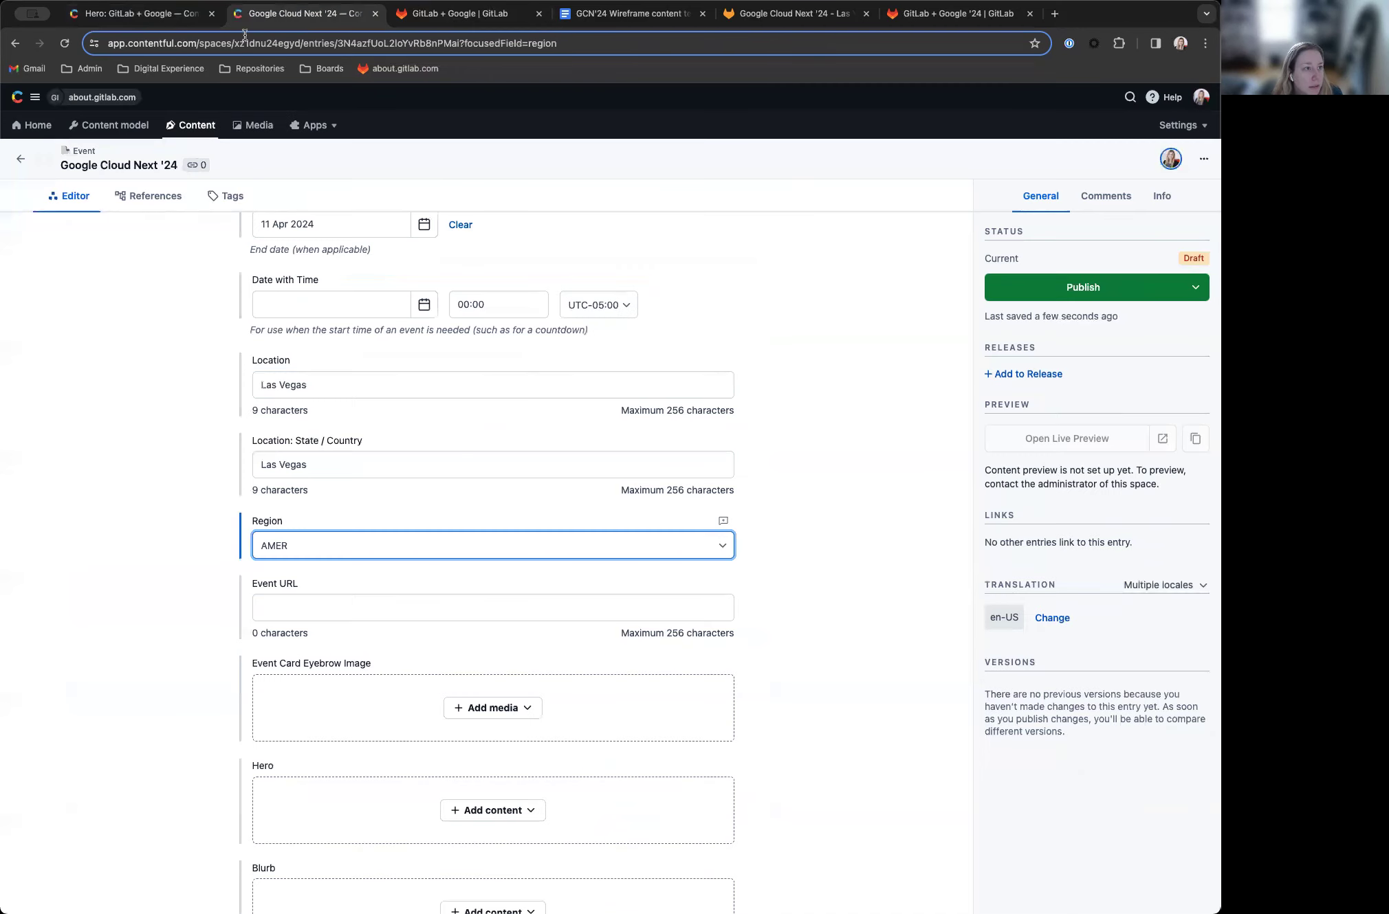
pyautogui.click(146, 14)
pyautogui.scroll(1, 217, 387)
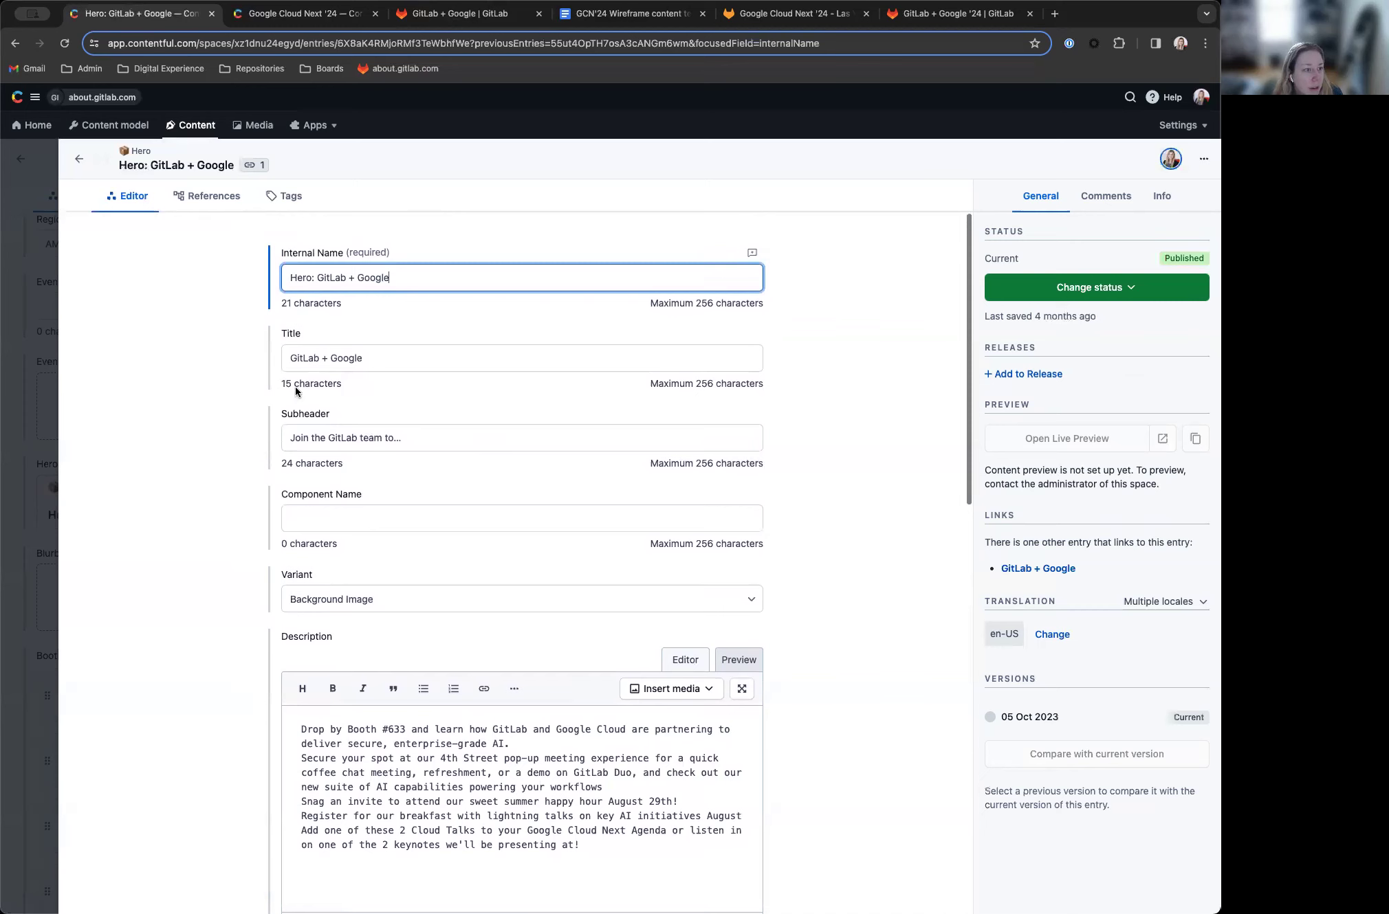
pyautogui.click(439, 15)
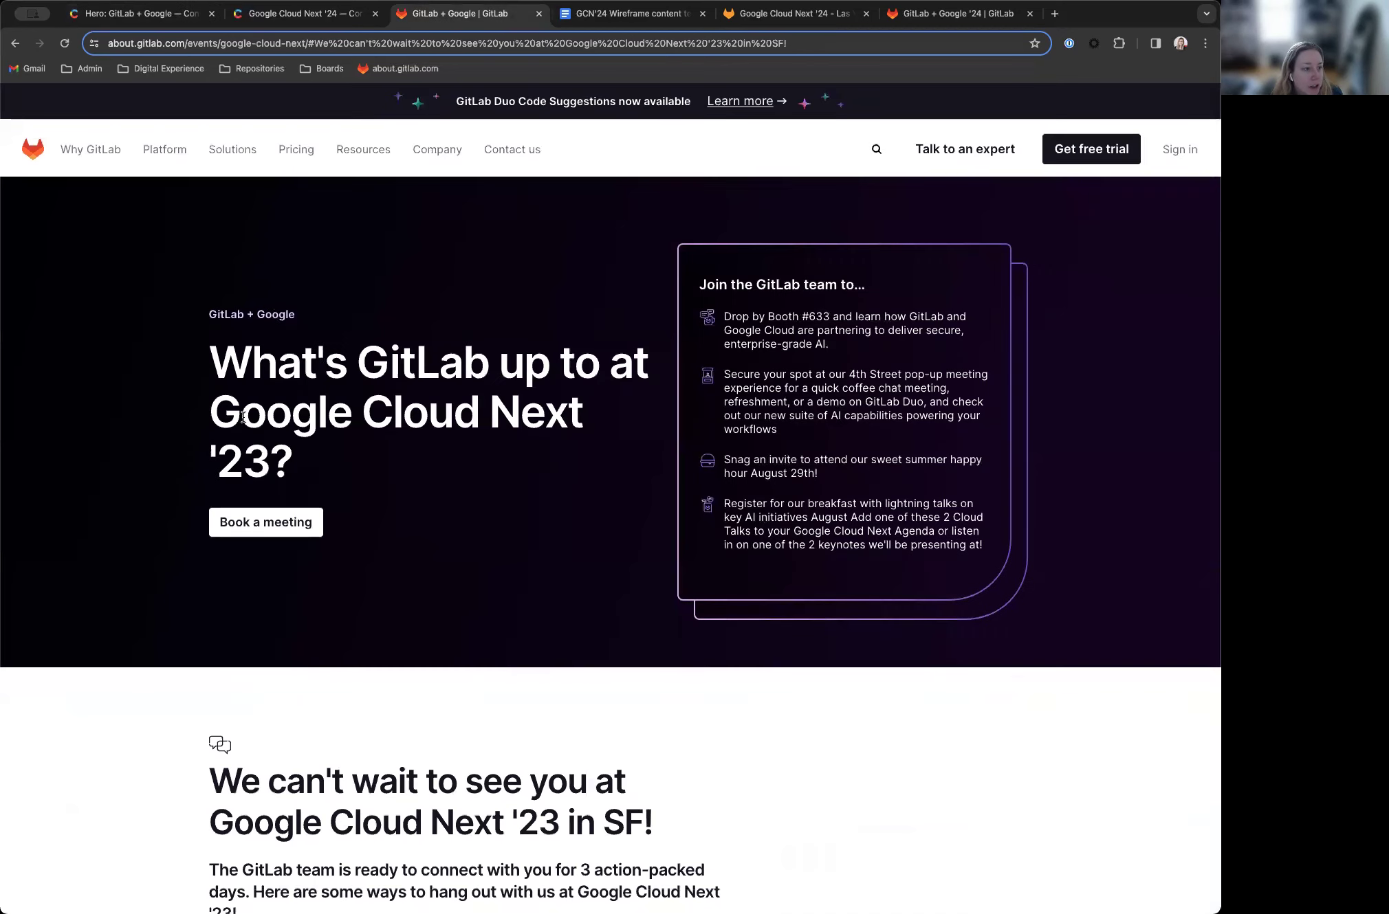
# Step: Compare the Hero: GitLab + Google entry's Description and Primary cta with the button and bullet list in the live '23 page's hero
pyautogui.click(122, 11)
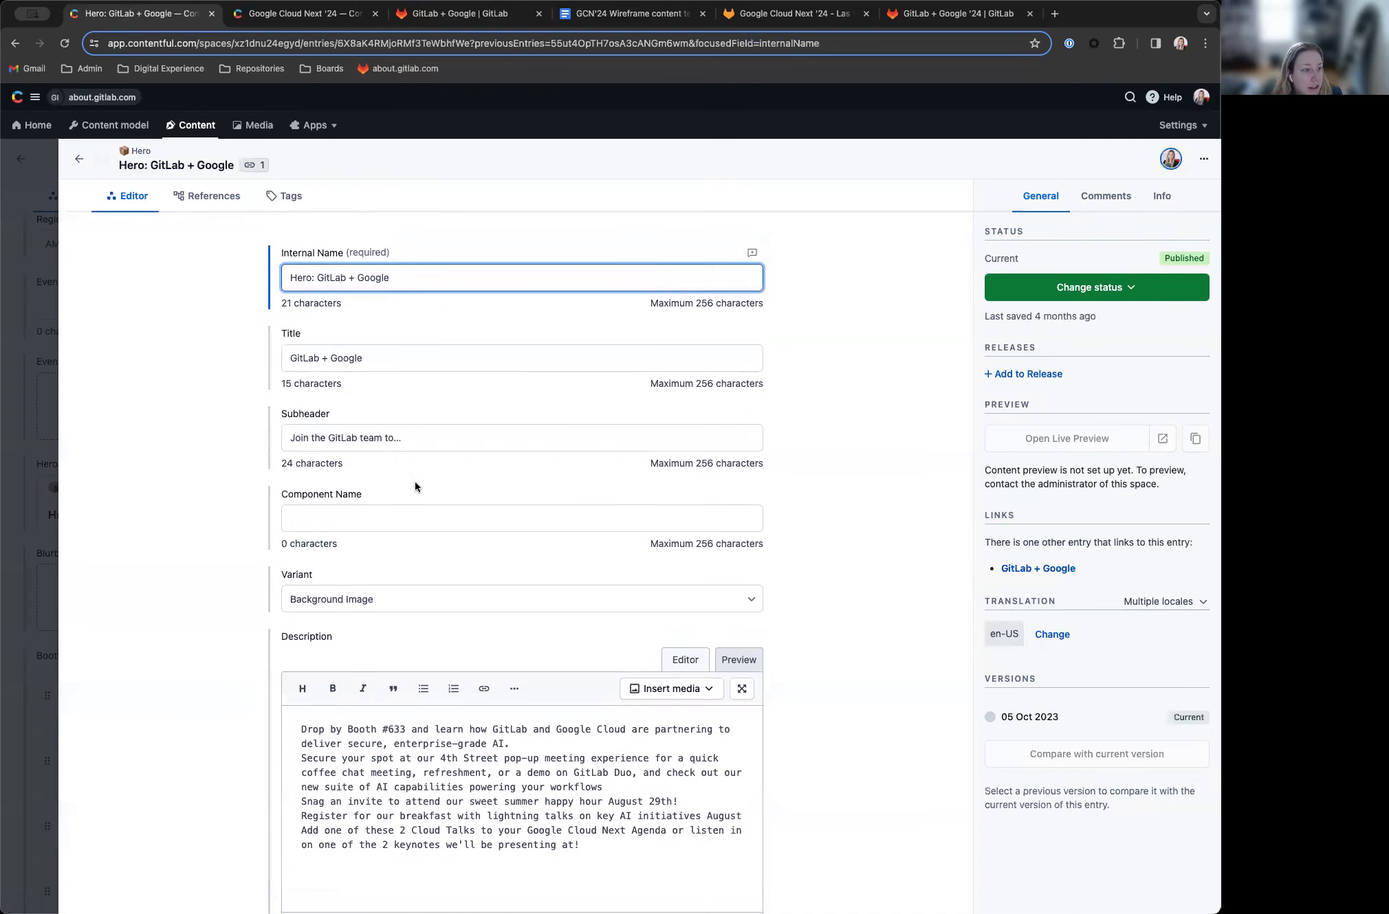
pyautogui.scroll(-4, 361, 393)
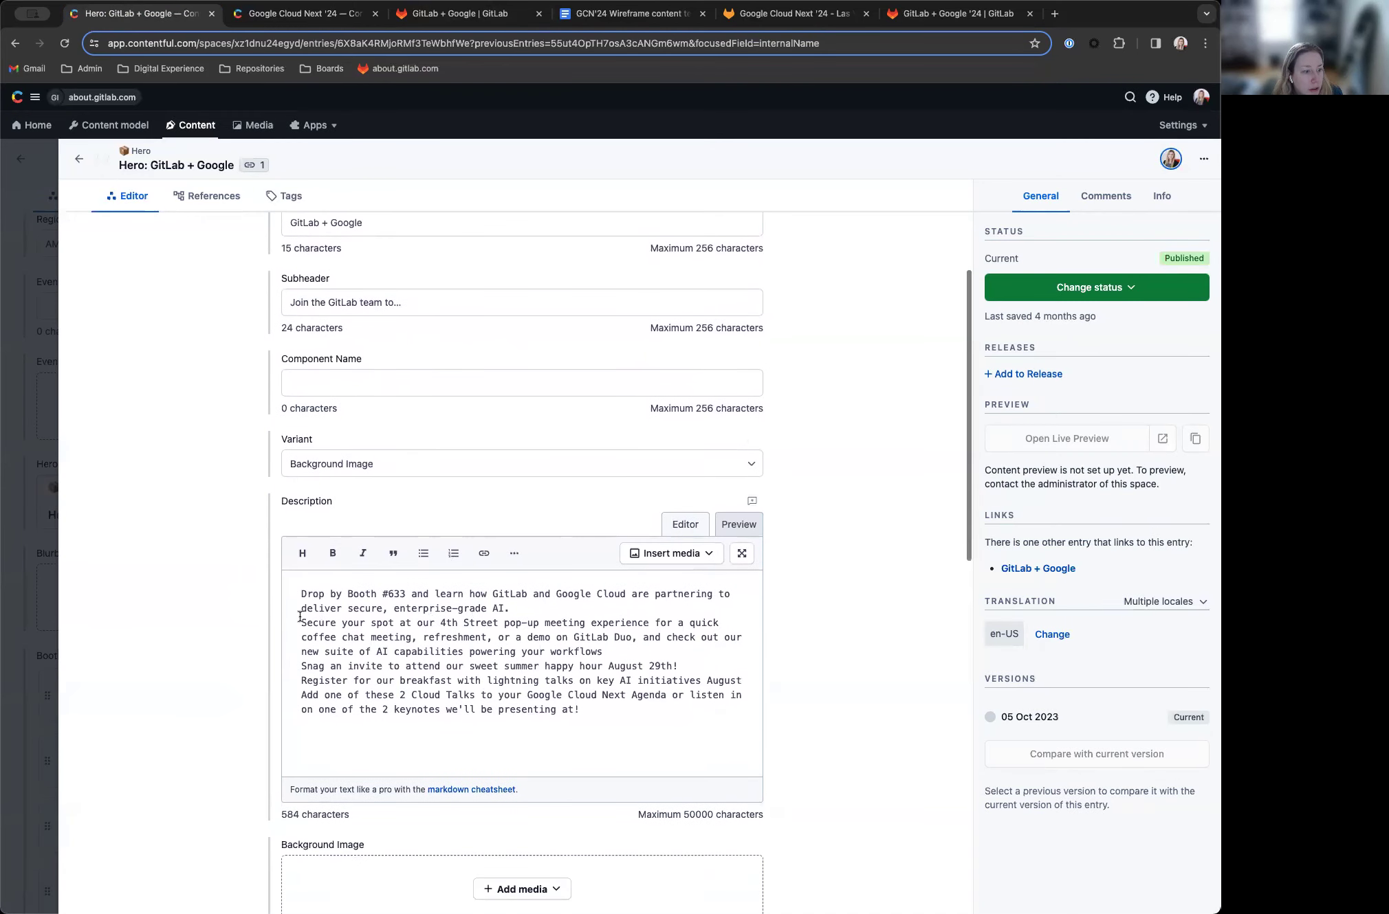
pyautogui.scroll(-10, 520, 614)
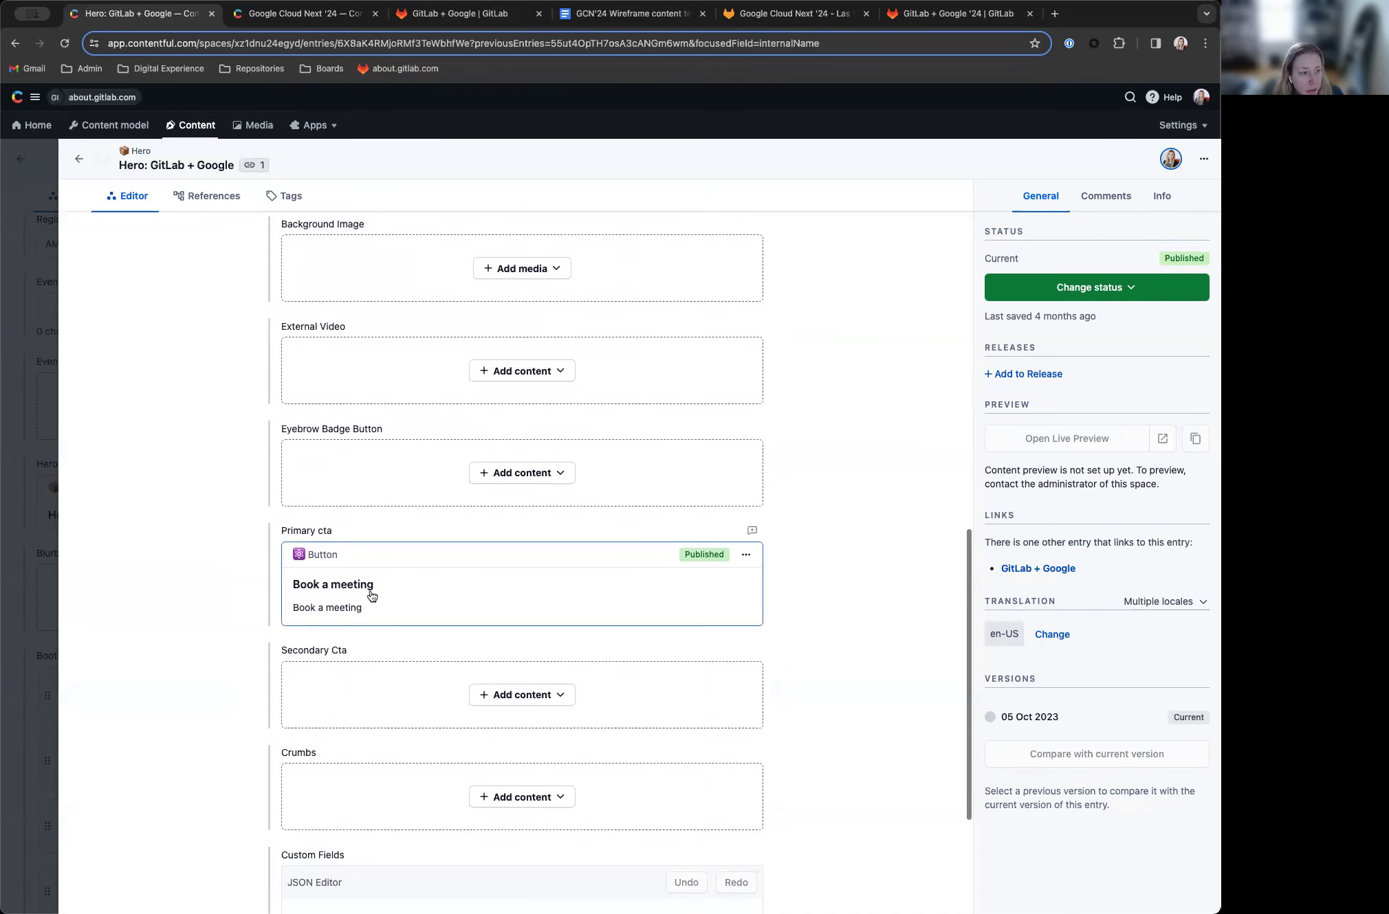
pyautogui.scroll(2, 465, 529)
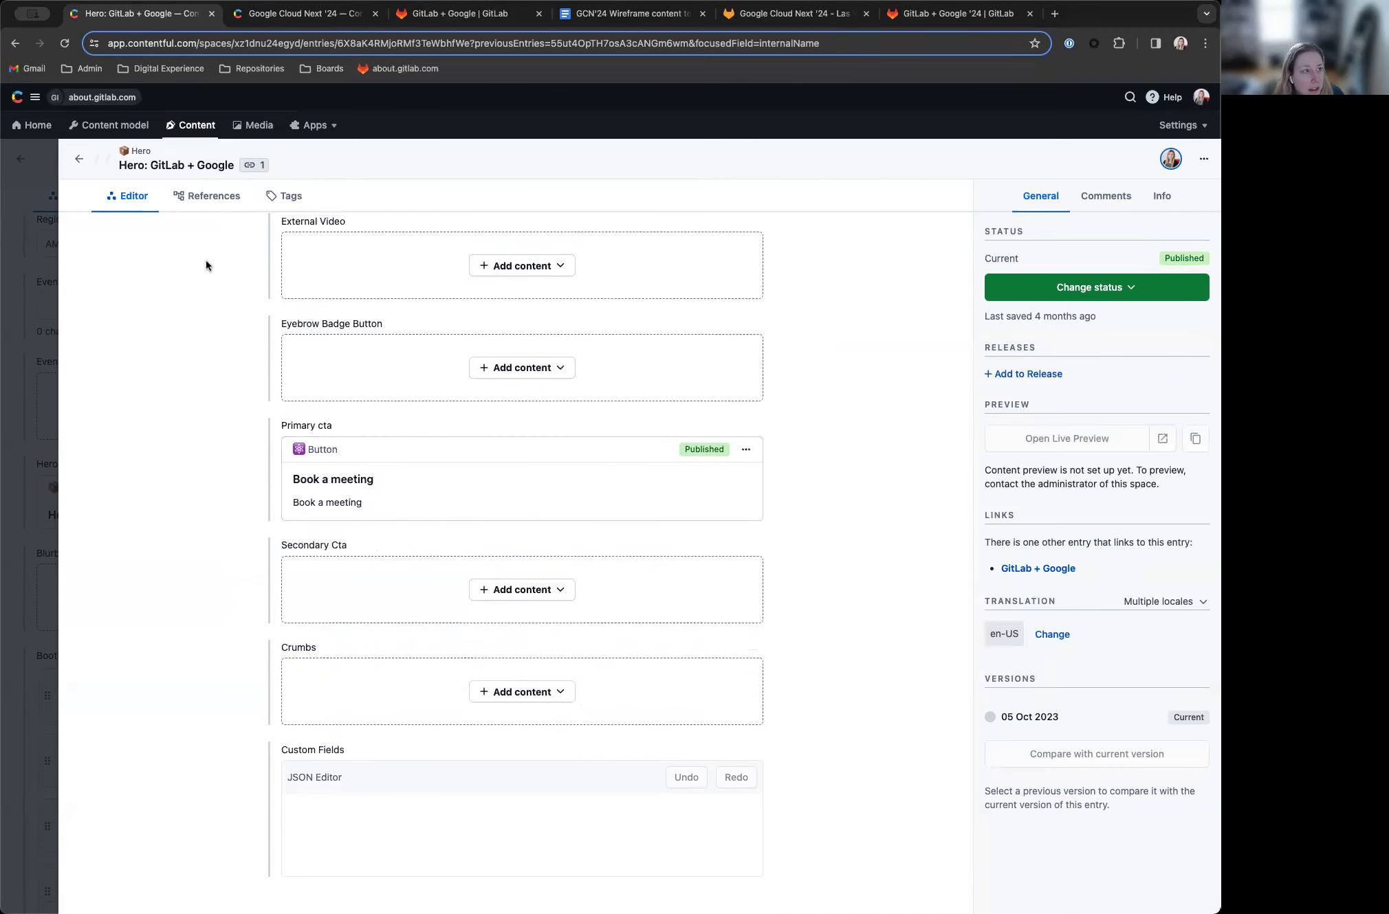
pyautogui.click(475, 14)
pyautogui.scroll(-3, 481, 406)
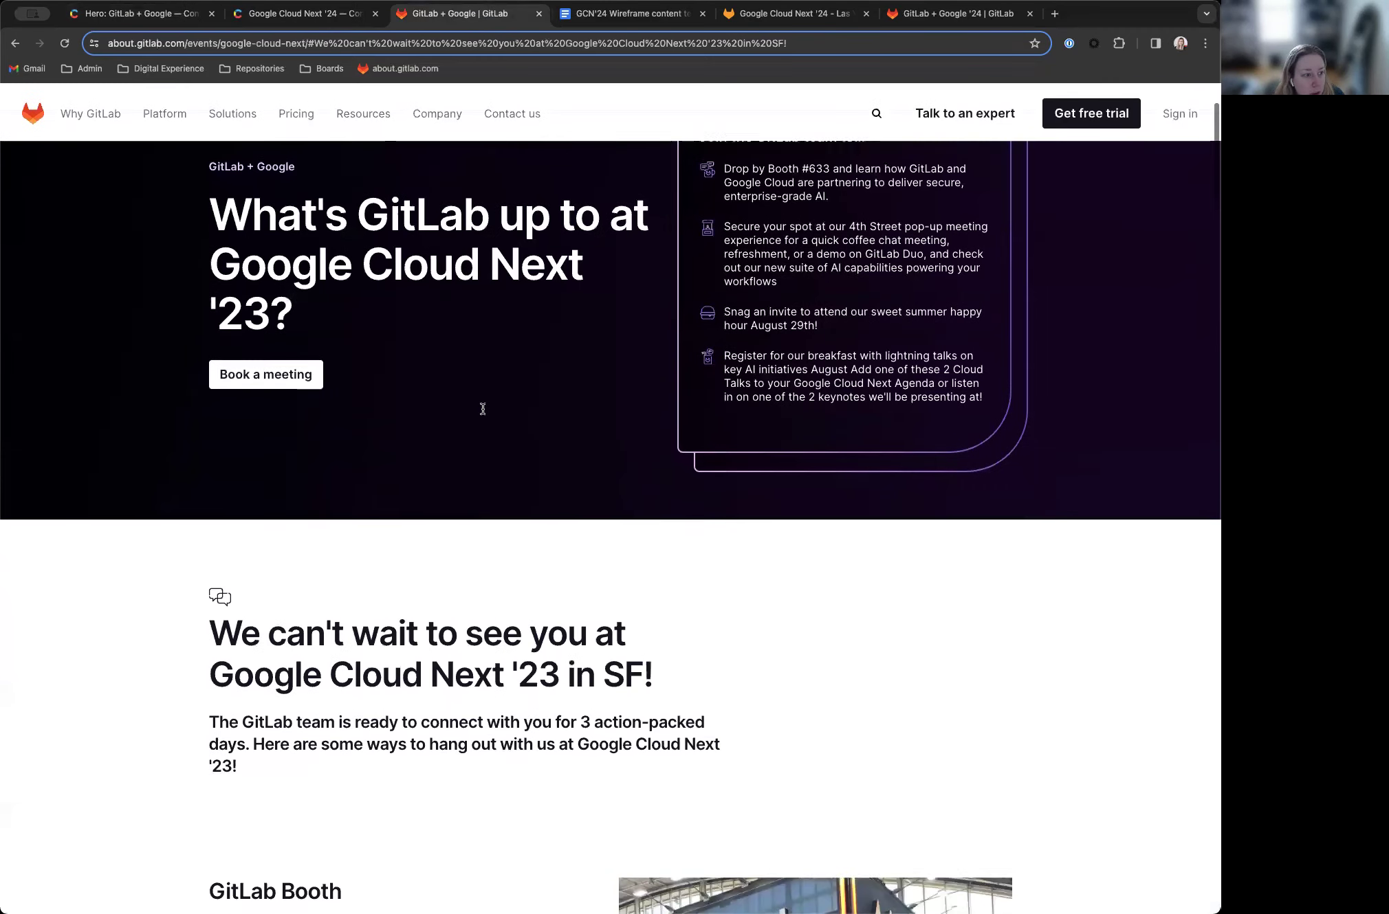
pyautogui.scroll(2, 287, 352)
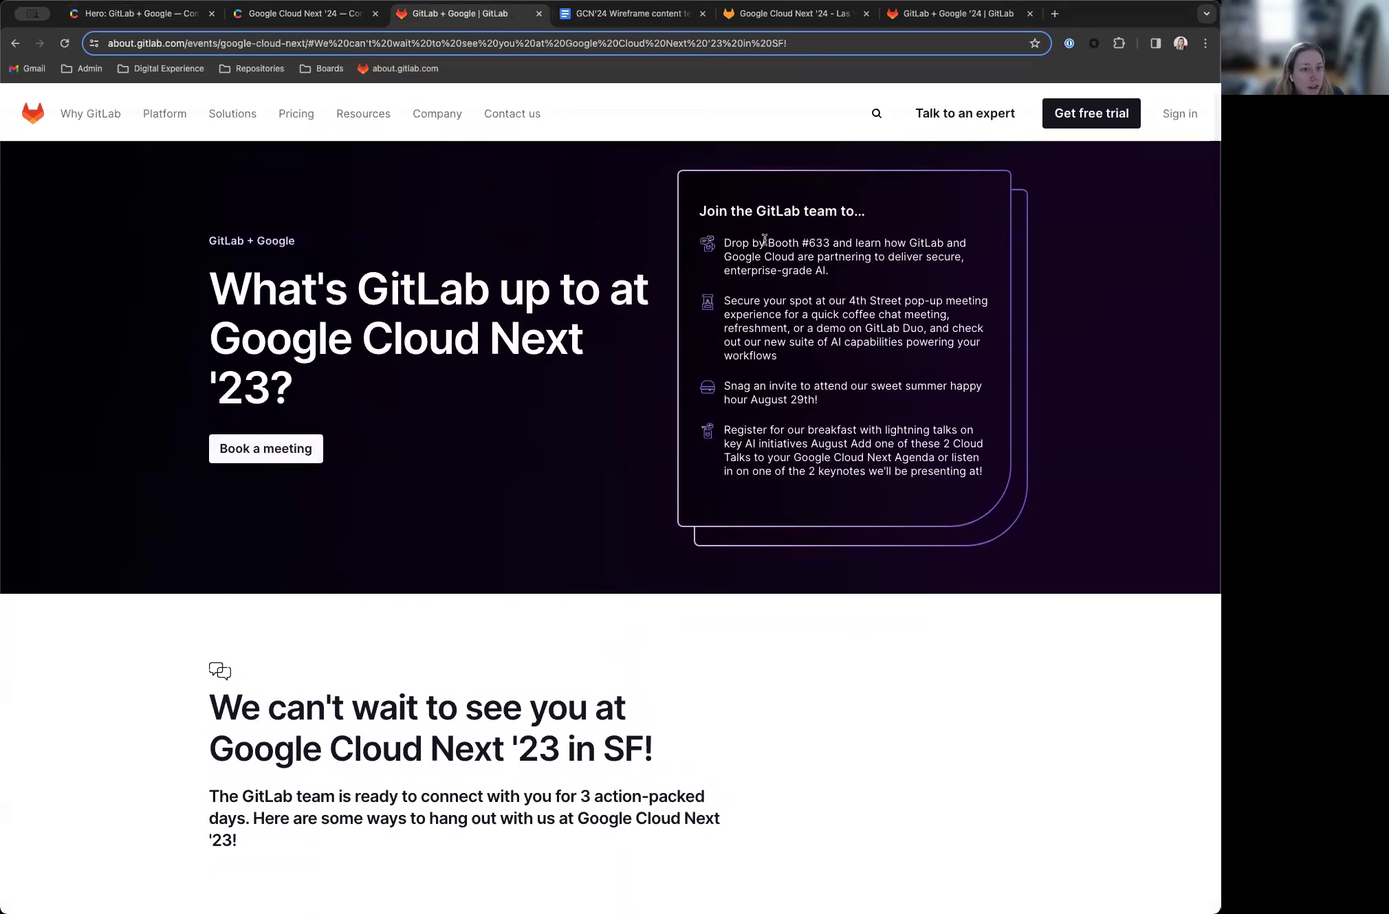
pyautogui.moveTo(755, 242); pyautogui.dragTo(786, 358)
pyautogui.click(811, 301)
pyautogui.click(781, 400)
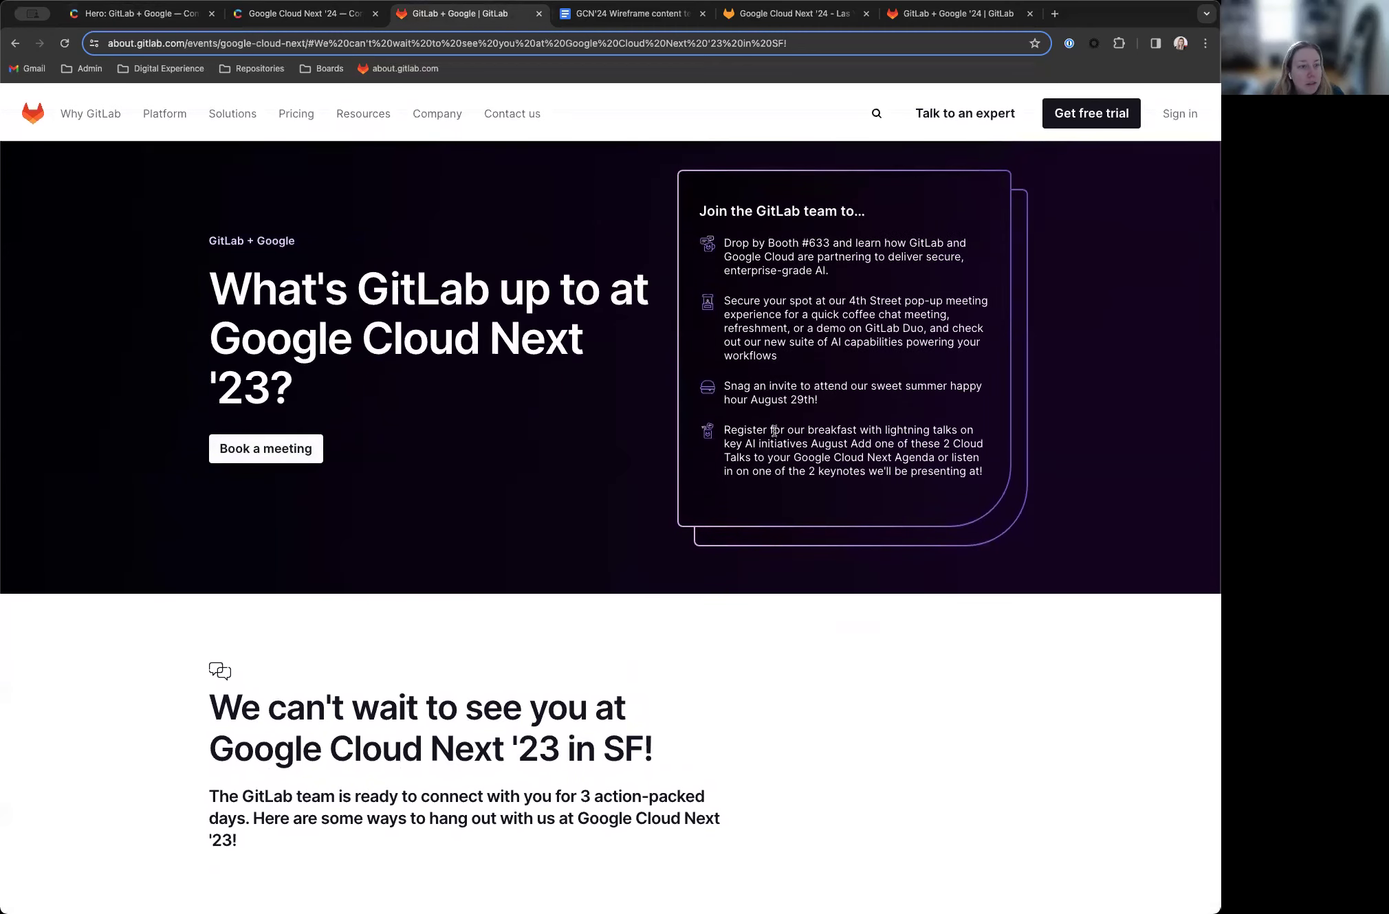
# Step: Review the '23 hero entry's fields again, from Internal Name and Variant through the media, CTA and Crumbs fields
pyautogui.click(141, 14)
pyautogui.scroll(3, 228, 371)
pyautogui.scroll(5, 227, 371)
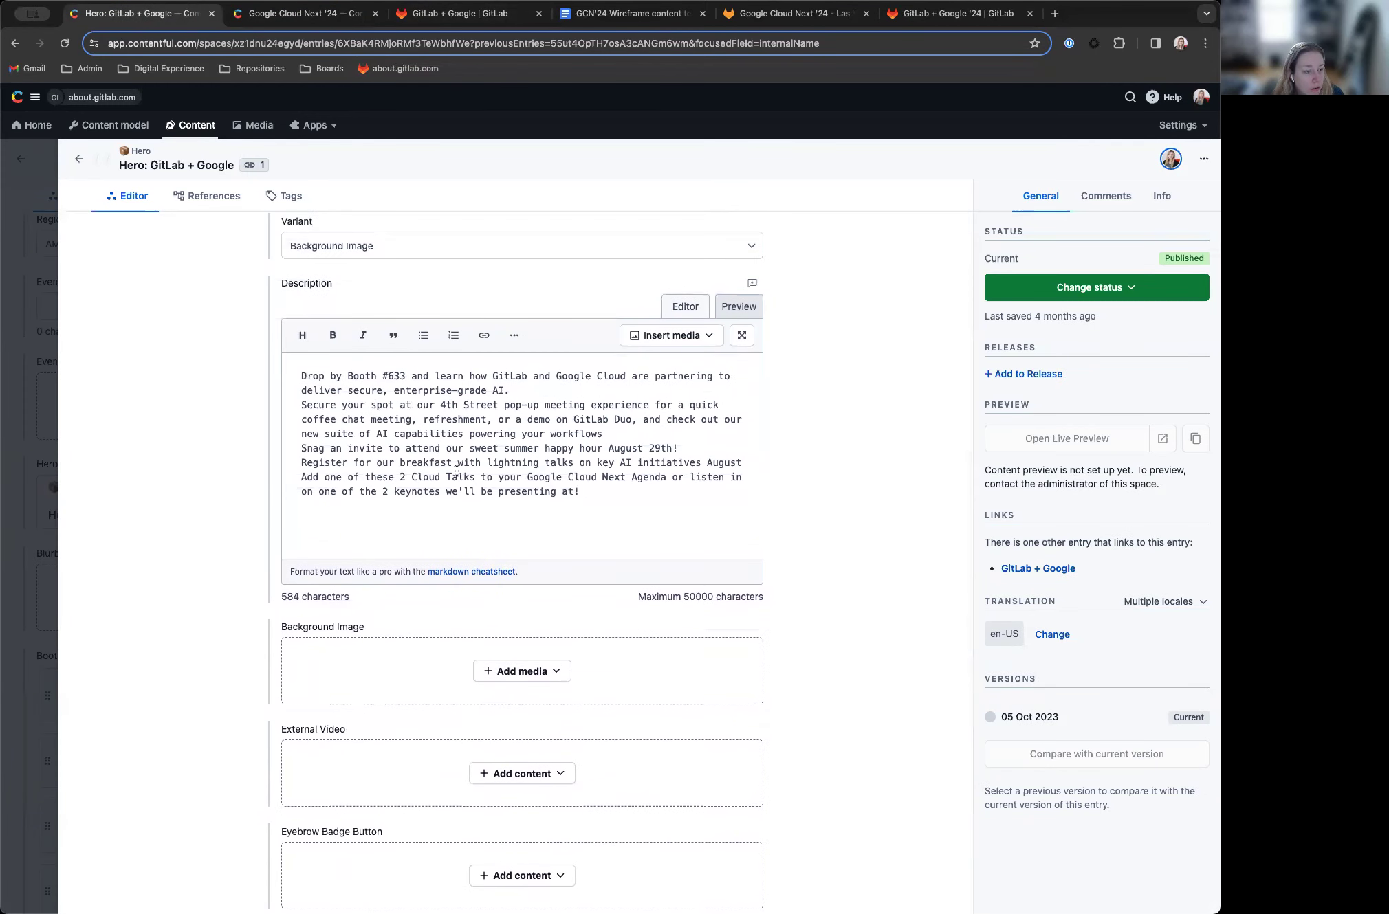
pyautogui.scroll(4, 457, 471)
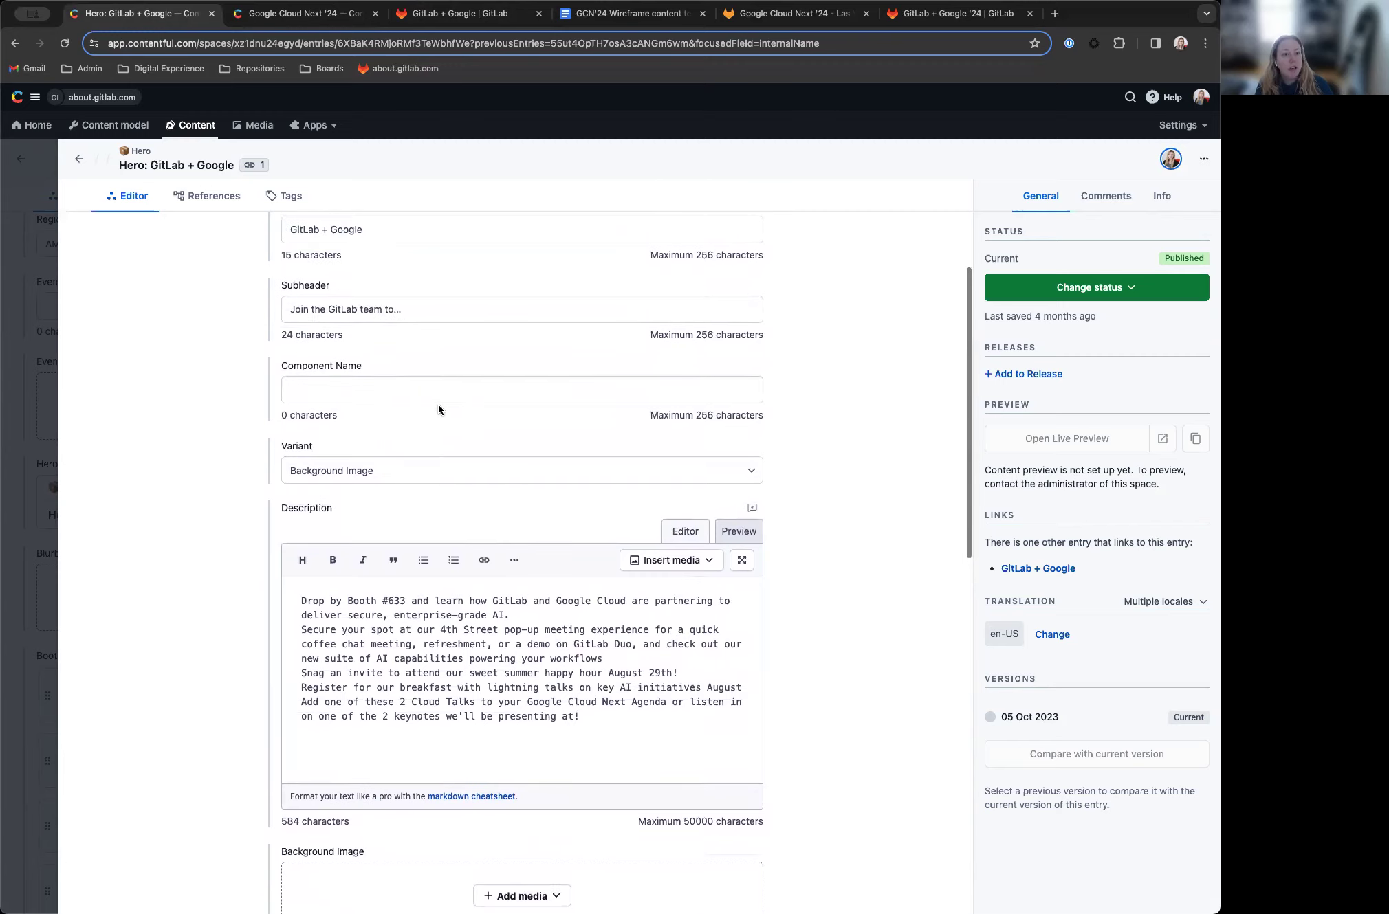
pyautogui.scroll(1, 438, 407)
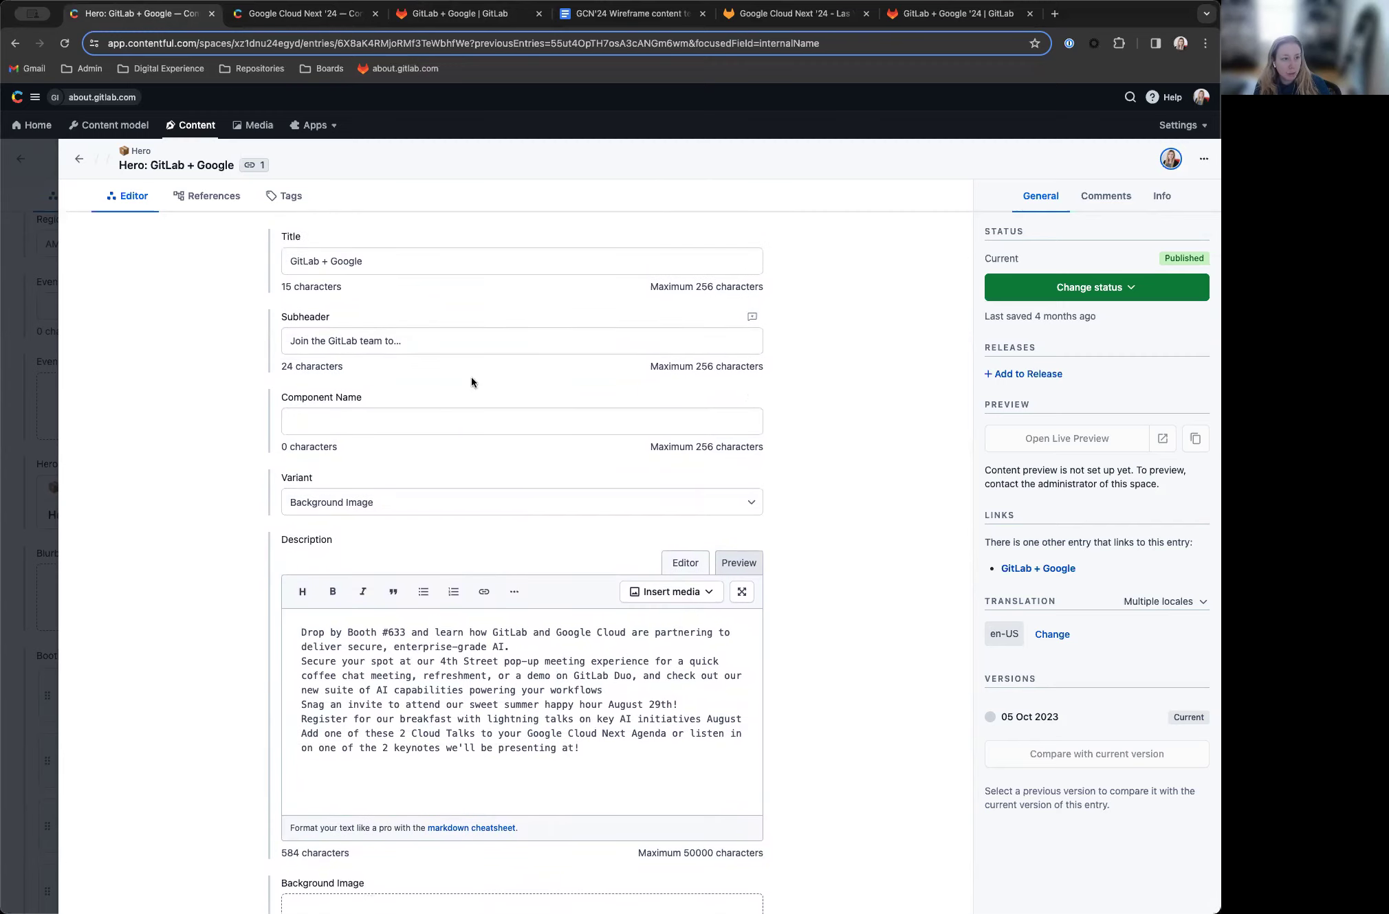
pyautogui.scroll(-15, 193, 400)
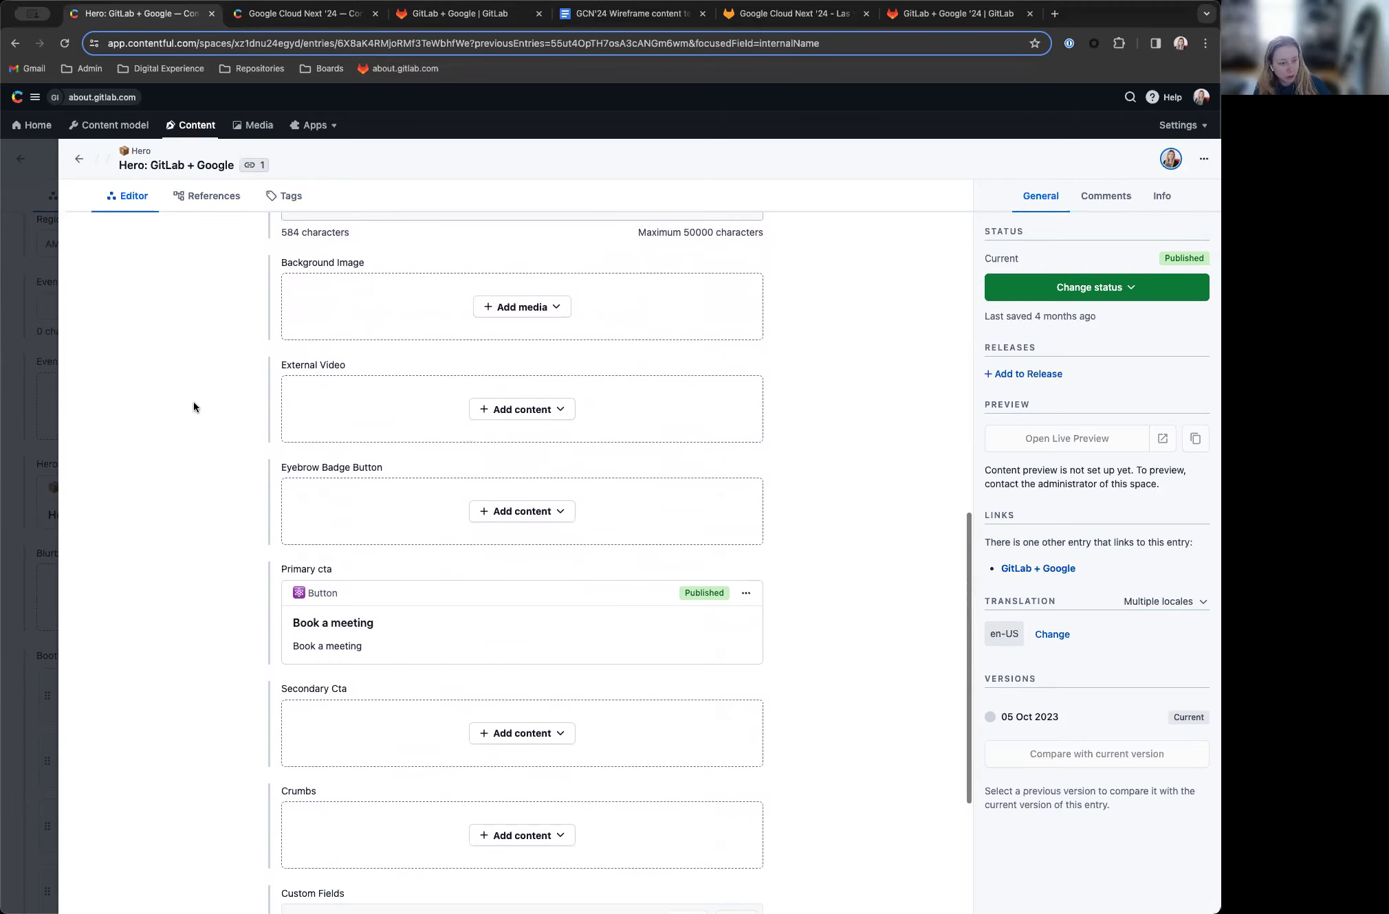
pyautogui.scroll(15, 200, 401)
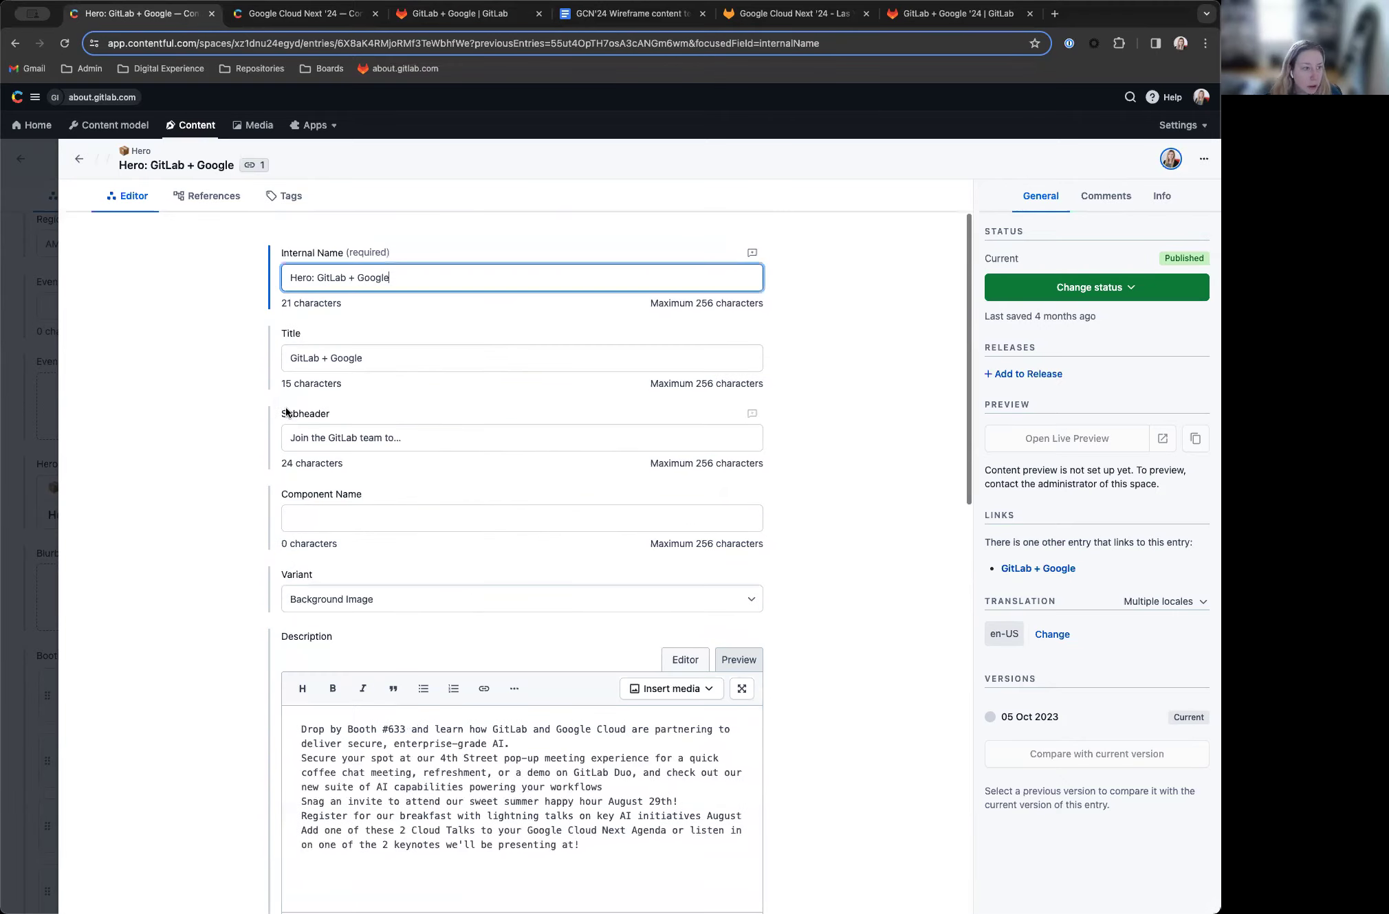
# Step: Create a new Hero entry in the Google Cloud Next '24 draft's Hero field, checking the content type used in the '23 event
pyautogui.click(300, 15)
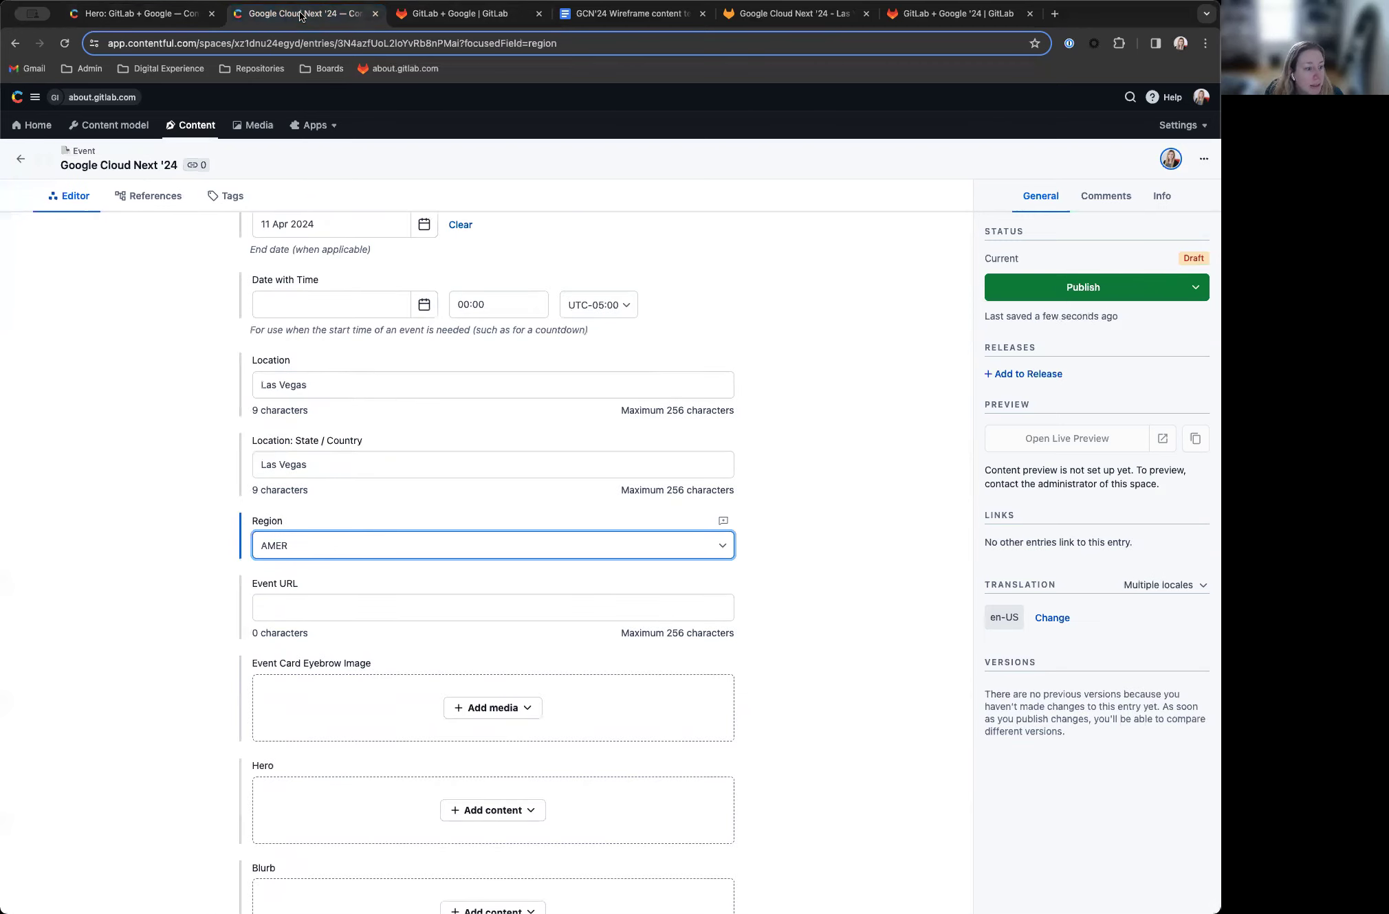
pyautogui.scroll(-5, 178, 263)
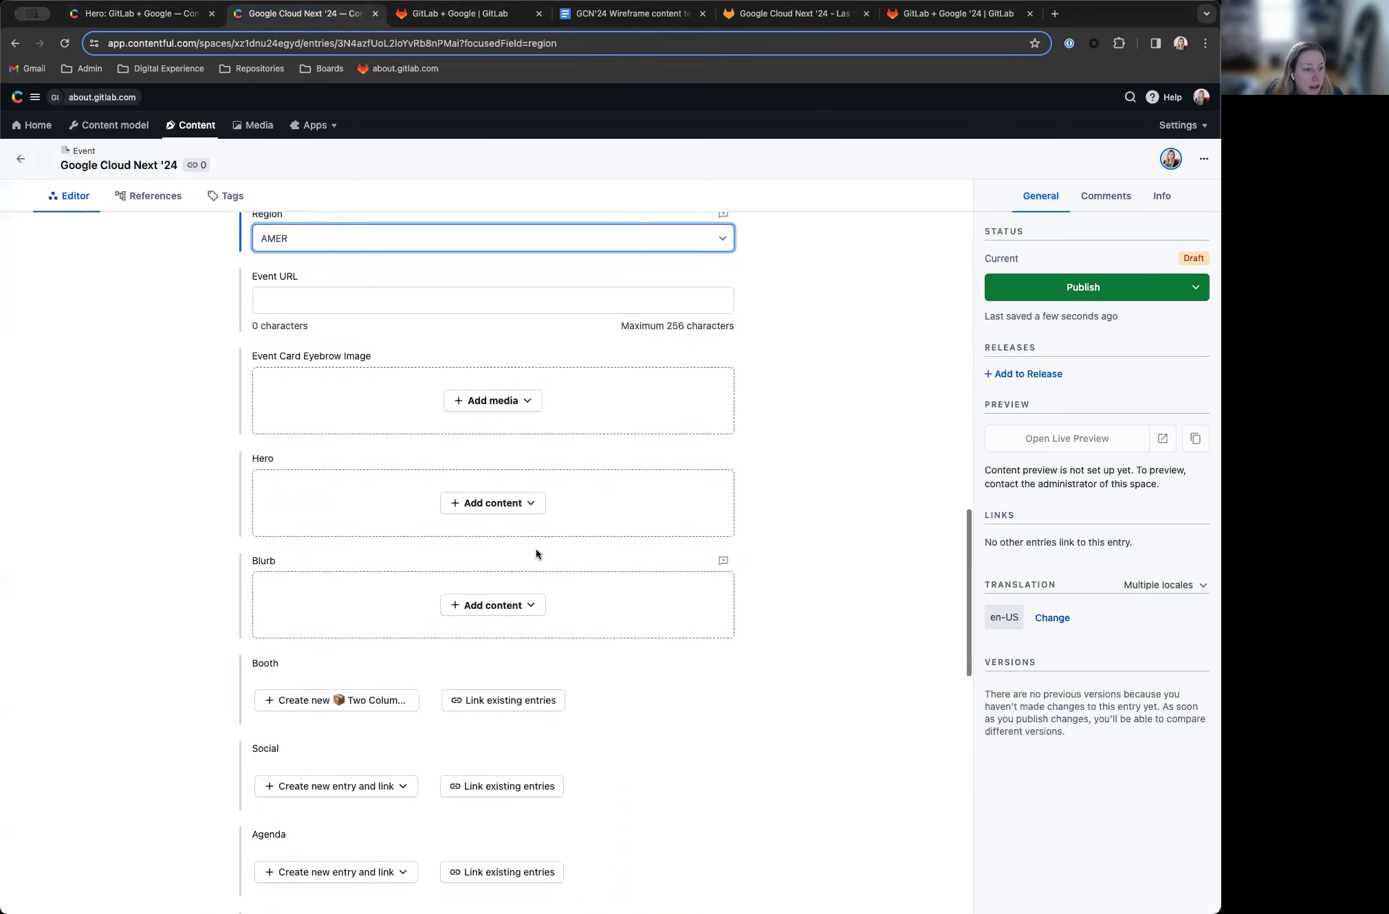
pyautogui.click(513, 504)
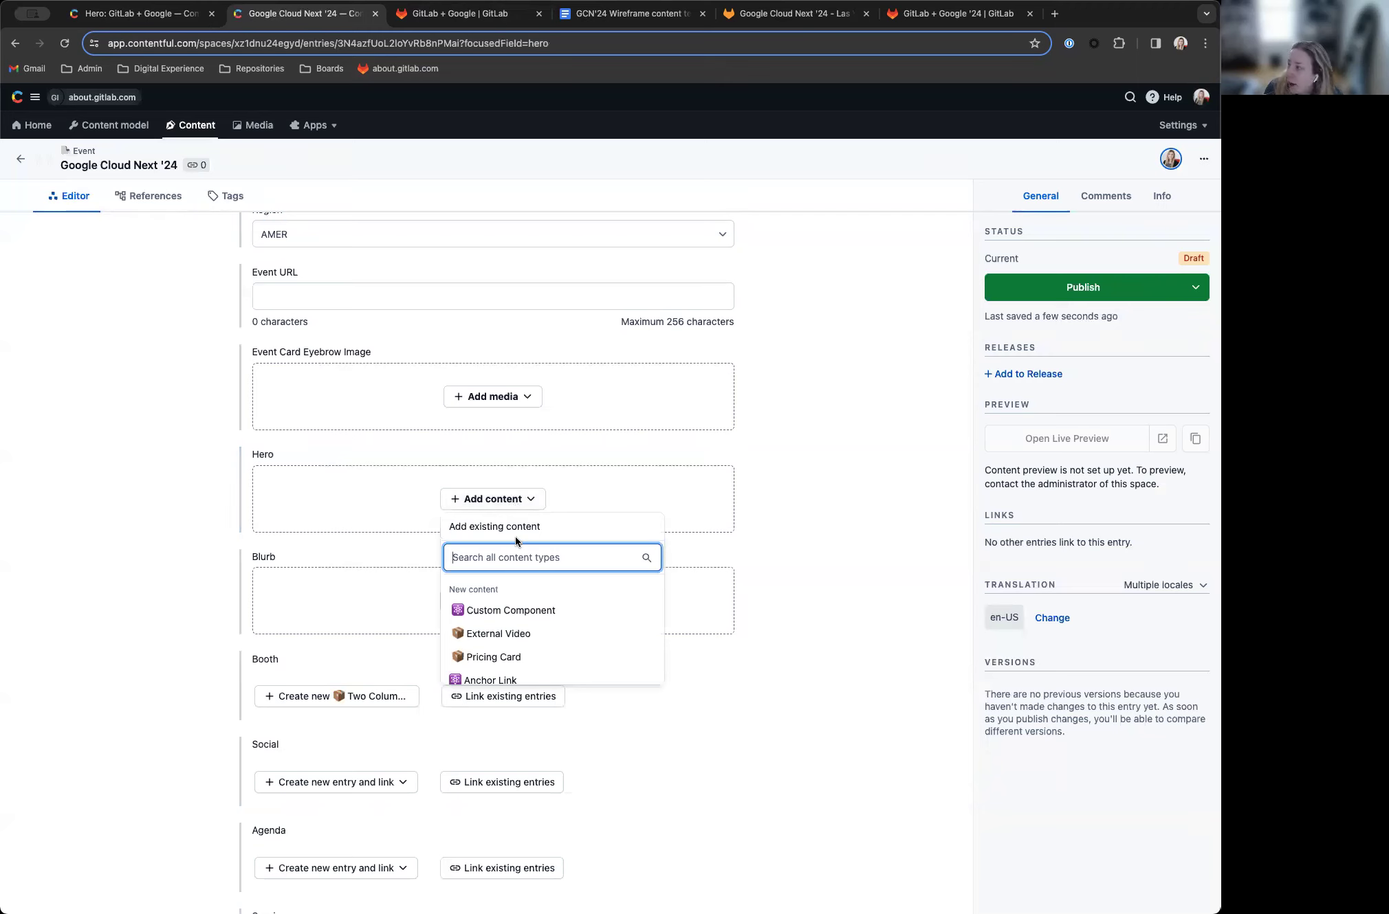
pyautogui.scroll(-5, 524, 586)
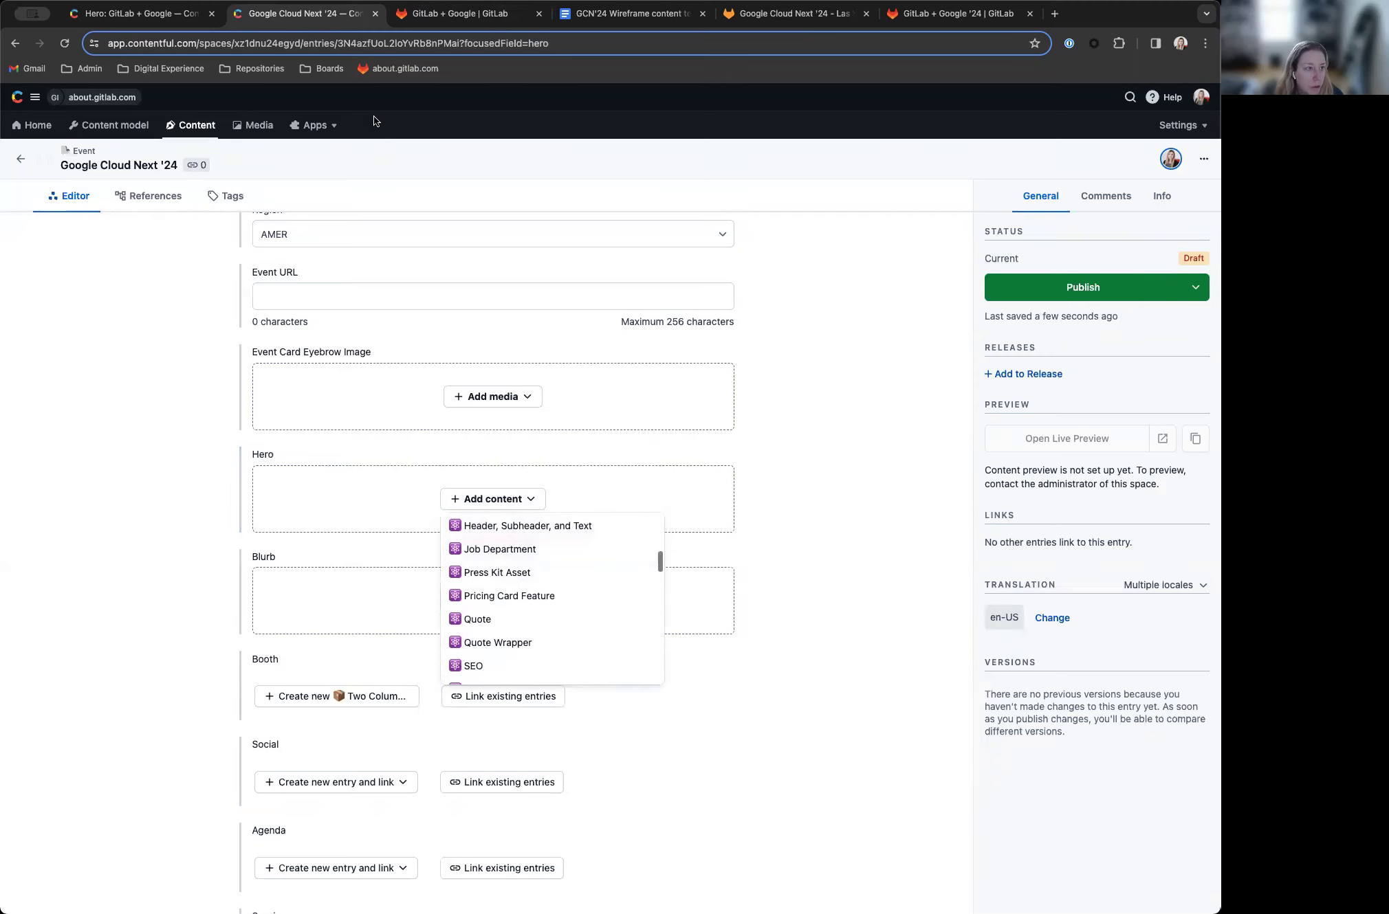
pyautogui.click(141, 13)
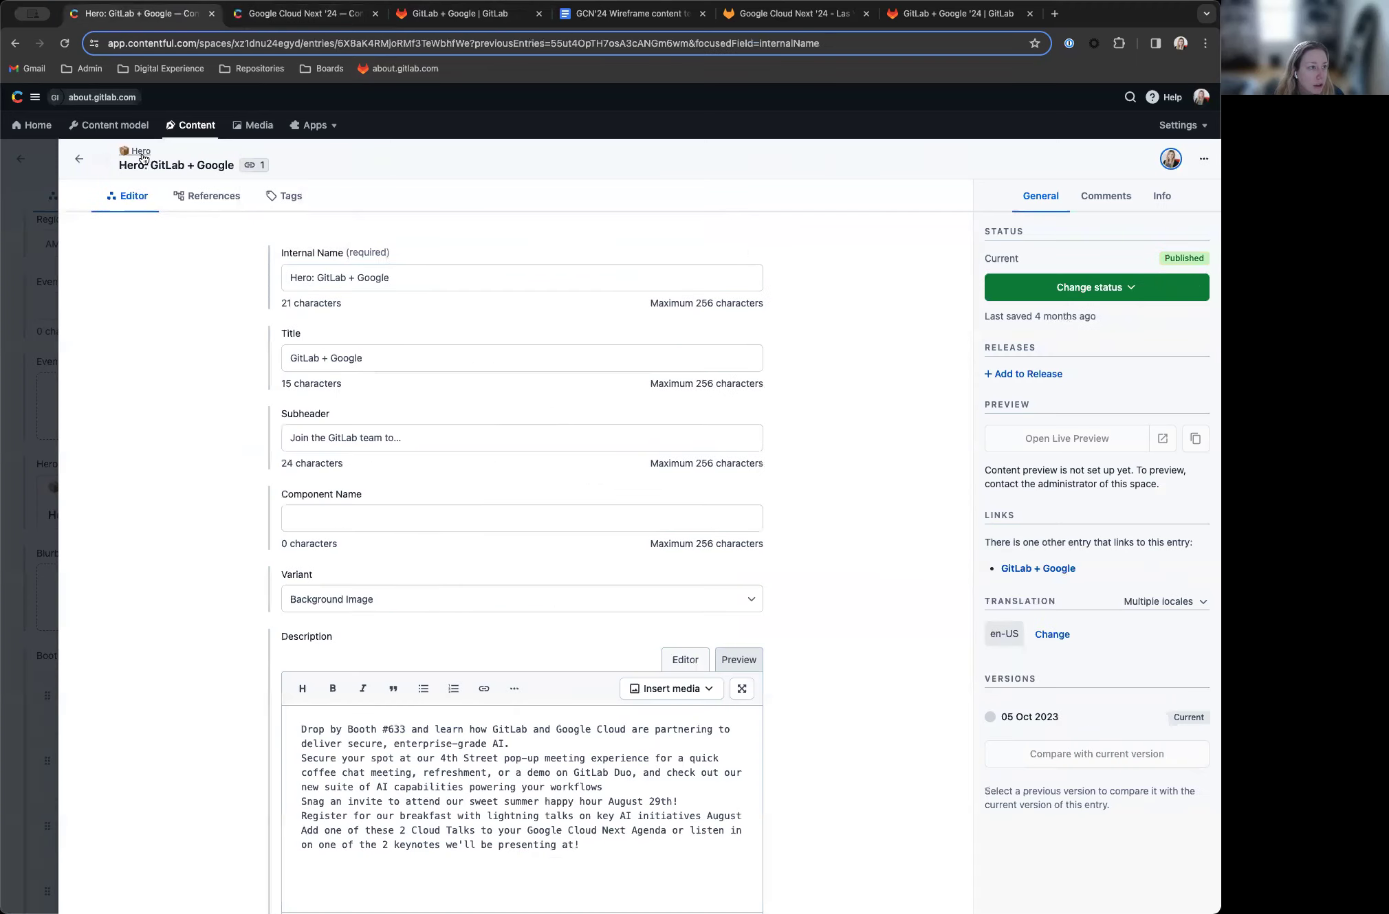
pyautogui.click(80, 159)
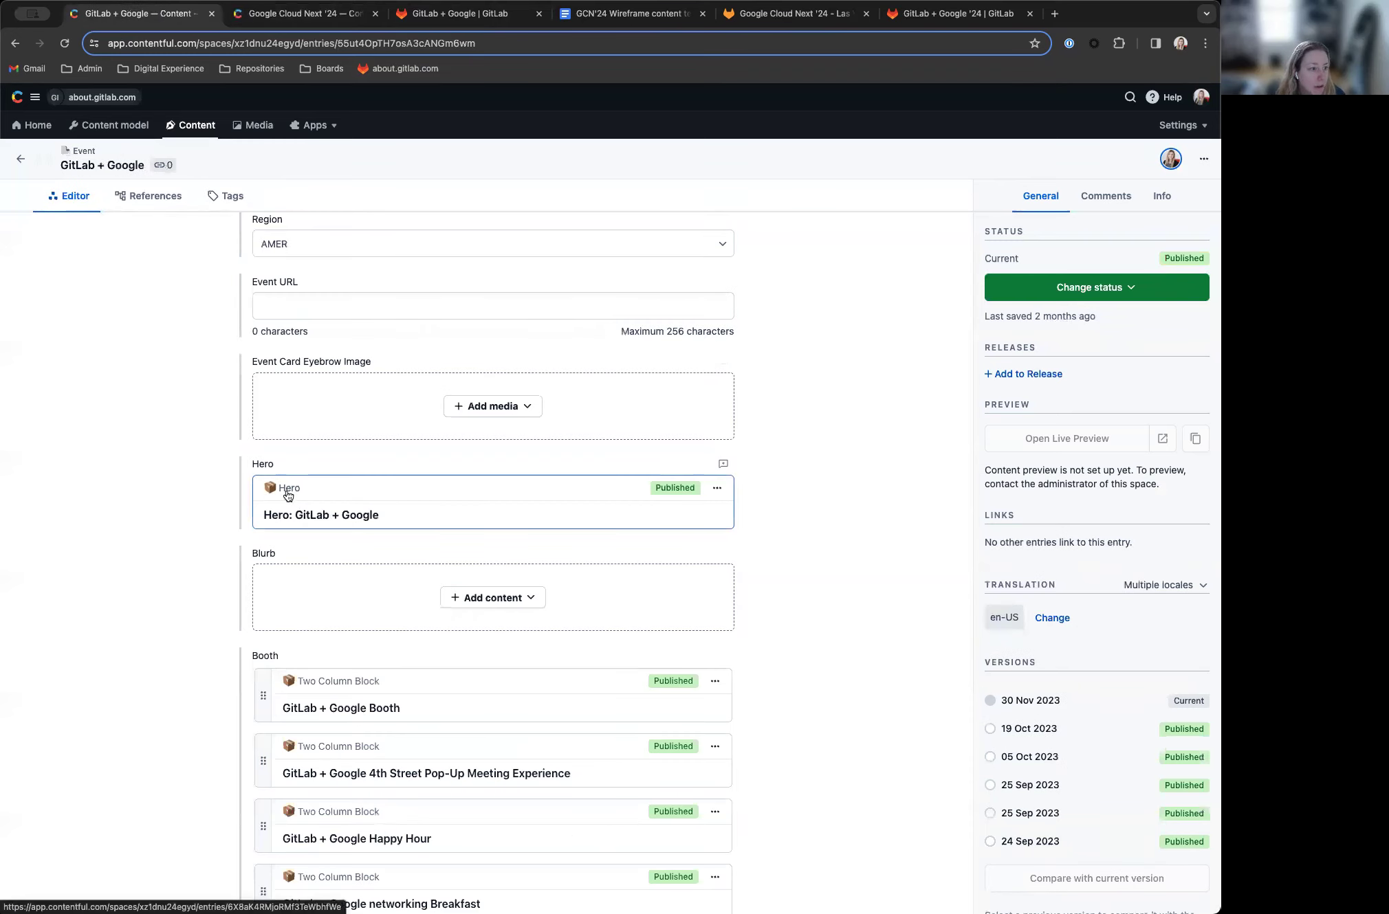
pyautogui.click(302, 14)
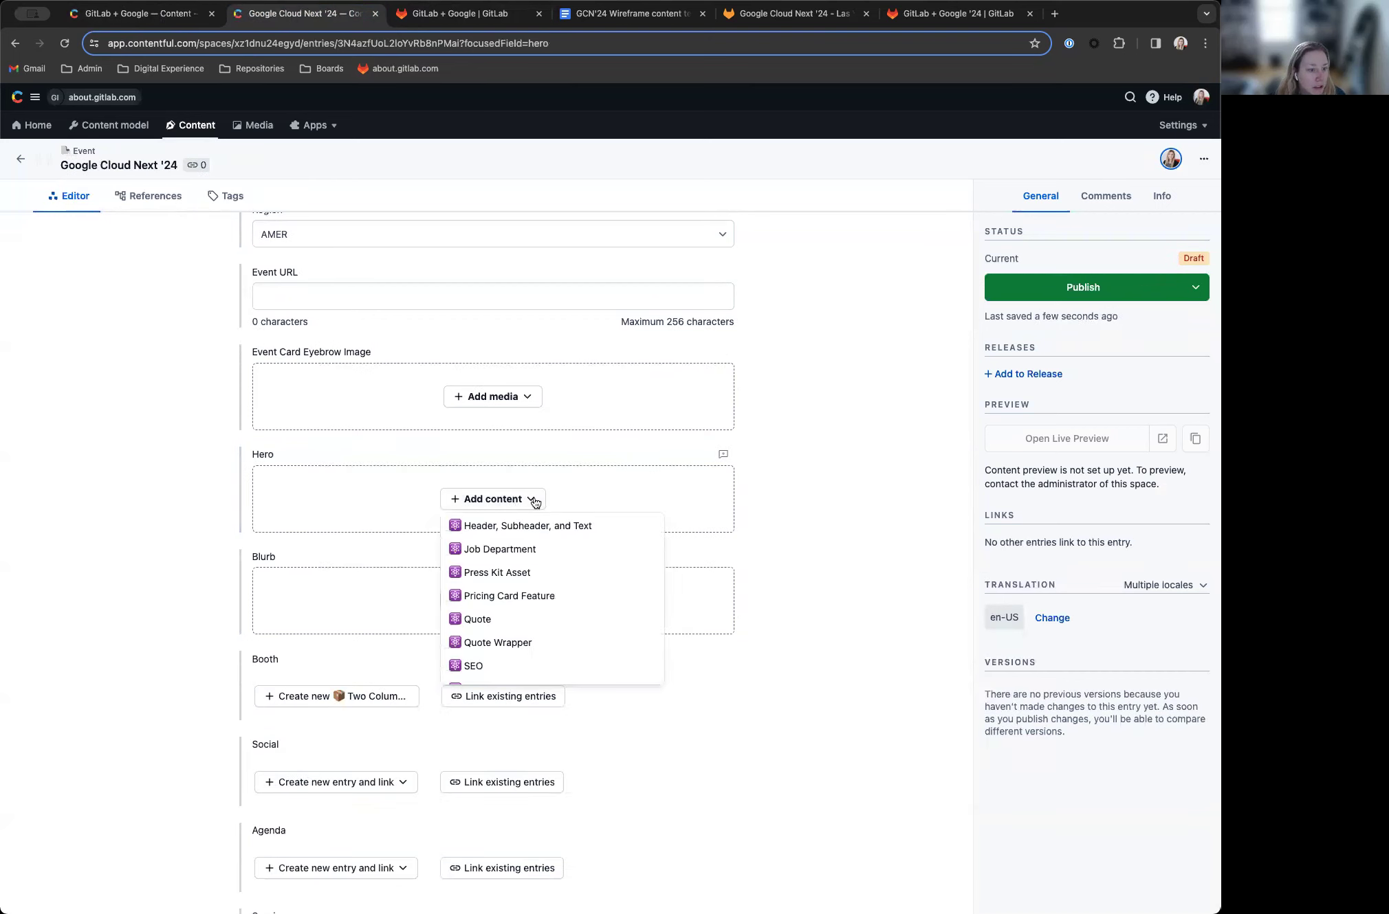
pyautogui.scroll(-10, 539, 591)
pyautogui.scroll(-3, 538, 592)
pyautogui.click(492, 598)
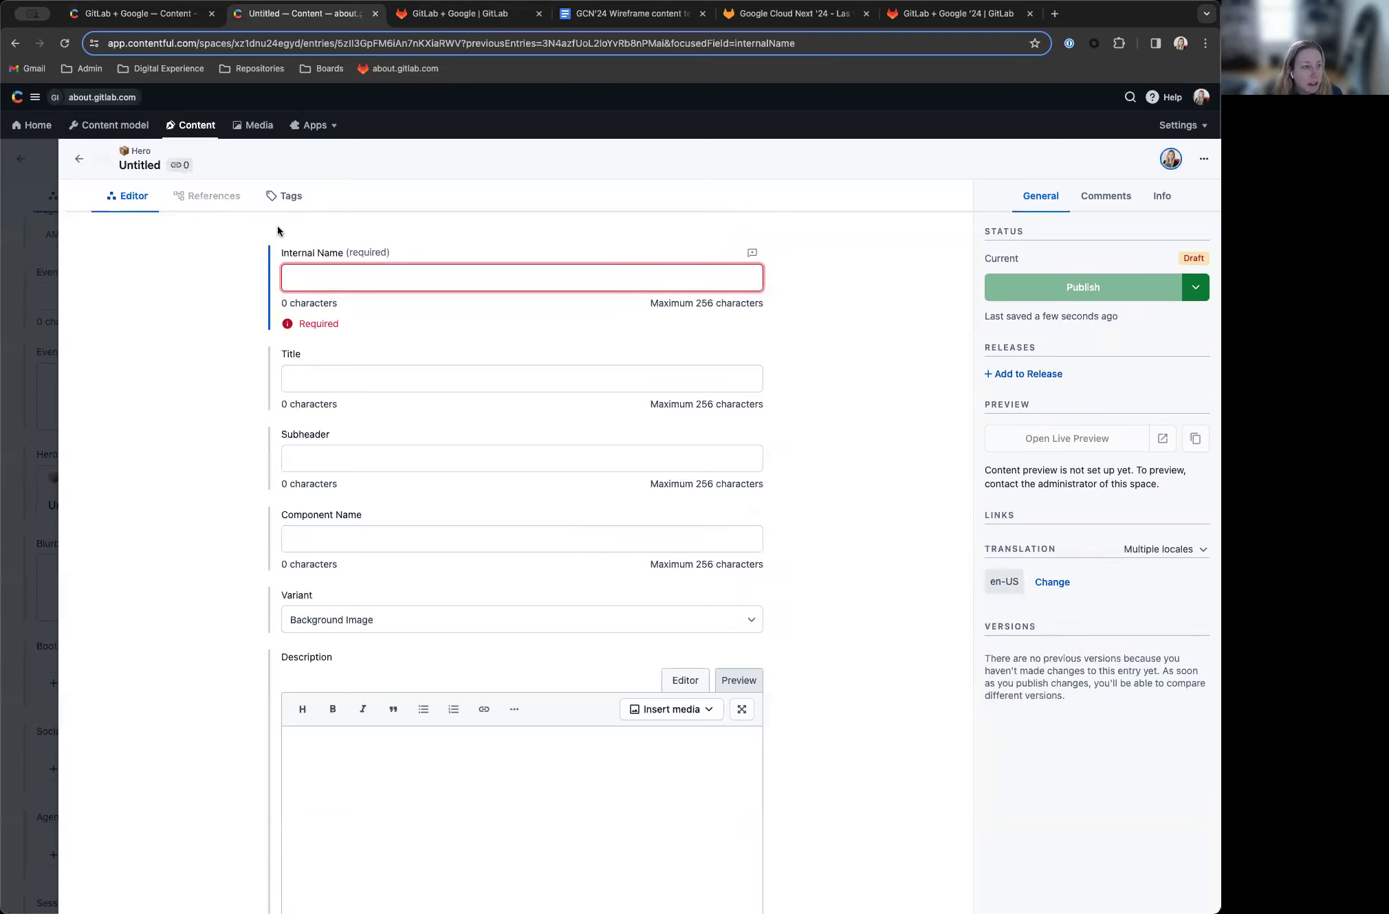
# Step: Copy the '23 hero's Internal Name into the new hero and extend it to "Hero: GitLab + Google 2024"
pyautogui.click(138, 13)
pyautogui.scroll(10, 379, 387)
pyautogui.scroll(-10, 379, 383)
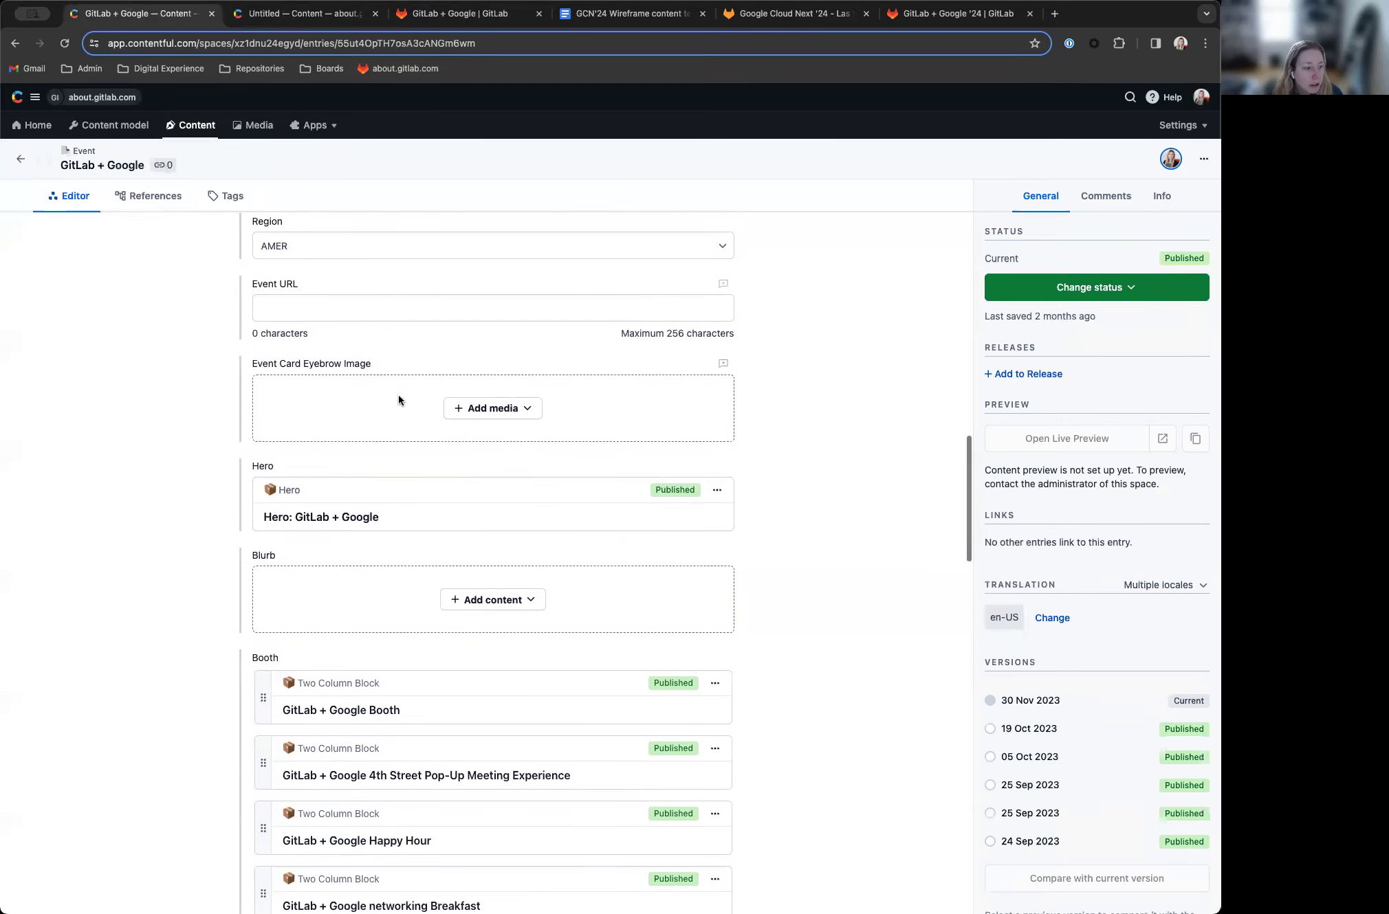
pyautogui.click(482, 497)
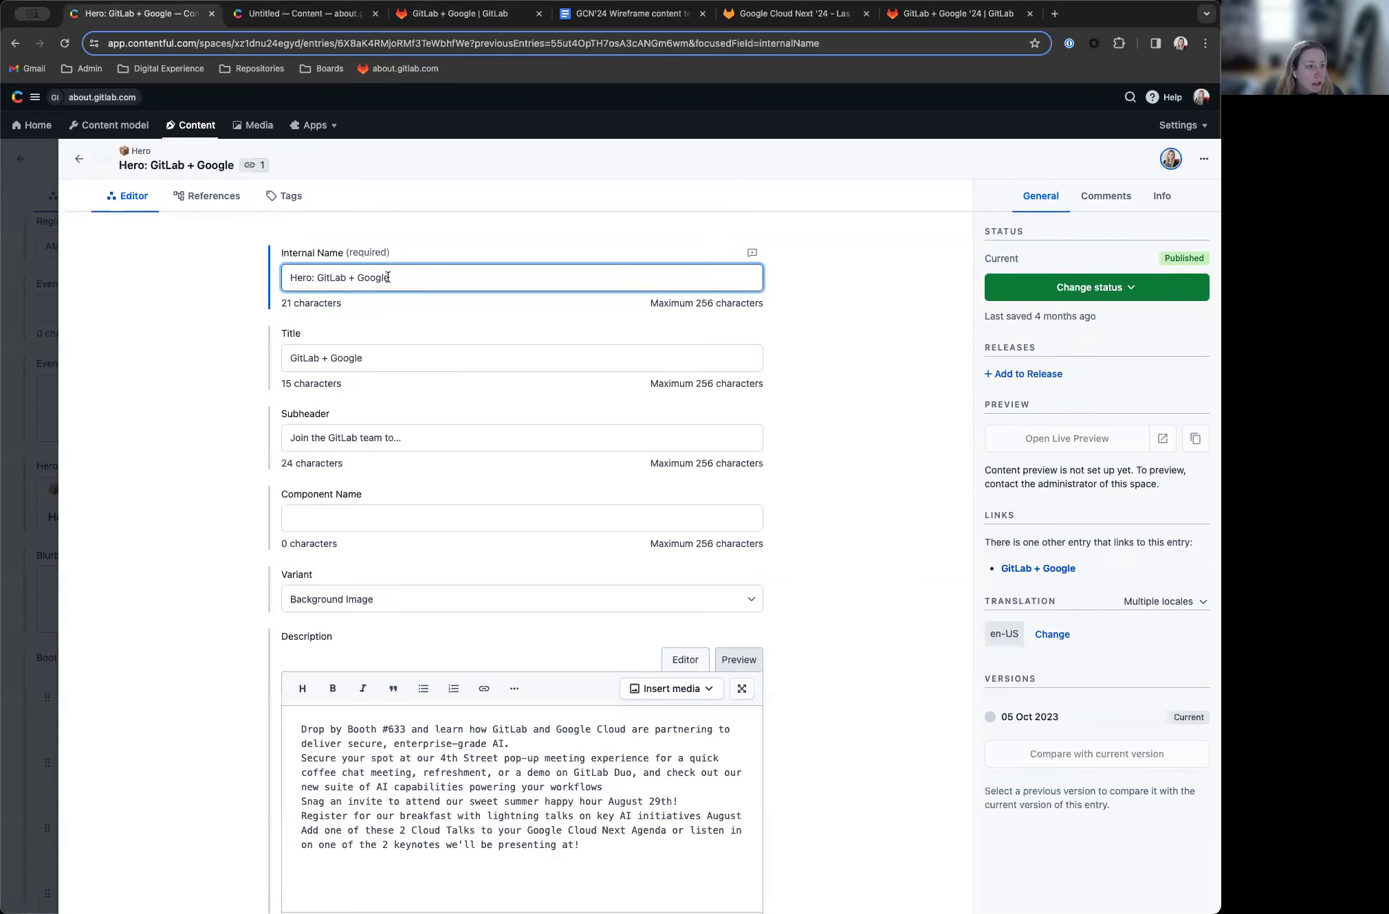
pyautogui.tripleClick(395, 276)
pyautogui.press('super+c')
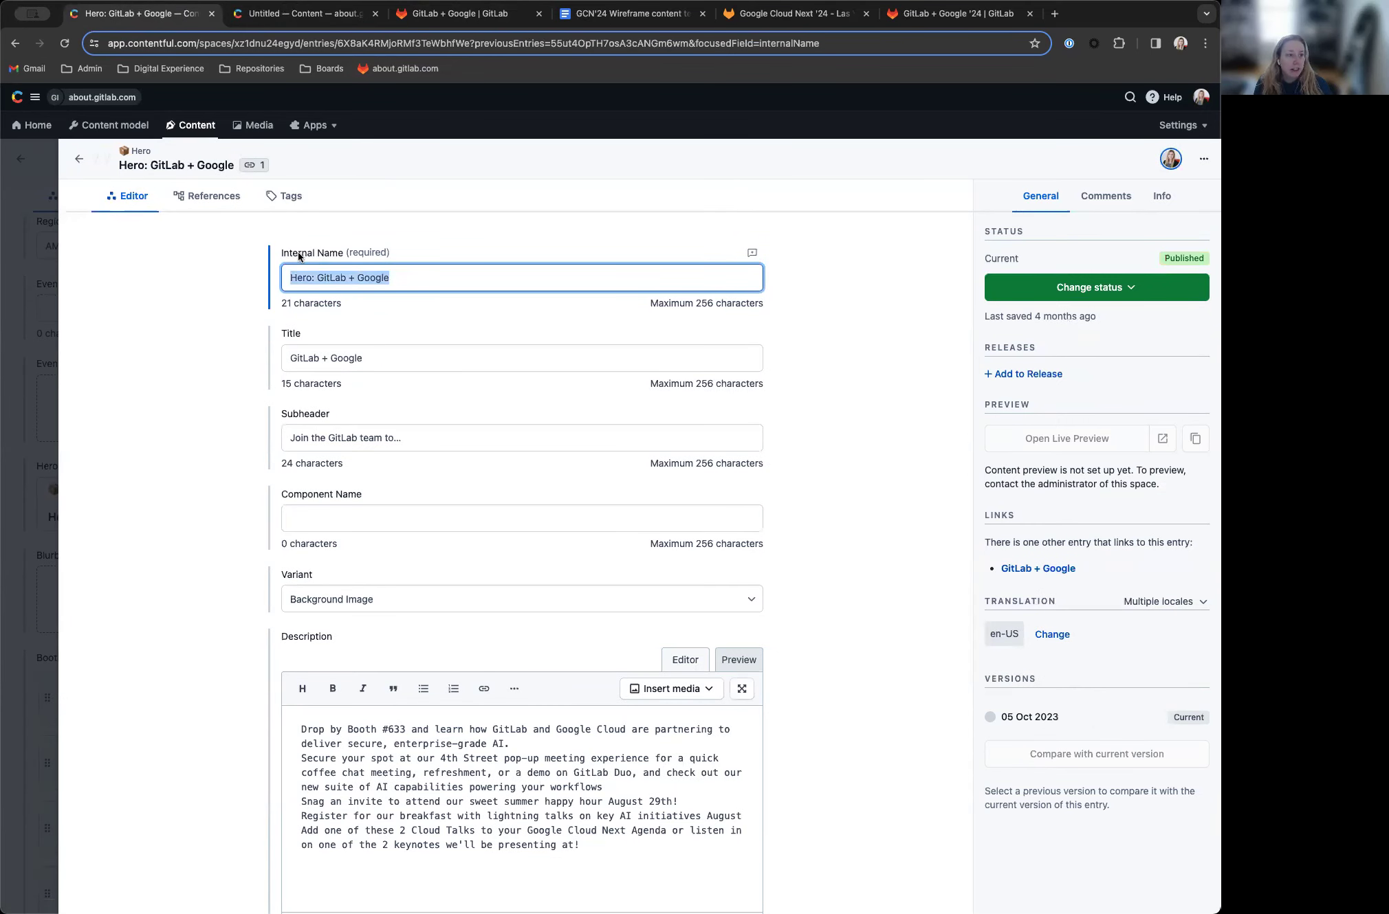
pyautogui.hotkey('ctrl', 'Tab')
pyautogui.press('super+v')
pyautogui.write('2023')
pyautogui.press('BackSpace')
pyautogui.write('4')
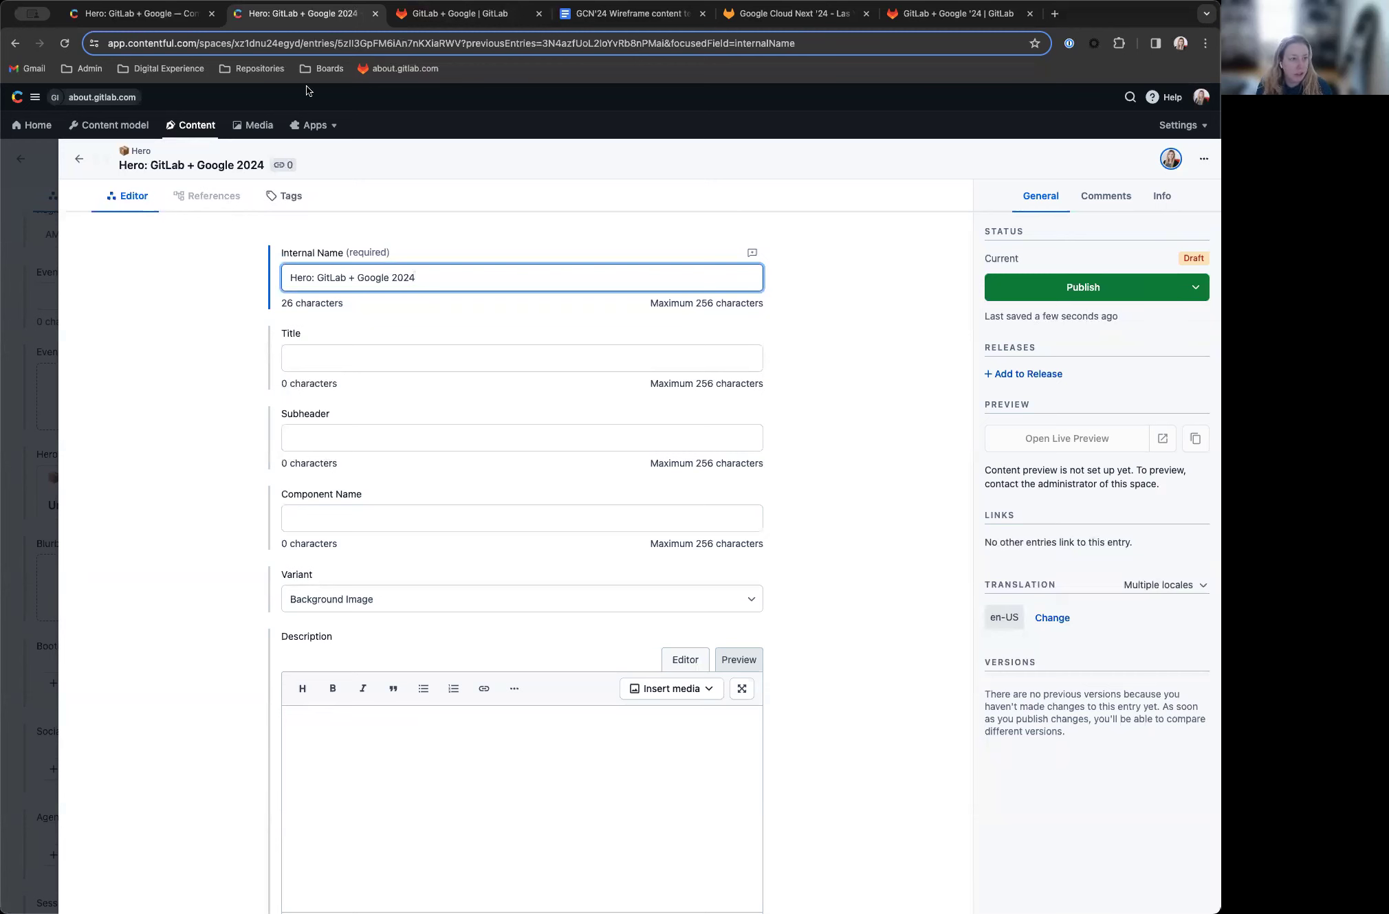
# Step: Copy the Title "GitLab + Google" from the '23 hero into the new hero's Title
pyautogui.click(148, 13)
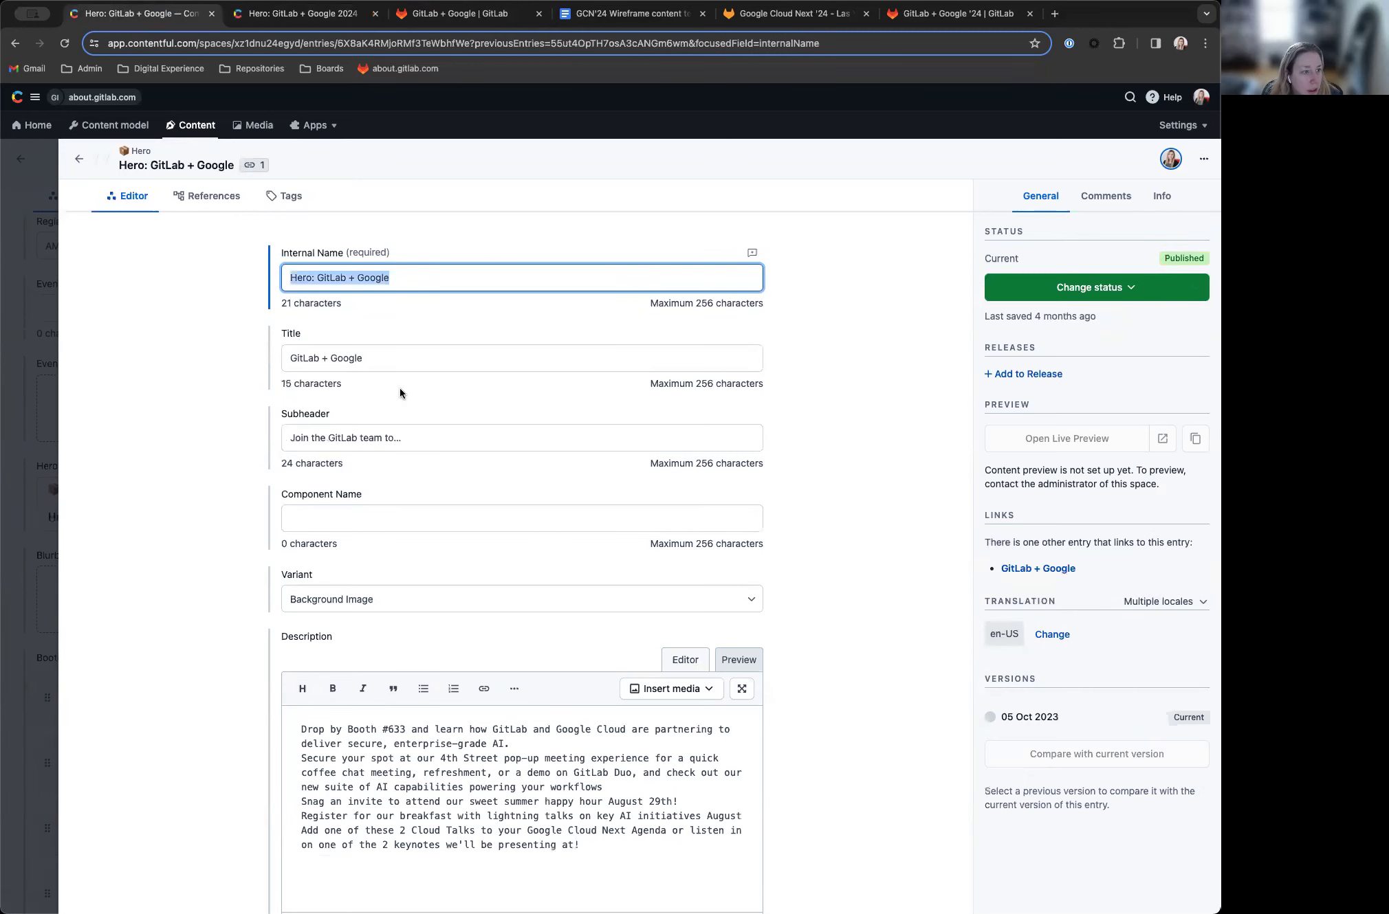
pyautogui.press('Tab')
pyautogui.press('super+c')
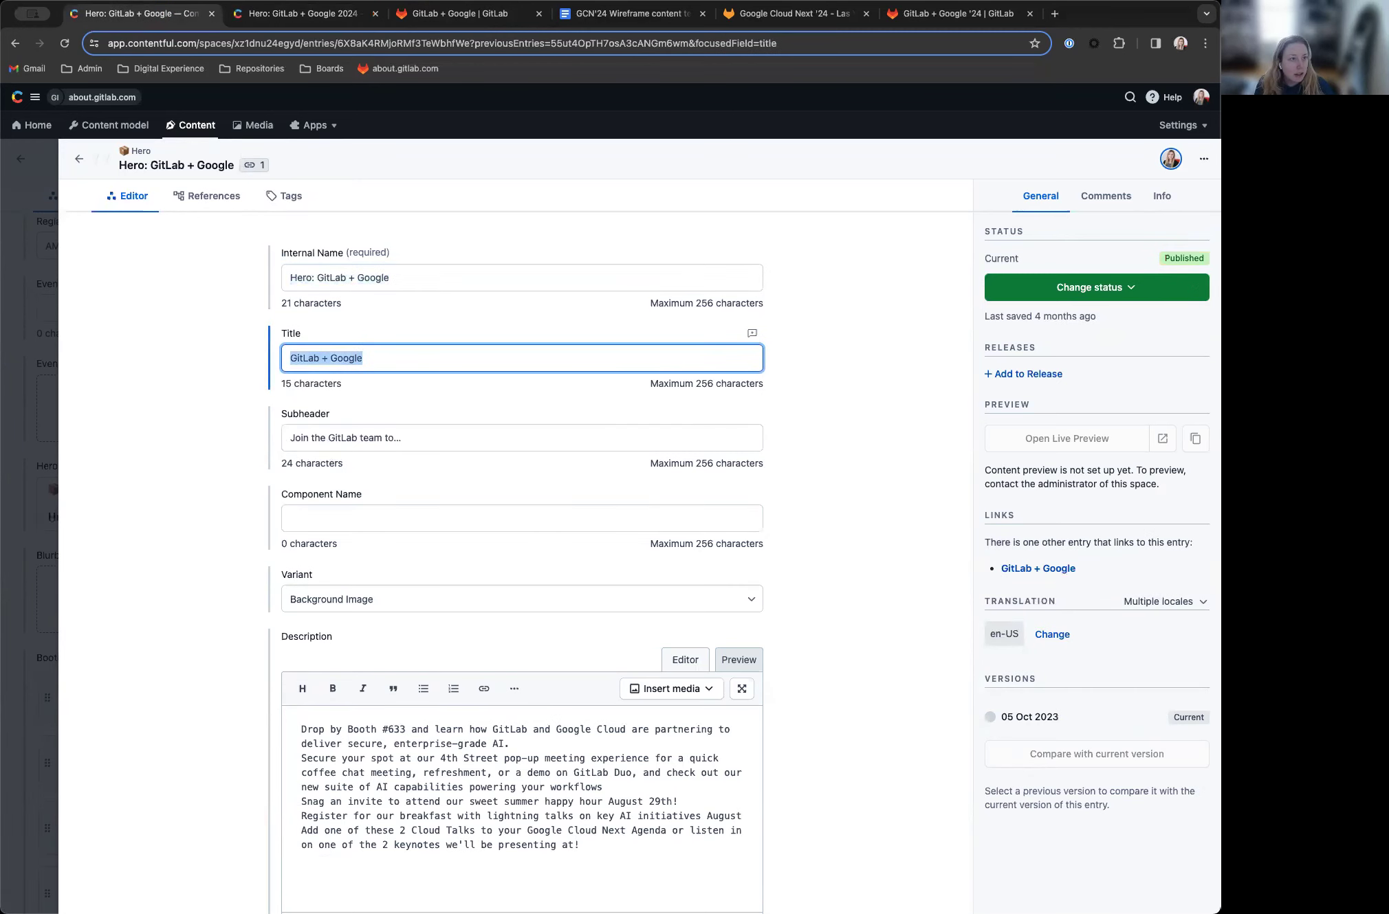
pyautogui.click(304, 15)
pyautogui.click(401, 357)
pyautogui.press('super+v')
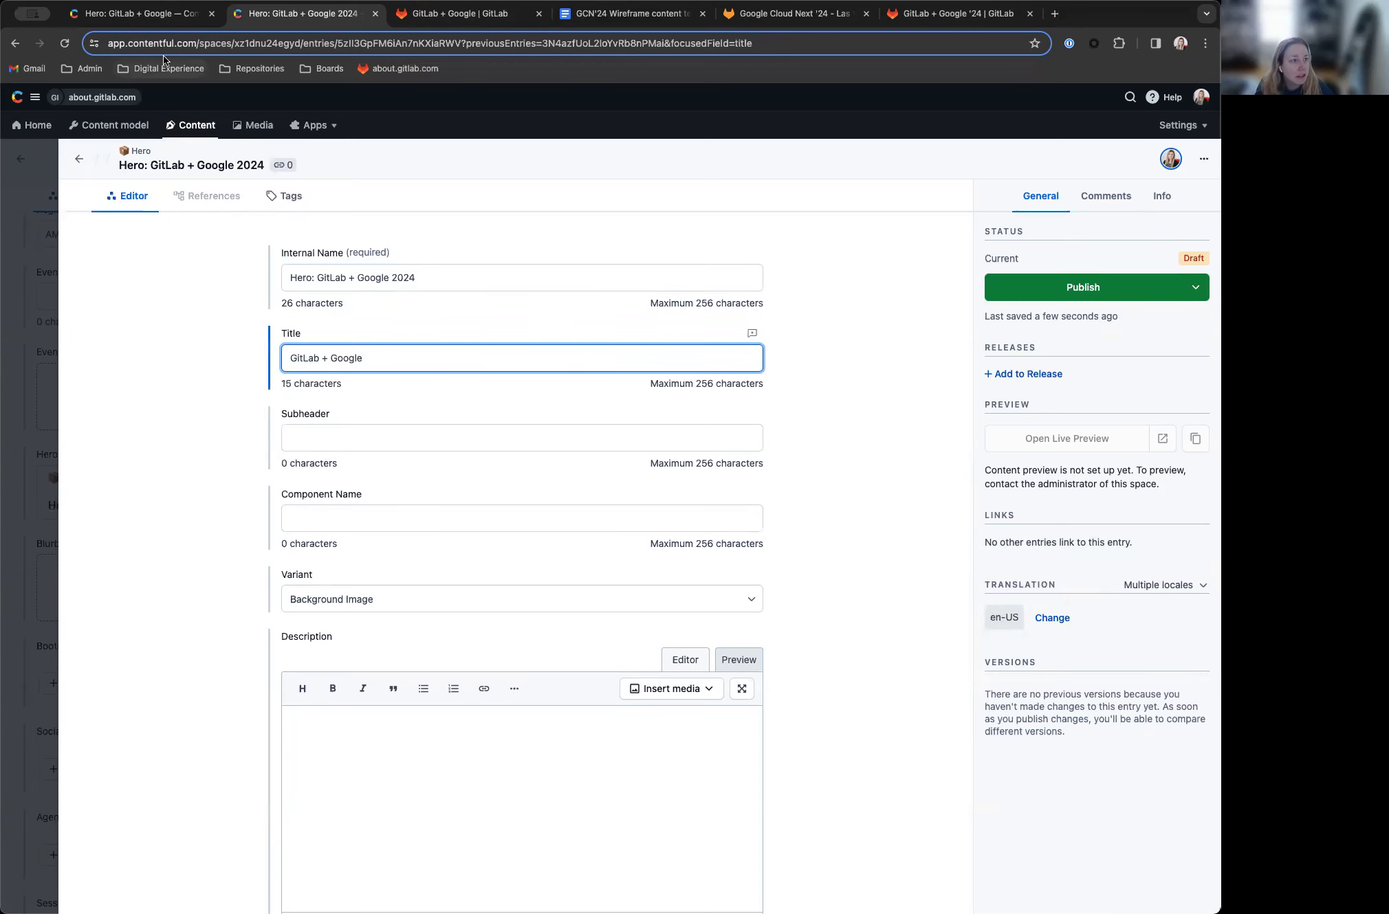
# Step: Check the subheader's place in the live '23 hero and read the Hero section of the GCN'24 wireframe document
pyautogui.click(153, 15)
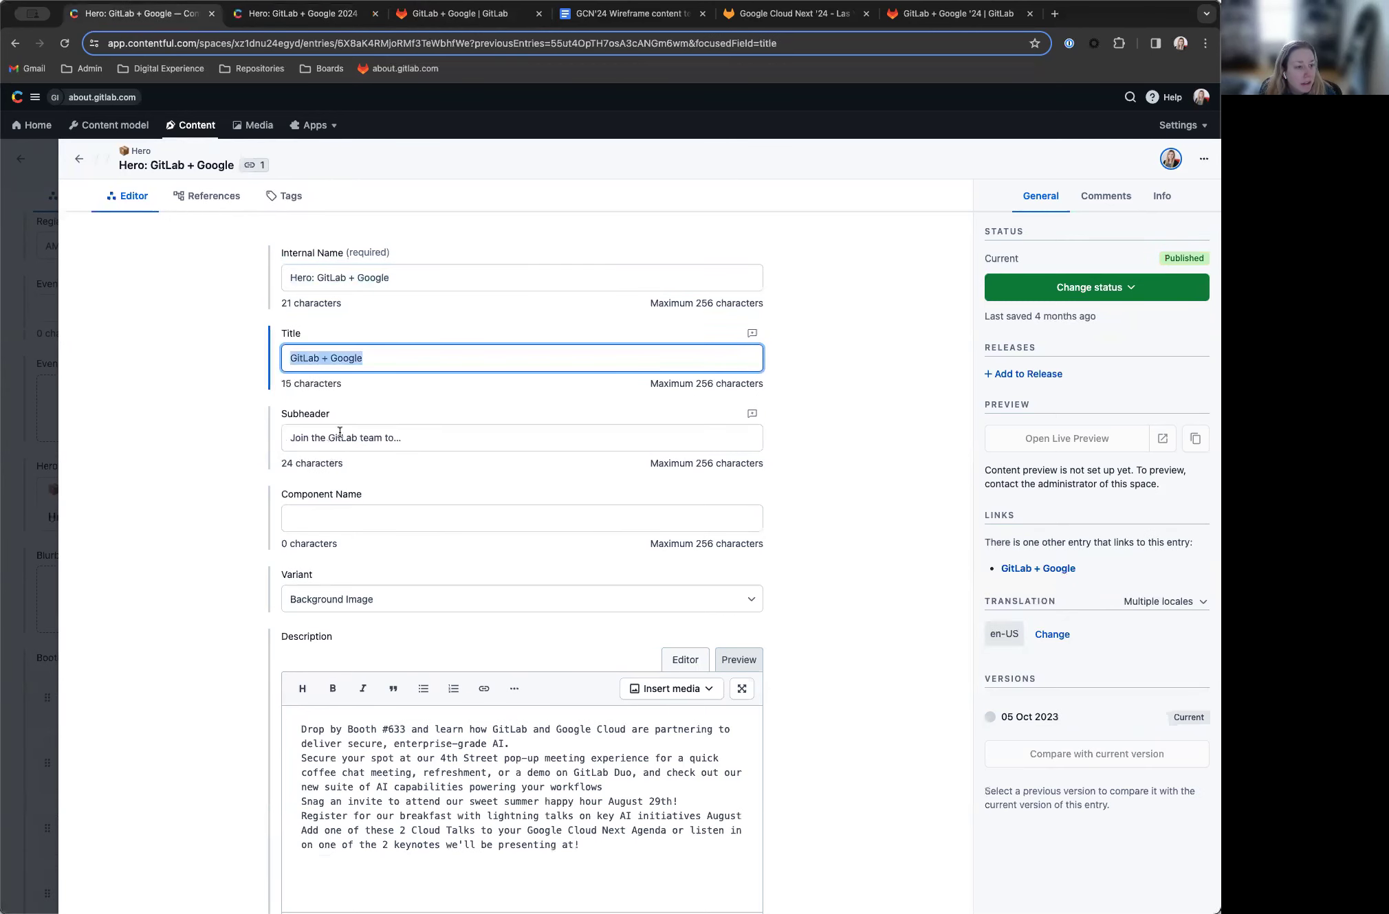
pyautogui.press('super+3')
pyautogui.moveTo(706, 211); pyautogui.dragTo(851, 215)
pyautogui.click(851, 214)
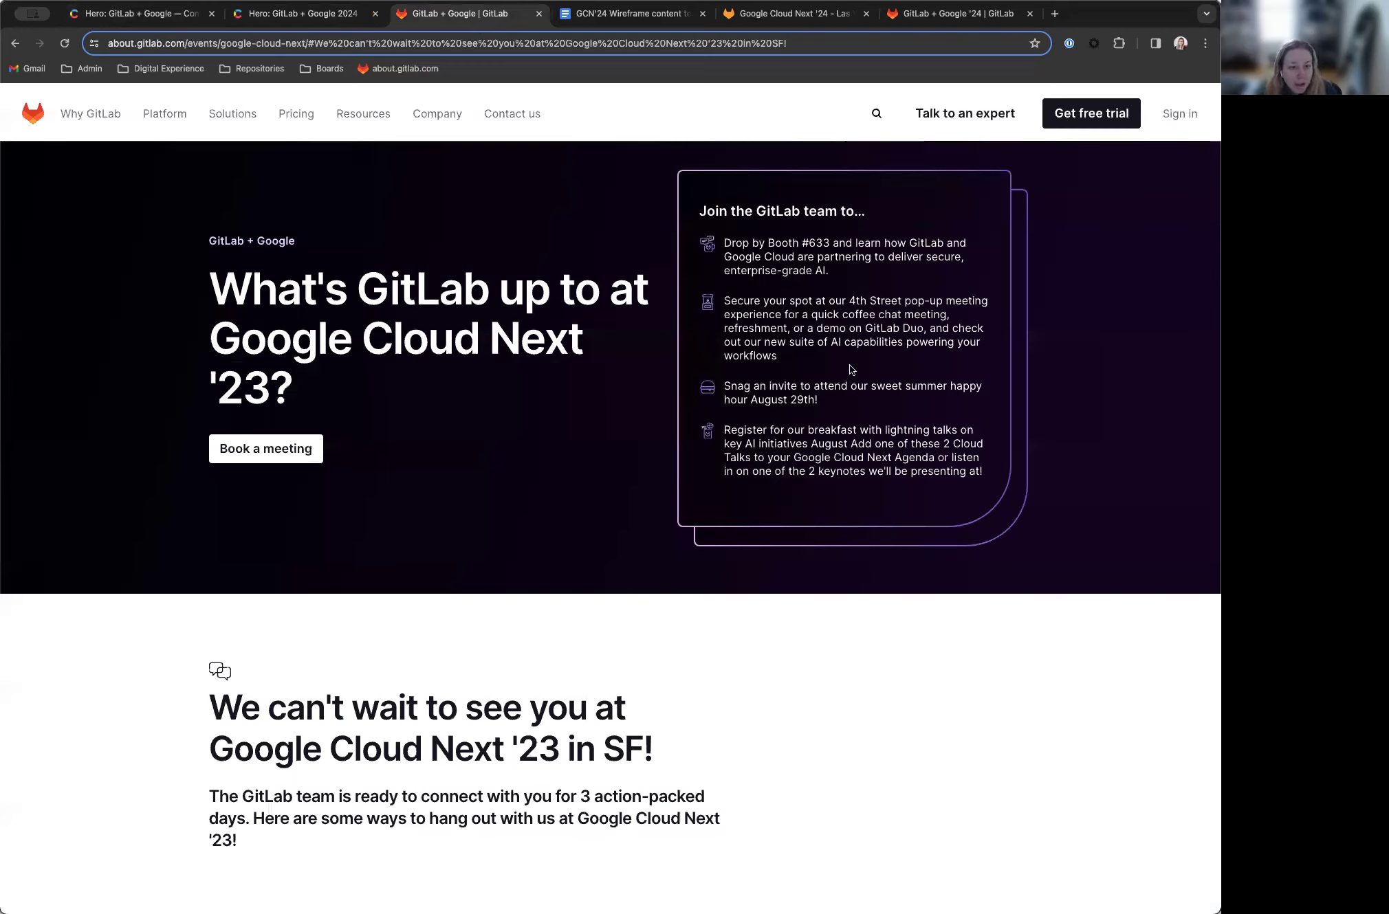
pyautogui.click(614, 15)
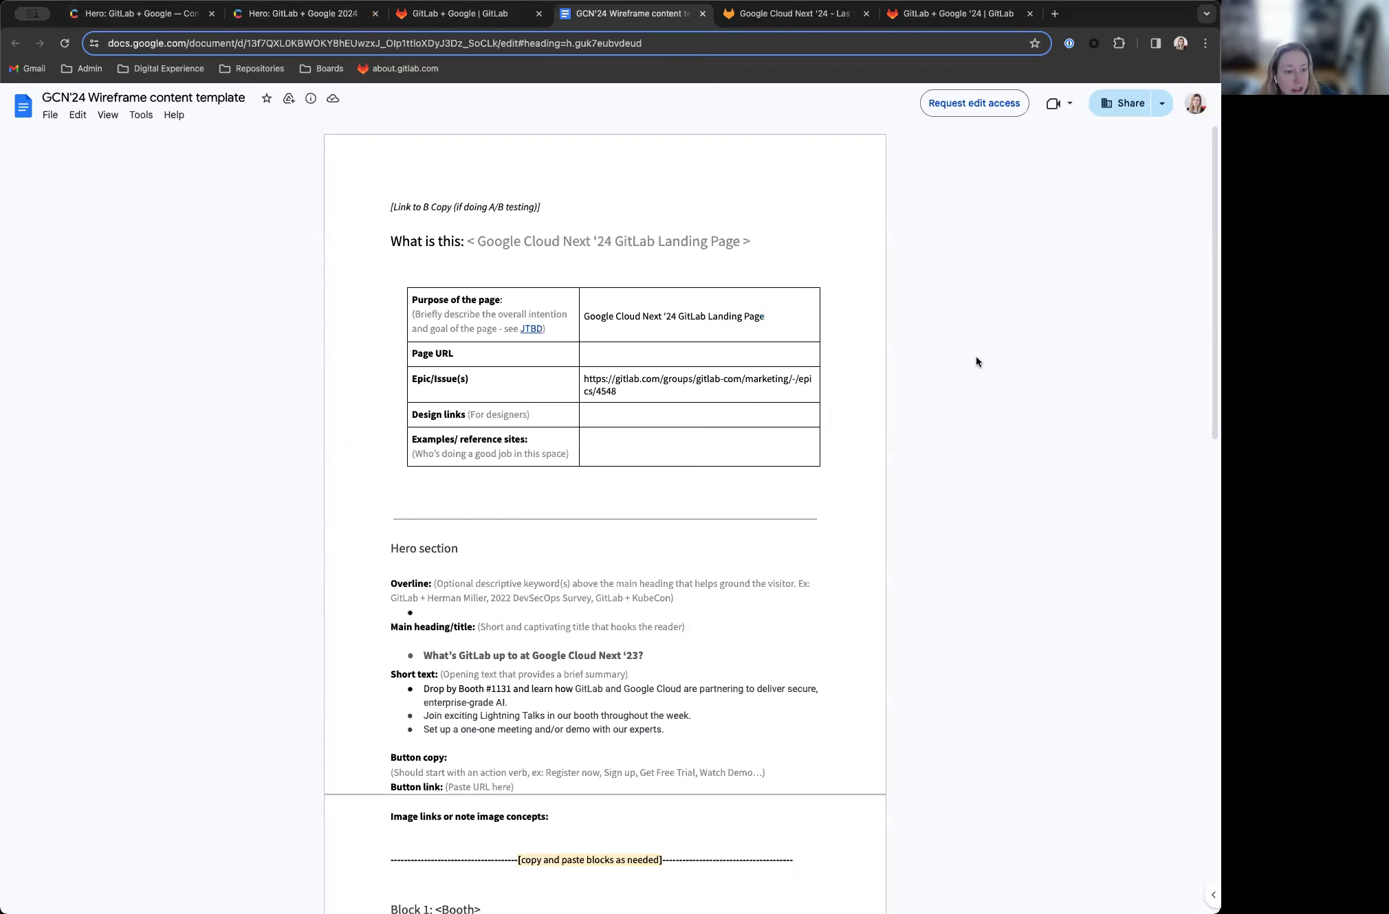
pyautogui.scroll(-2, 667, 591)
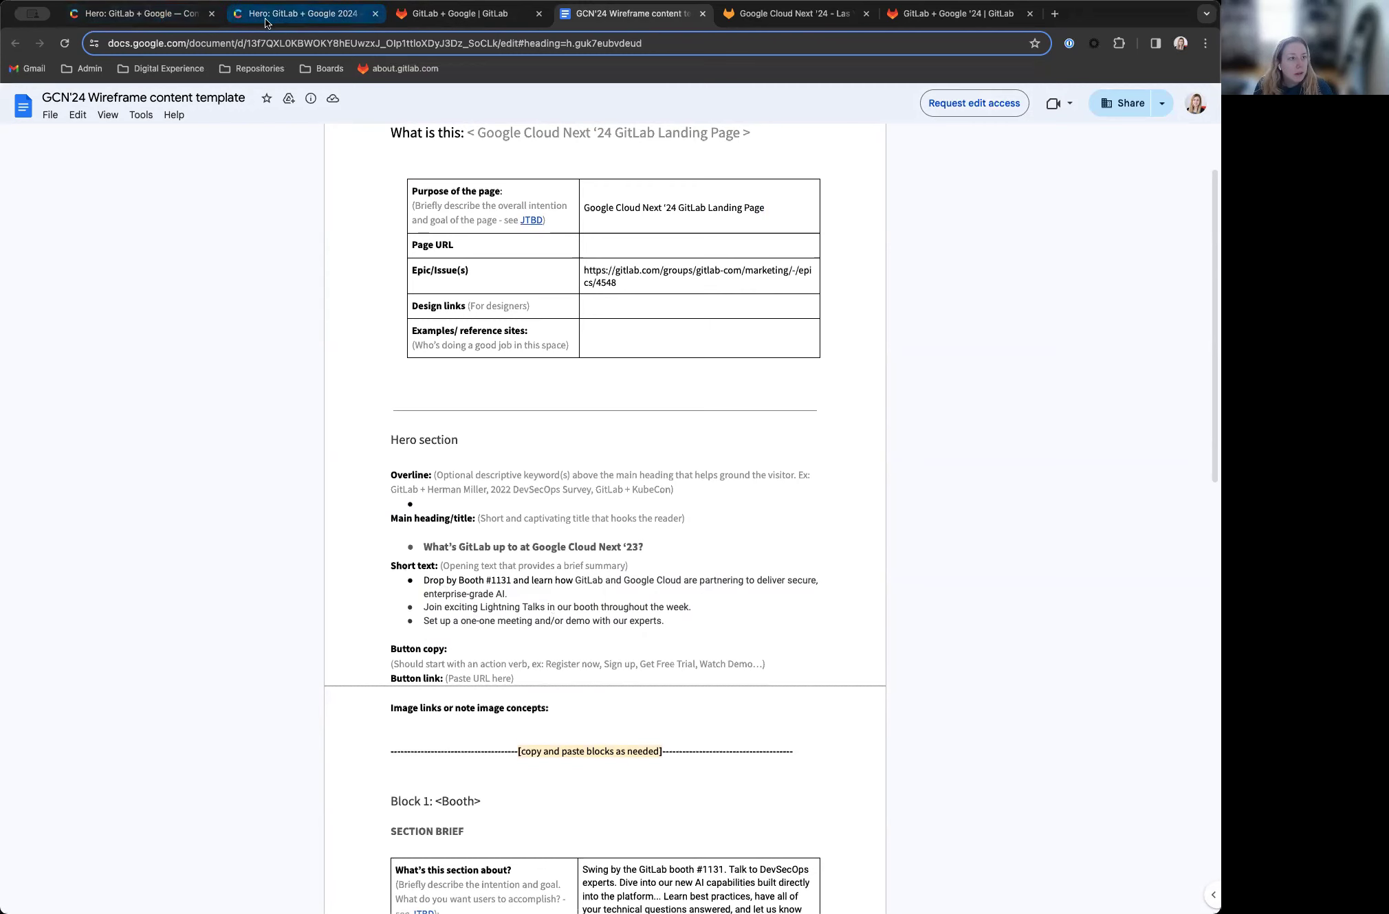
# Step: Copy the Subheader "Join the GitLab team to..." from the '23 hero into the 2024 hero's Subheader
pyautogui.click(155, 19)
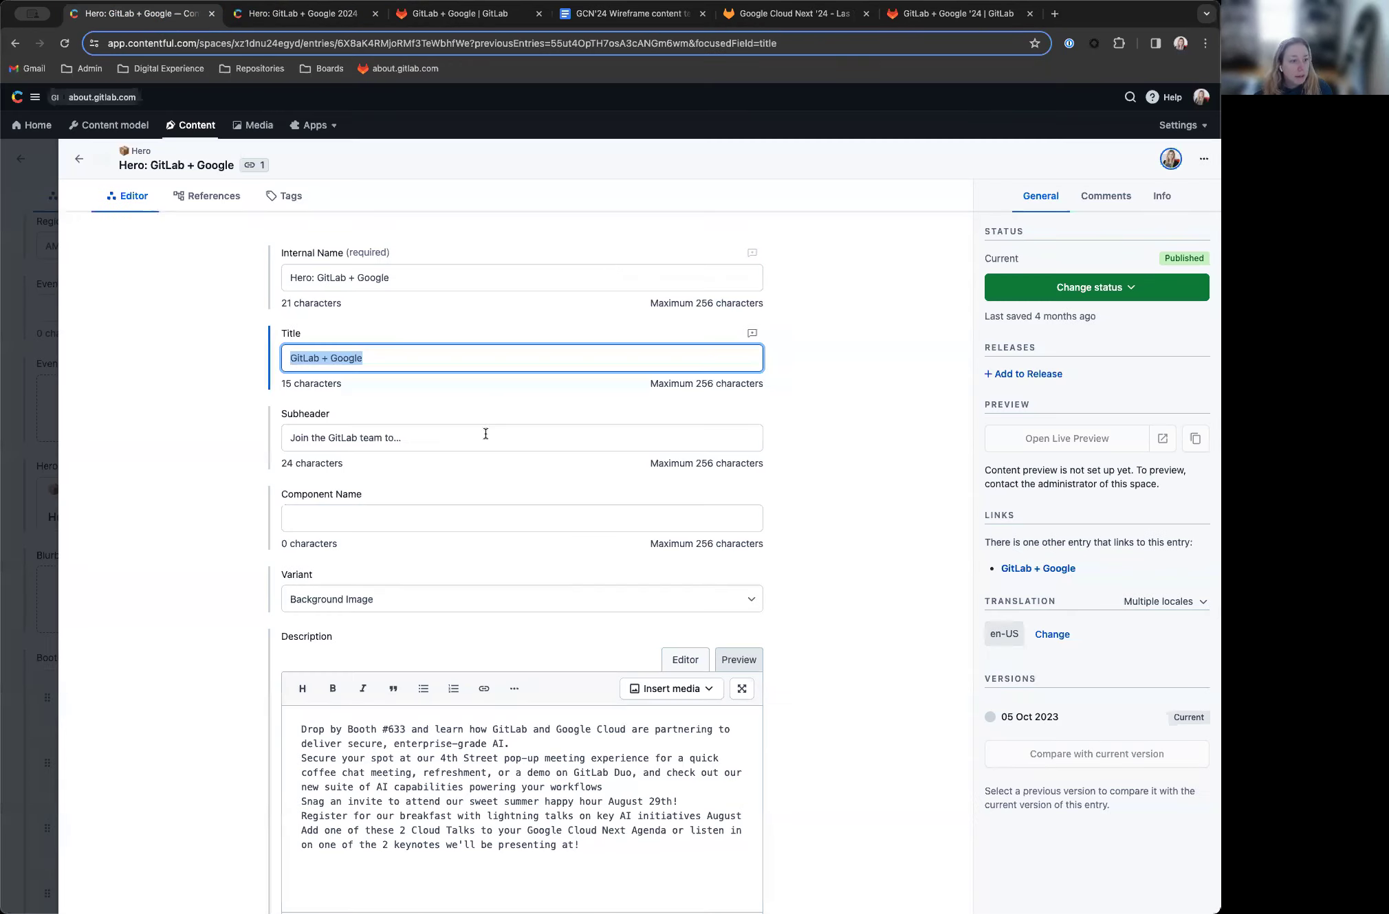
pyautogui.scroll(-1, 429, 438)
pyautogui.press('Tab')
pyautogui.hotkey('ctrl', 'c')
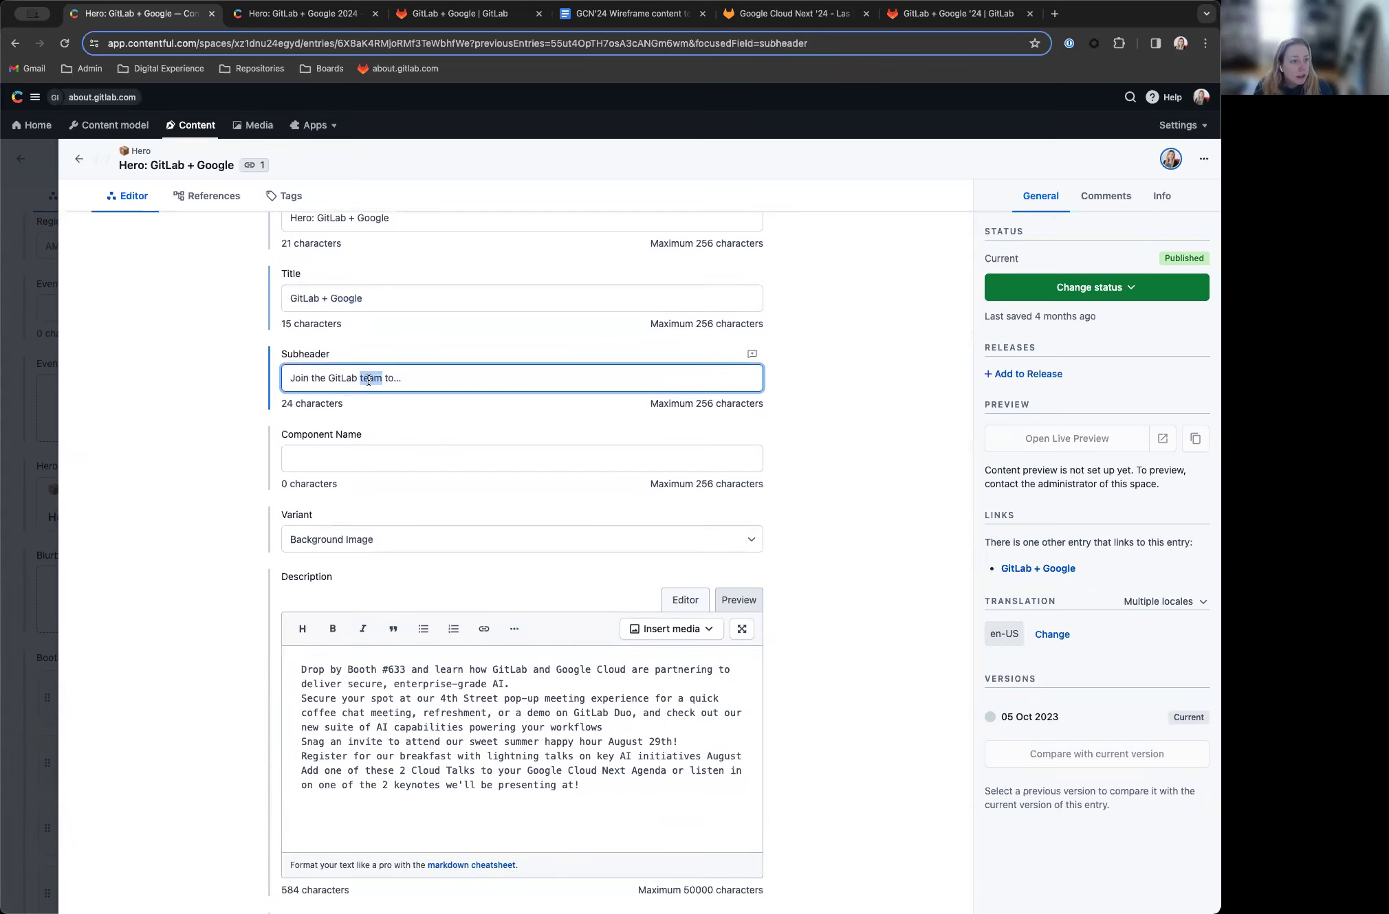
pyautogui.hotkey('ctrl', 'Tab')
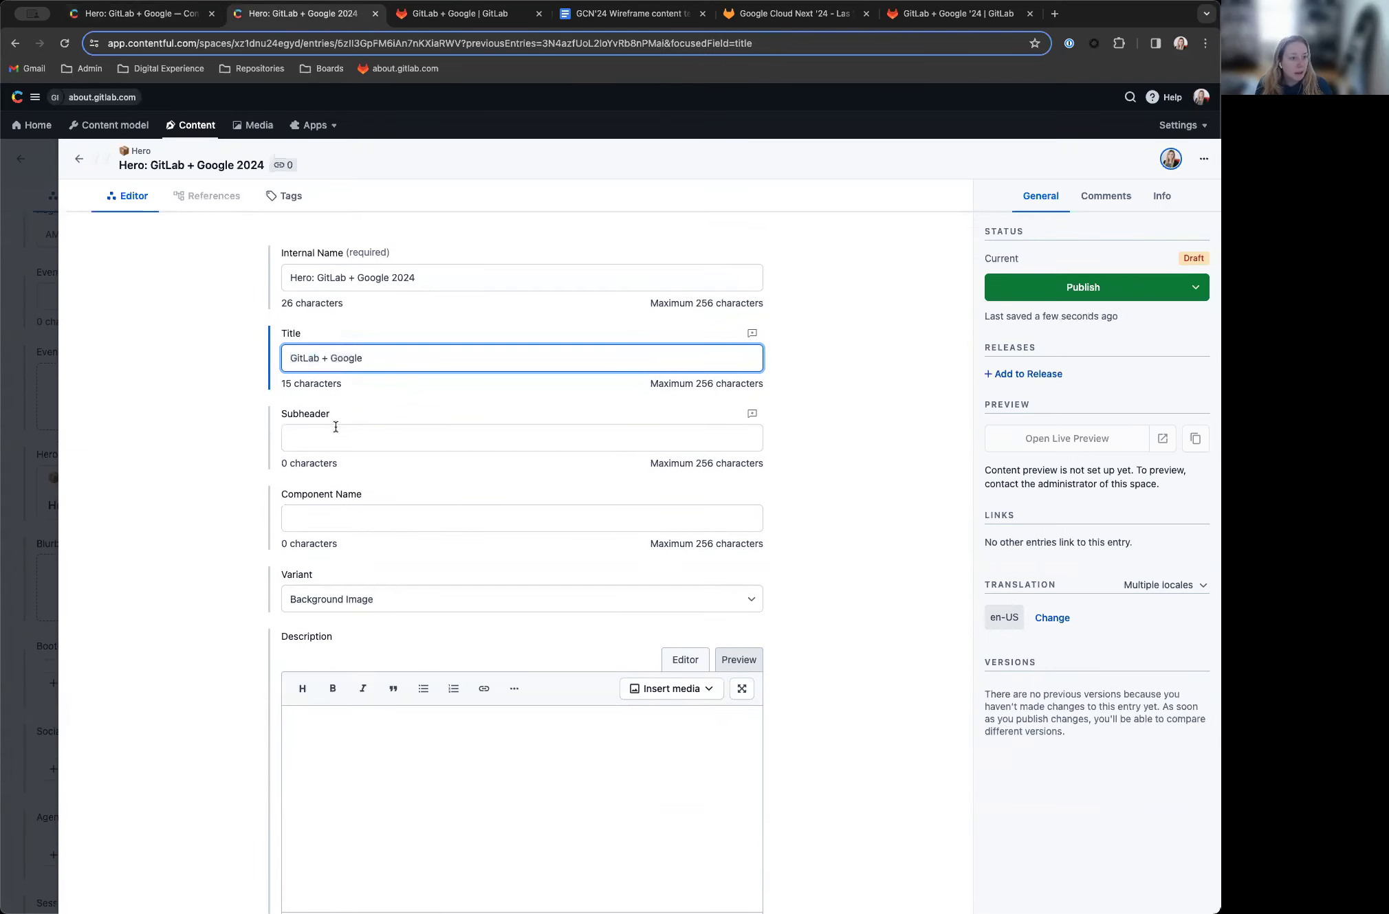
pyautogui.click(350, 445)
pyautogui.hotkey('ctrl', 'v')
pyautogui.hotkey('ctrl', 'shift', 'Tab')
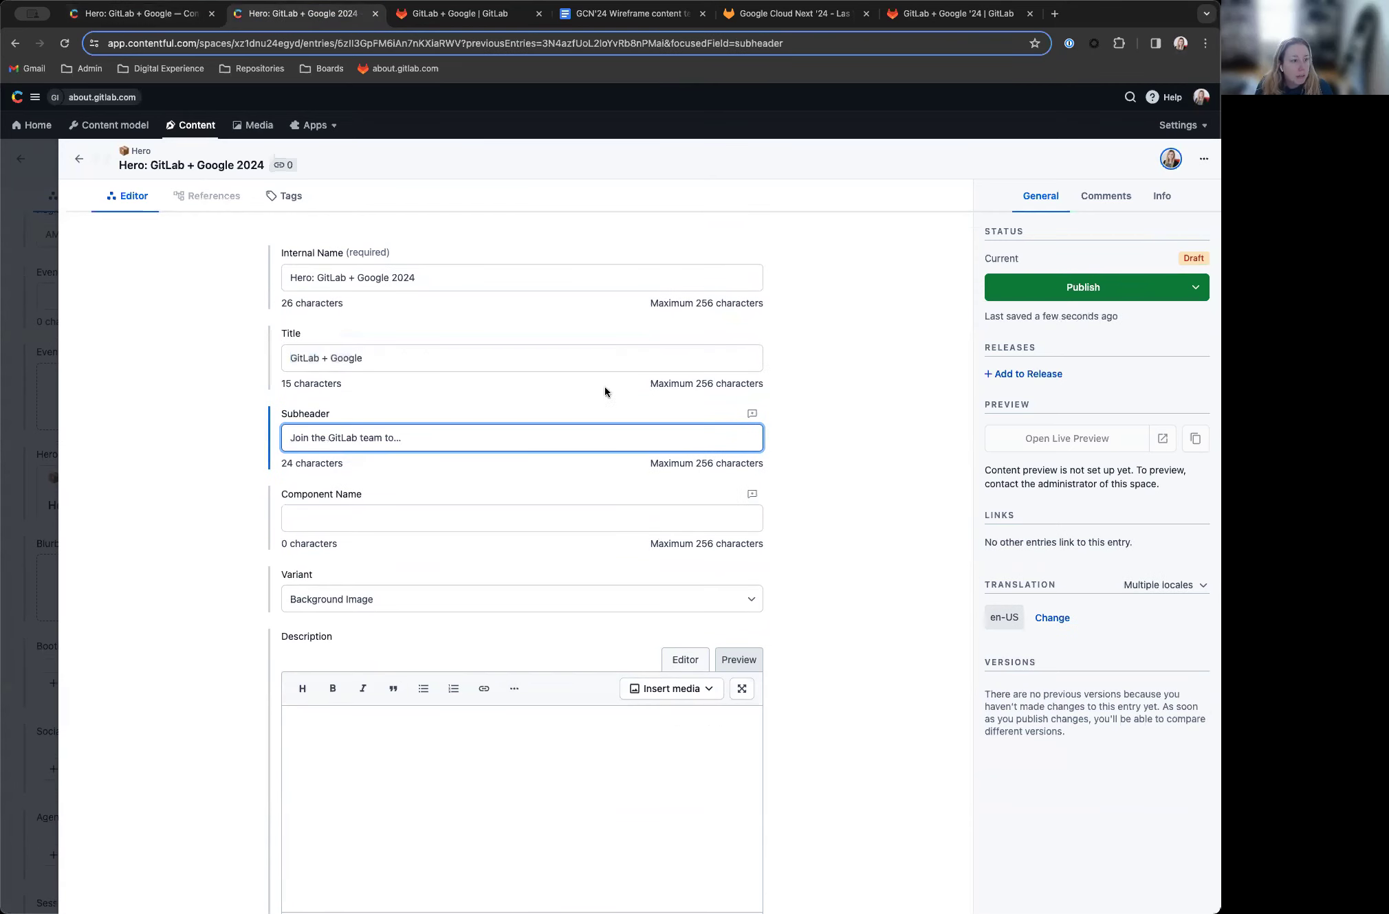
# Step: Copy the wireframe's first short-text bullet, starting "Drop by Booth #1131 and learn how", into the 2024 hero's Description
pyautogui.click(623, 13)
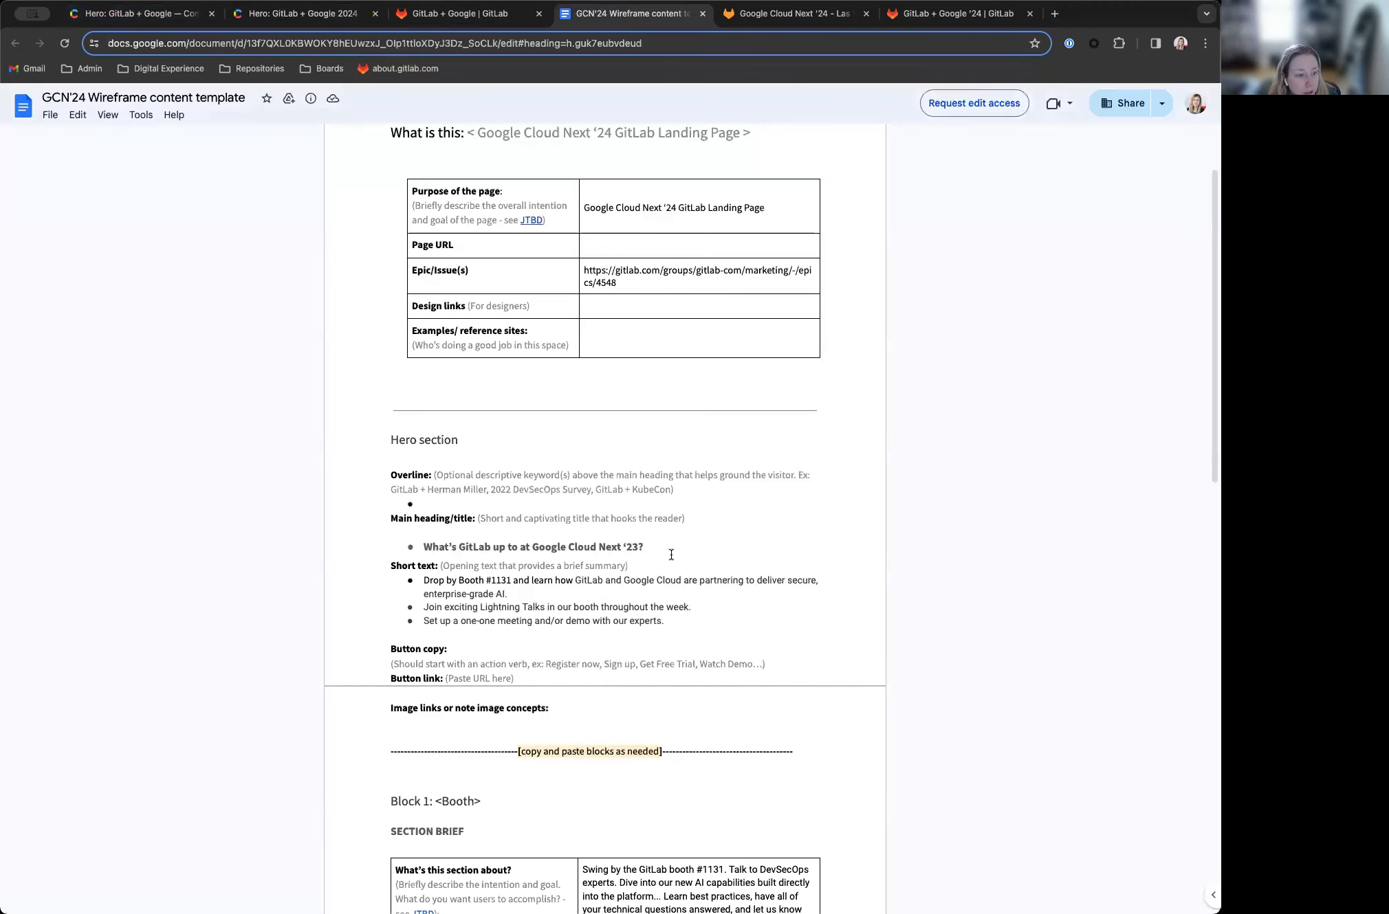
pyautogui.moveTo(421, 580); pyautogui.dragTo(510, 590)
pyautogui.press('super+c')
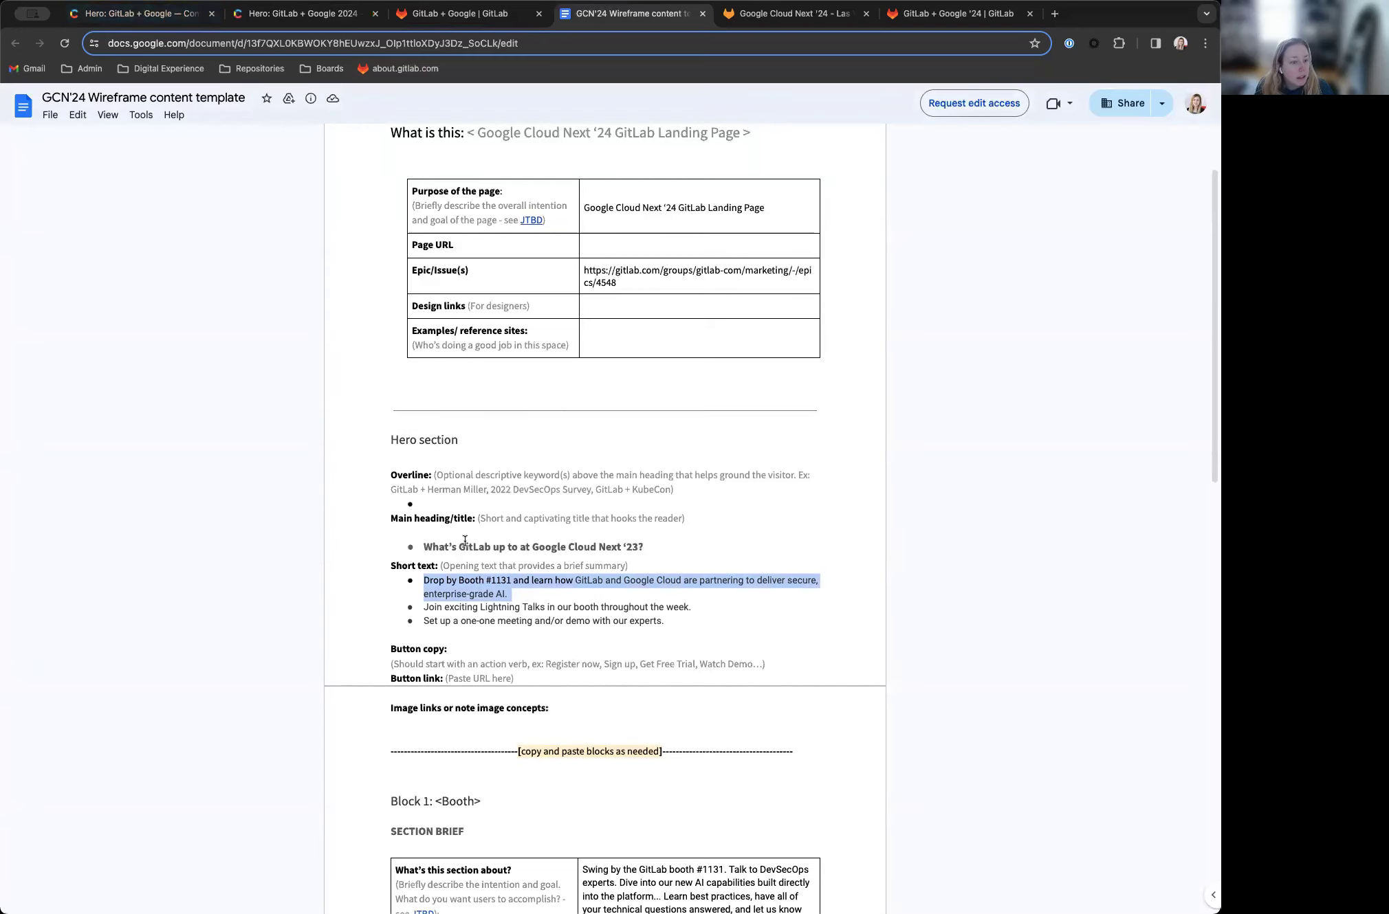
pyautogui.click(300, 14)
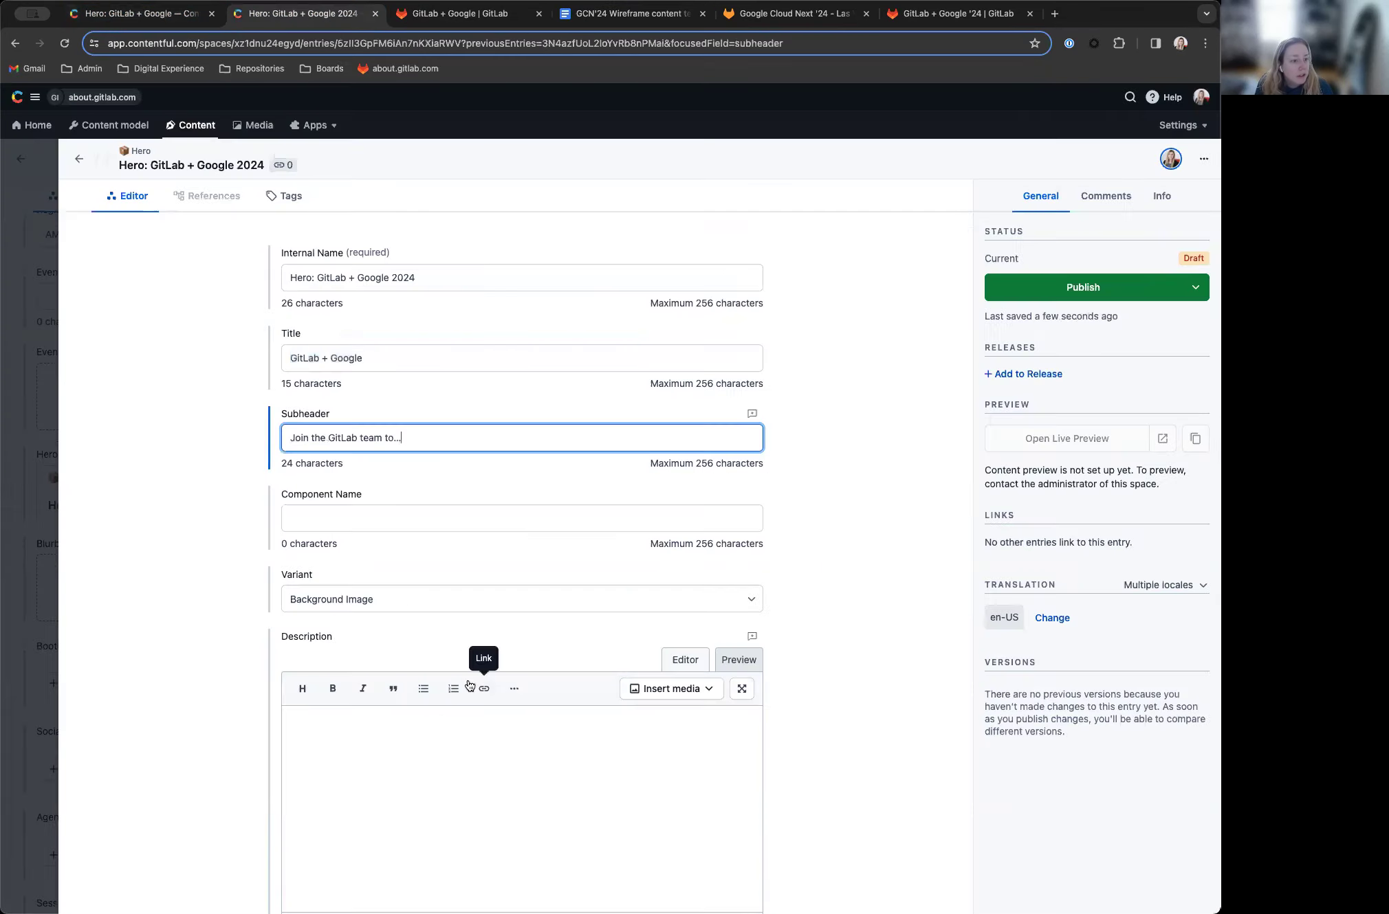
pyautogui.click(396, 744)
pyautogui.press('super+v')
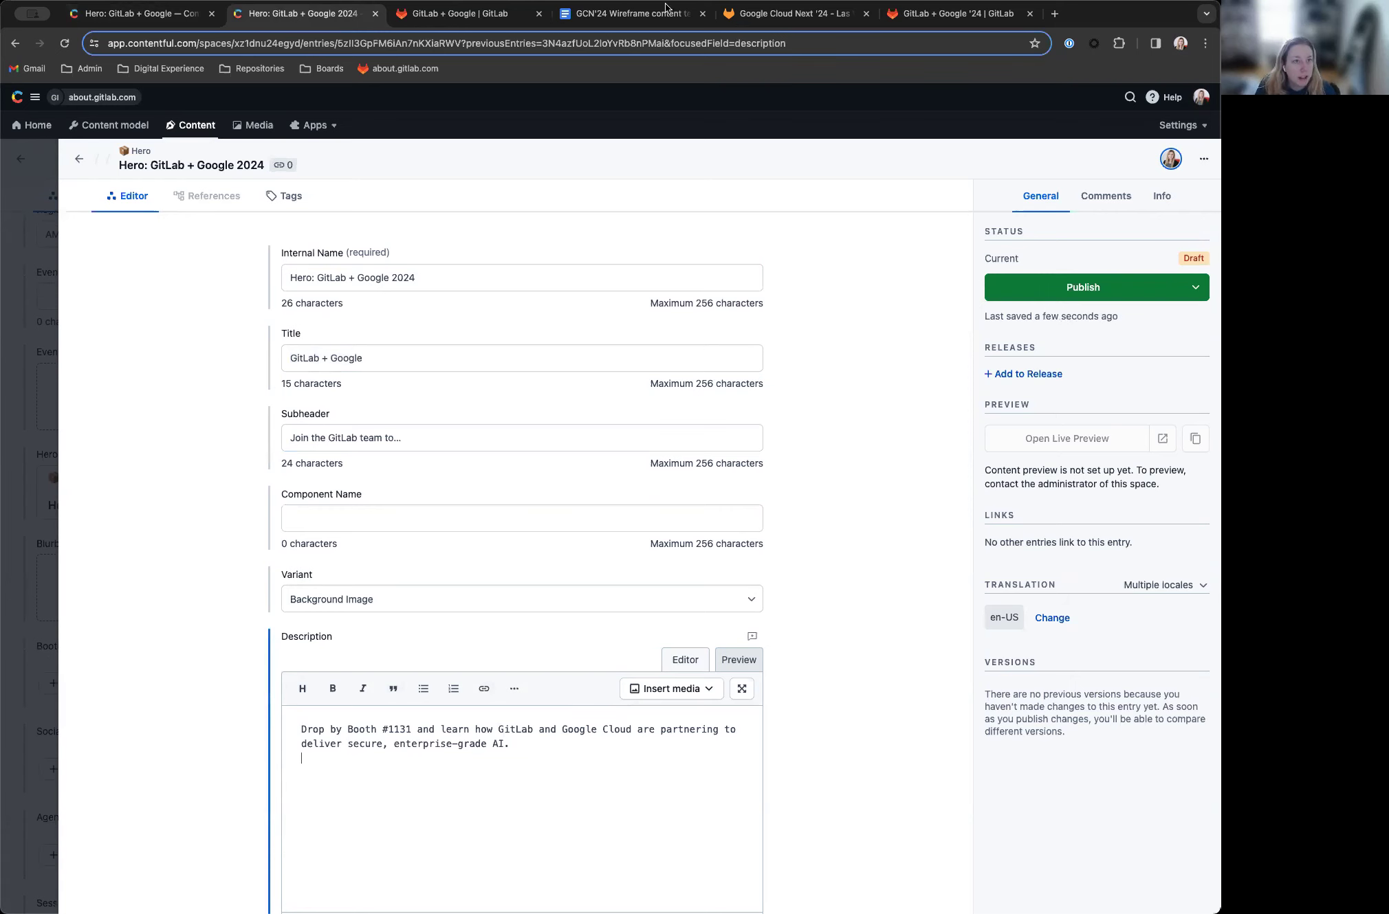
# Step: Add the wireframe's second bullet, "Join exciting Lightning Talks in our booth throughout the week.", to the 2024 hero's Description
pyautogui.click(600, 15)
pyautogui.moveTo(426, 606); pyautogui.dragTo(676, 605)
pyautogui.press('super+c')
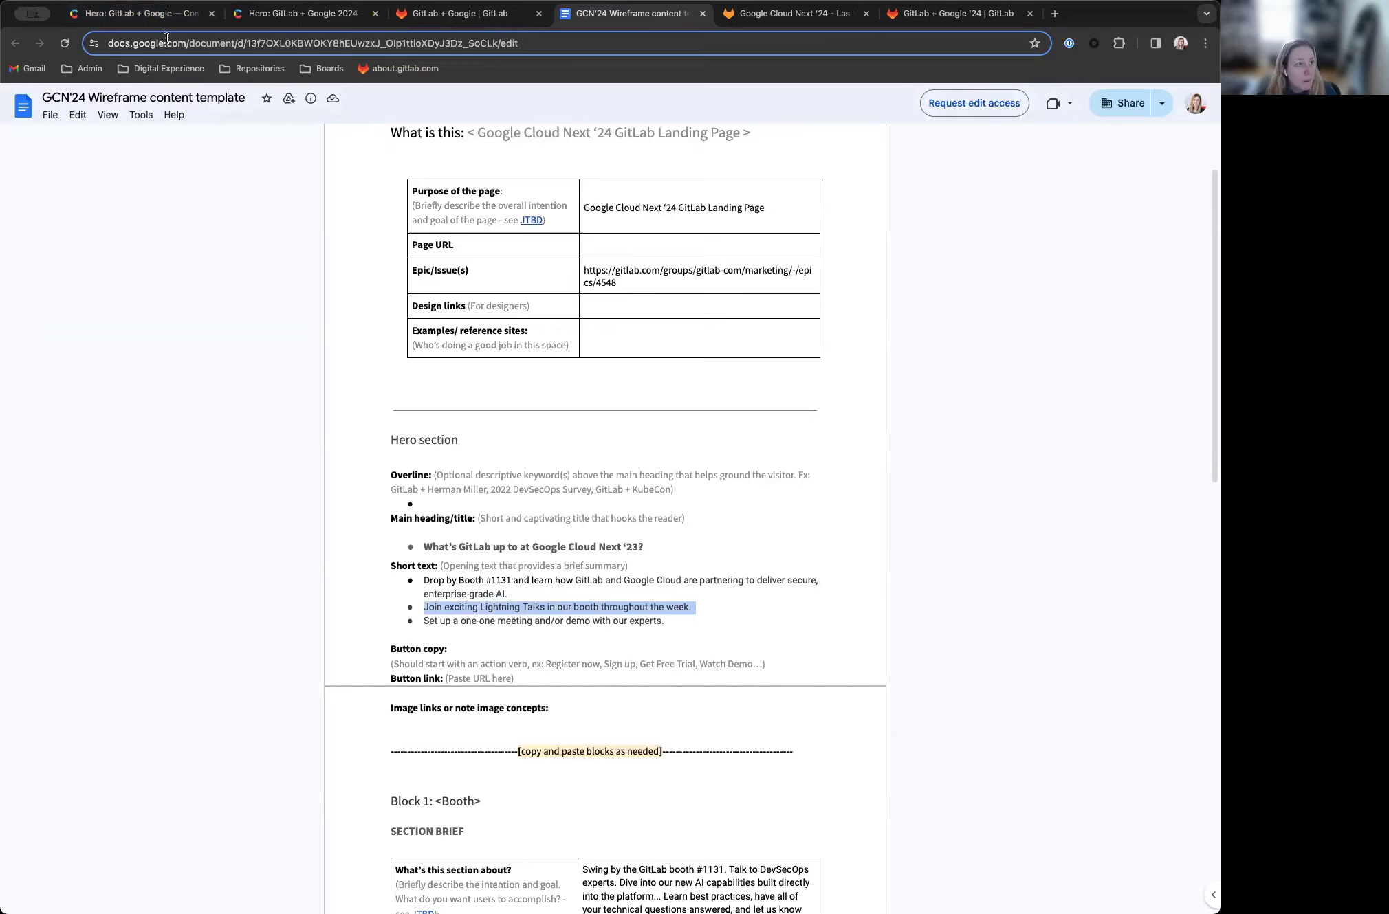
pyautogui.press('super+2')
pyautogui.press('super+v')
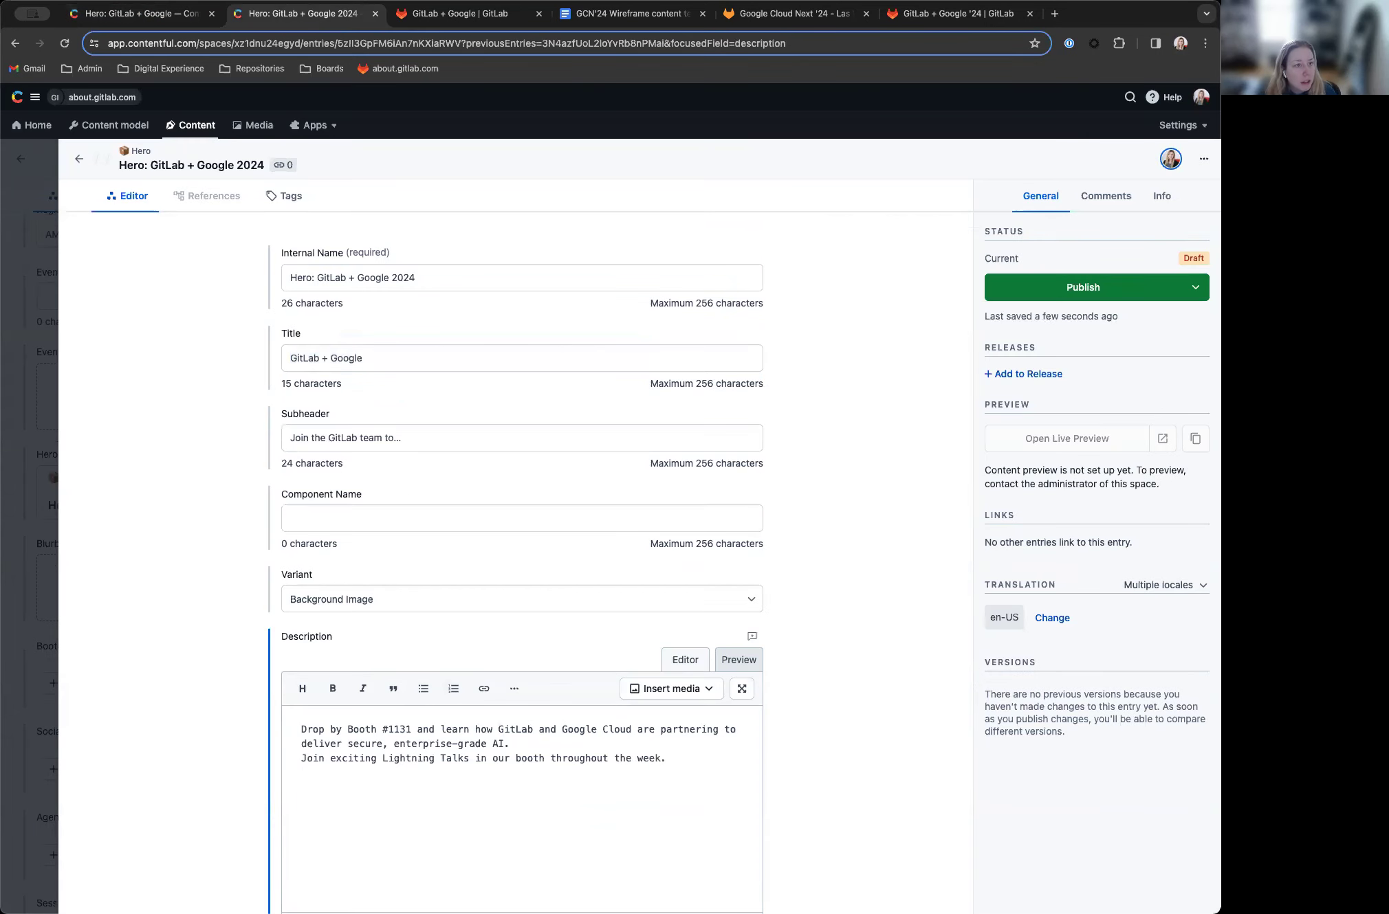
# Step: Add the wireframe's third bullet, "Set up a one-one meeting and/or demo with our experts.", to the 2024 hero's Description
pyautogui.click(626, 13)
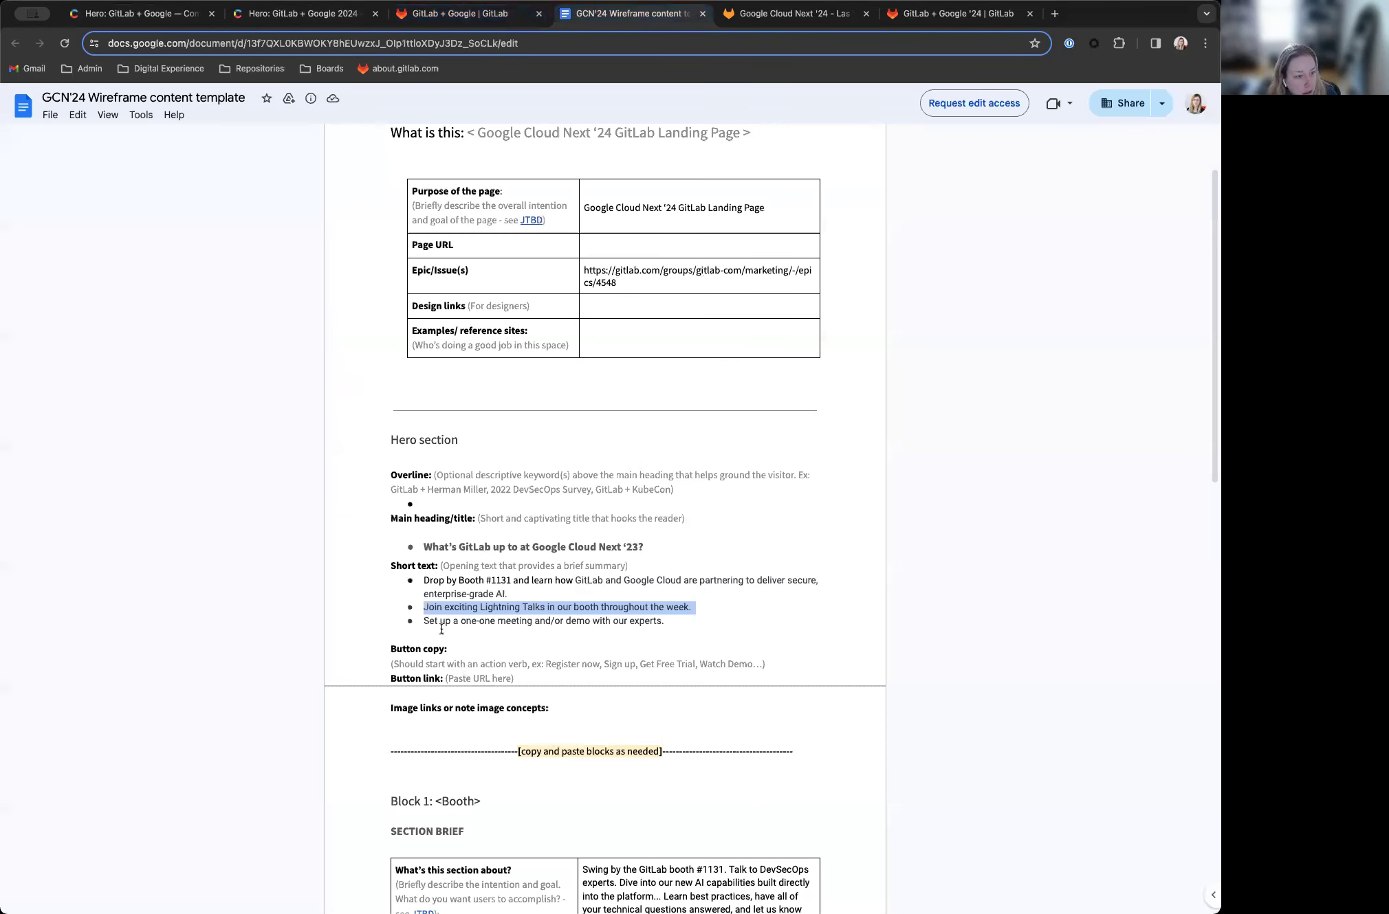
pyautogui.moveTo(424, 619); pyautogui.dragTo(666, 625)
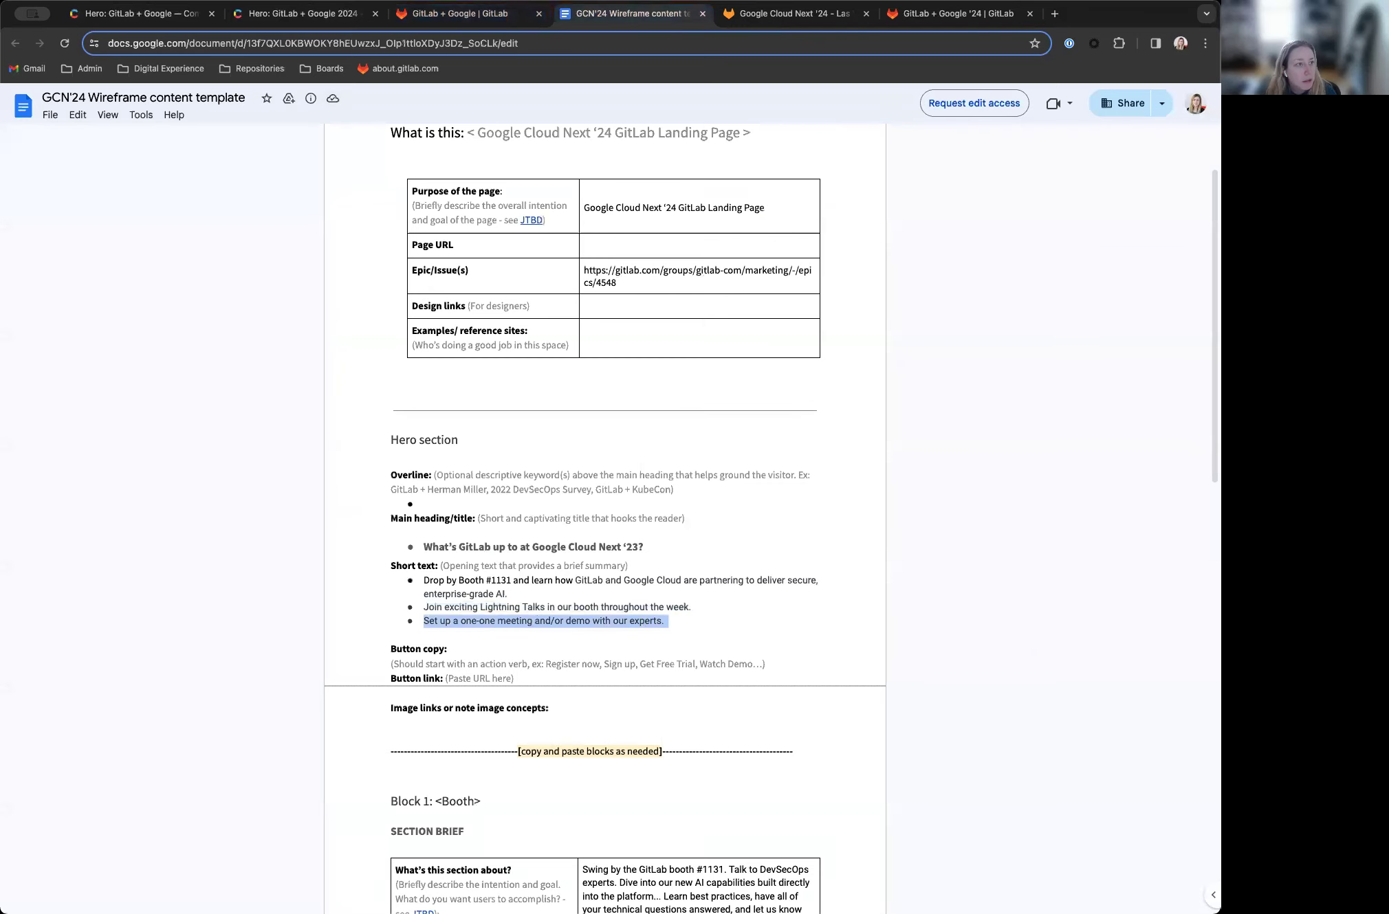
pyautogui.press('super+c')
pyautogui.press('super+2')
pyautogui.press('super+v')
# Step: Compare the '23 hero's media and CTA fields with the button and image entries in the wireframe document's Hero and Booth sections
pyautogui.scroll(-4, 528, 663)
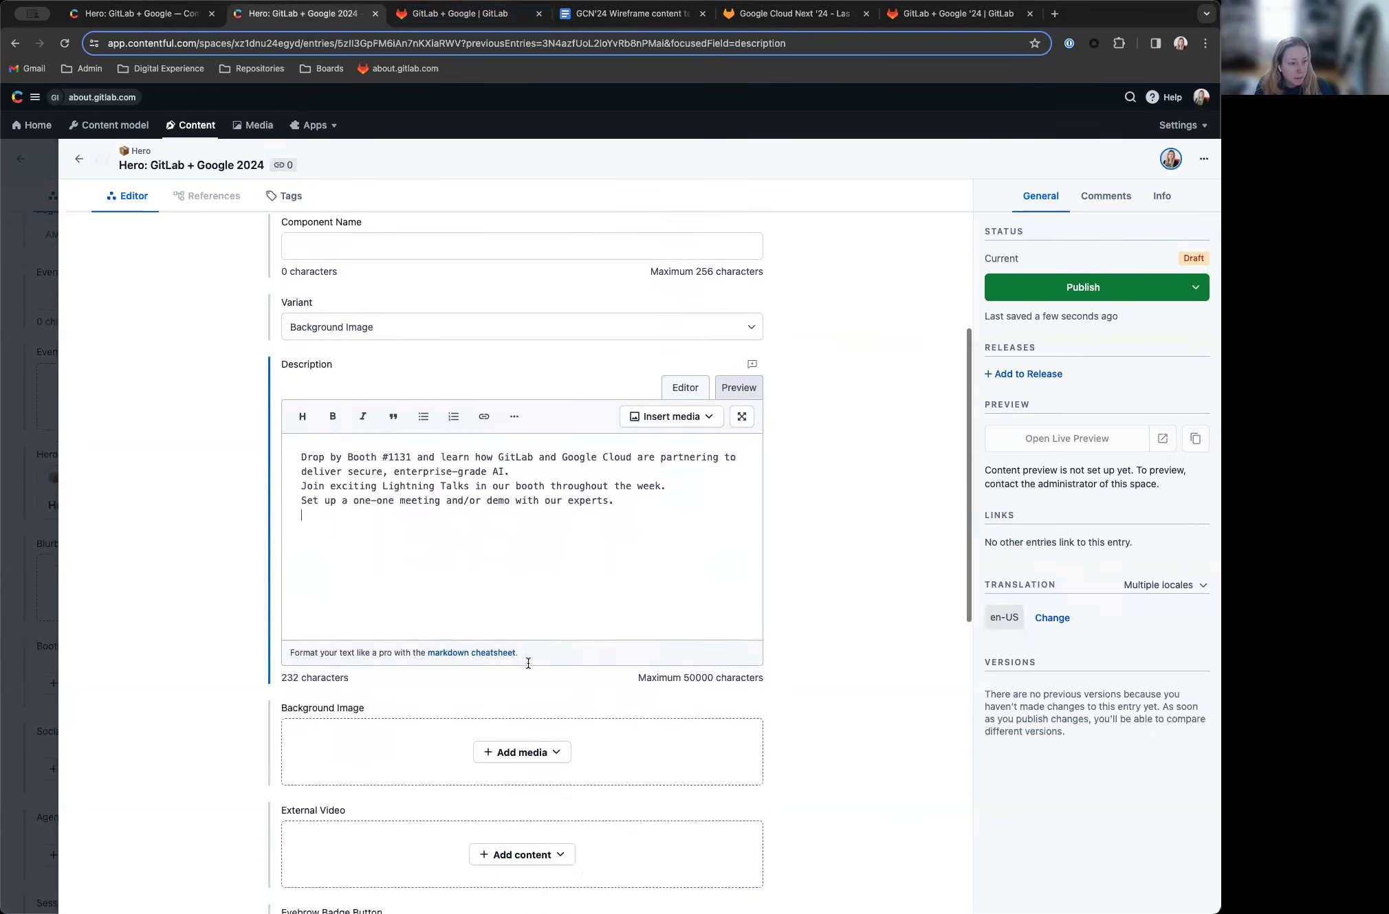
pyautogui.scroll(-1, 529, 653)
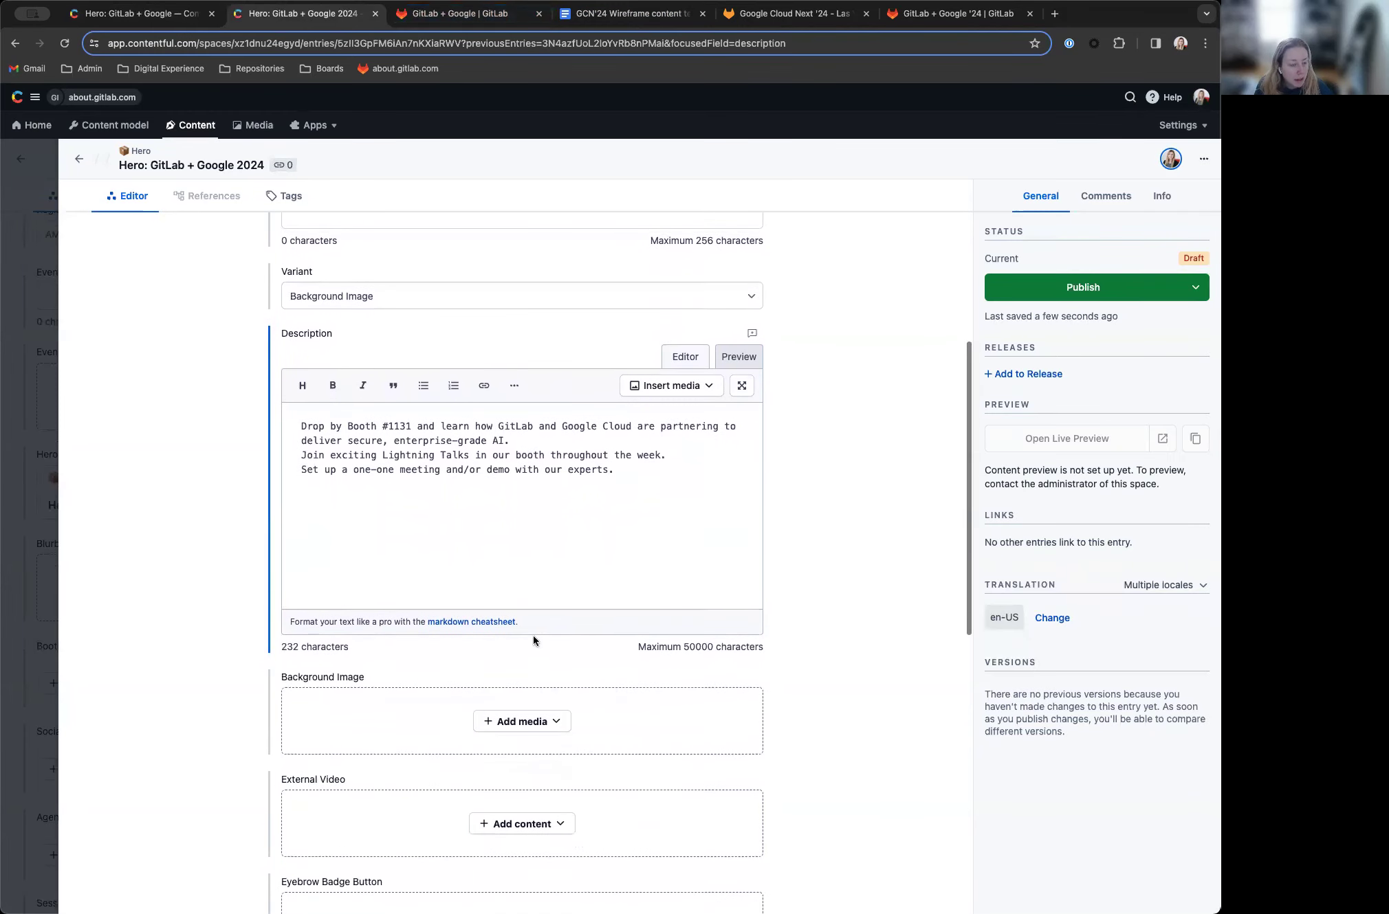
pyautogui.click(147, 16)
pyautogui.scroll(-6, 516, 467)
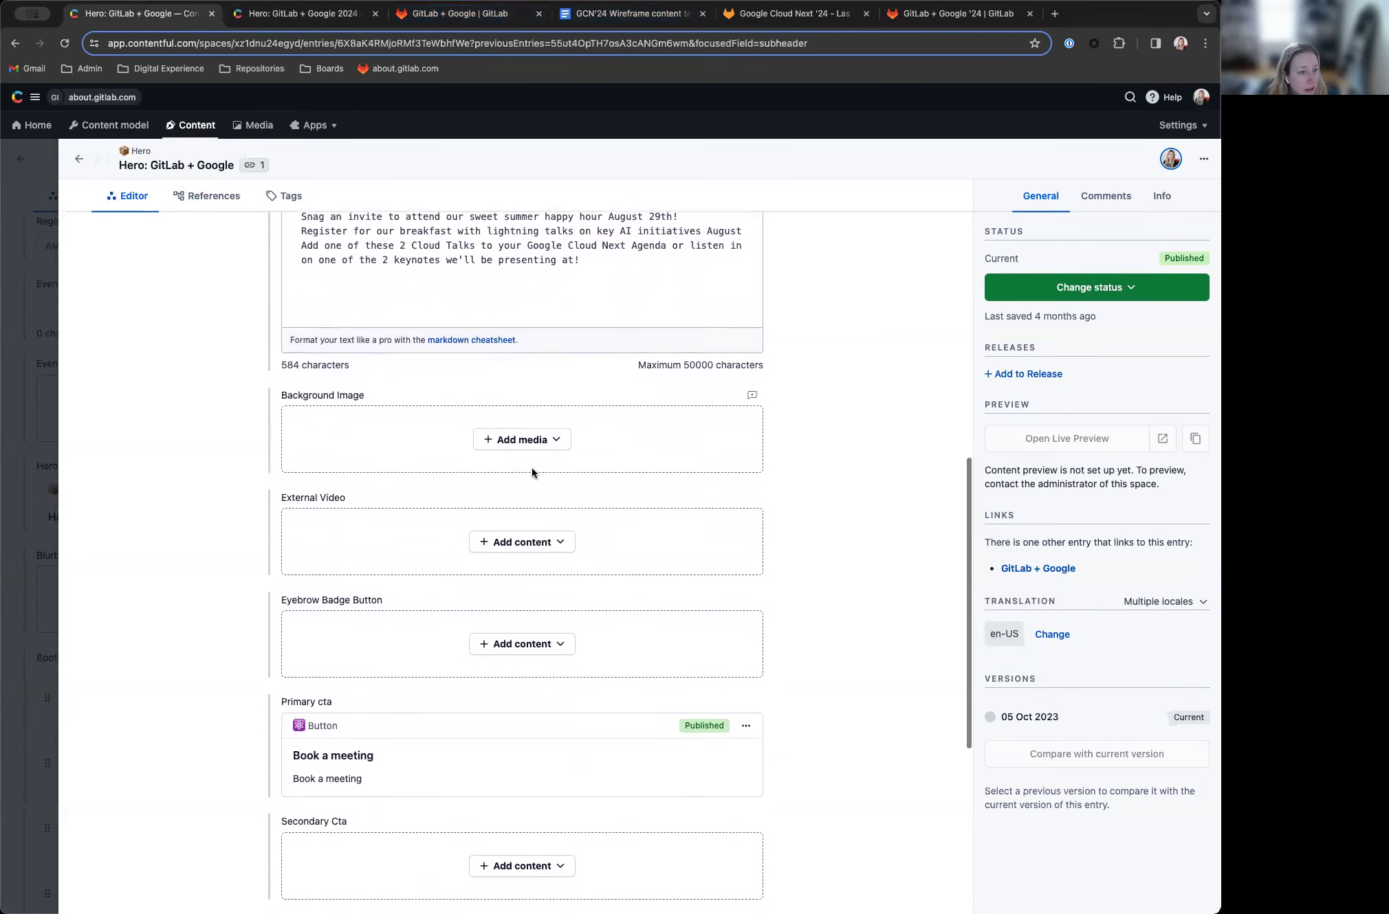
pyautogui.scroll(-4, 607, 598)
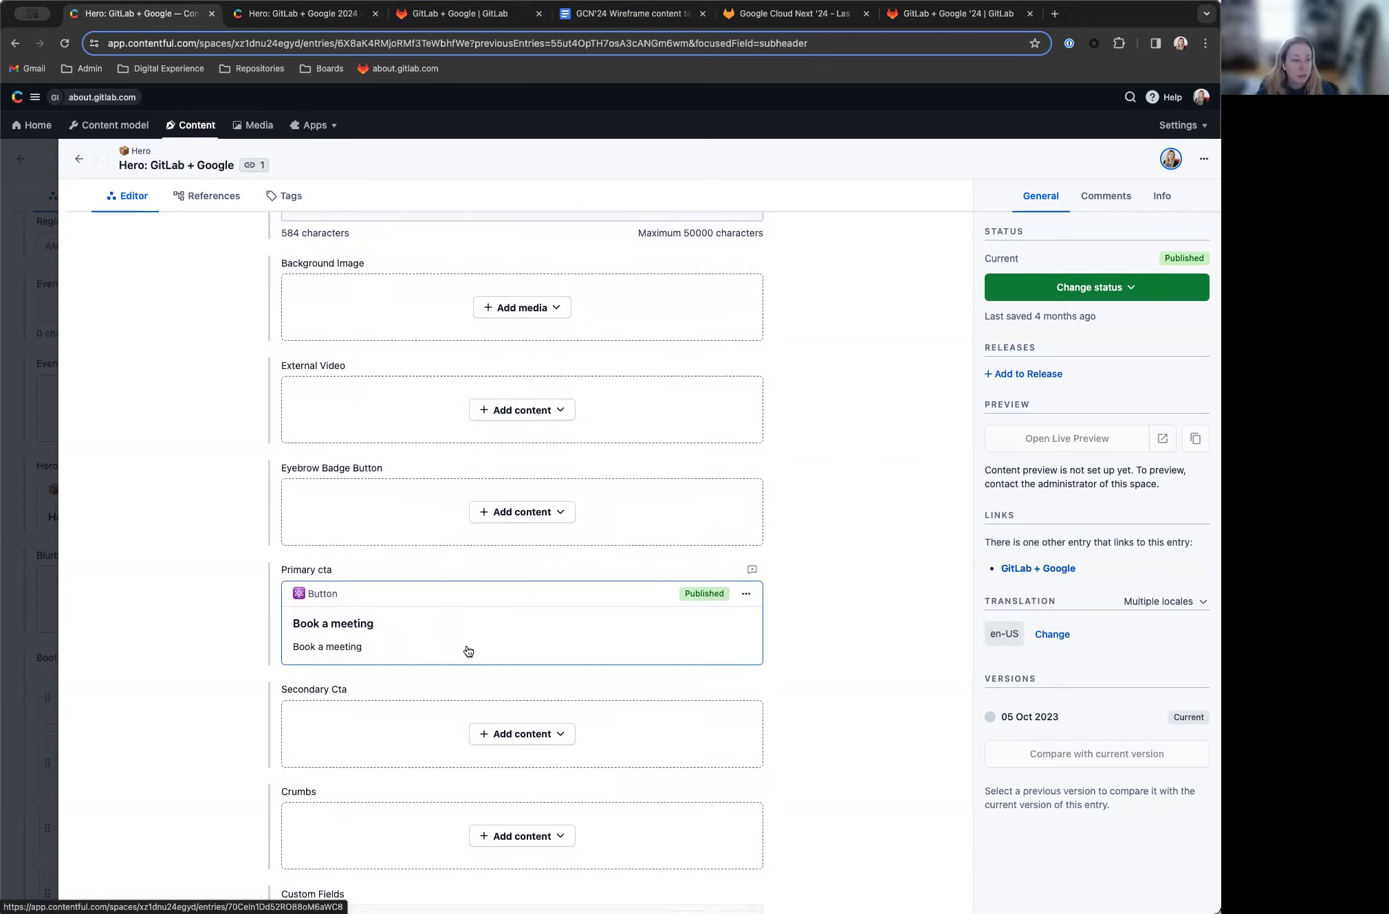
pyautogui.click(626, 13)
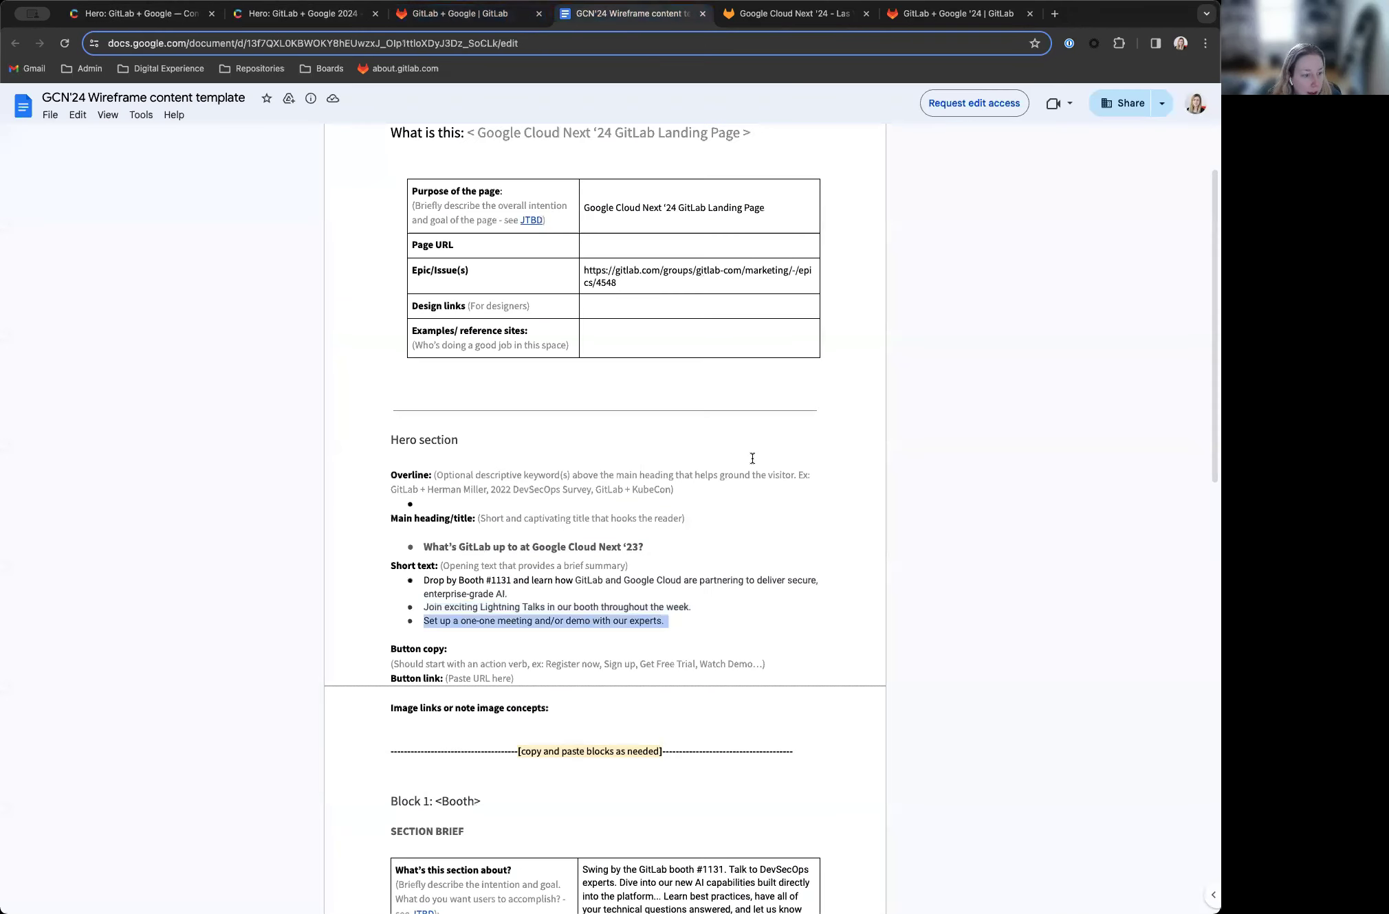
pyautogui.scroll(-2, 752, 459)
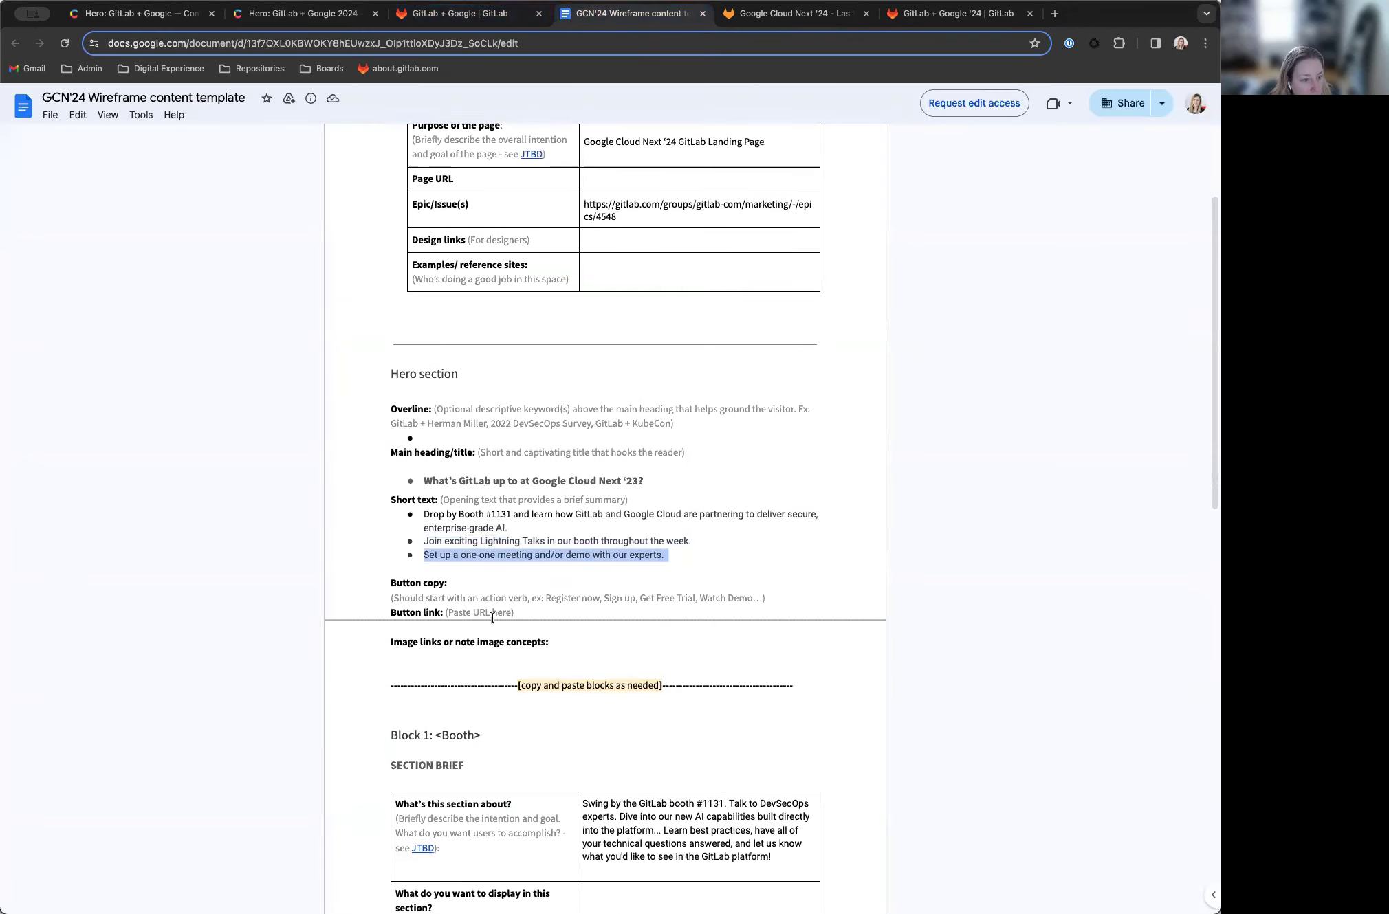
pyautogui.scroll(-1, 492, 619)
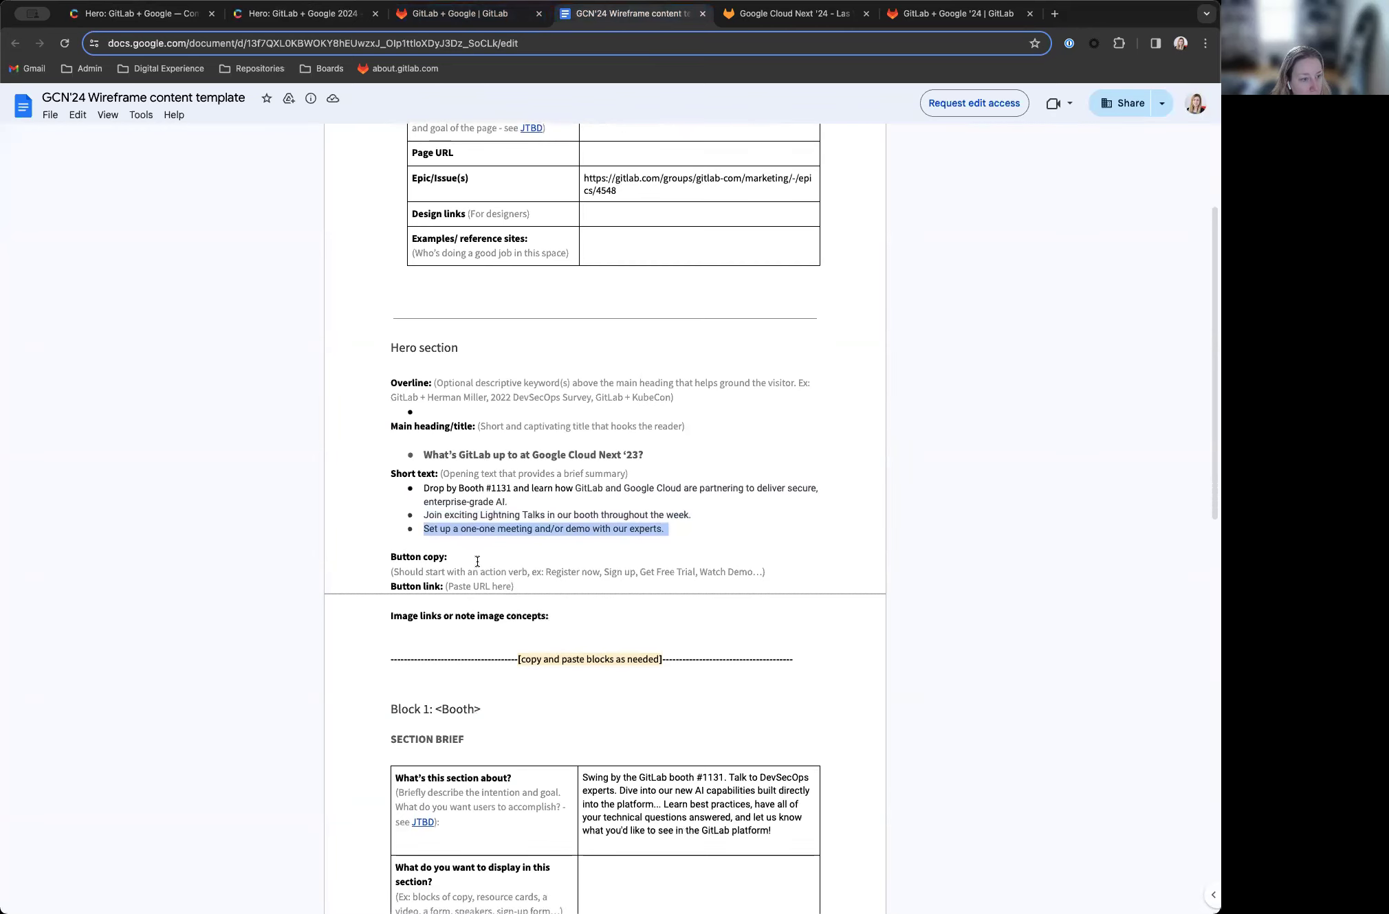
pyautogui.scroll(-5, 477, 562)
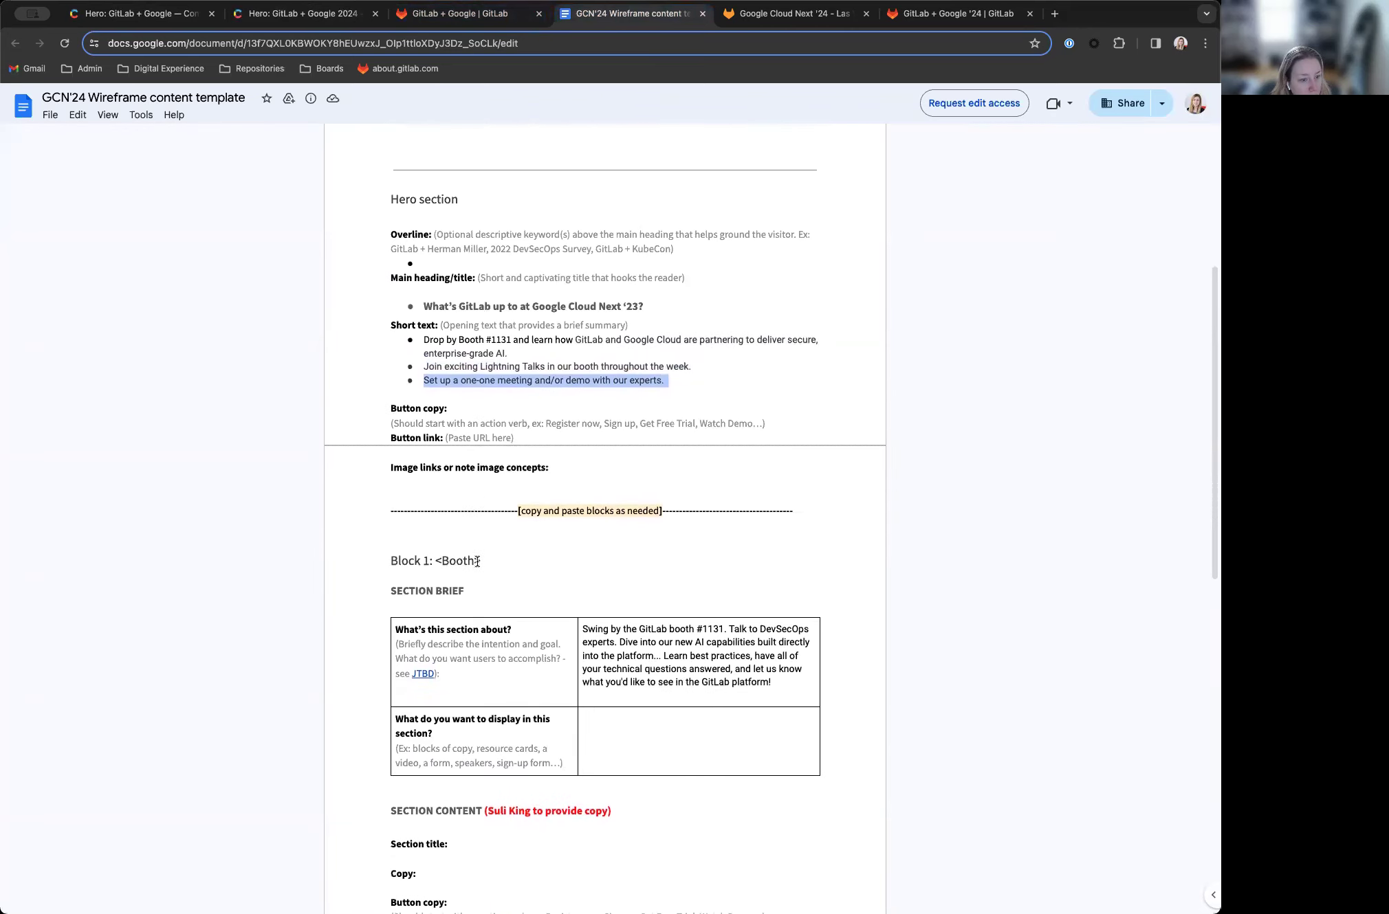
pyautogui.scroll(-1, 527, 564)
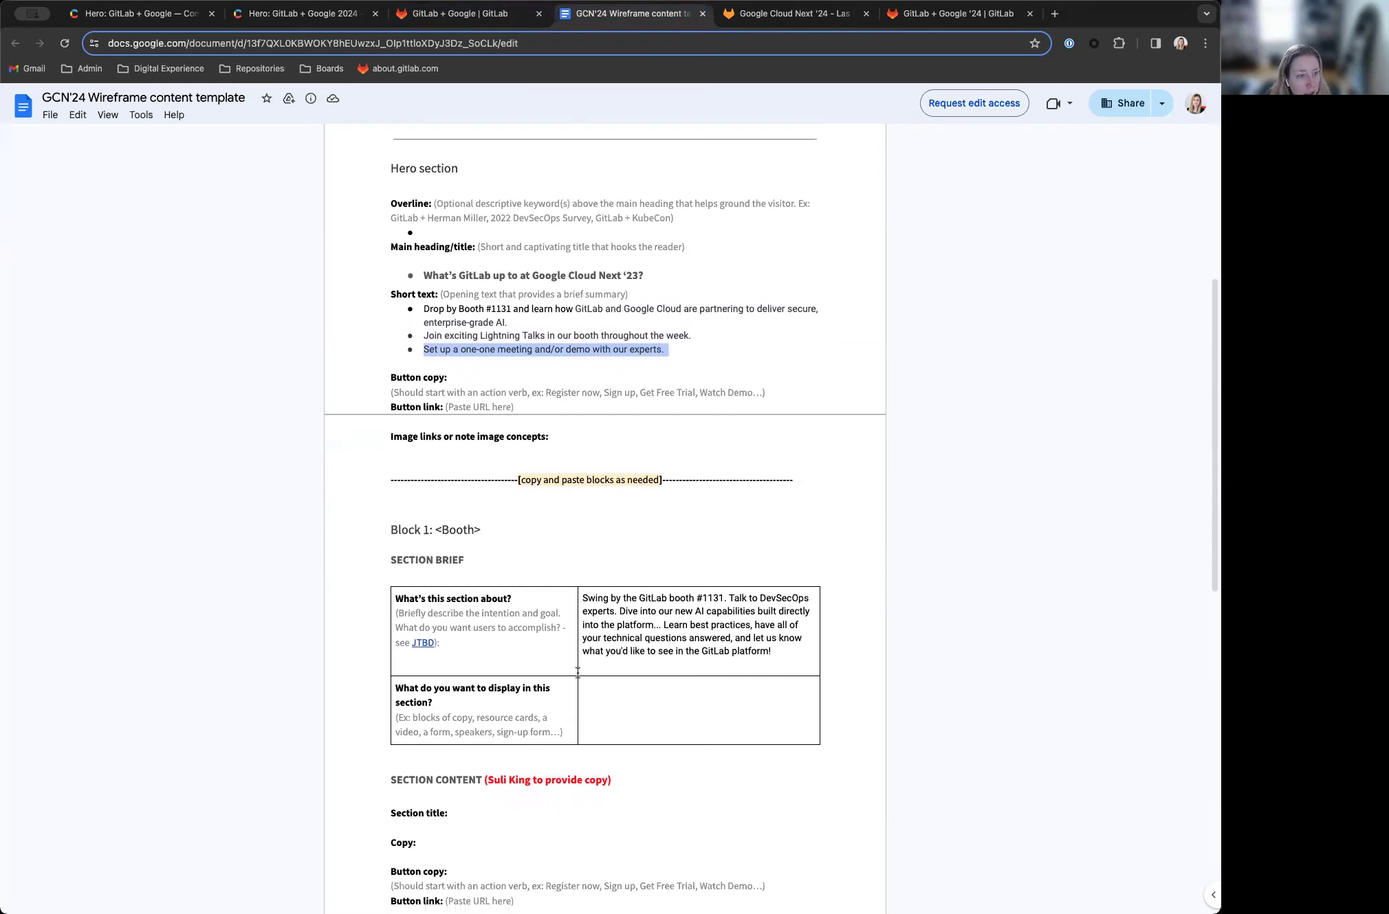
pyautogui.scroll(-6, 578, 673)
pyautogui.scroll(6, 515, 667)
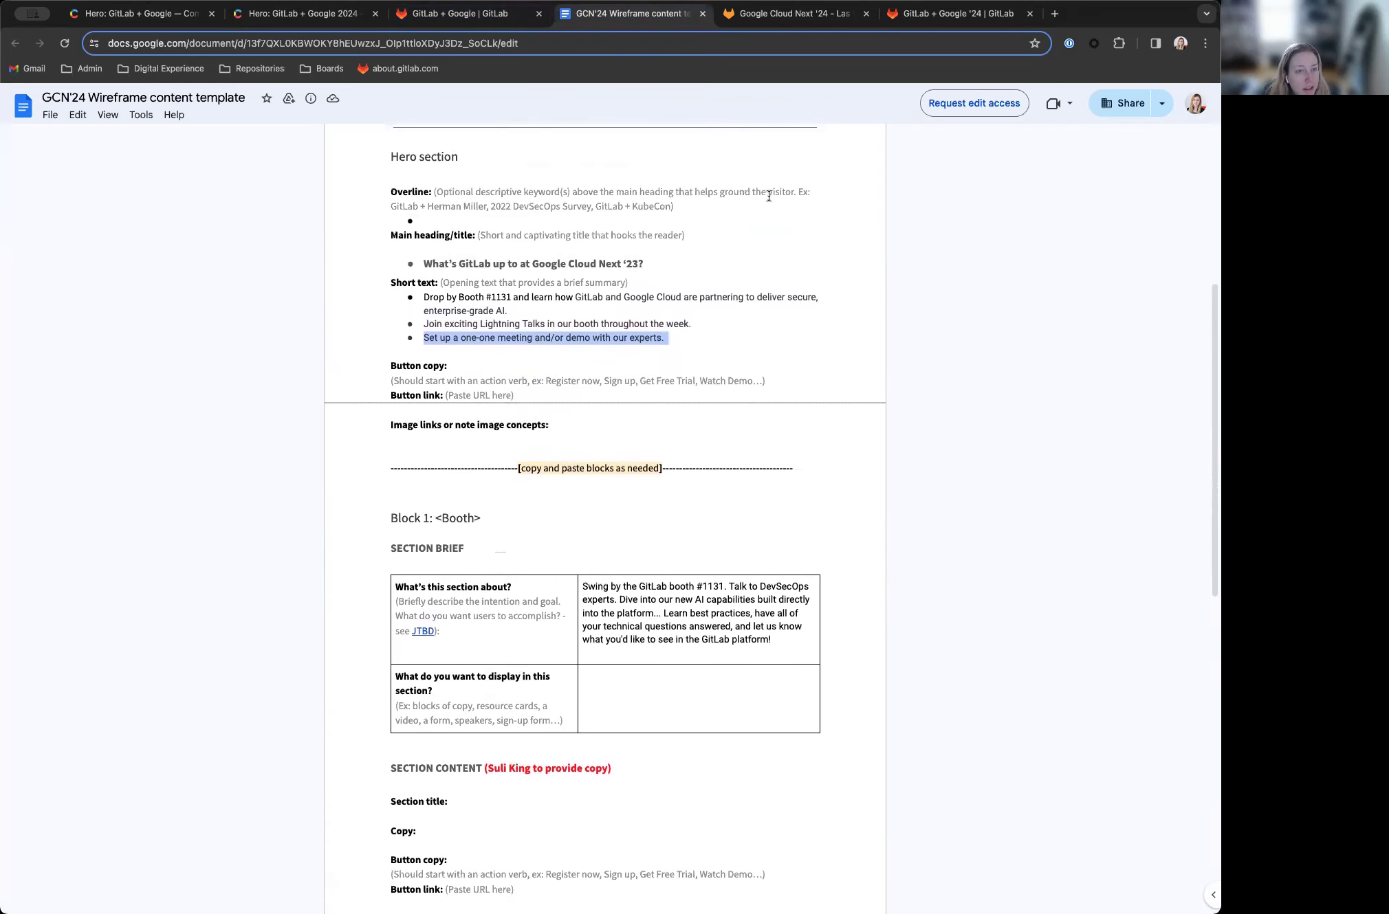
# Step: Look through the Google Cloud Next '24 epic in GitLab for details about the hero's call to action
pyautogui.click(769, 17)
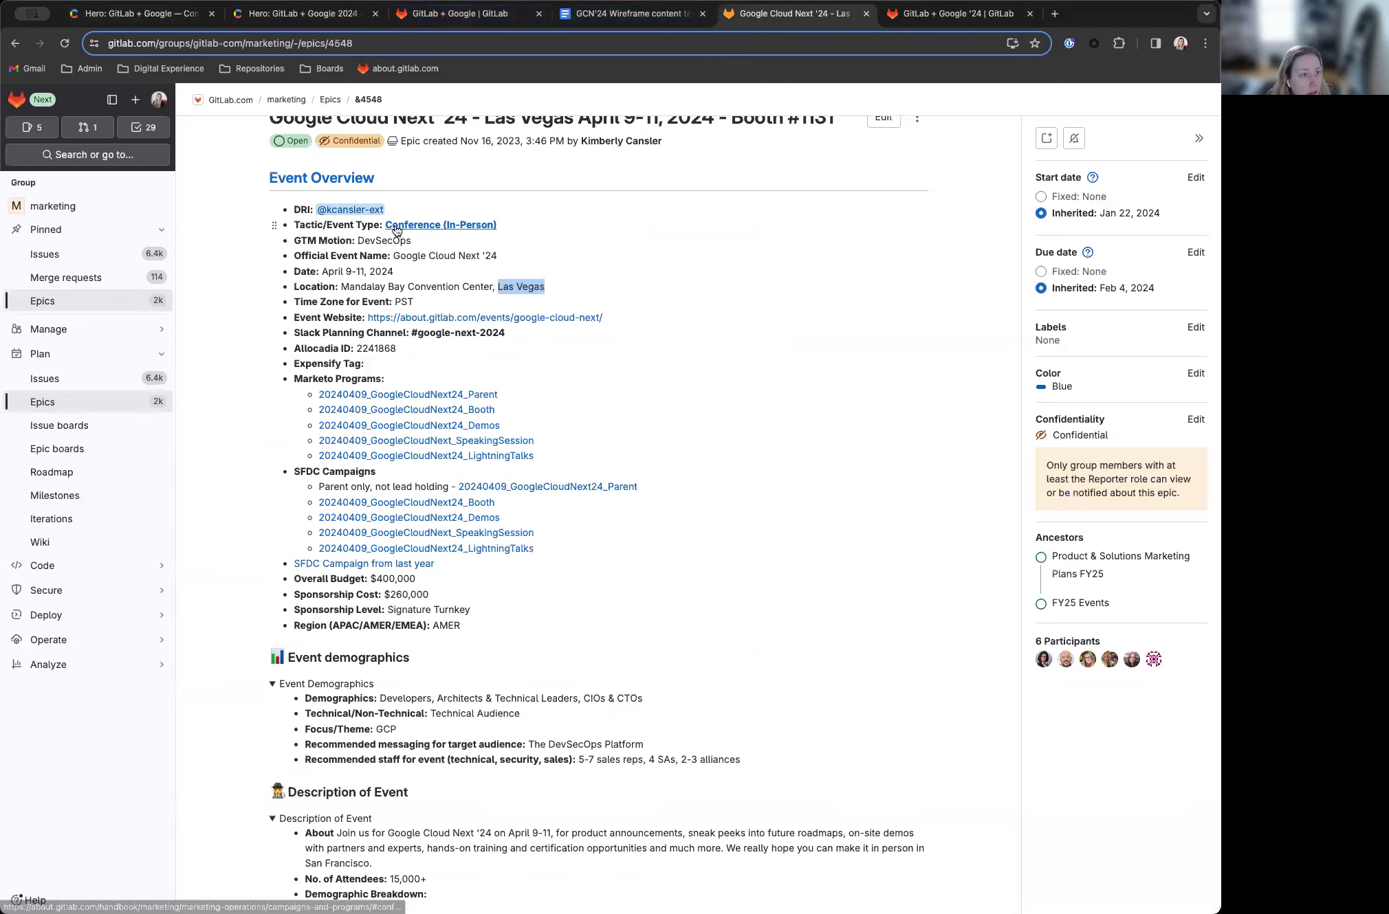
pyautogui.scroll(-3, 531, 405)
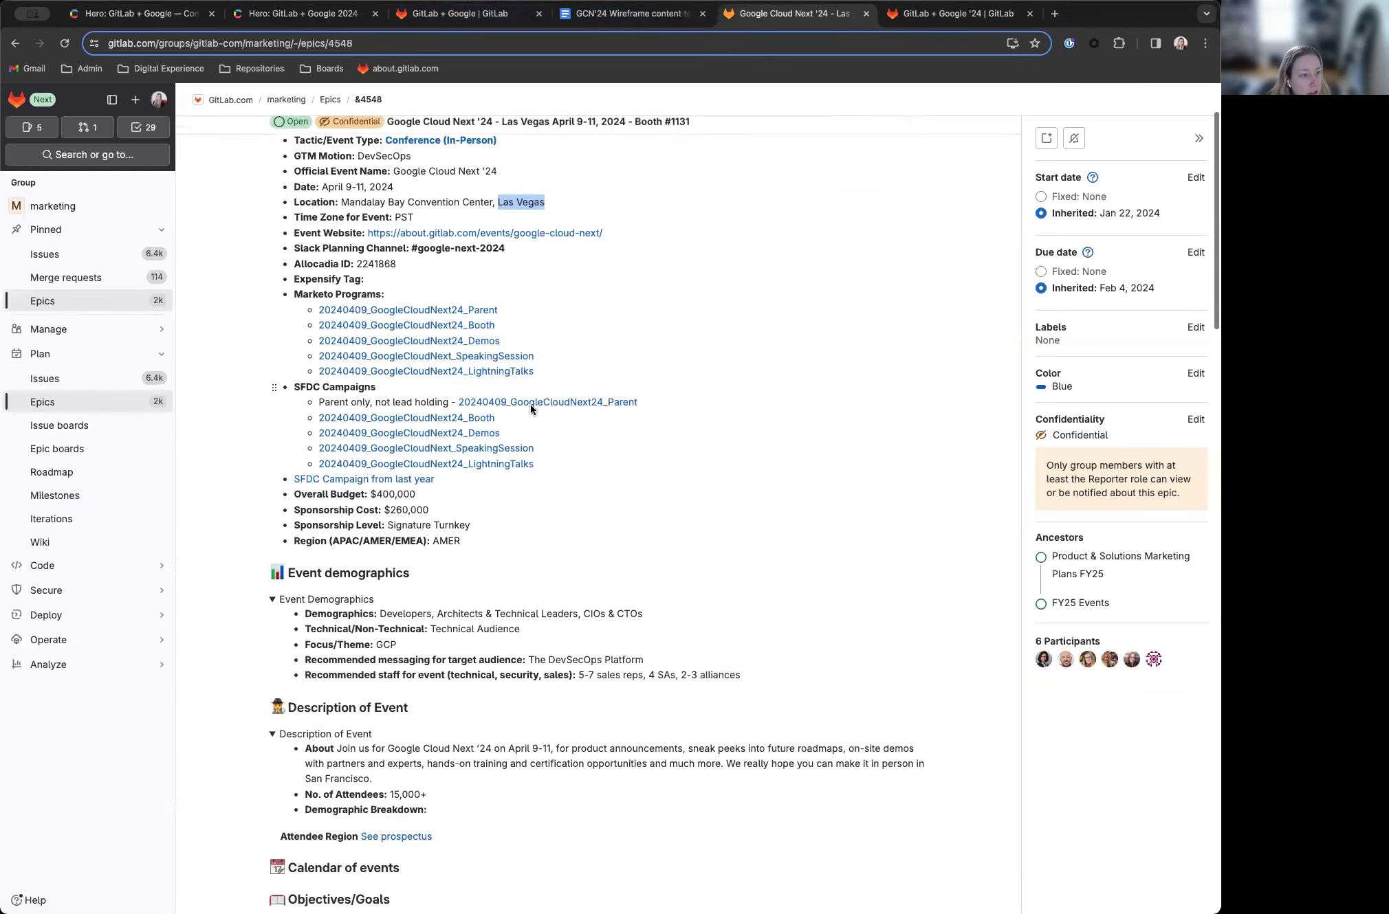
pyautogui.scroll(-7, 532, 526)
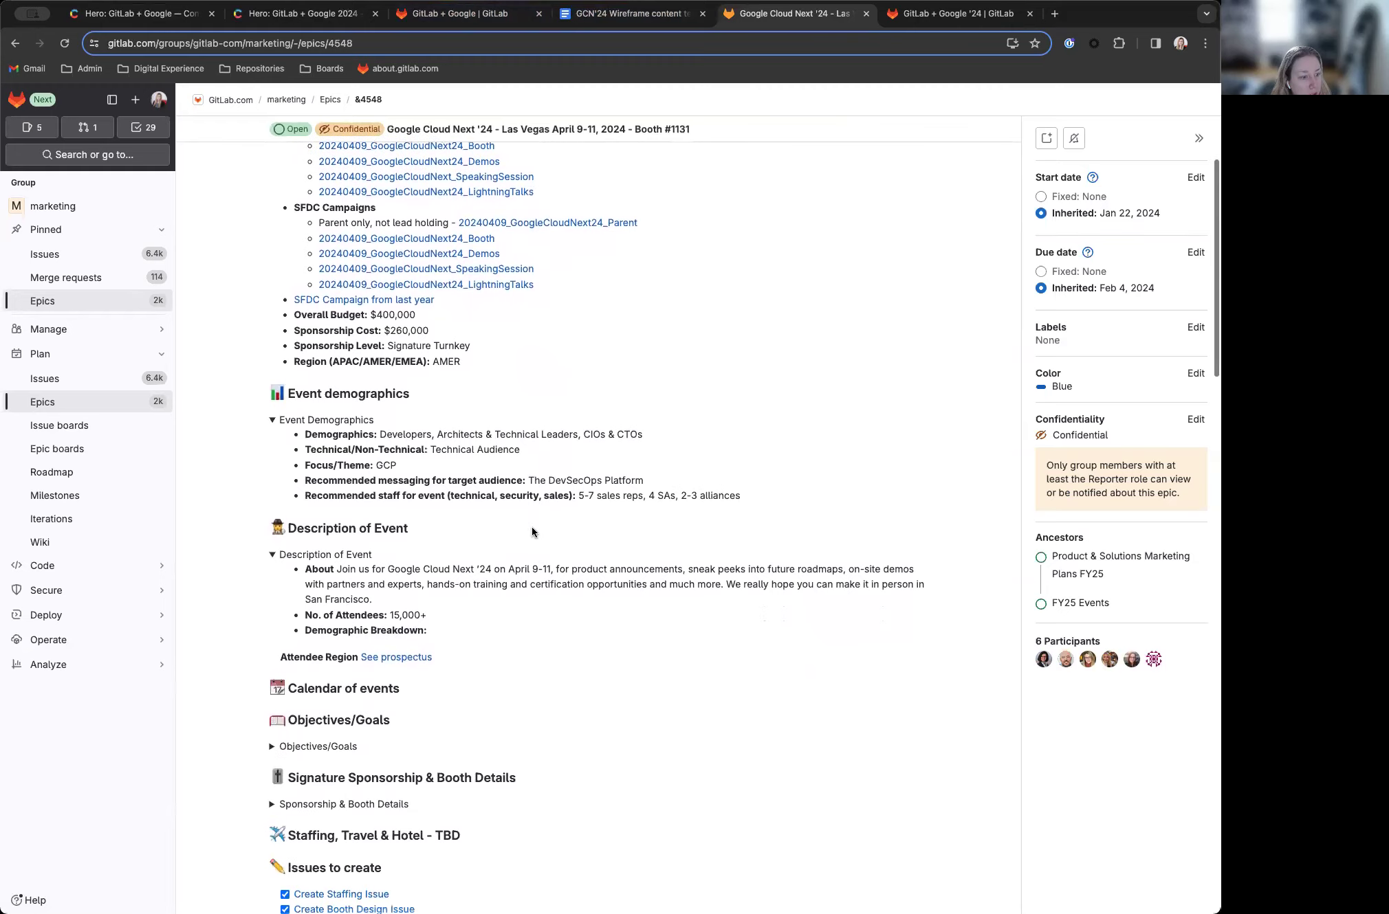
pyautogui.scroll(-18, 531, 526)
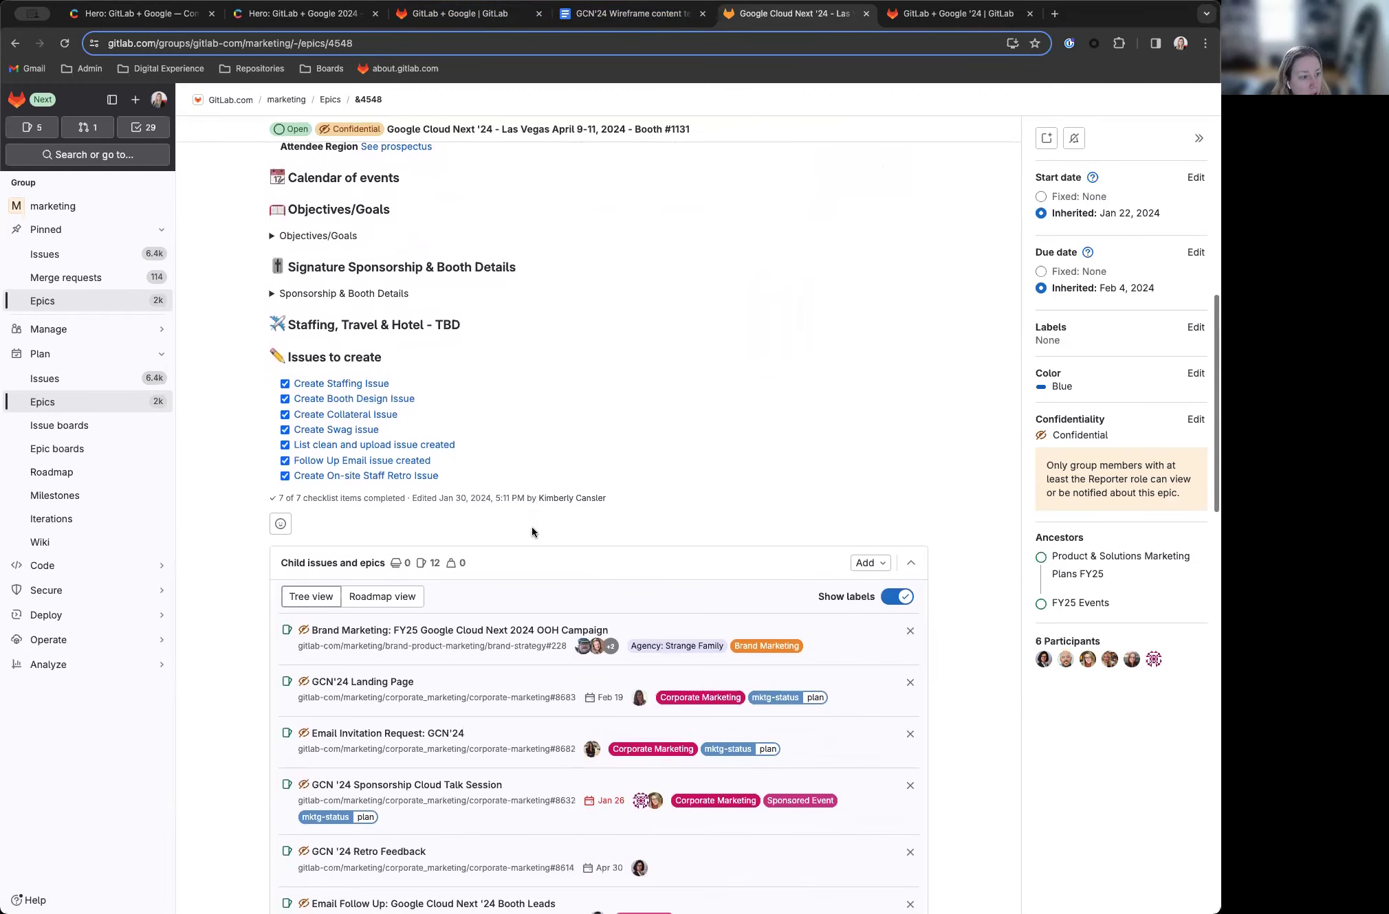
pyautogui.scroll(-5, 532, 526)
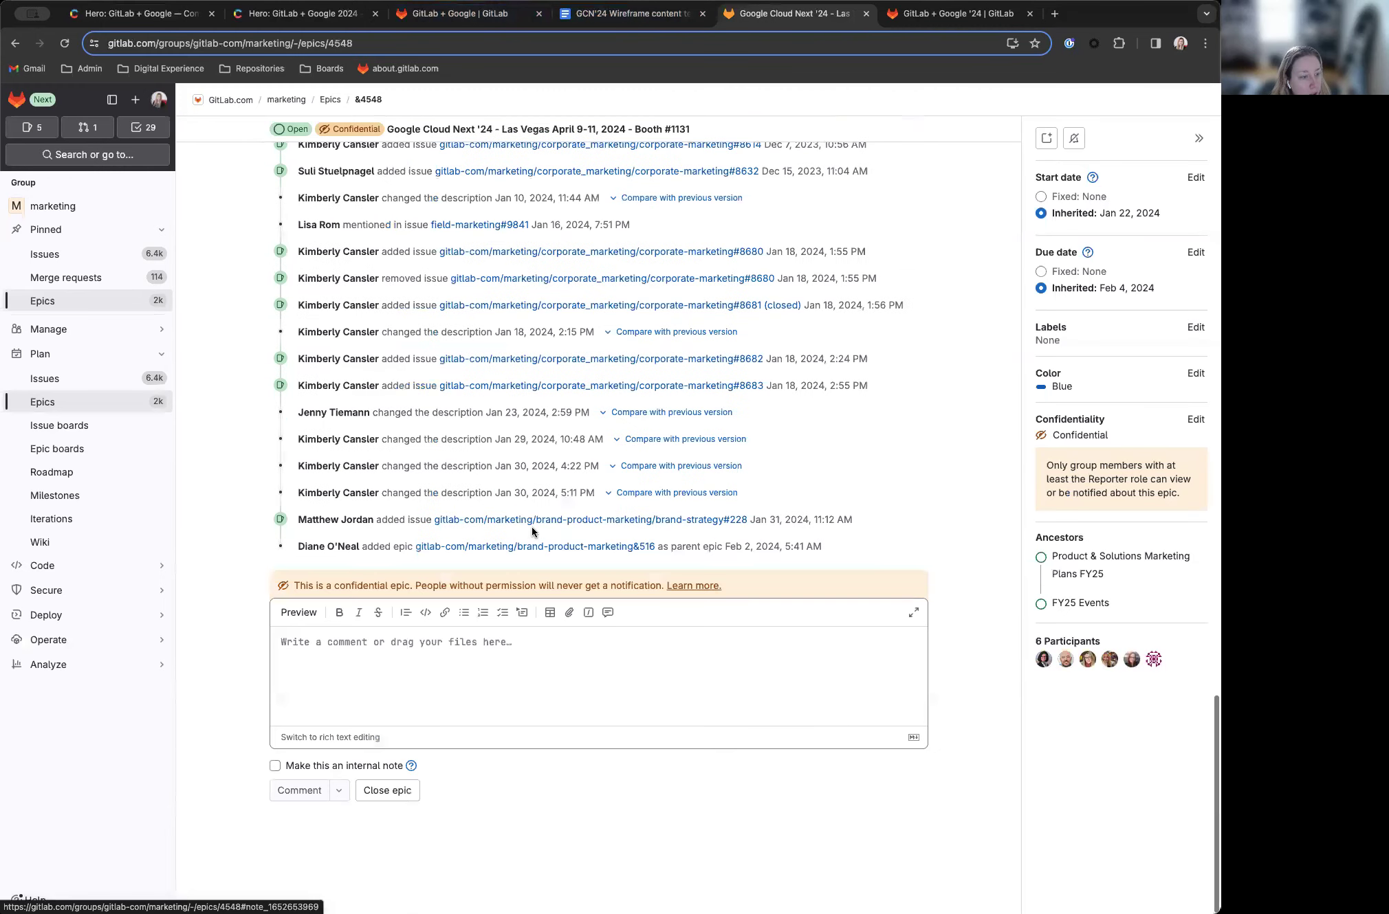
pyautogui.scroll(20, 532, 526)
# Step: Review the 2024 hero's remaining media and CTA fields against those of the '23 hero entry
pyautogui.click(258, 17)
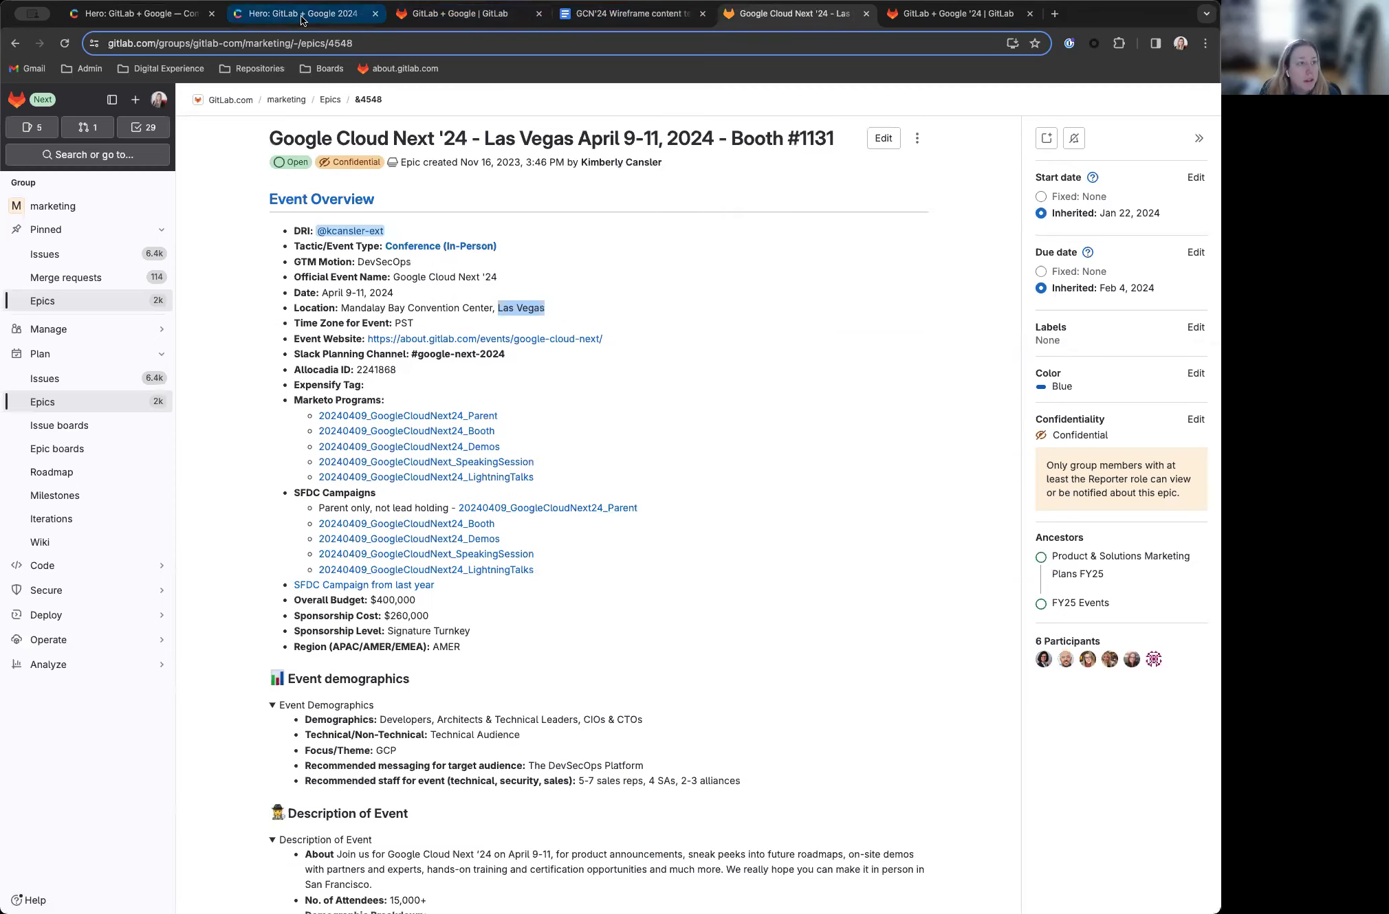
pyautogui.scroll(-5, 161, 499)
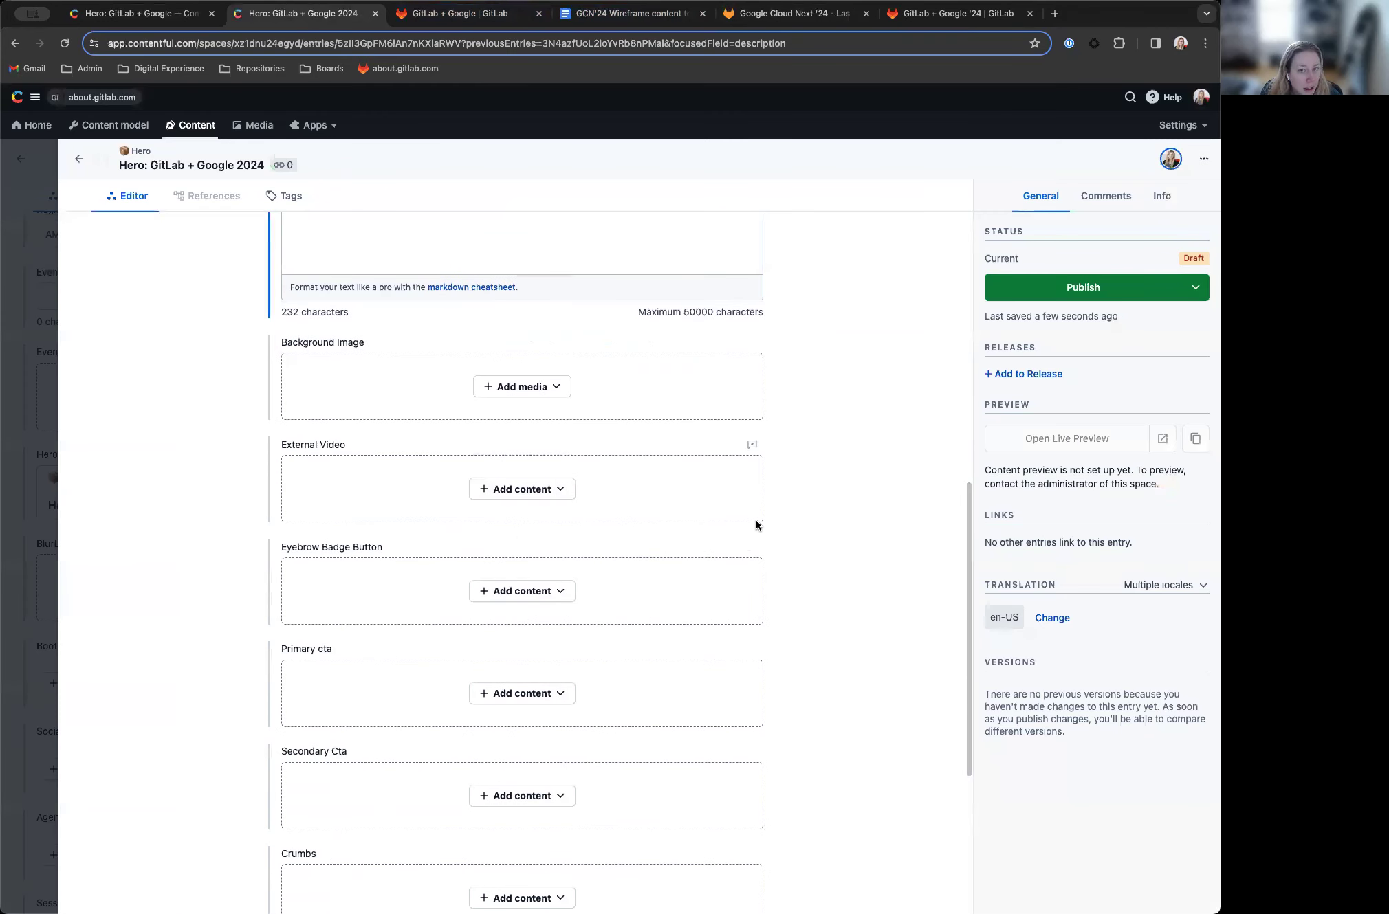
pyautogui.scroll(3, 358, 453)
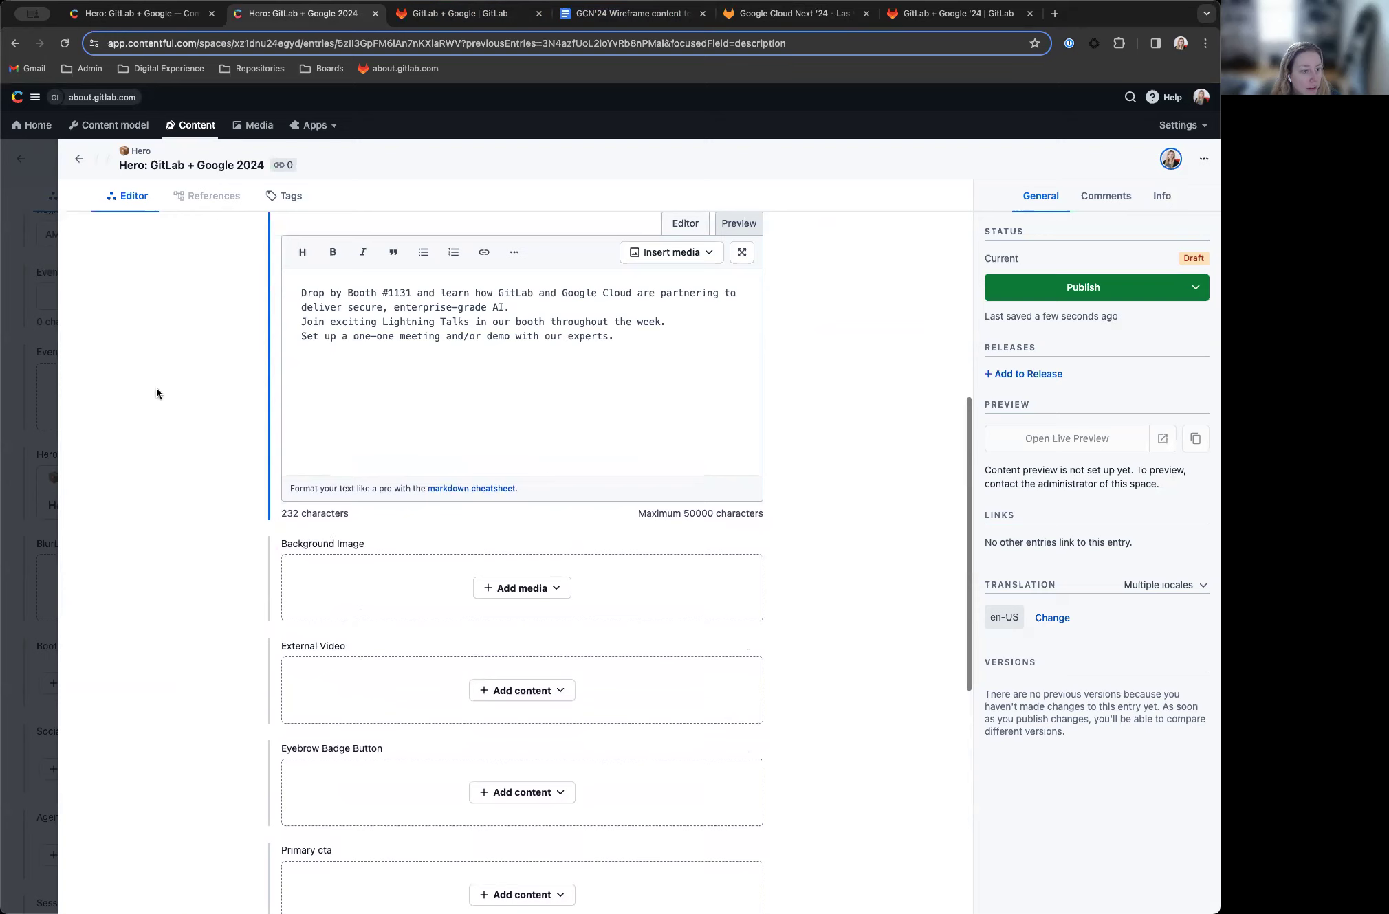
pyautogui.click(141, 14)
pyautogui.scroll(-4, 195, 459)
pyautogui.scroll(8, 195, 460)
pyautogui.scroll(-4, 194, 456)
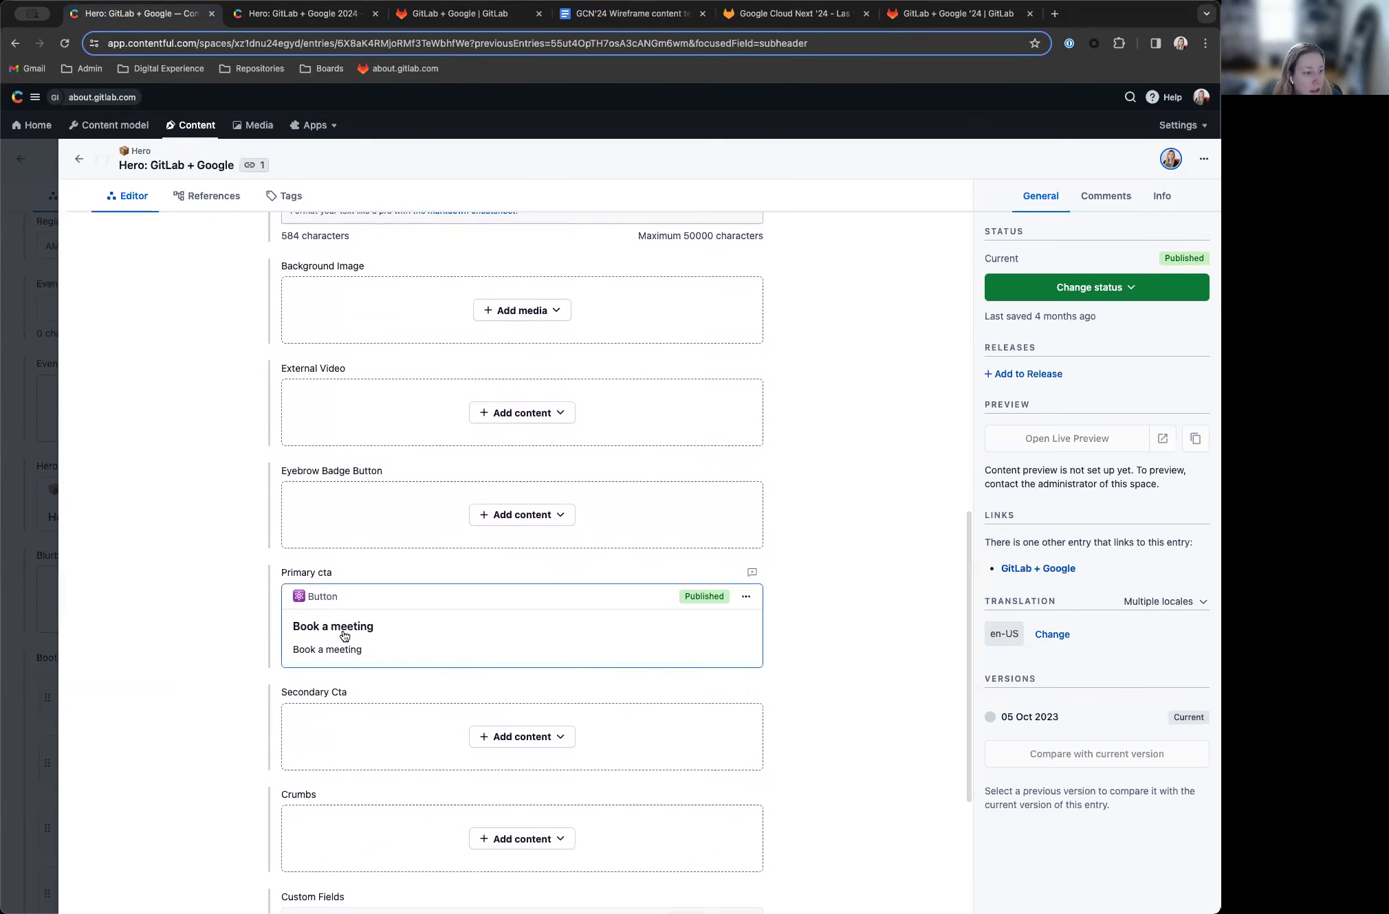
pyautogui.scroll(5, 302, 643)
pyautogui.scroll(5, 302, 644)
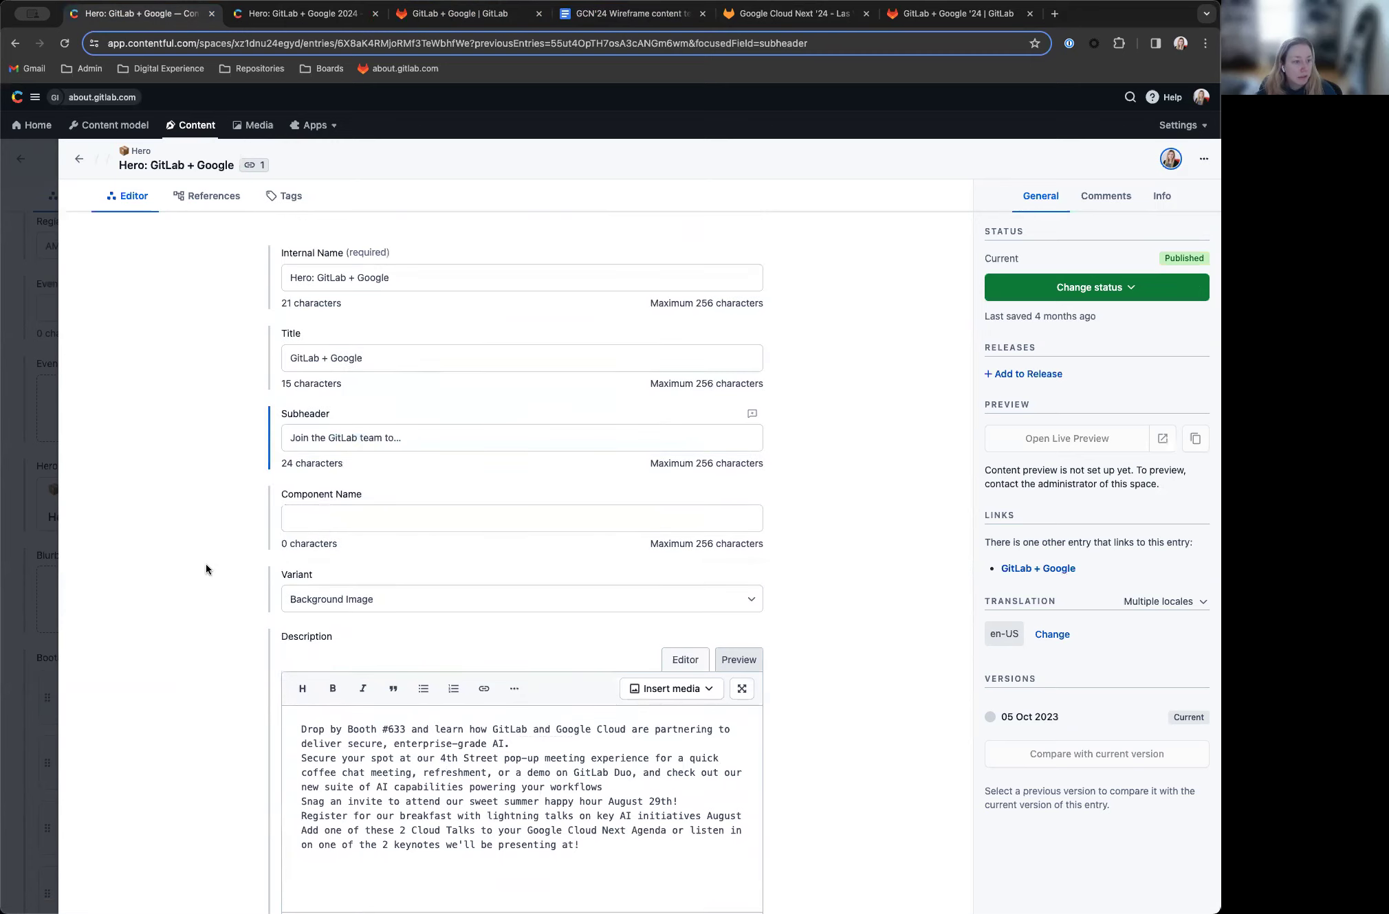
# Step: Return to the '23 event entry and examine its Booth blocks alongside the matching sections on the live page
pyautogui.click(79, 159)
pyautogui.scroll(-4, 161, 396)
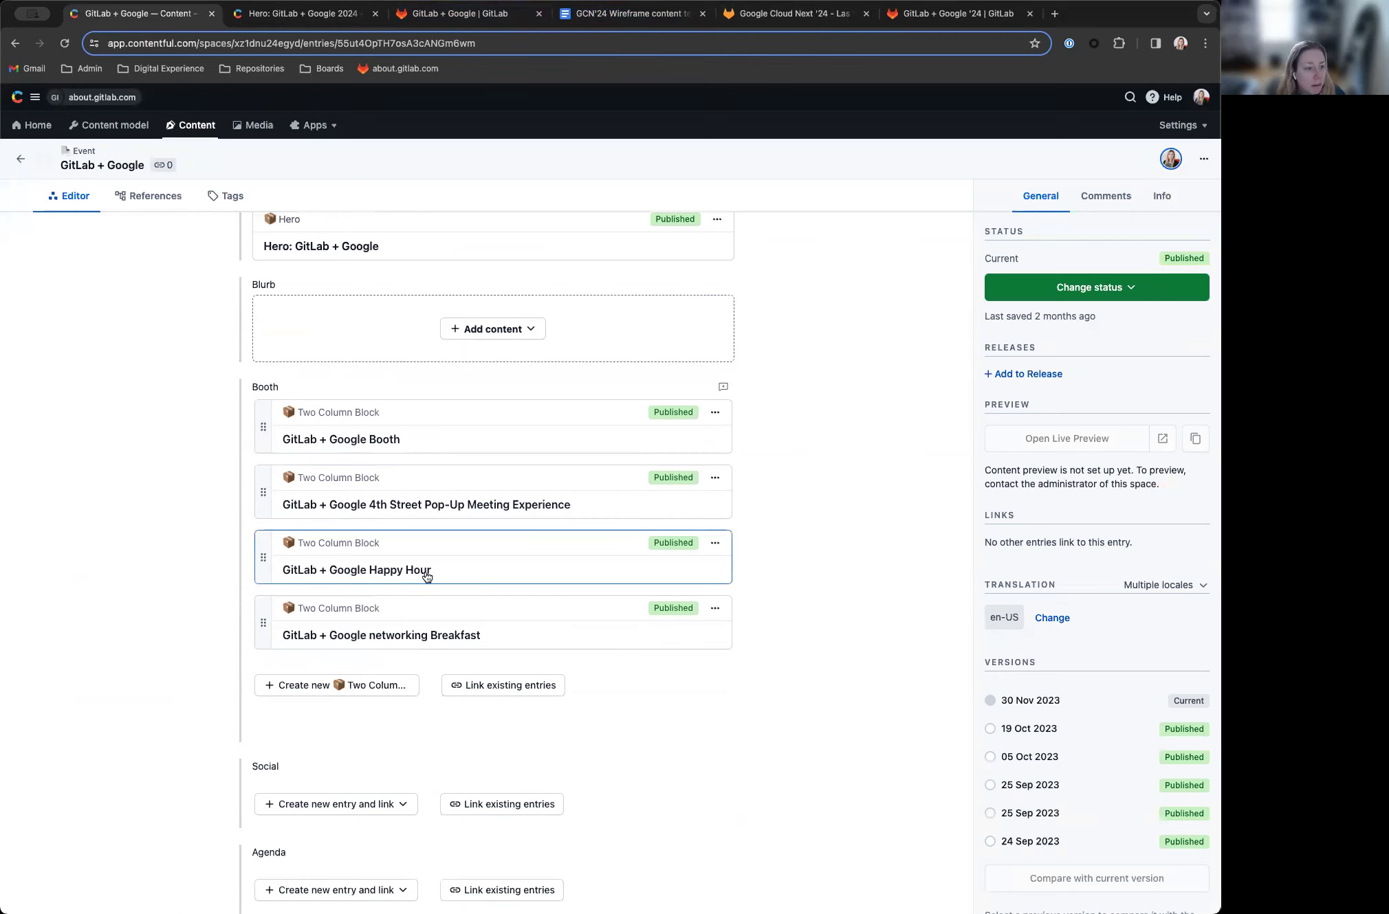
pyautogui.click(450, 14)
pyautogui.scroll(-8, 635, 420)
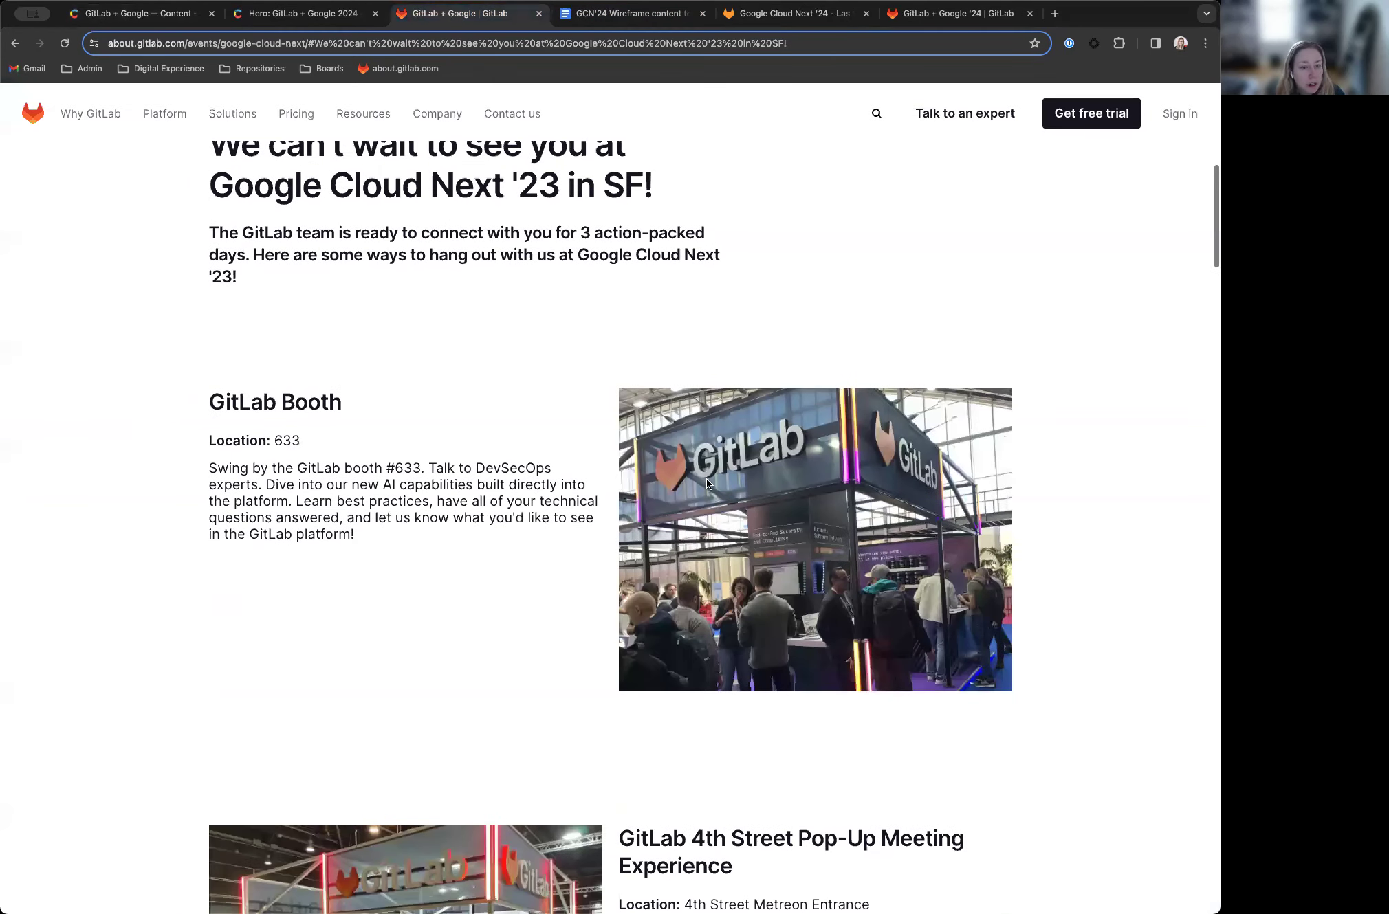
pyautogui.scroll(-5, 757, 492)
pyautogui.scroll(-5, 334, 558)
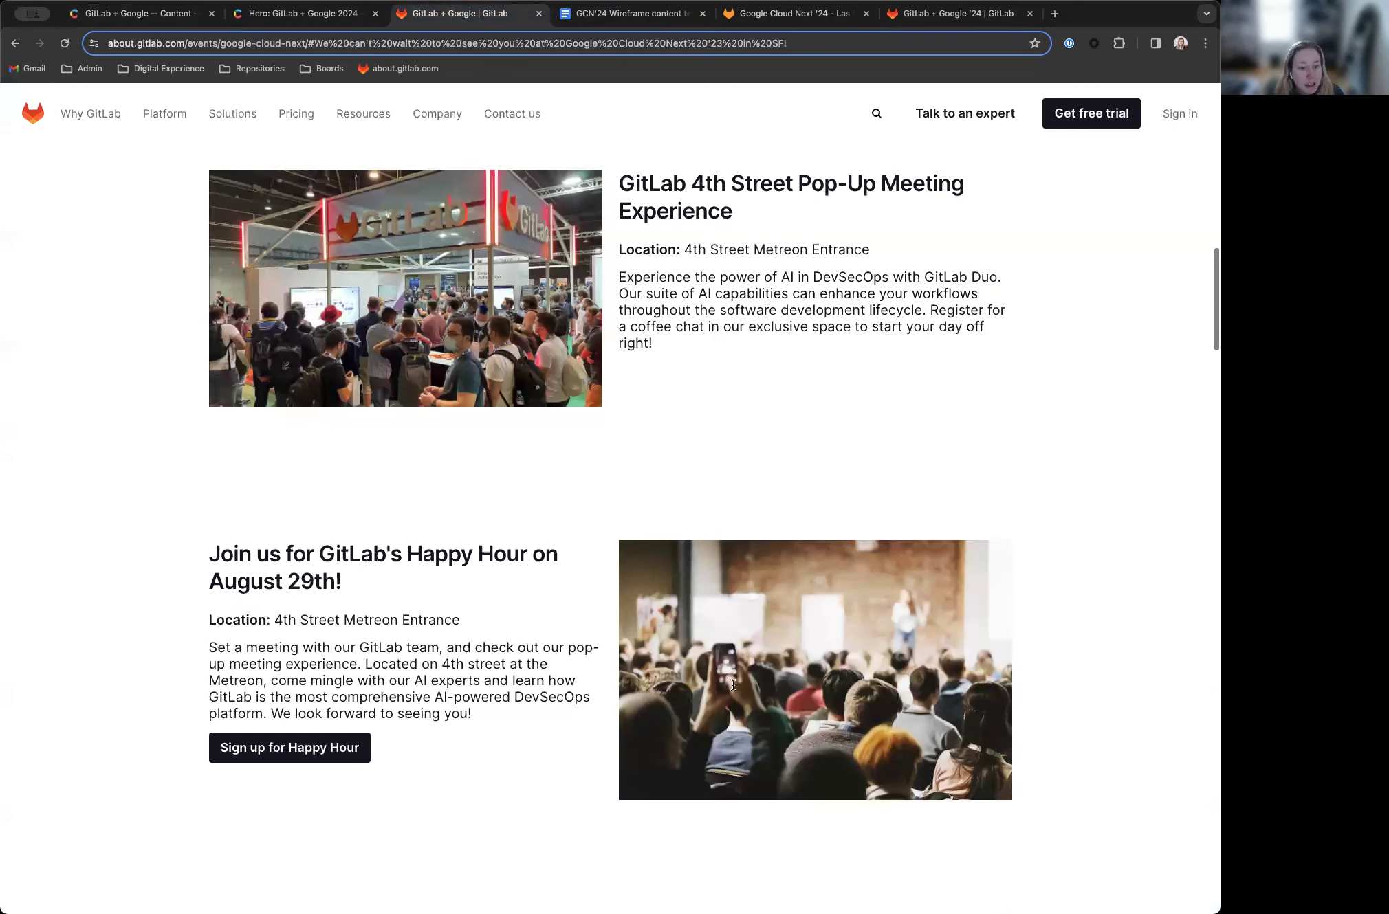
pyautogui.scroll(-4, 687, 646)
pyautogui.scroll(-5, 773, 737)
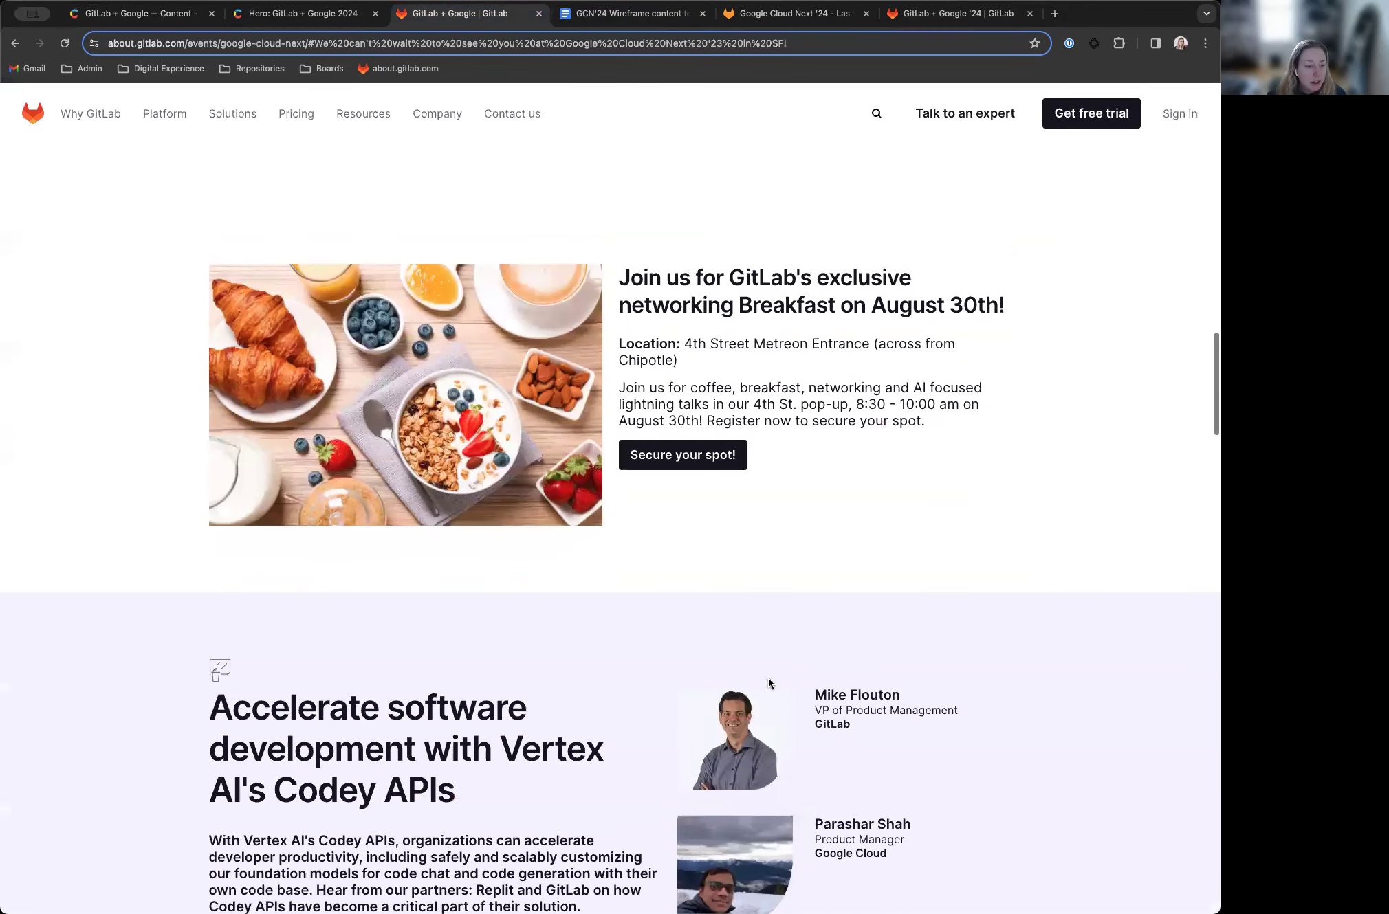
pyautogui.scroll(8, 785, 580)
pyautogui.scroll(7, 774, 567)
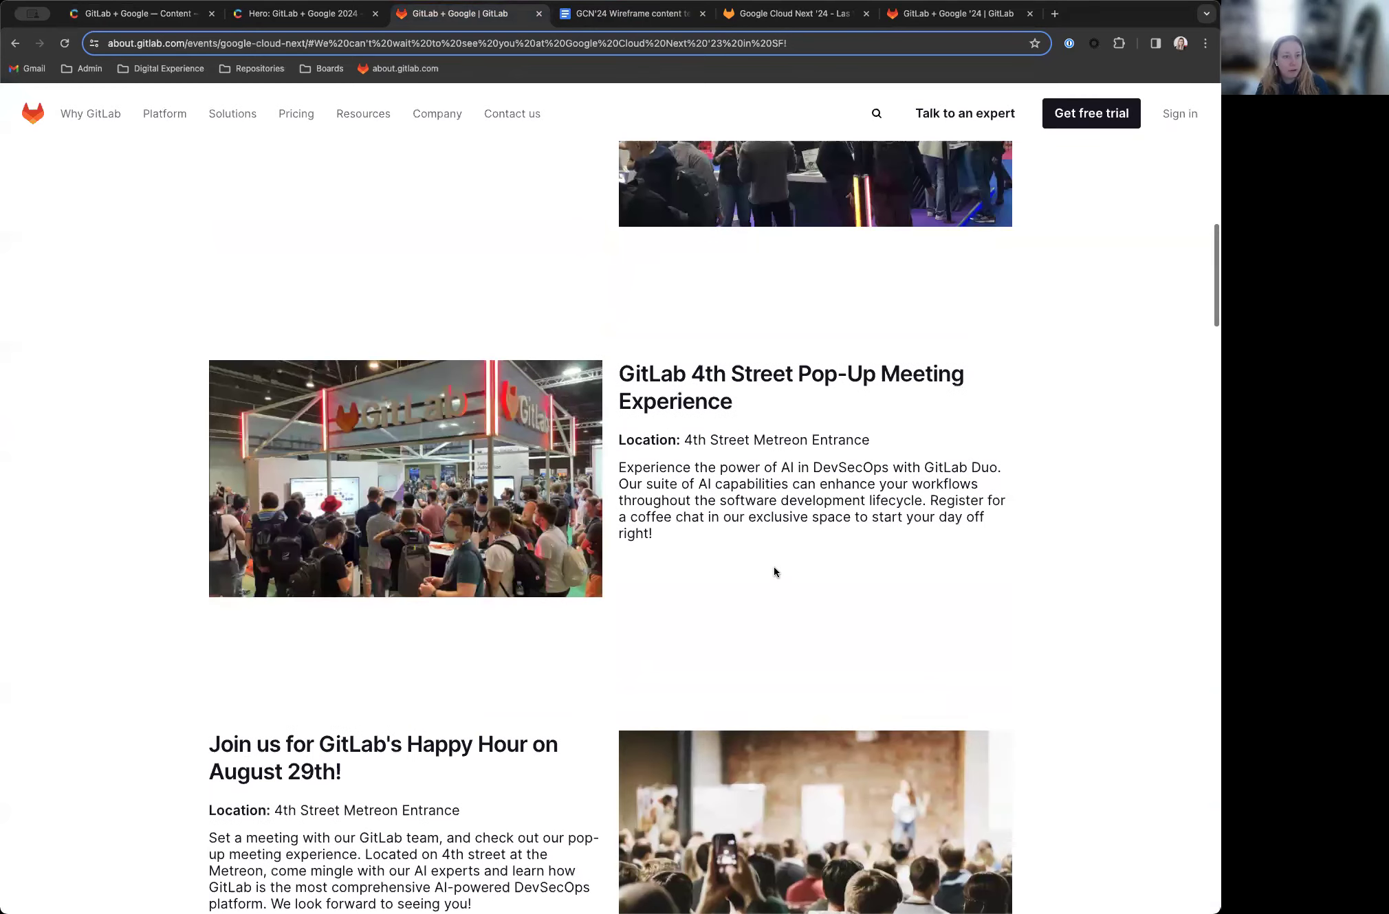
pyautogui.scroll(4, 480, 387)
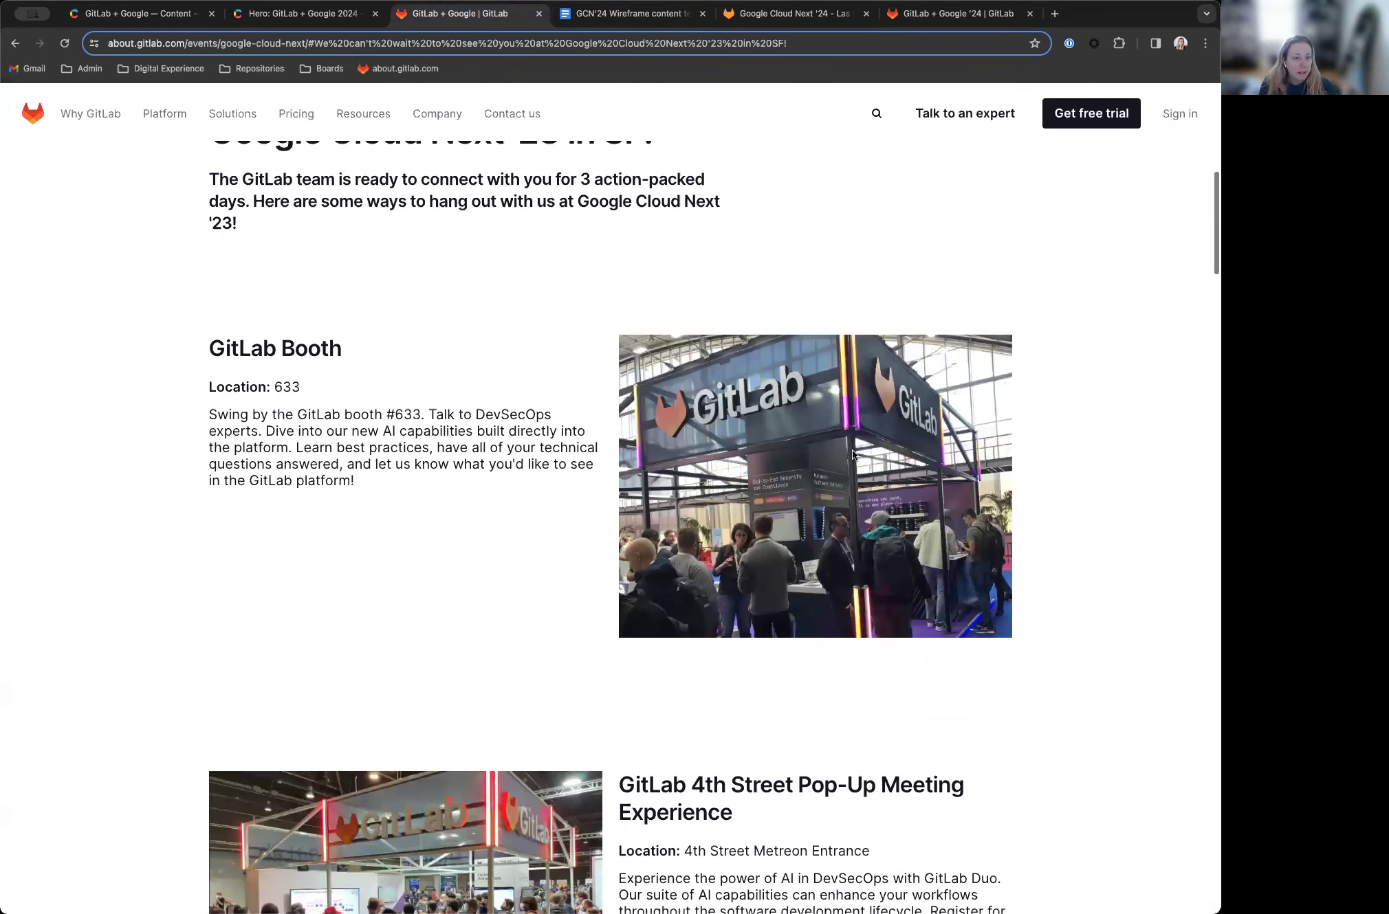
pyautogui.scroll(-7, 760, 514)
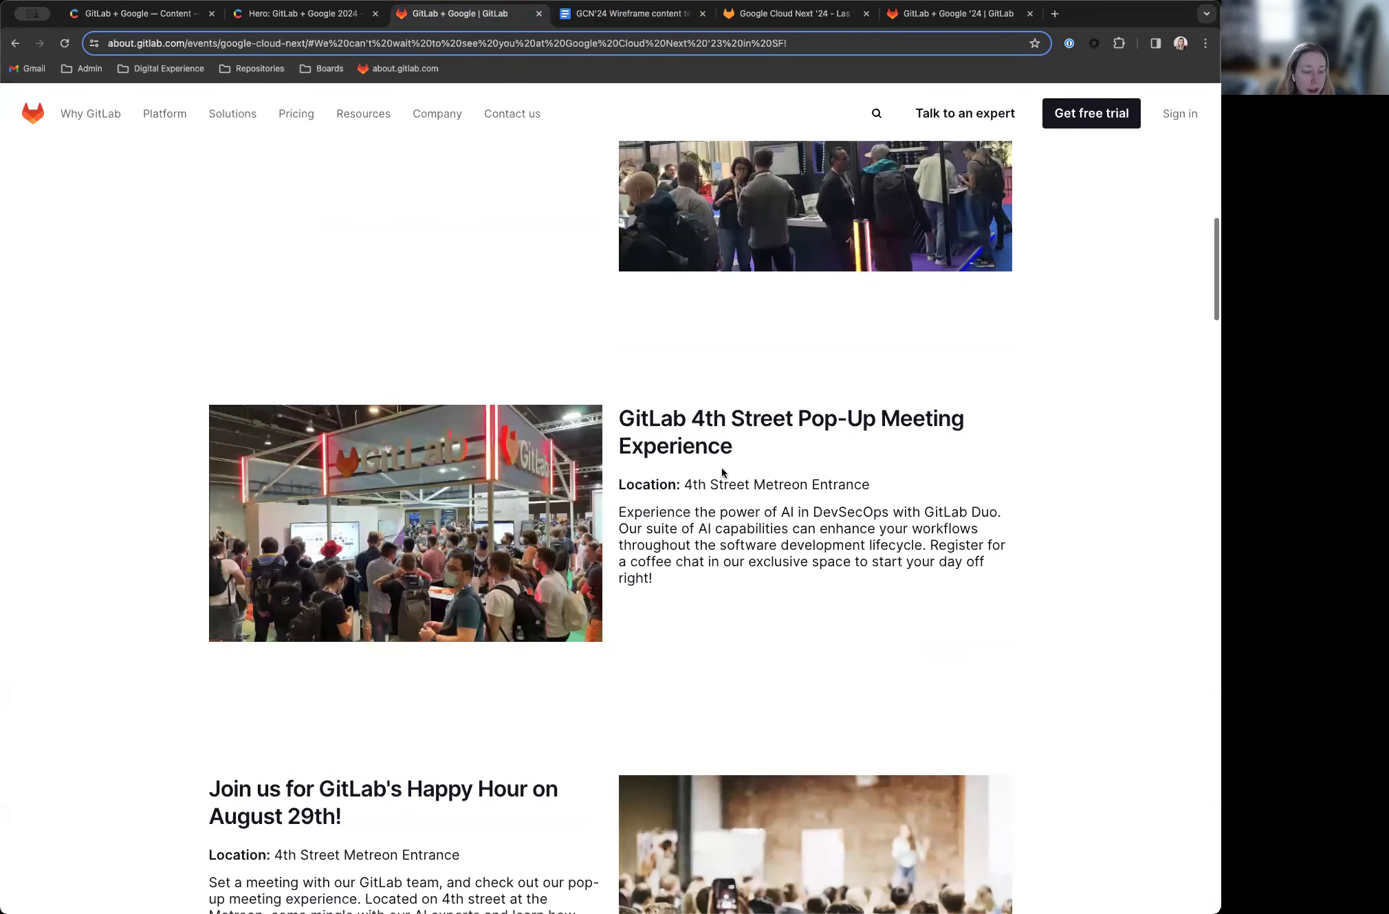
# Step: Look through the wireframe document's Booth block and Block 2 for their section briefs, titles, copy, button and image entries
pyautogui.scroll(2, 717, 467)
pyautogui.hotkey('ctrl', 'Tab')
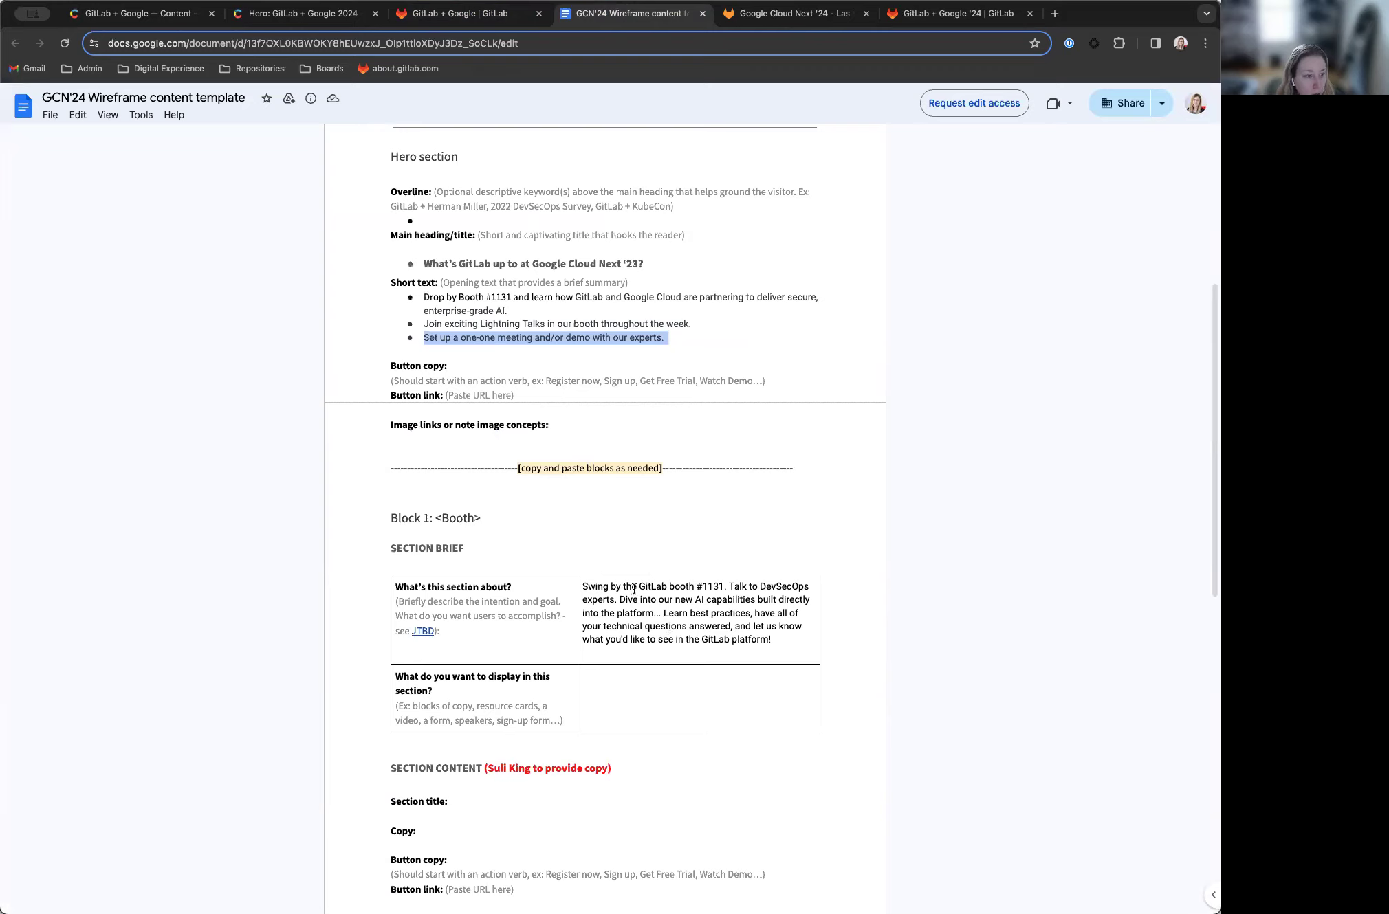
pyautogui.scroll(-3, 677, 612)
pyautogui.scroll(-8, 676, 611)
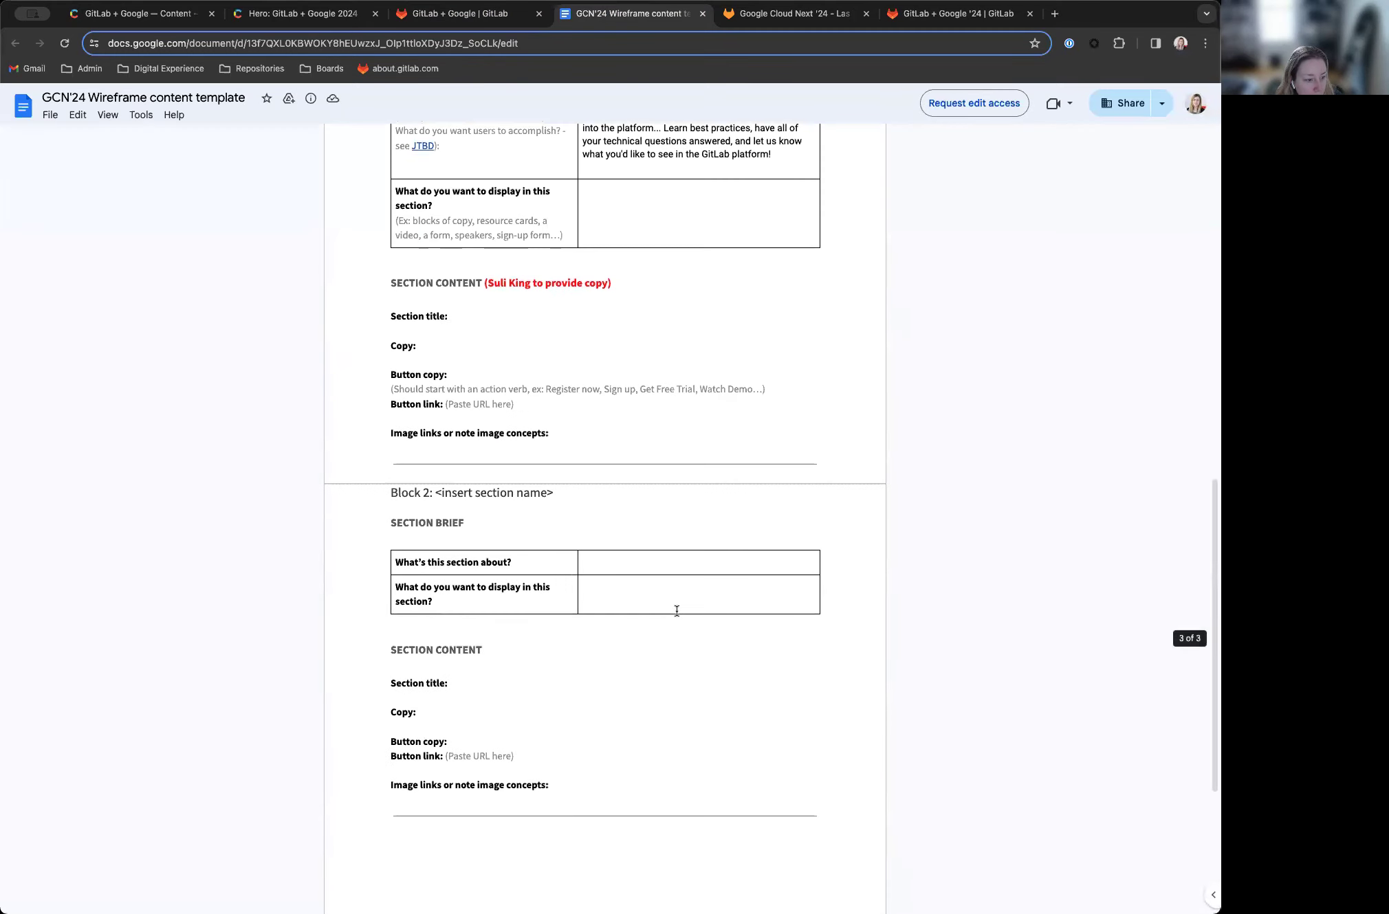
pyautogui.scroll(5, 634, 636)
pyautogui.scroll(2, 632, 637)
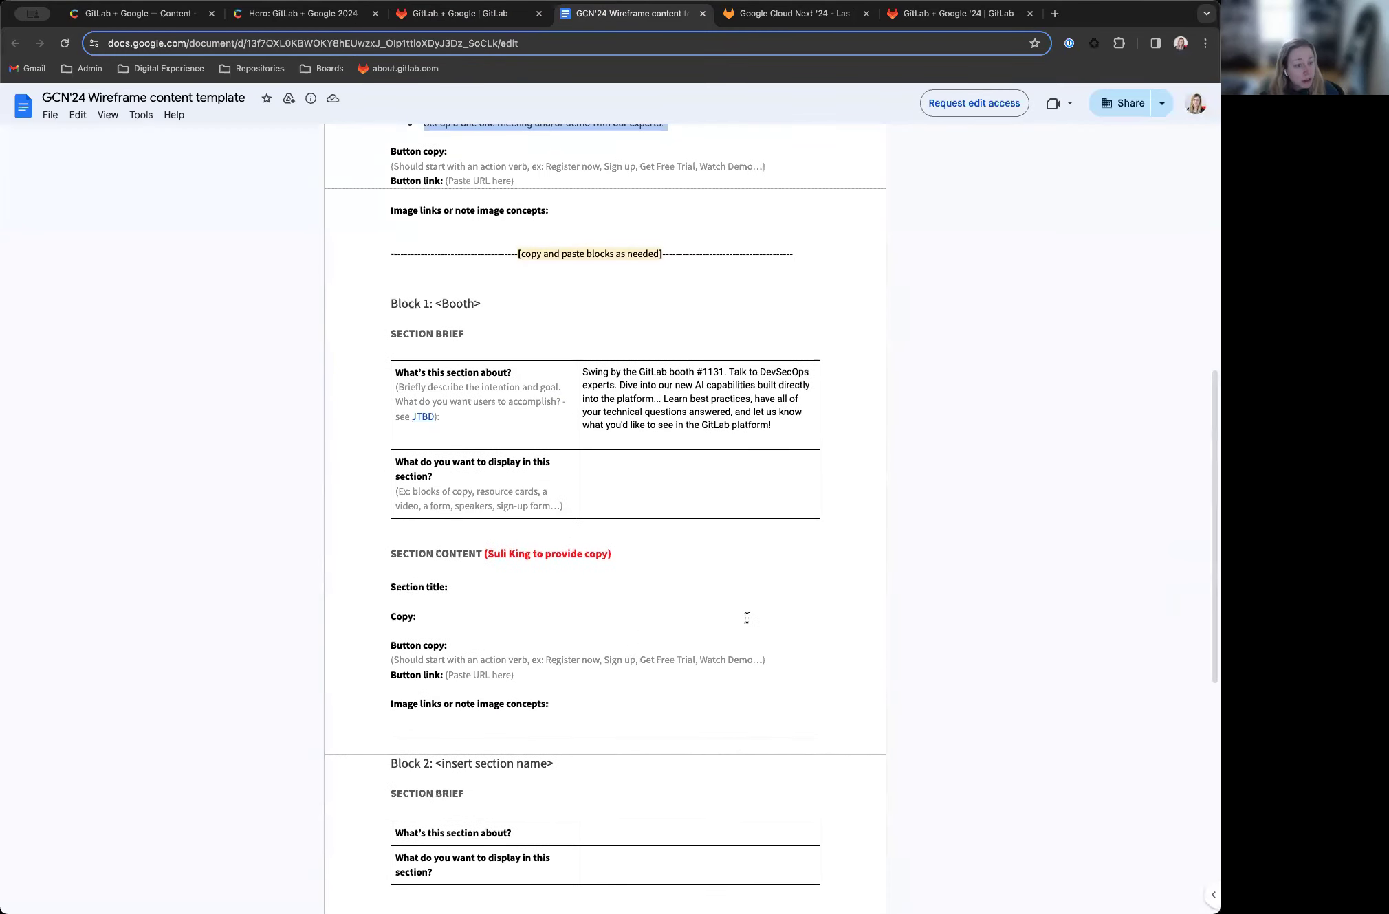
pyautogui.scroll(4, 604, 433)
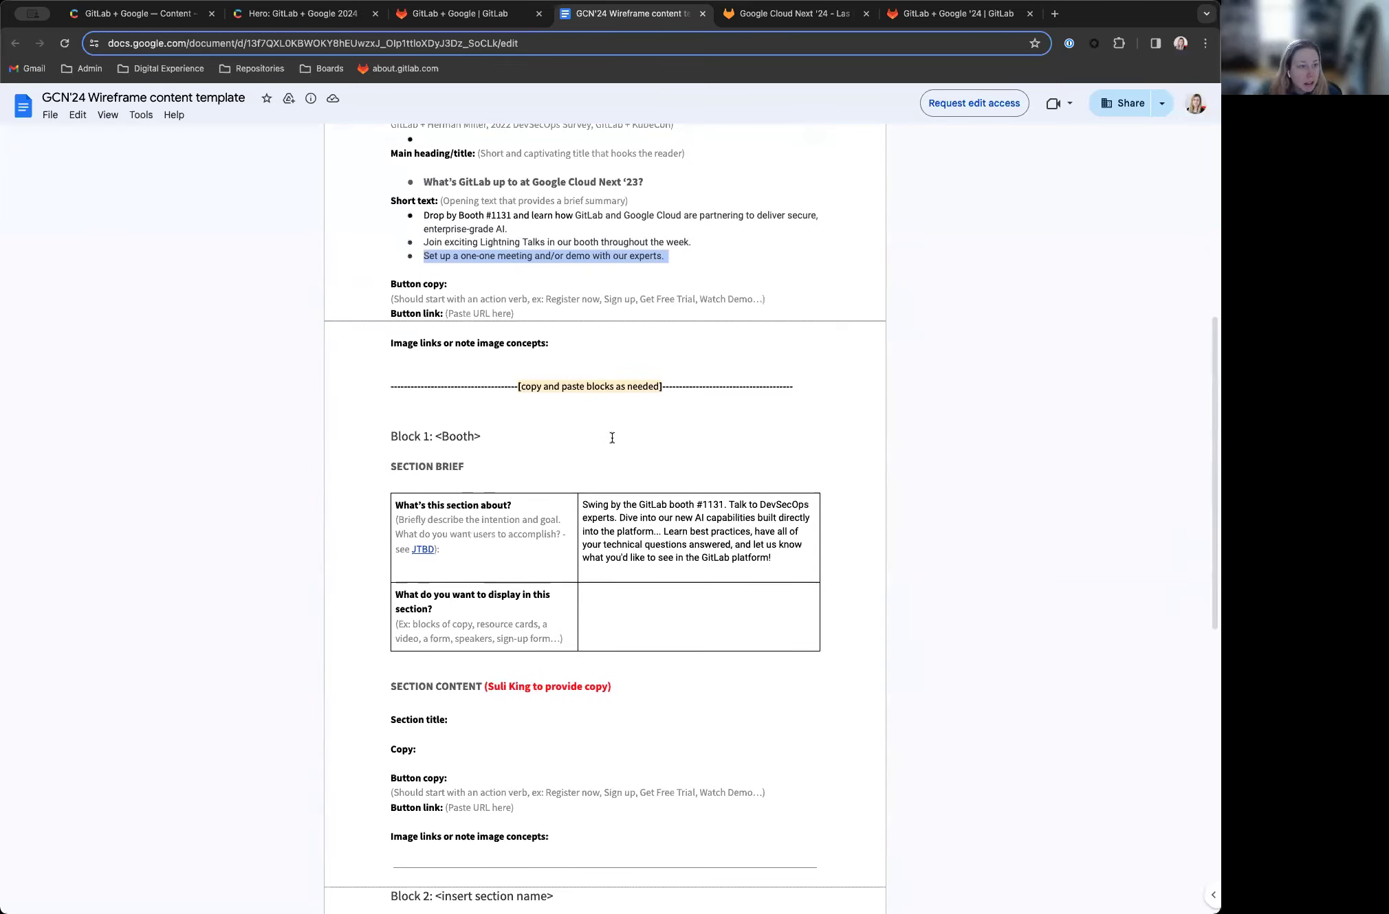
pyautogui.scroll(3, 604, 434)
# Step: Return from the 2024 hero to the Google Cloud Next '24 event and create a new Two Column Block in its Booth section
pyautogui.click(264, 15)
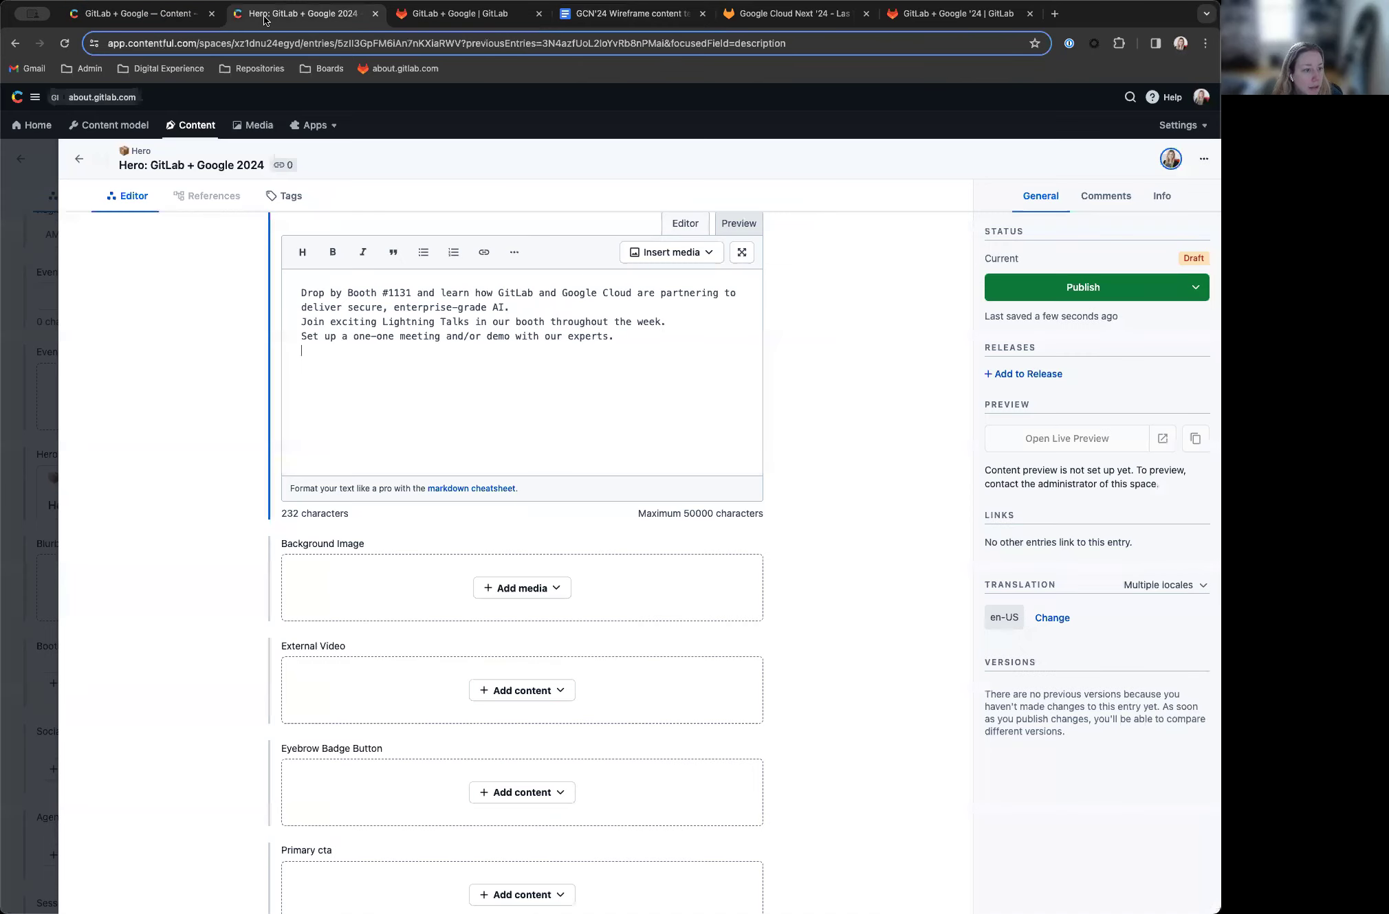
pyautogui.click(80, 161)
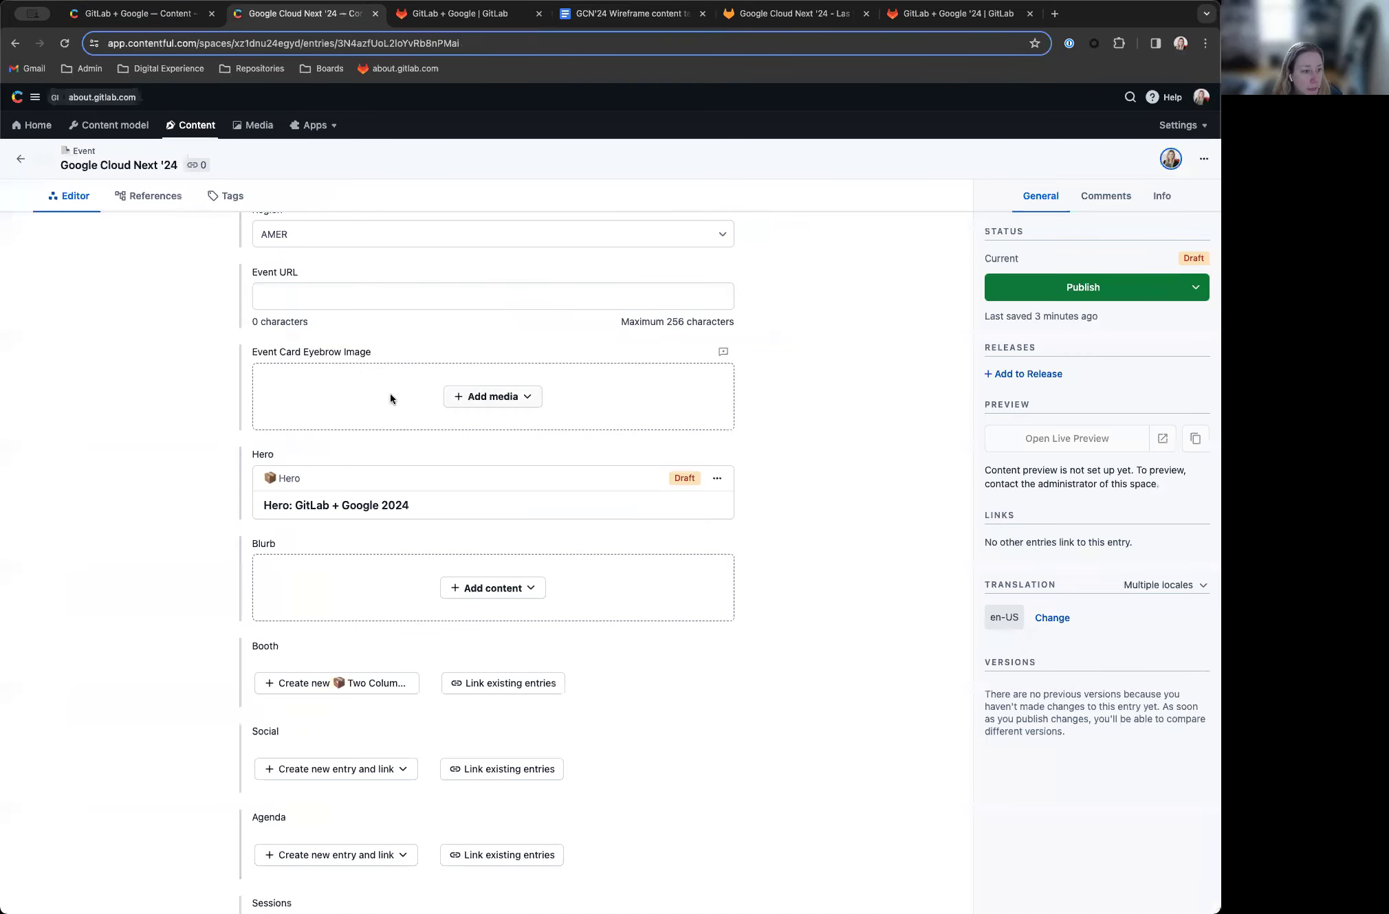
pyautogui.click(134, 13)
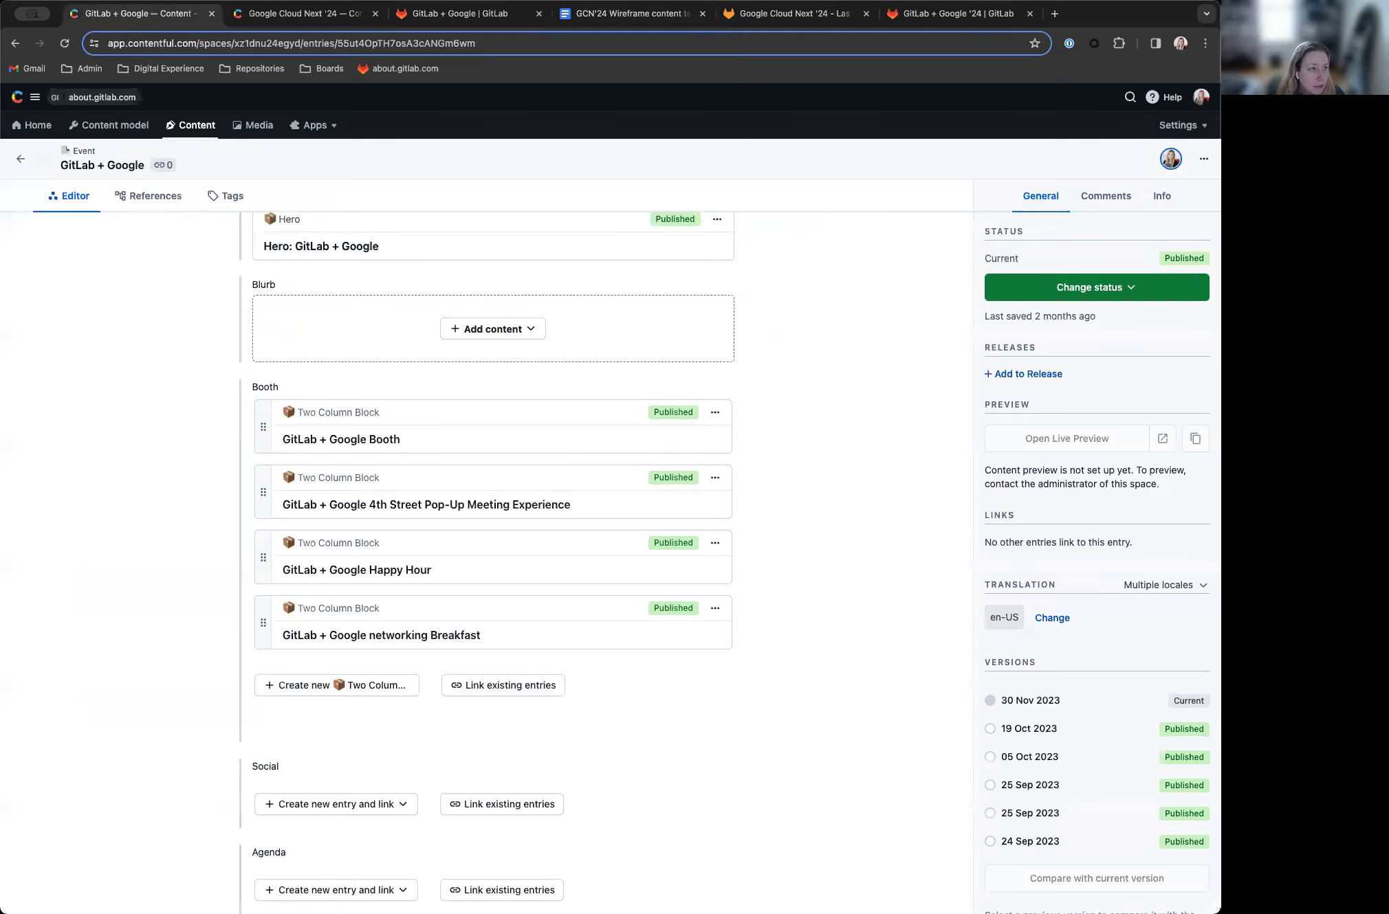
pyautogui.click(273, 16)
pyautogui.scroll(-2, 569, 413)
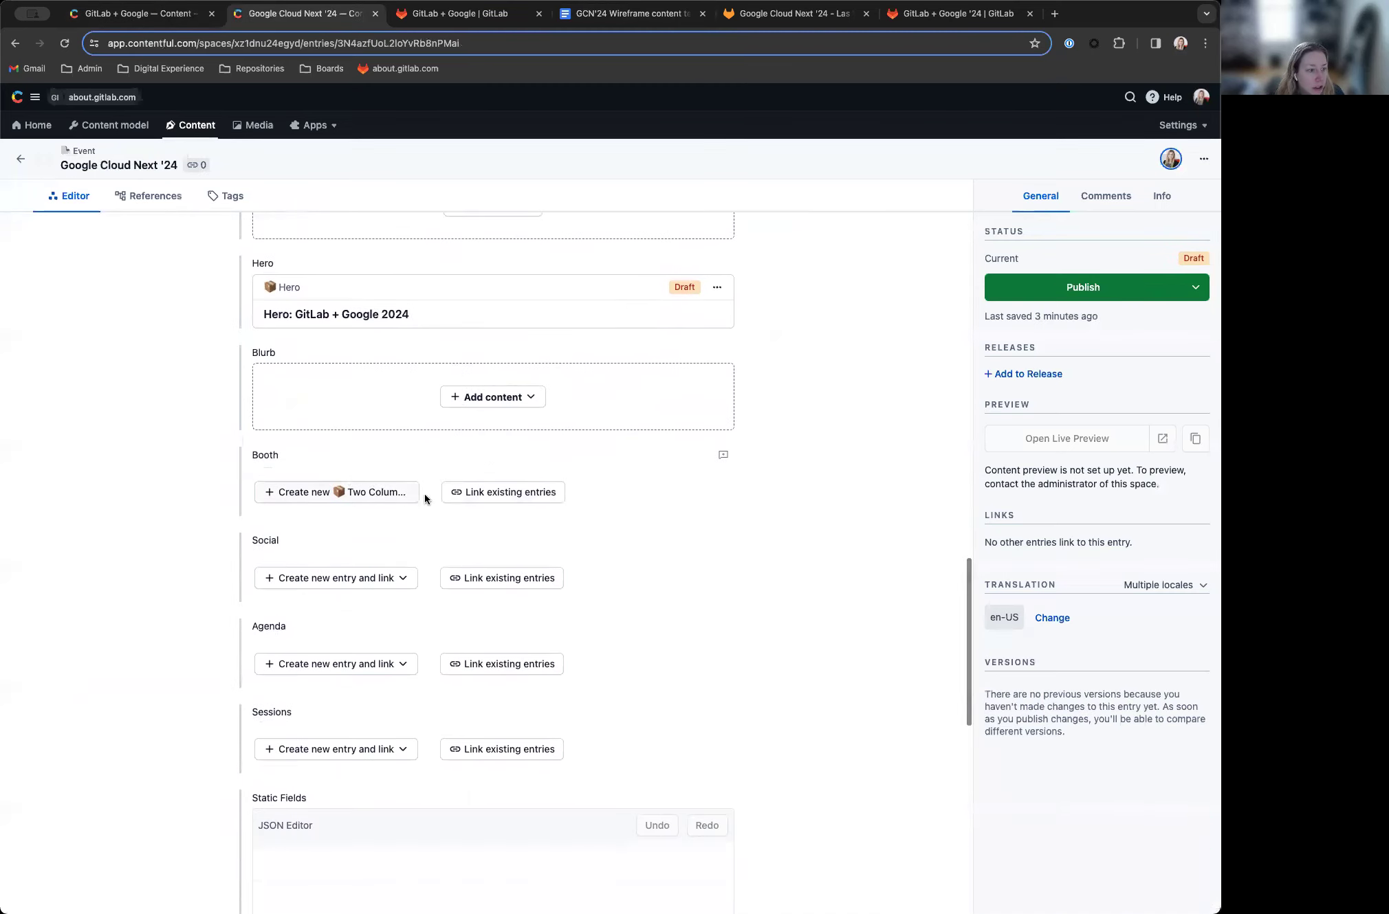
pyautogui.click(405, 496)
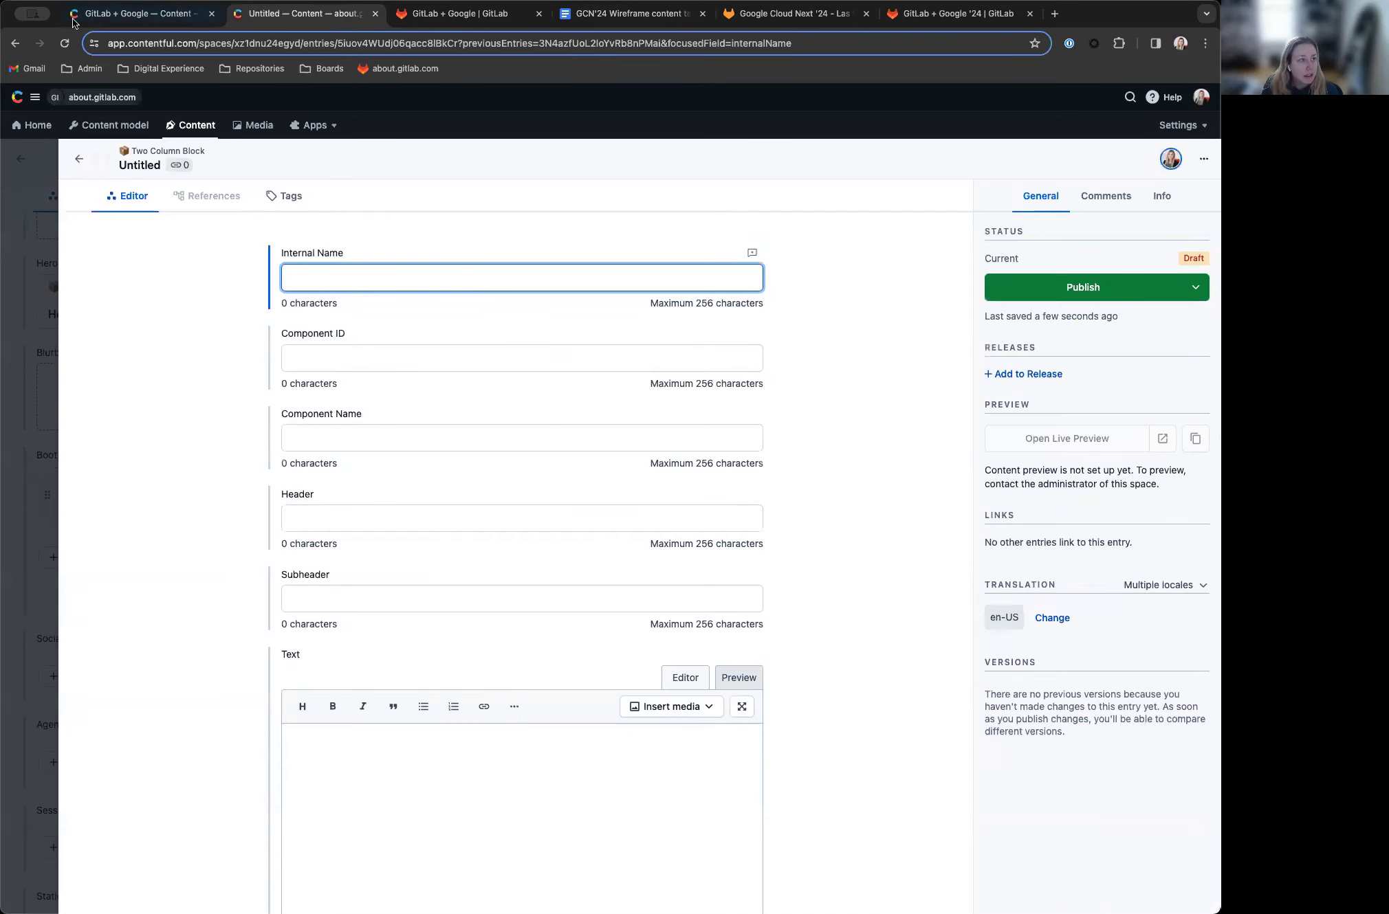
# Step: Copy the internal name "GitLab + Google Booth" from the '23 booth block into the new block's Internal Name
pyautogui.press('super+1')
pyautogui.click(450, 435)
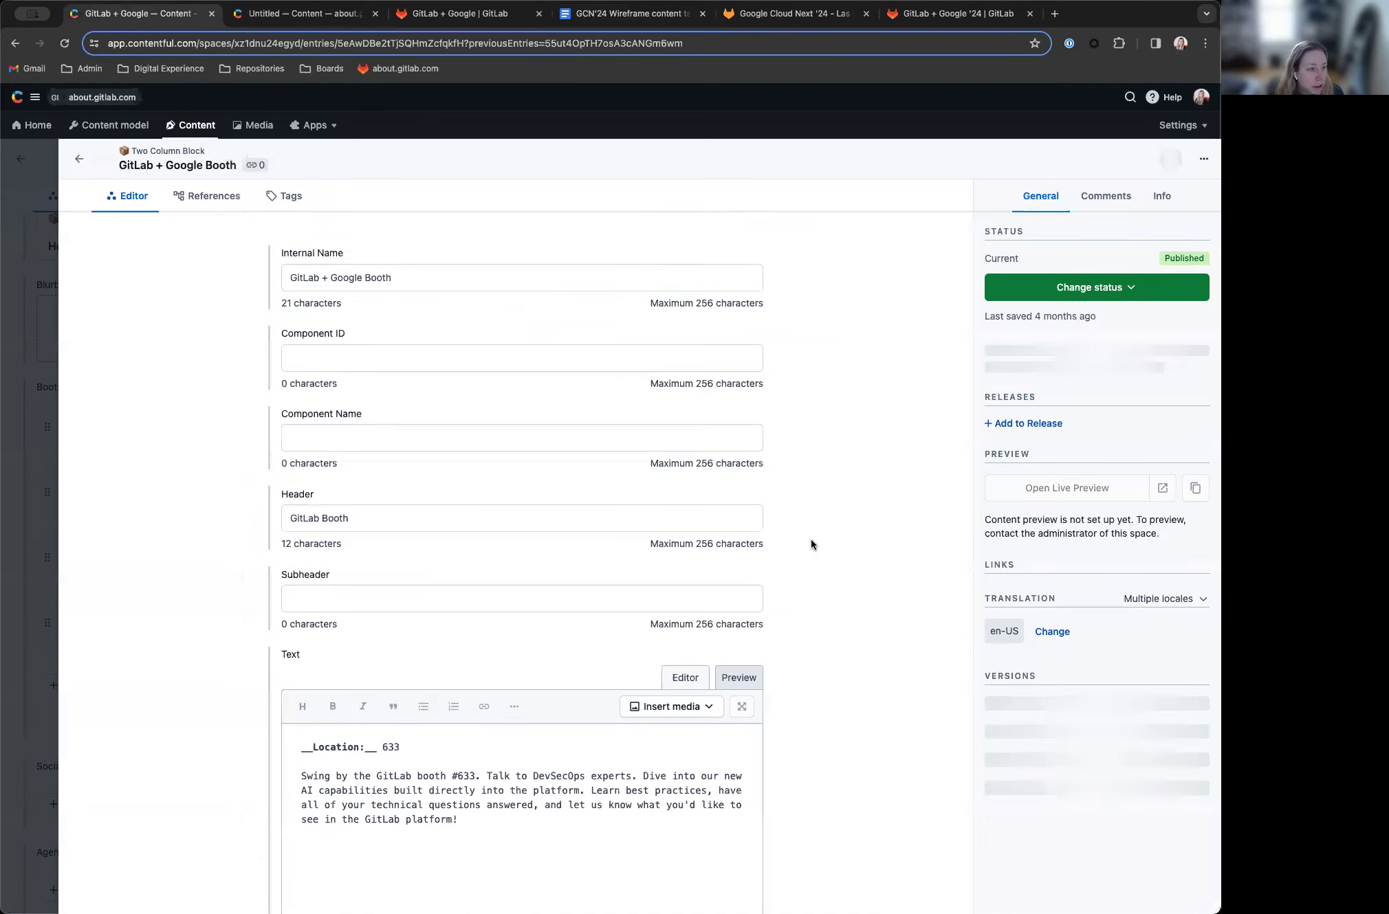
pyautogui.press('super+a')
pyautogui.press('super+c')
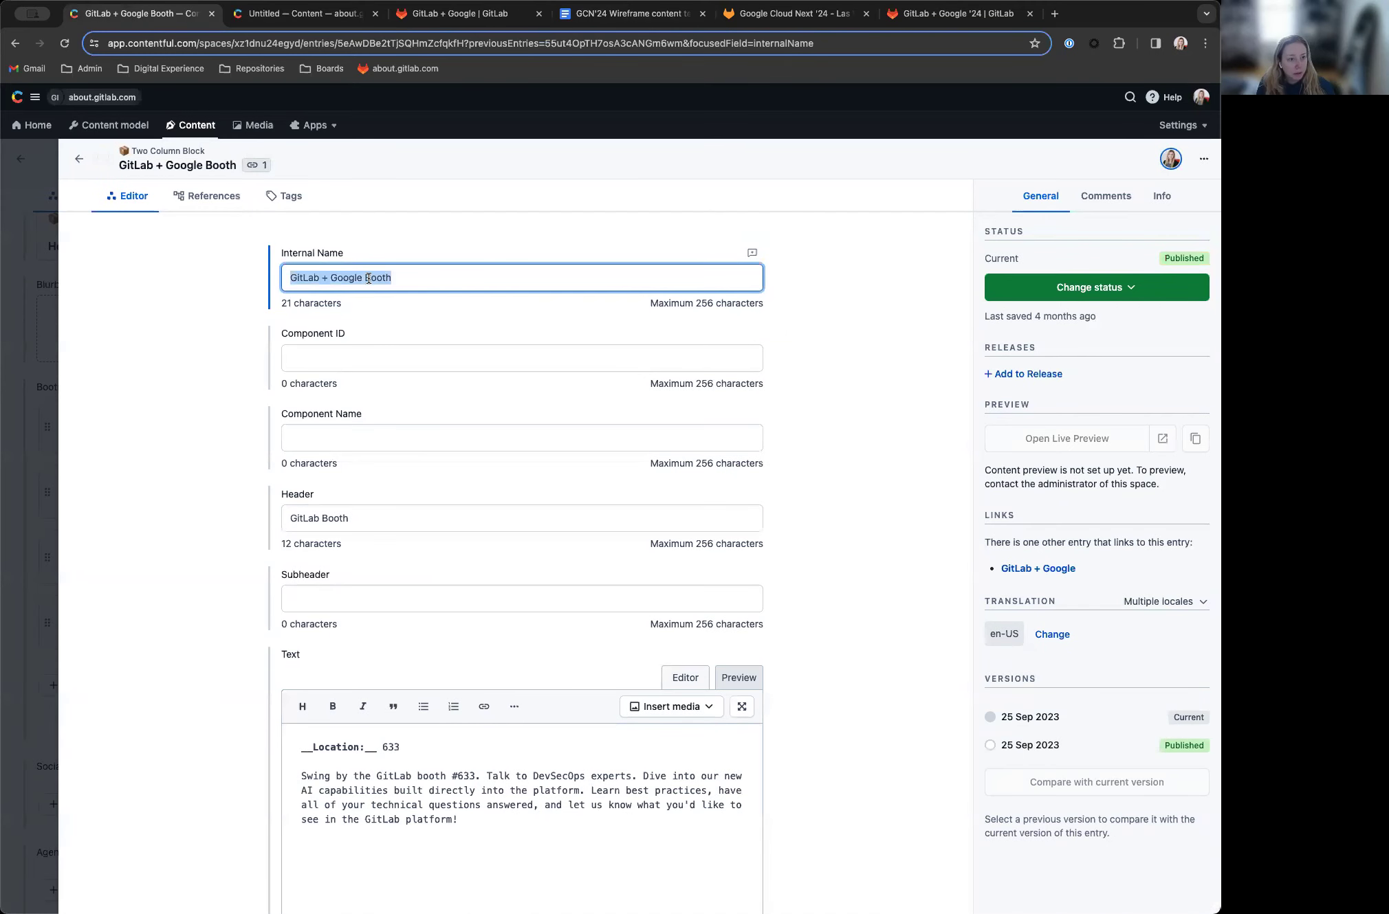
pyautogui.click(296, 14)
pyautogui.press('super+v')
# Step: Check the wireframe for a Booth title, and reuse the '23 block's header "GitLab Booth" as the new block's Header
pyautogui.click(642, 14)
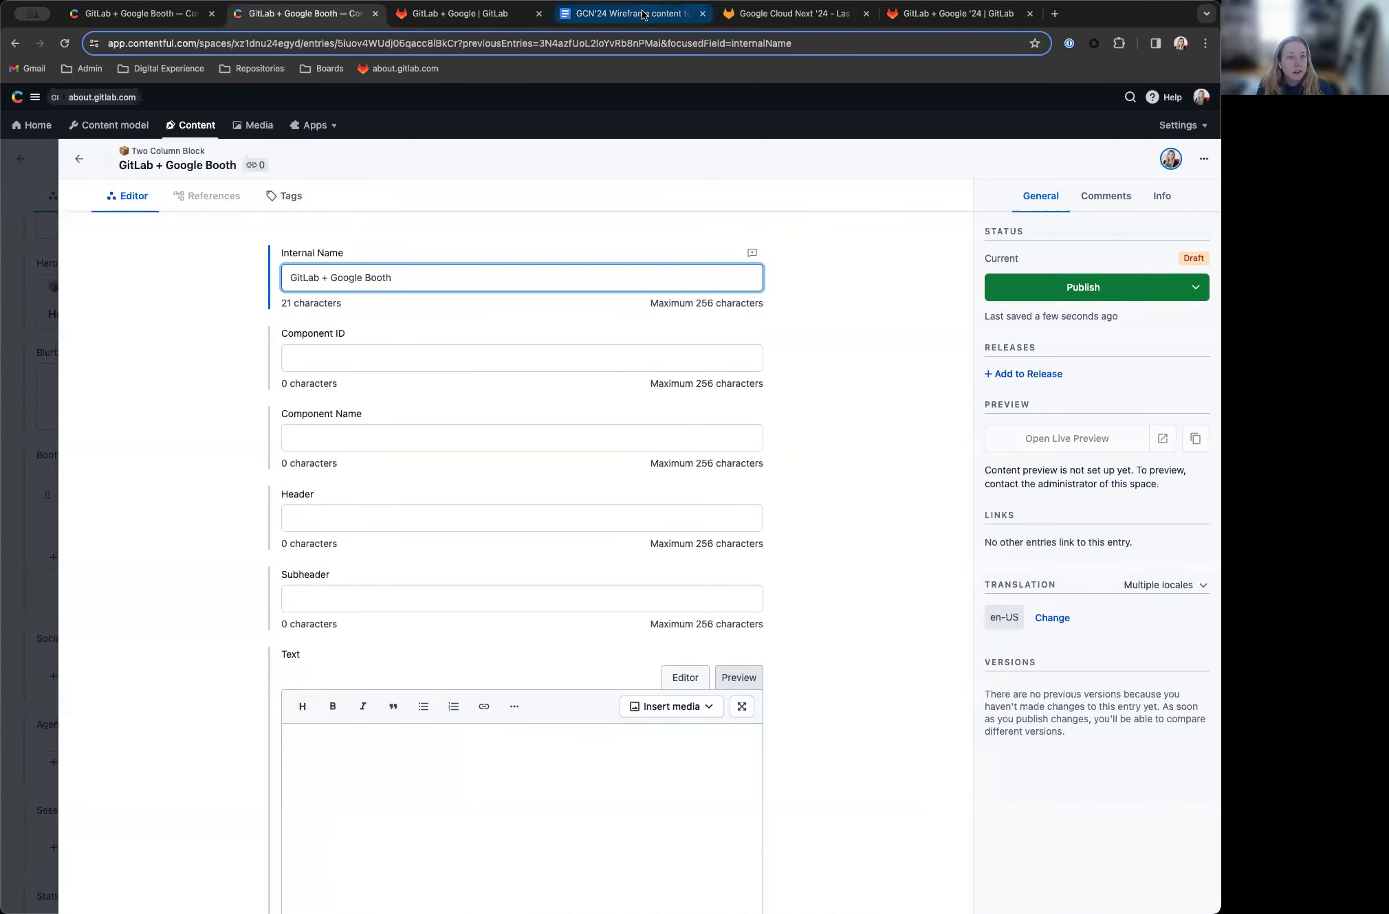
pyautogui.scroll(-1, 655, 483)
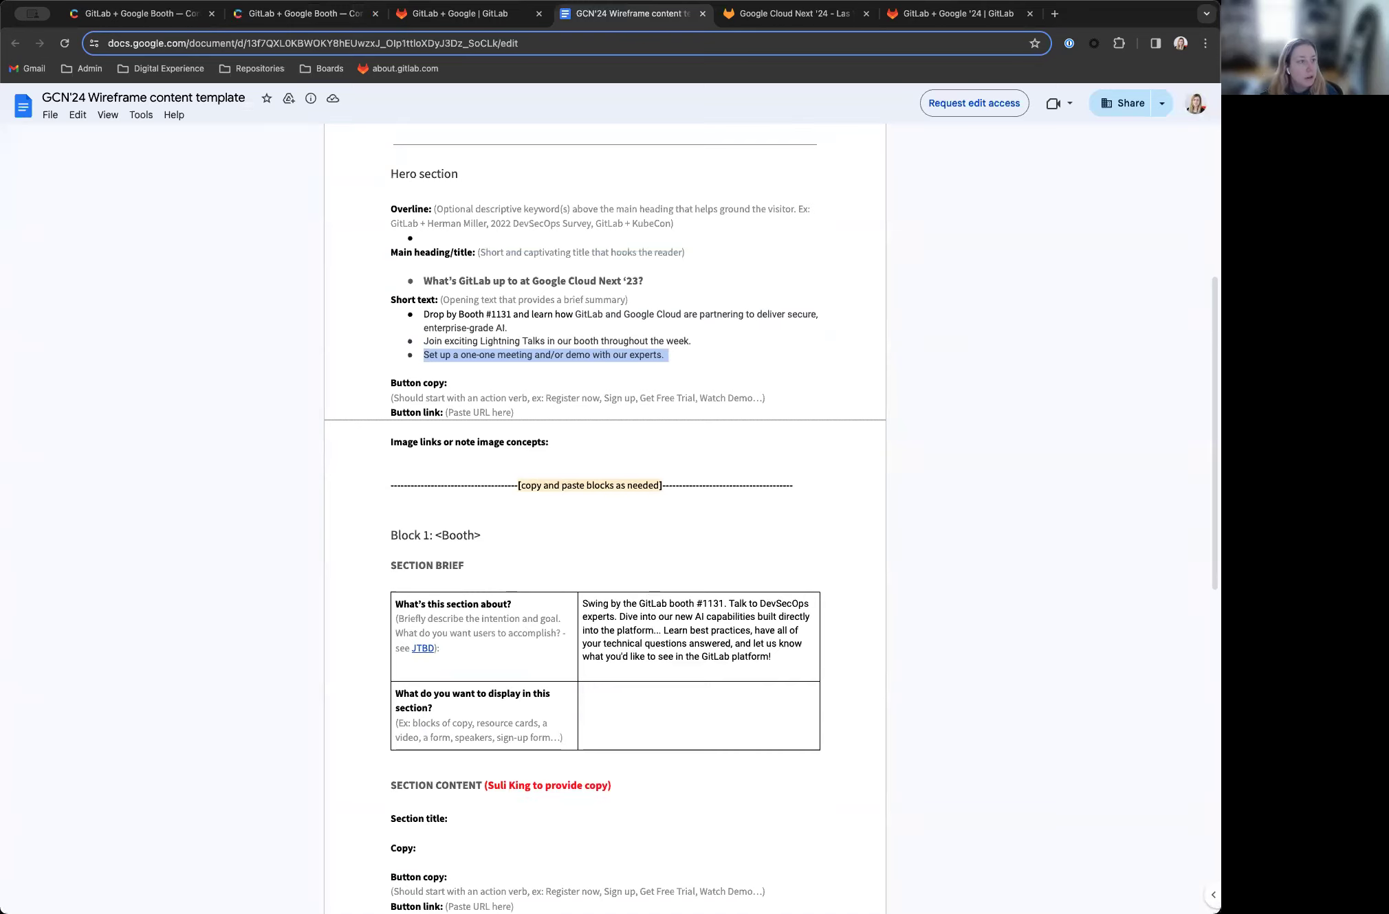
pyautogui.click(152, 12)
pyautogui.click(296, 14)
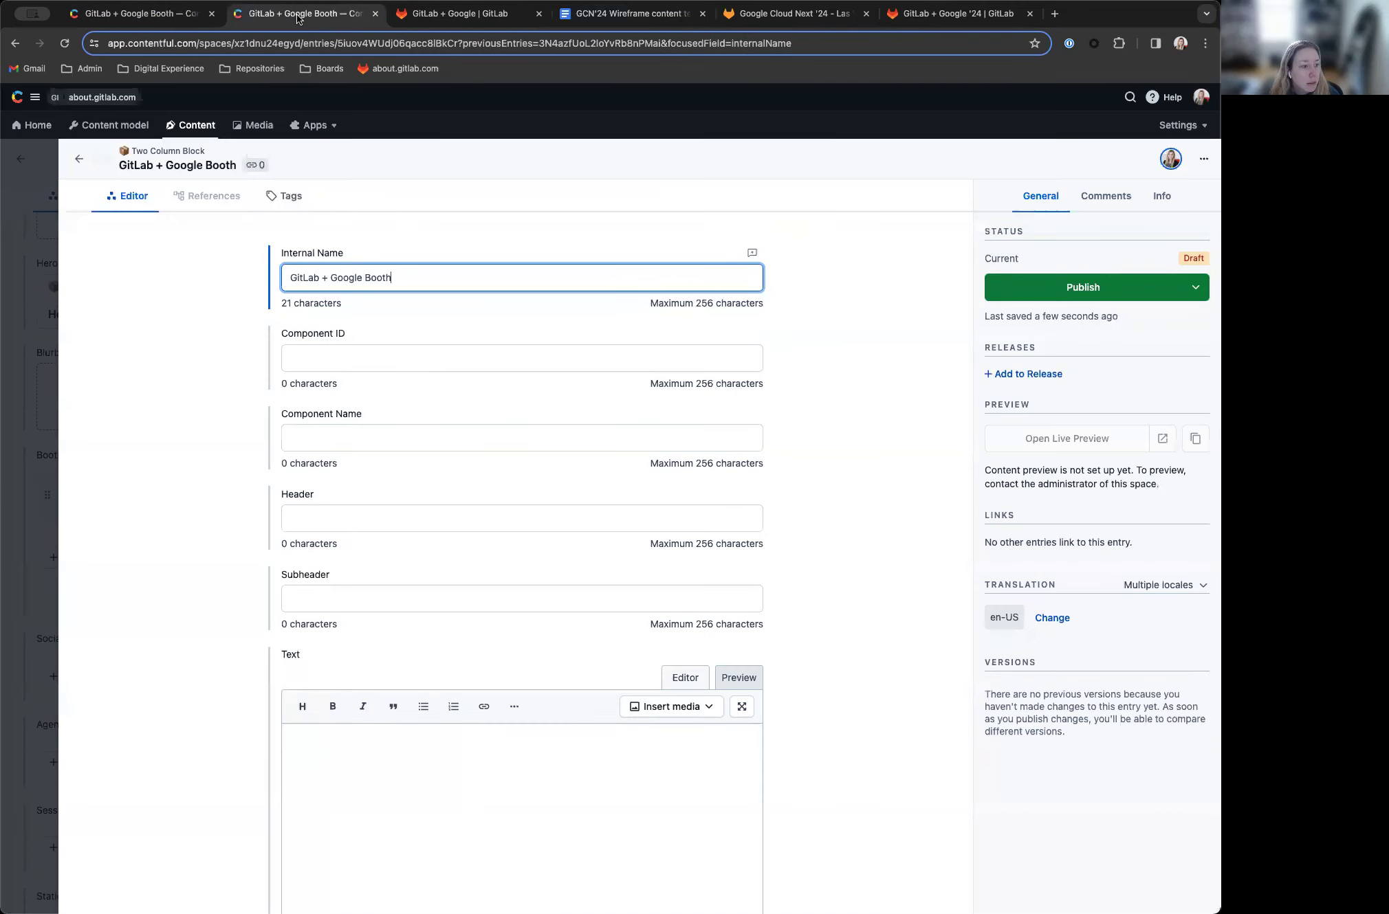
pyautogui.click(137, 15)
pyautogui.tripleClick(332, 524)
pyautogui.hotkey('ctrl', 'c')
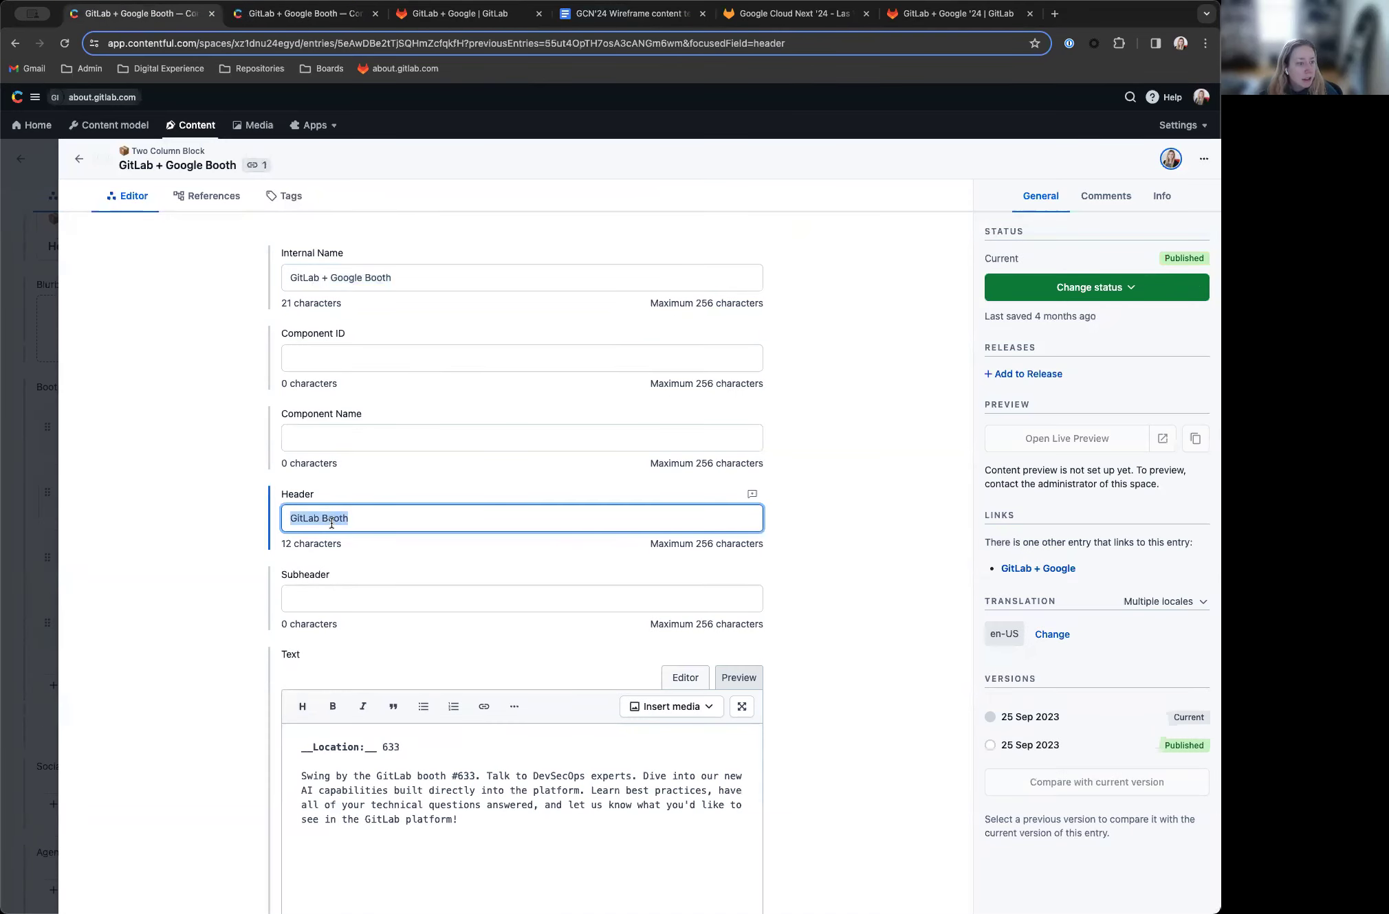
pyautogui.click(309, 9)
pyautogui.click(344, 519)
pyautogui.hotkey('ctrl', 'v')
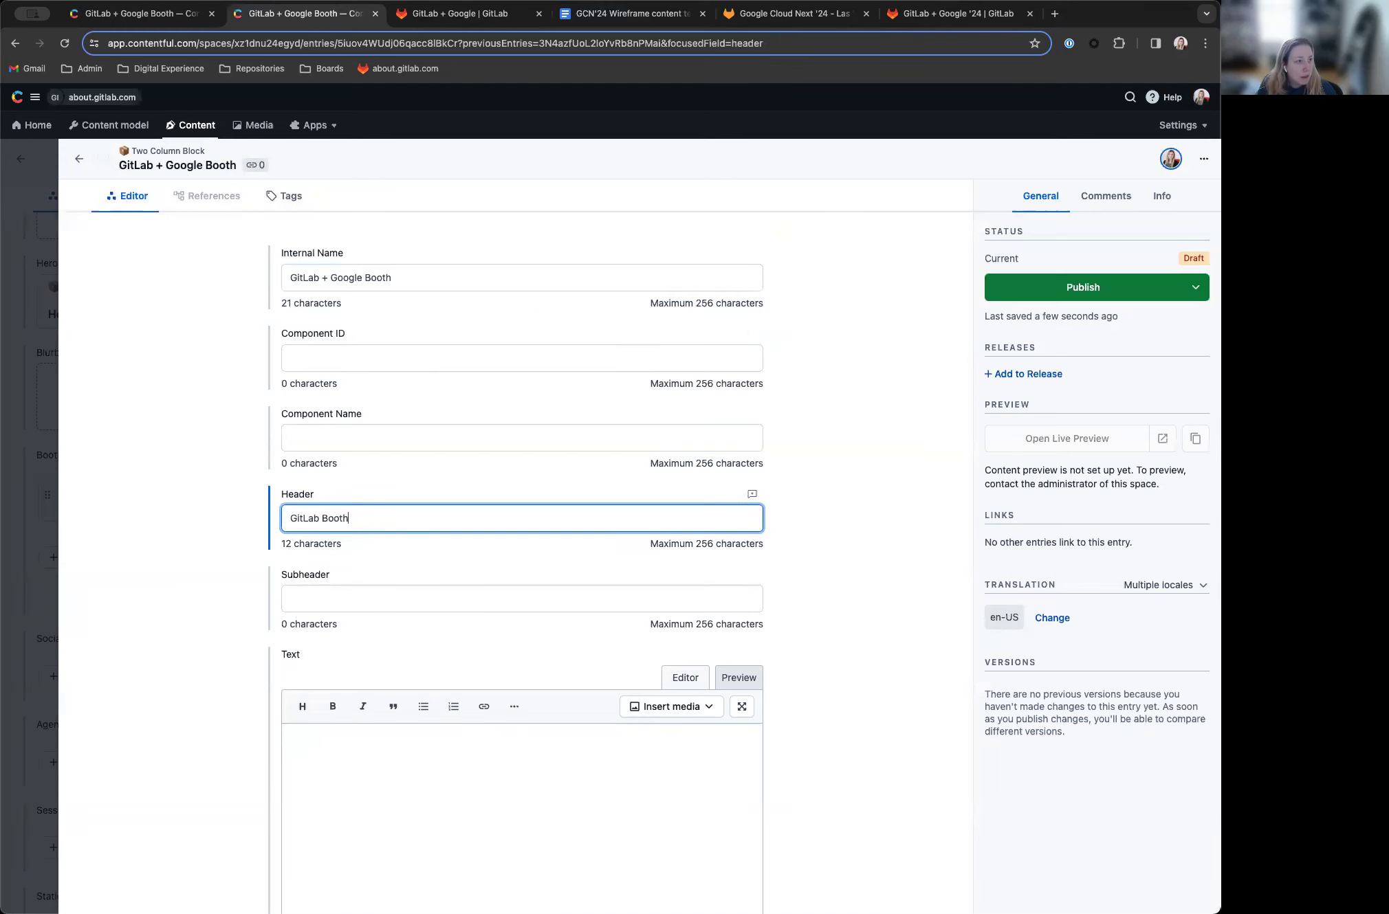
# Step: Fill the new block's Text with the wireframe's Booth brief beginning "Swing by the GitLab booth #1131"
pyautogui.click(133, 26)
pyautogui.scroll(-5, 134, 524)
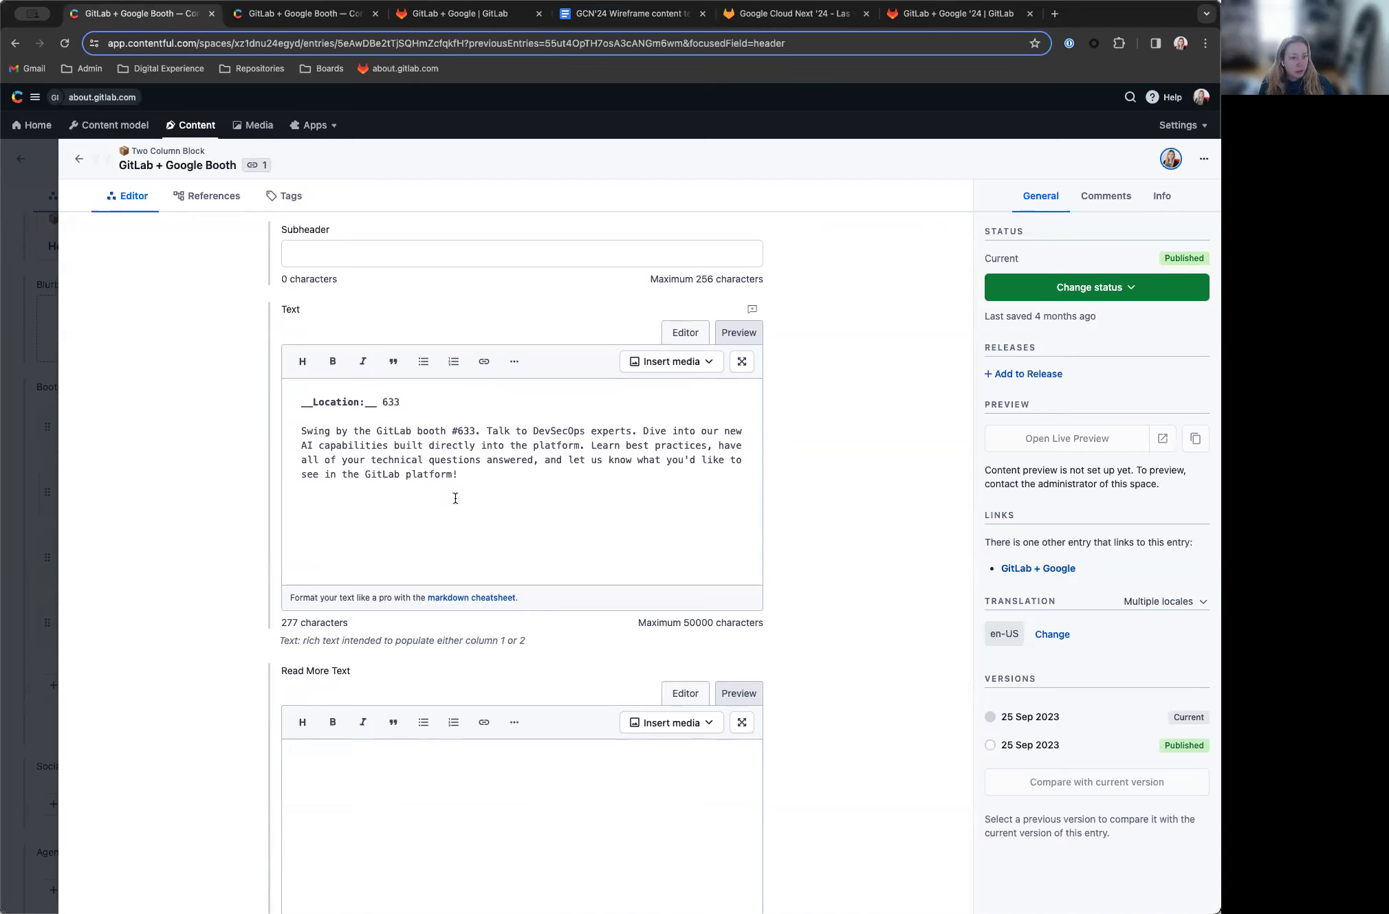
pyautogui.click(294, 16)
pyautogui.click(626, 13)
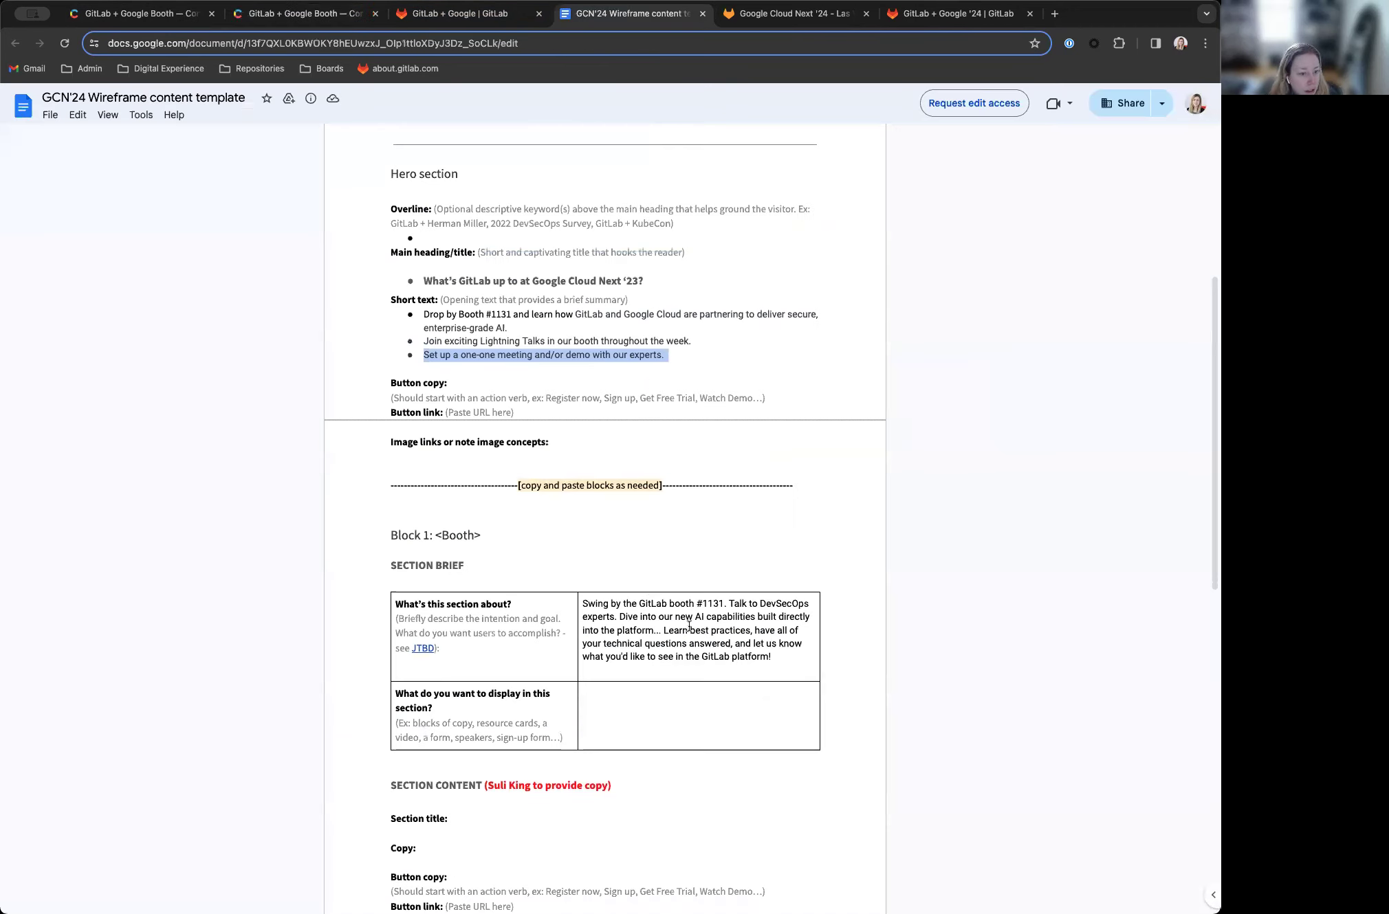
pyautogui.moveTo(583, 603); pyautogui.dragTo(791, 661)
pyautogui.press('super+c')
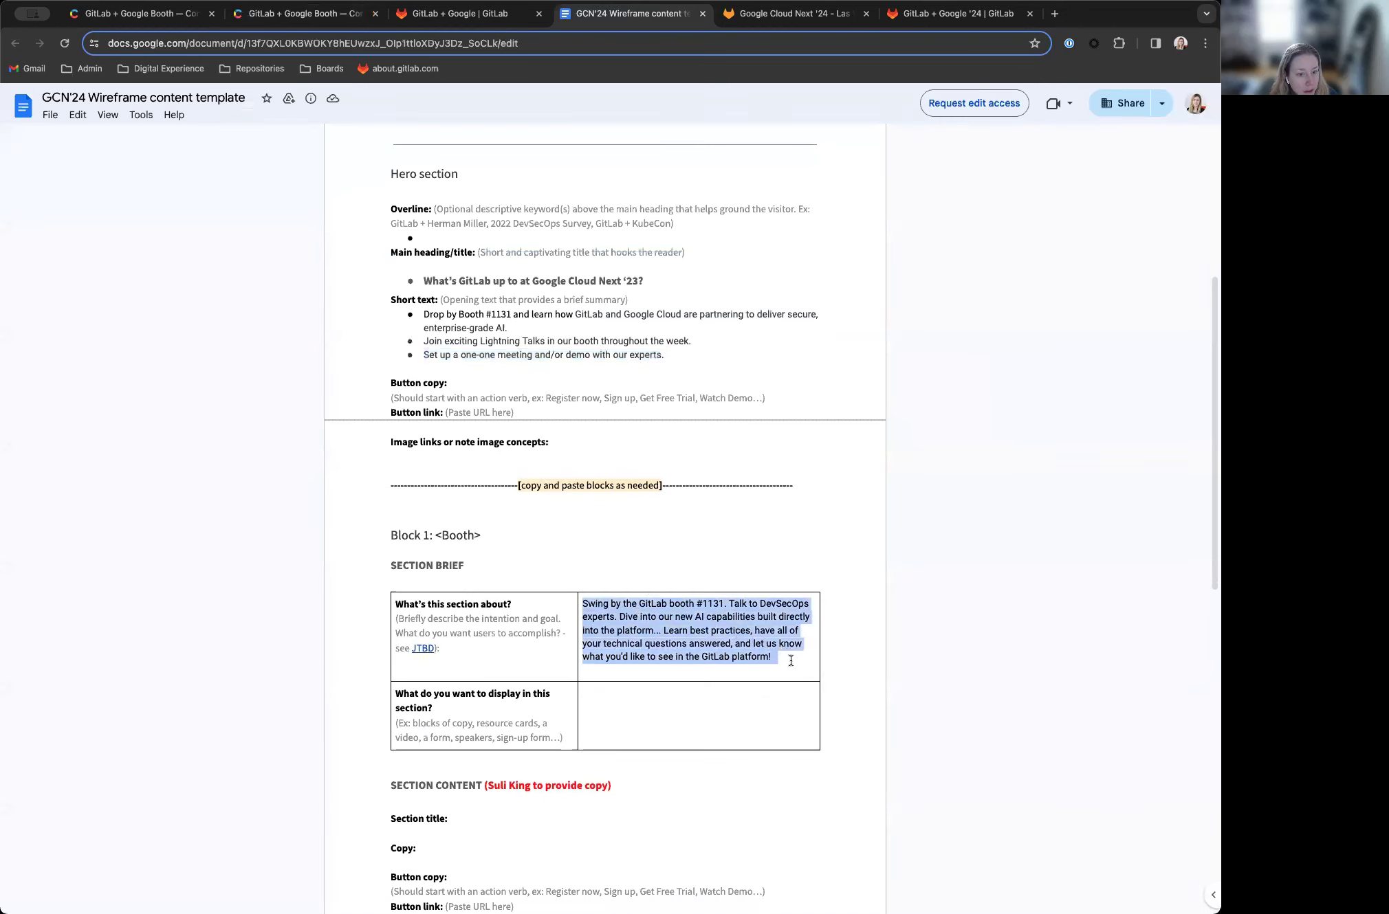
pyautogui.click(454, 14)
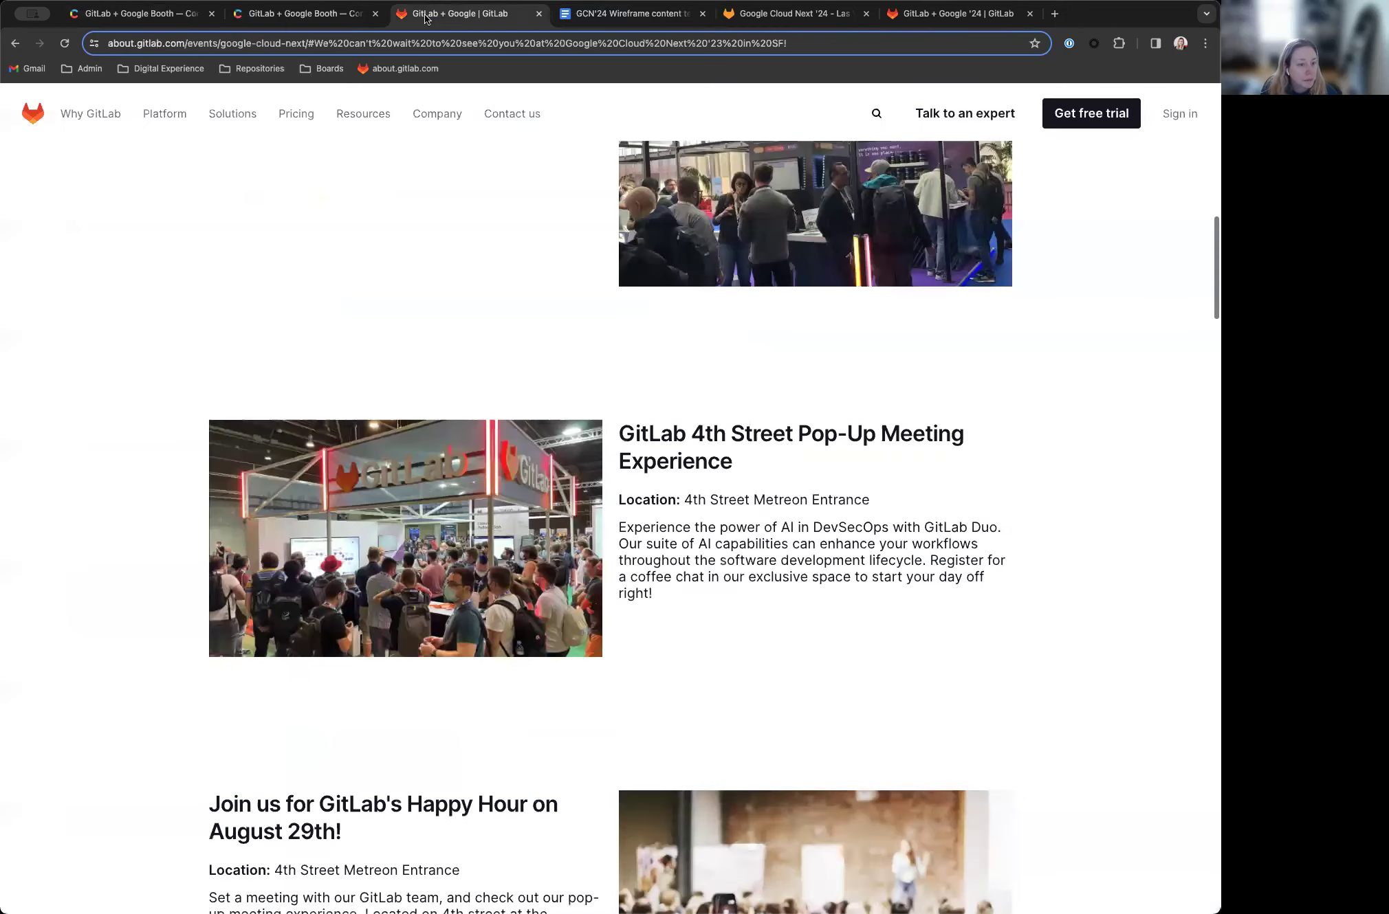
pyautogui.click(297, 15)
pyautogui.scroll(-2, 421, 703)
pyautogui.click(357, 654)
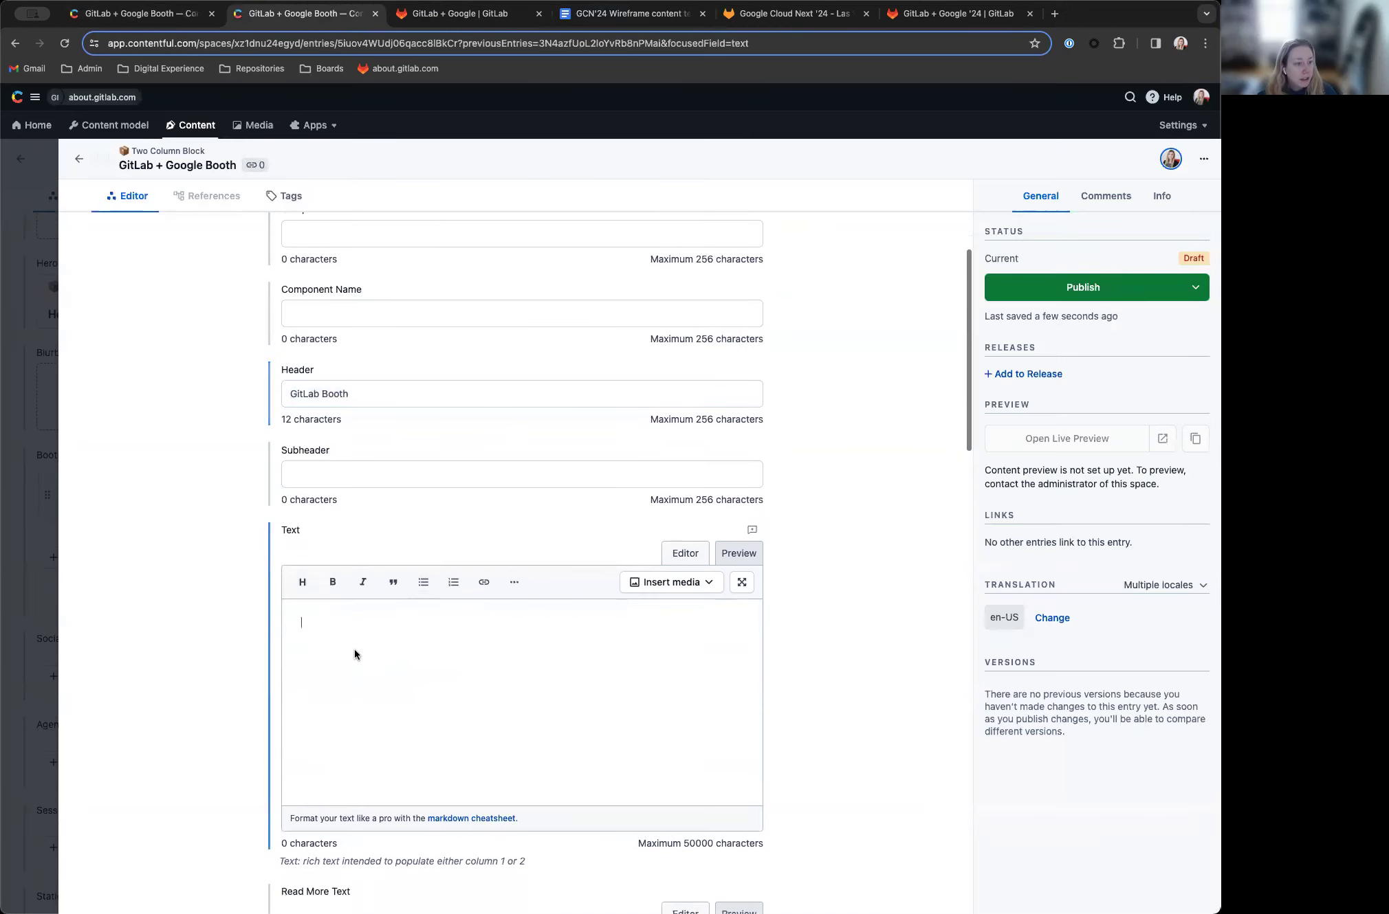
pyautogui.press('super+v')
# Step: Copy the '23 block's "__Location:__ 633" line into the new block's Text, above the booth copy and separated by a blank line
pyautogui.click(103, 13)
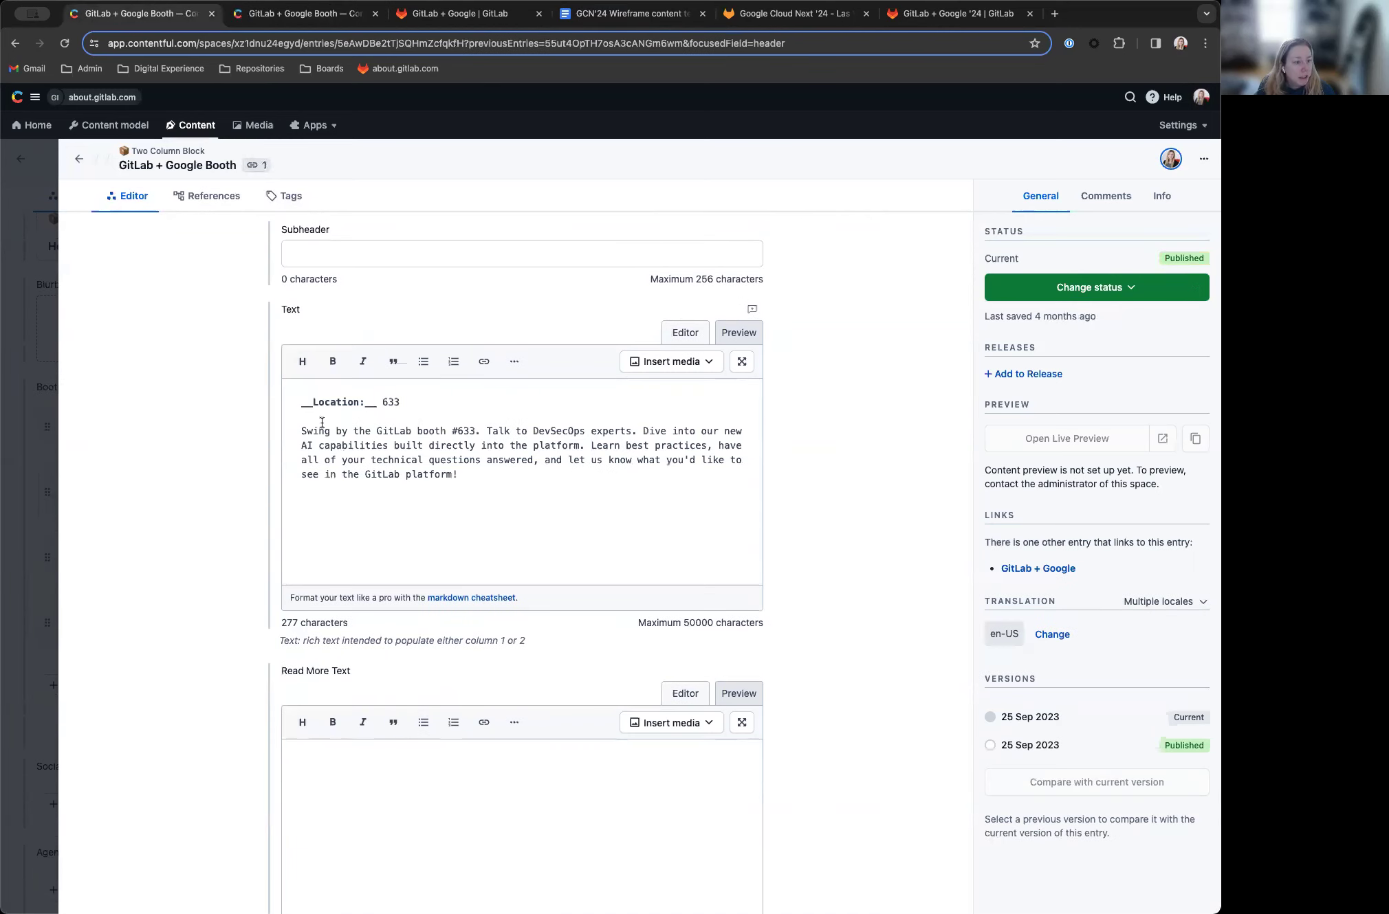
pyautogui.click(738, 333)
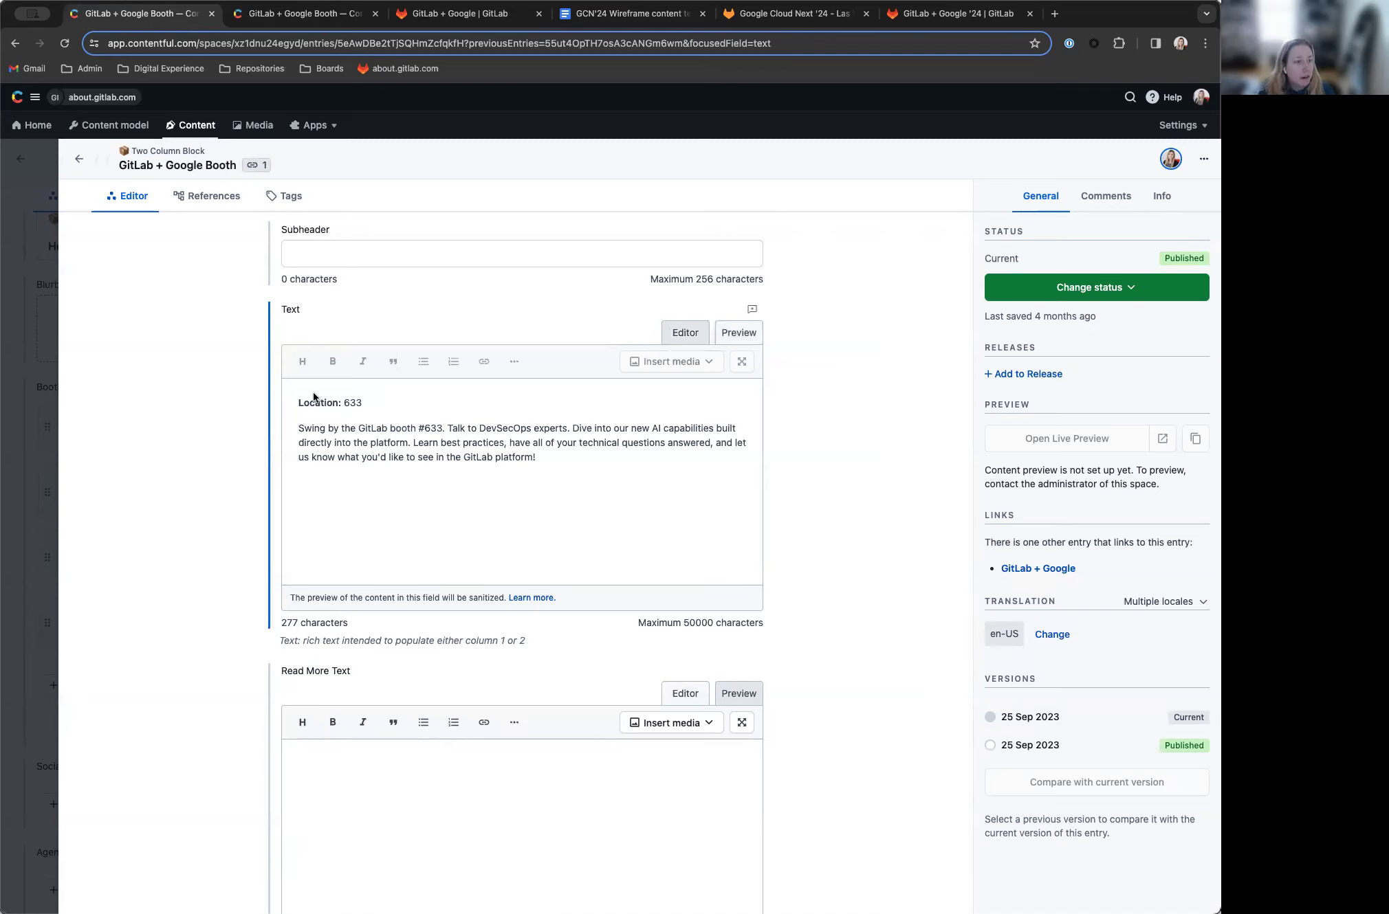
pyautogui.click(677, 334)
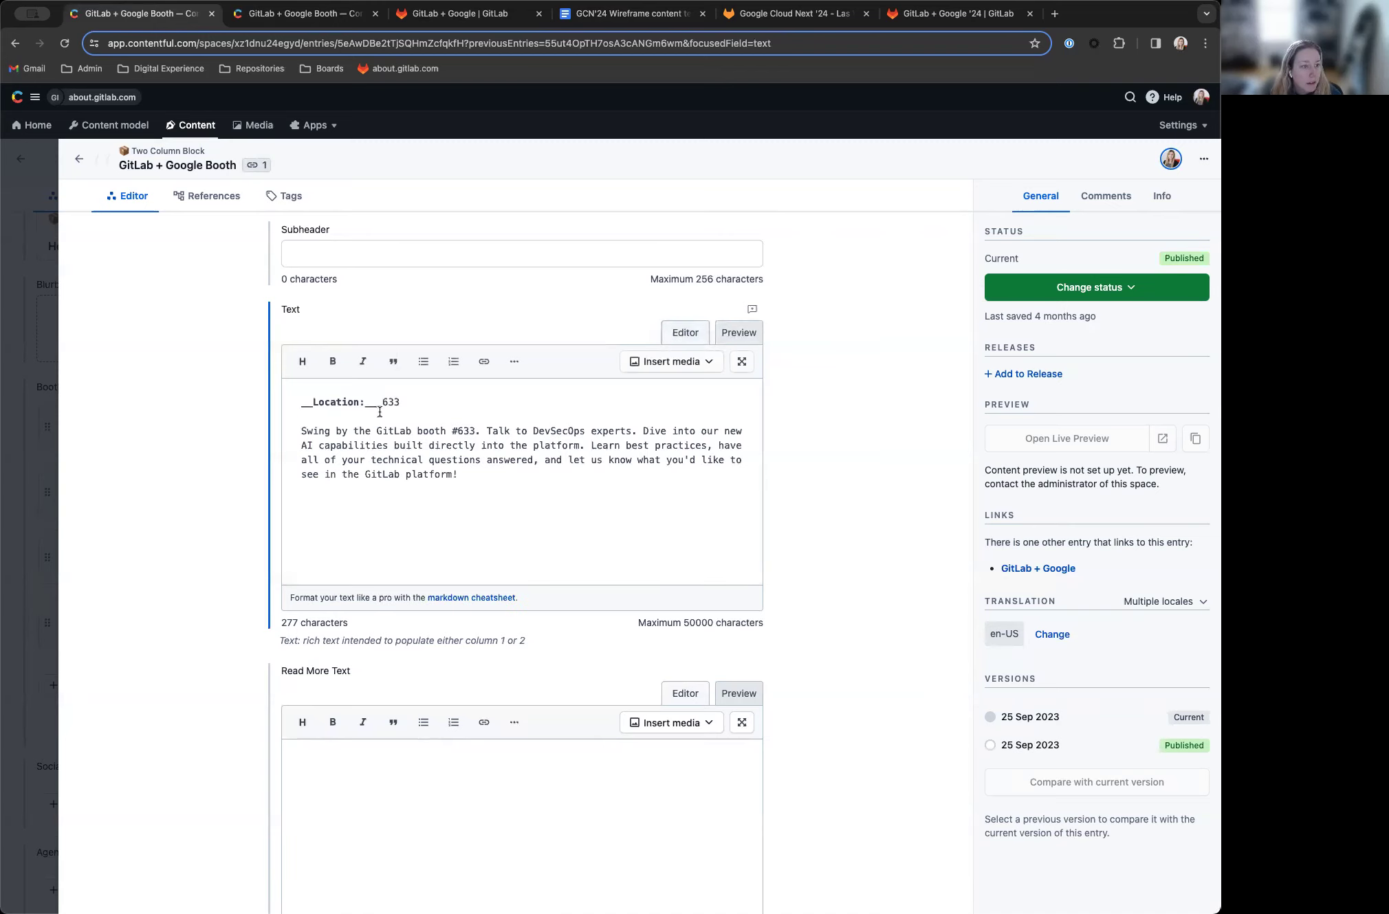
pyautogui.moveTo(430, 401); pyautogui.dragTo(256, 405)
pyautogui.press('super+c')
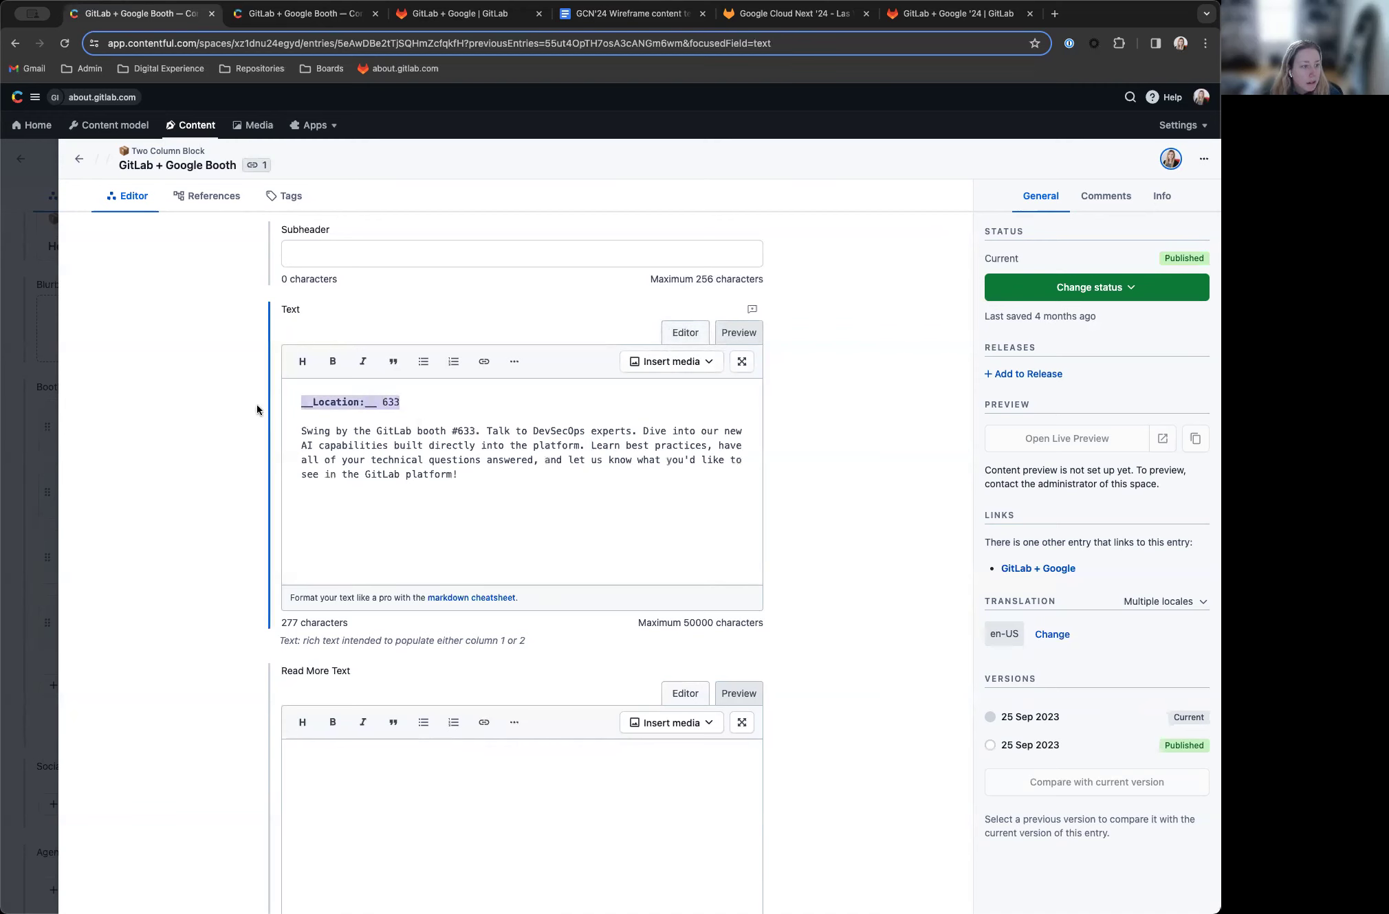
pyautogui.click(275, 26)
pyautogui.press('Return')
pyautogui.press('Return')
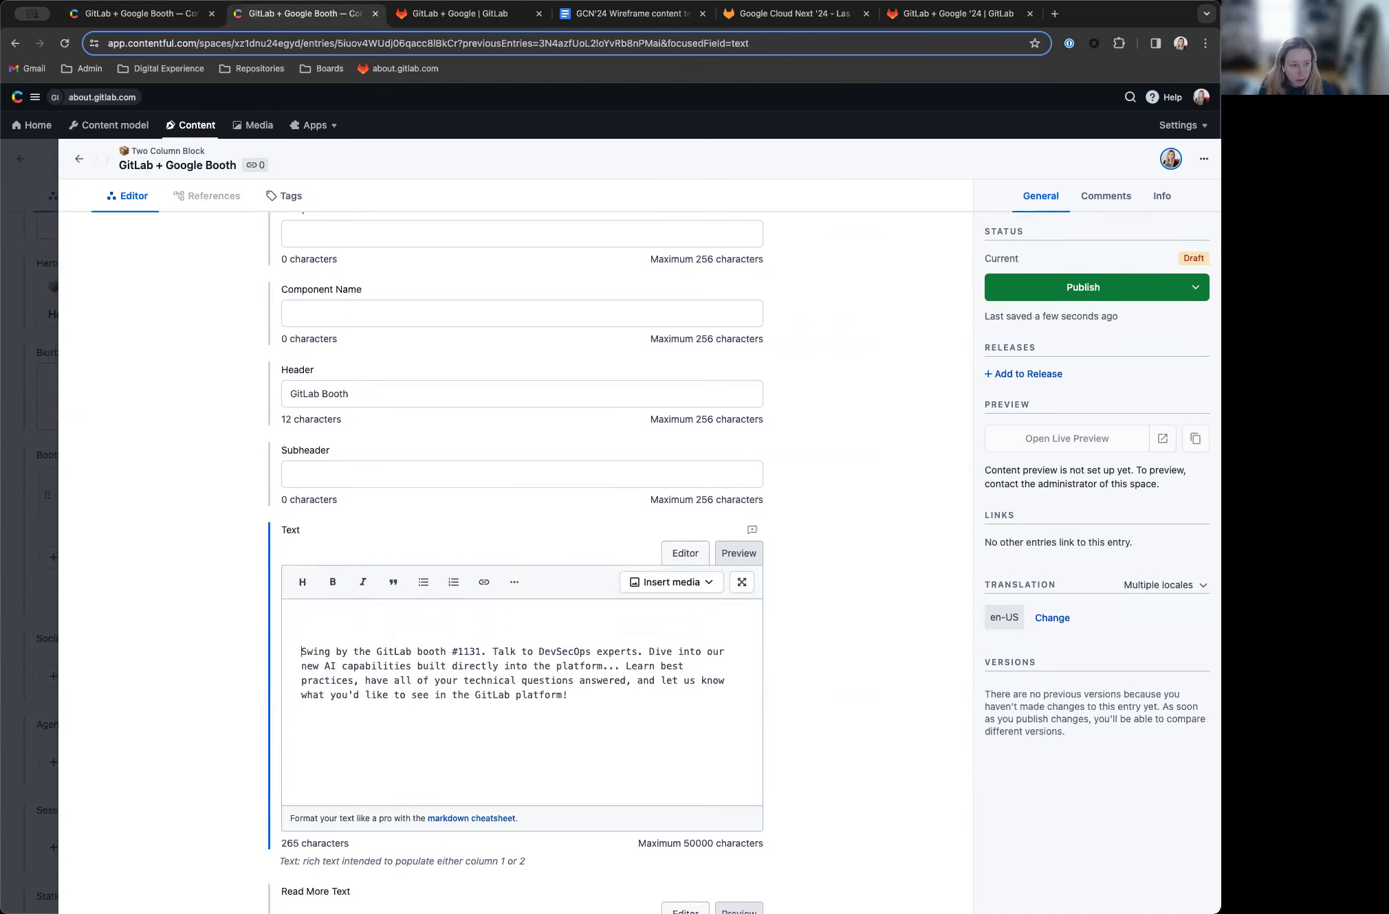
pyautogui.press('super+v')
# Step: Replace the number in the new block's location line with 1131, and check the previewed text against the wireframe's Booth brief
pyautogui.doubleClick(464, 657)
pyautogui.press('super+c')
pyautogui.doubleClick(391, 623)
pyautogui.press('super+v')
pyautogui.click(733, 554)
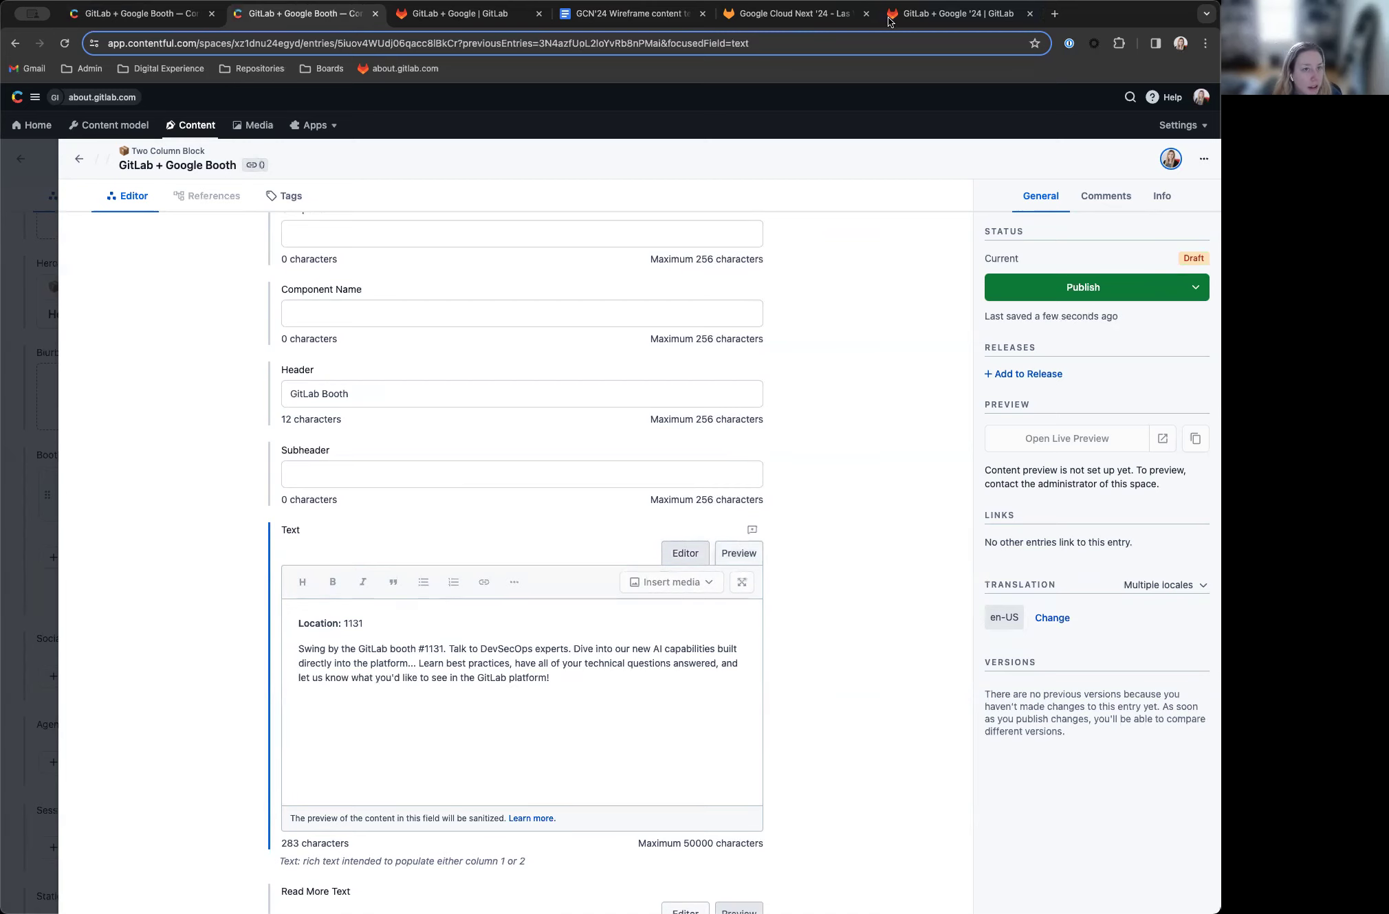
pyautogui.click(641, 14)
pyautogui.click(663, 633)
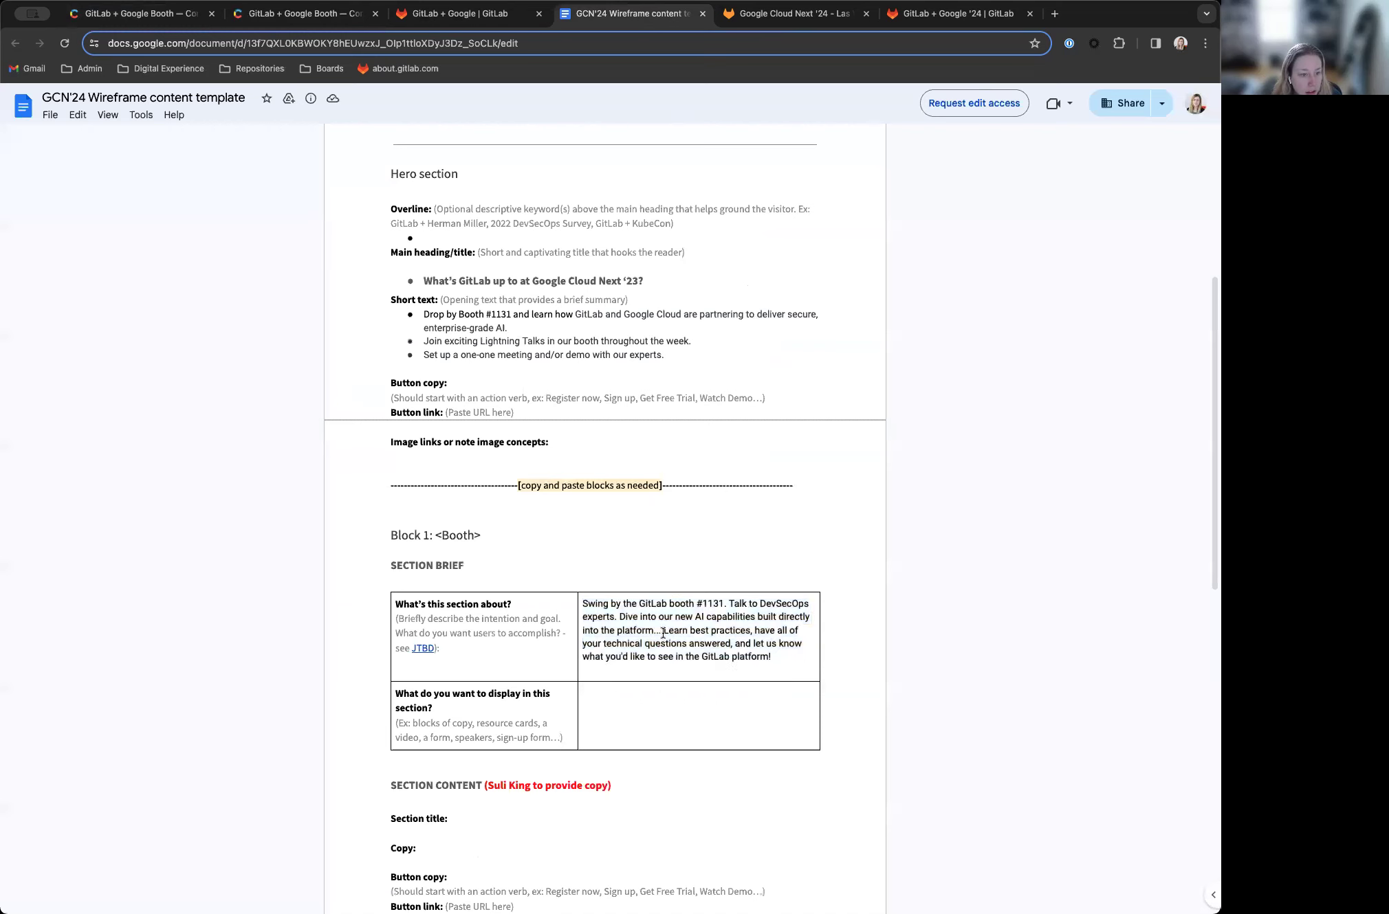
pyautogui.click(302, 14)
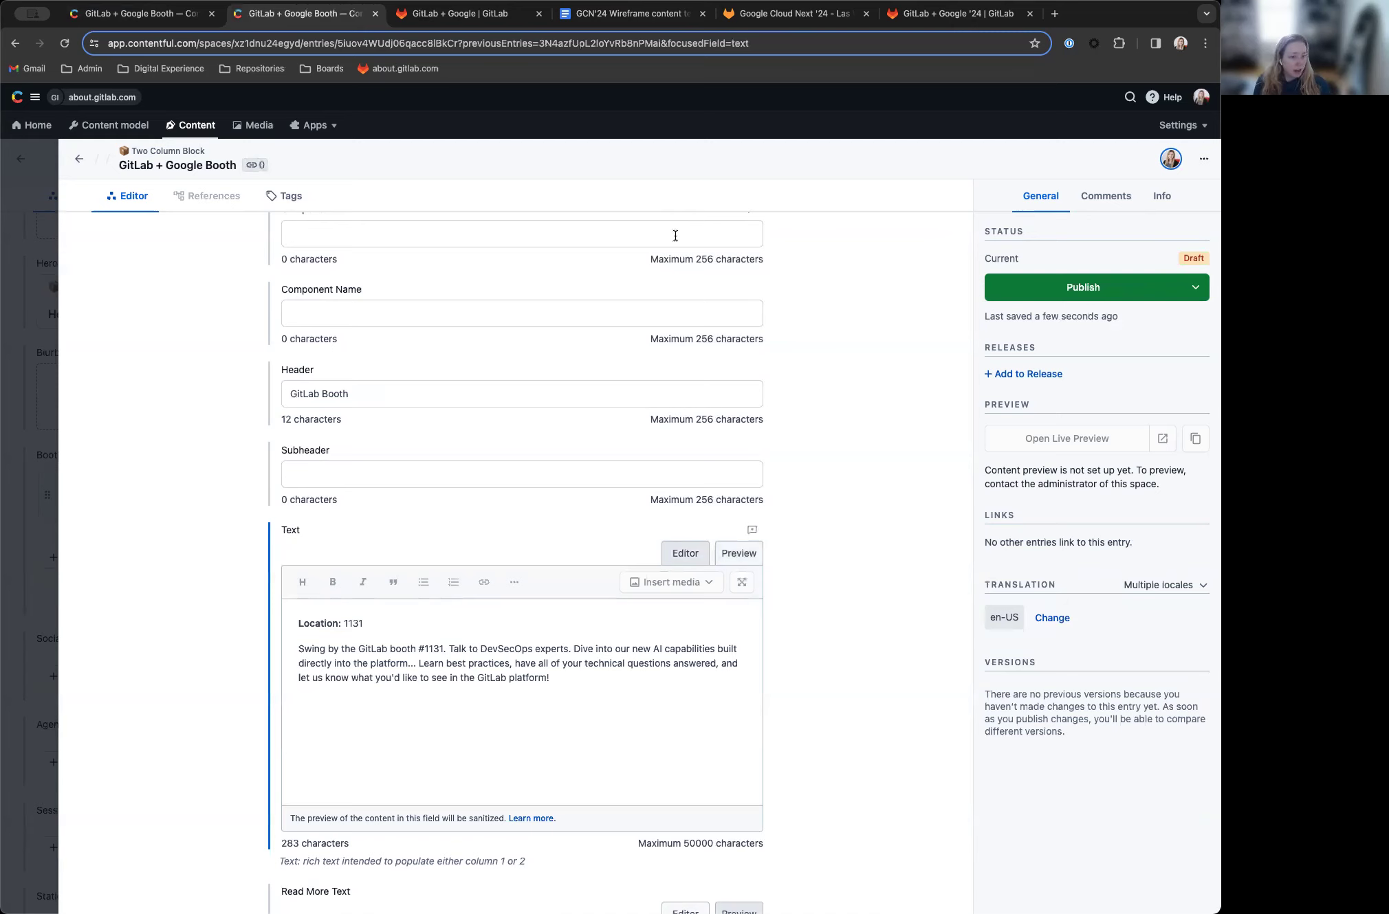
# Step: Examine the '23 booth block's asset and CTA fields and compare them with the booth, pop-up and Happy Hour sections on the live page
pyautogui.scroll(-4, 161, 278)
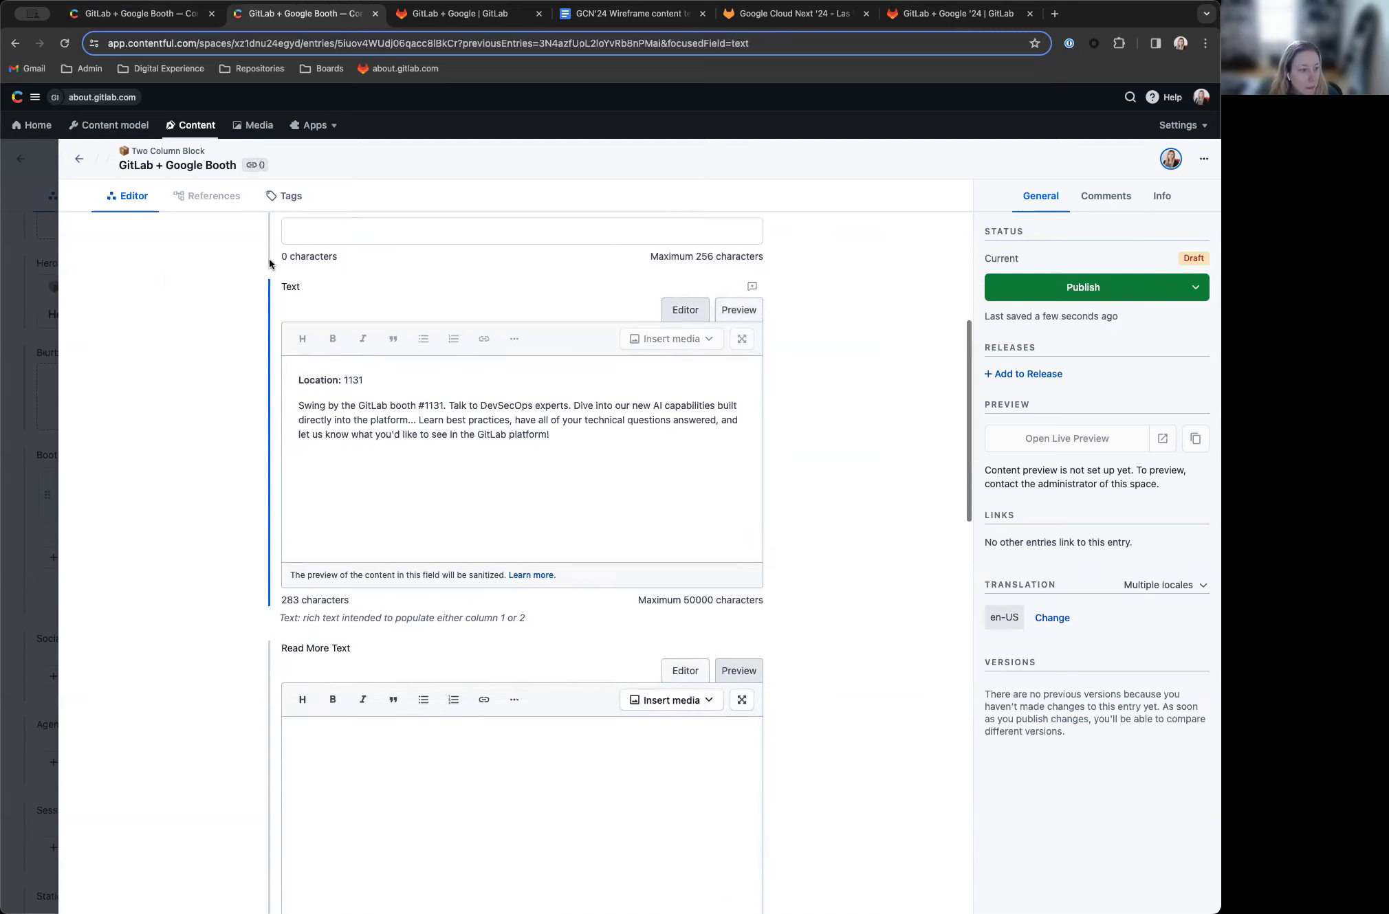
pyautogui.click(148, 13)
pyautogui.scroll(-6, 164, 308)
pyautogui.scroll(-5, 163, 304)
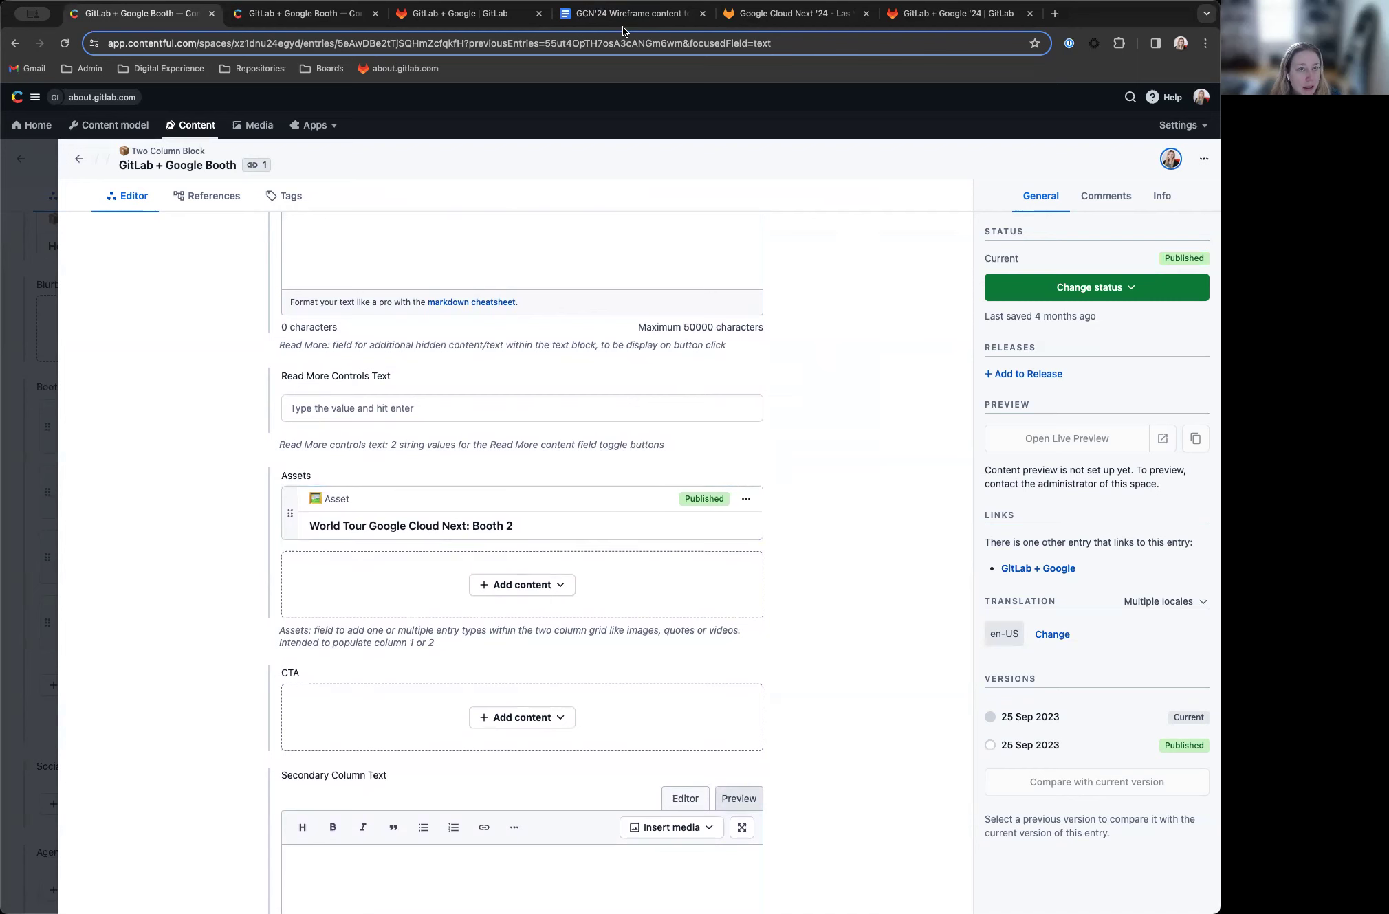
pyautogui.click(458, 15)
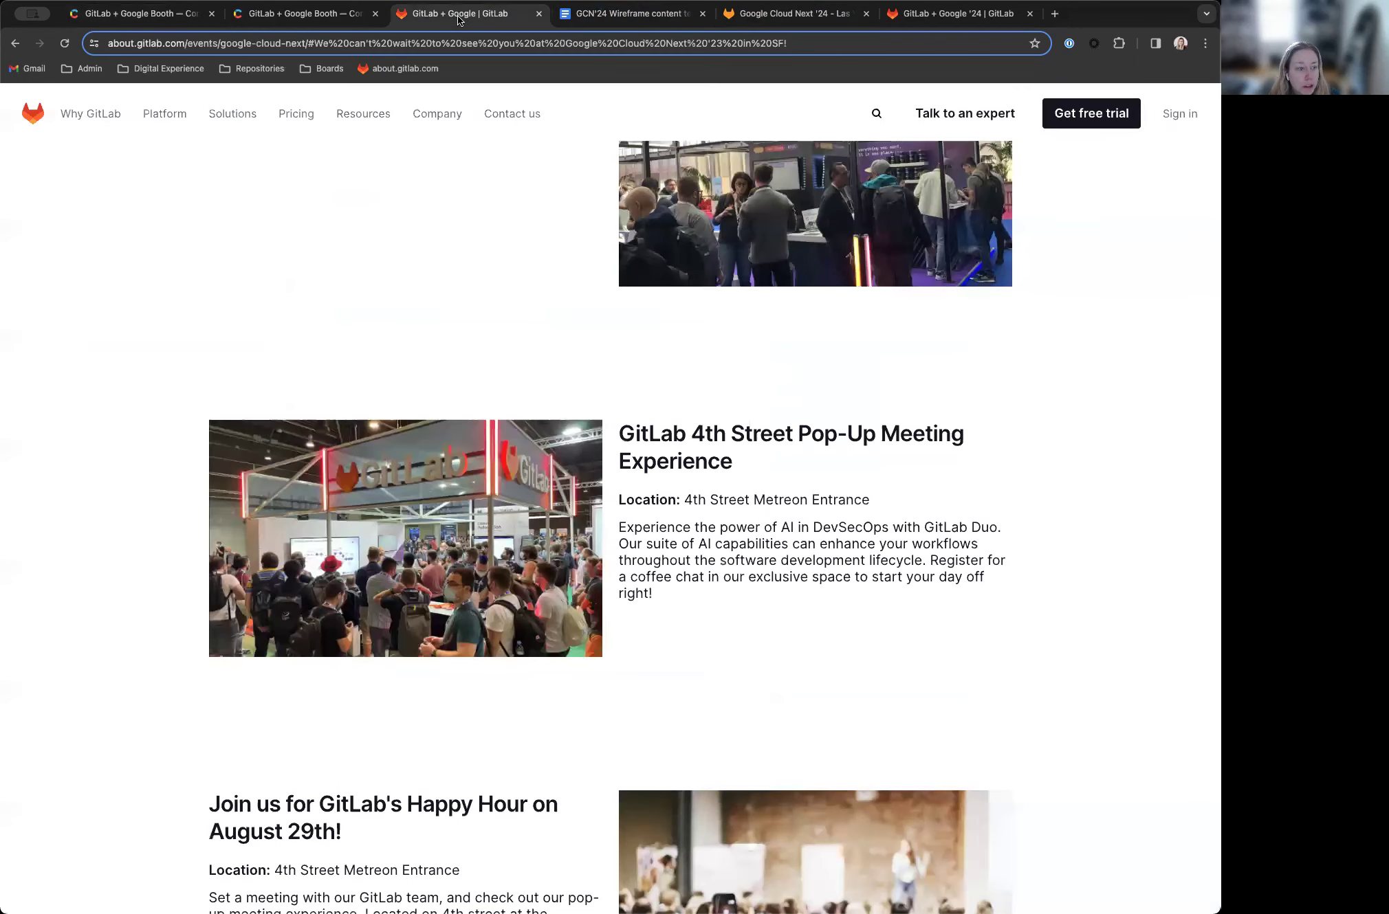
pyautogui.scroll(-6, 502, 495)
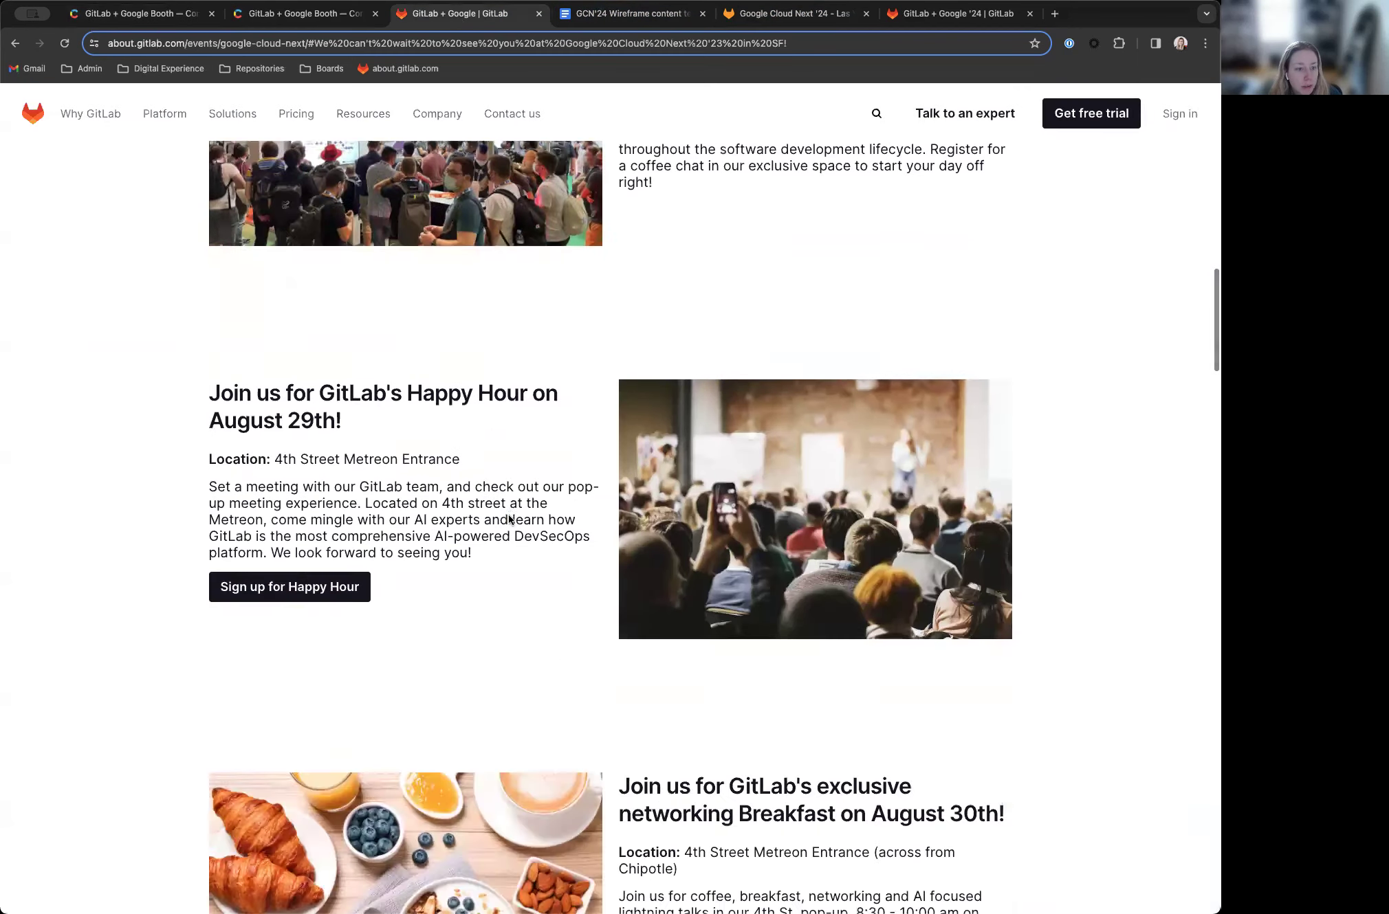
pyautogui.scroll(5, 508, 516)
pyautogui.scroll(3, 509, 520)
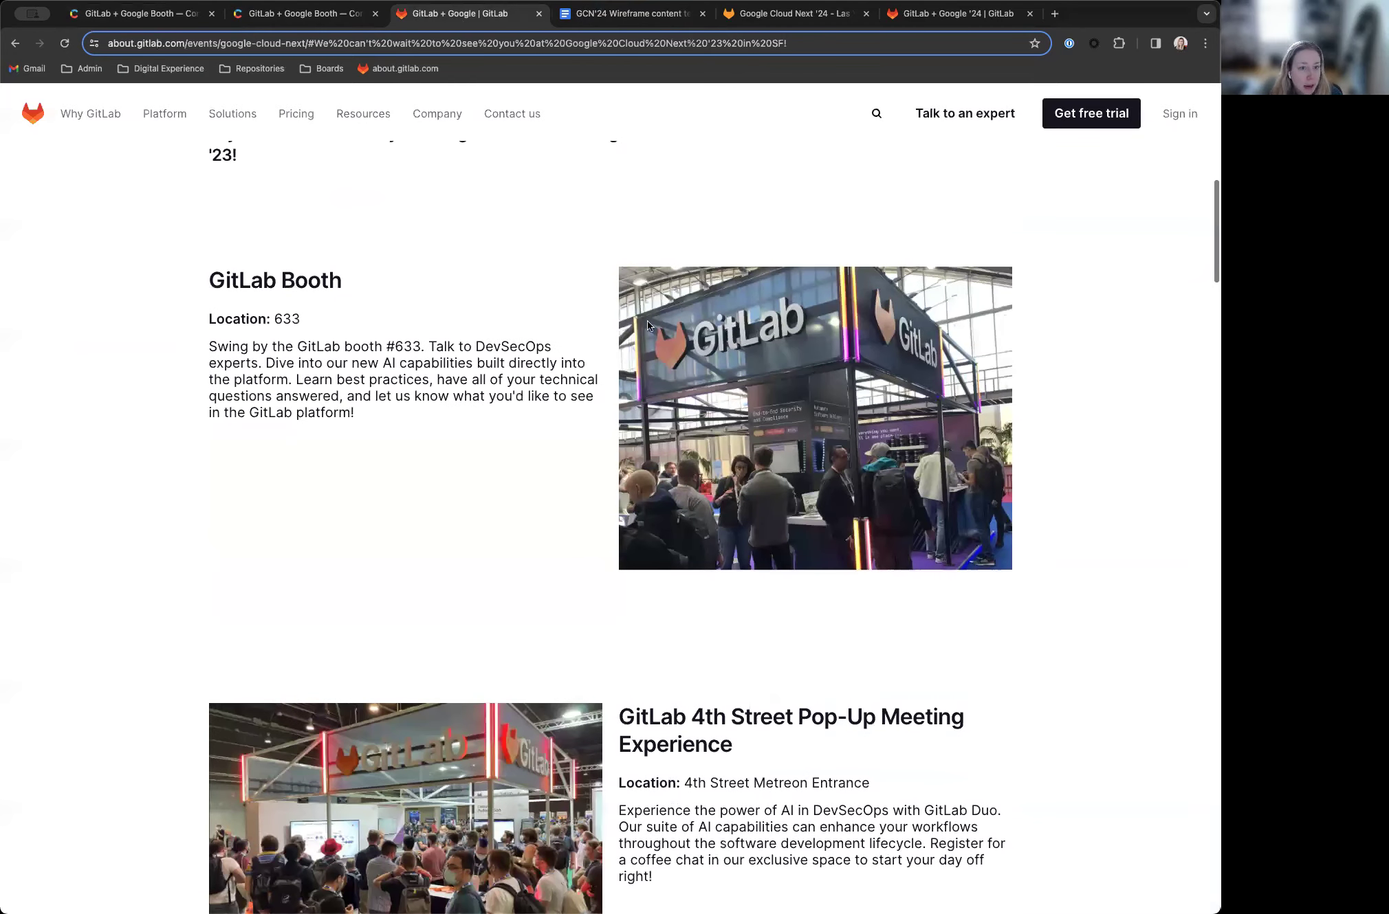
pyautogui.scroll(-7, 651, 514)
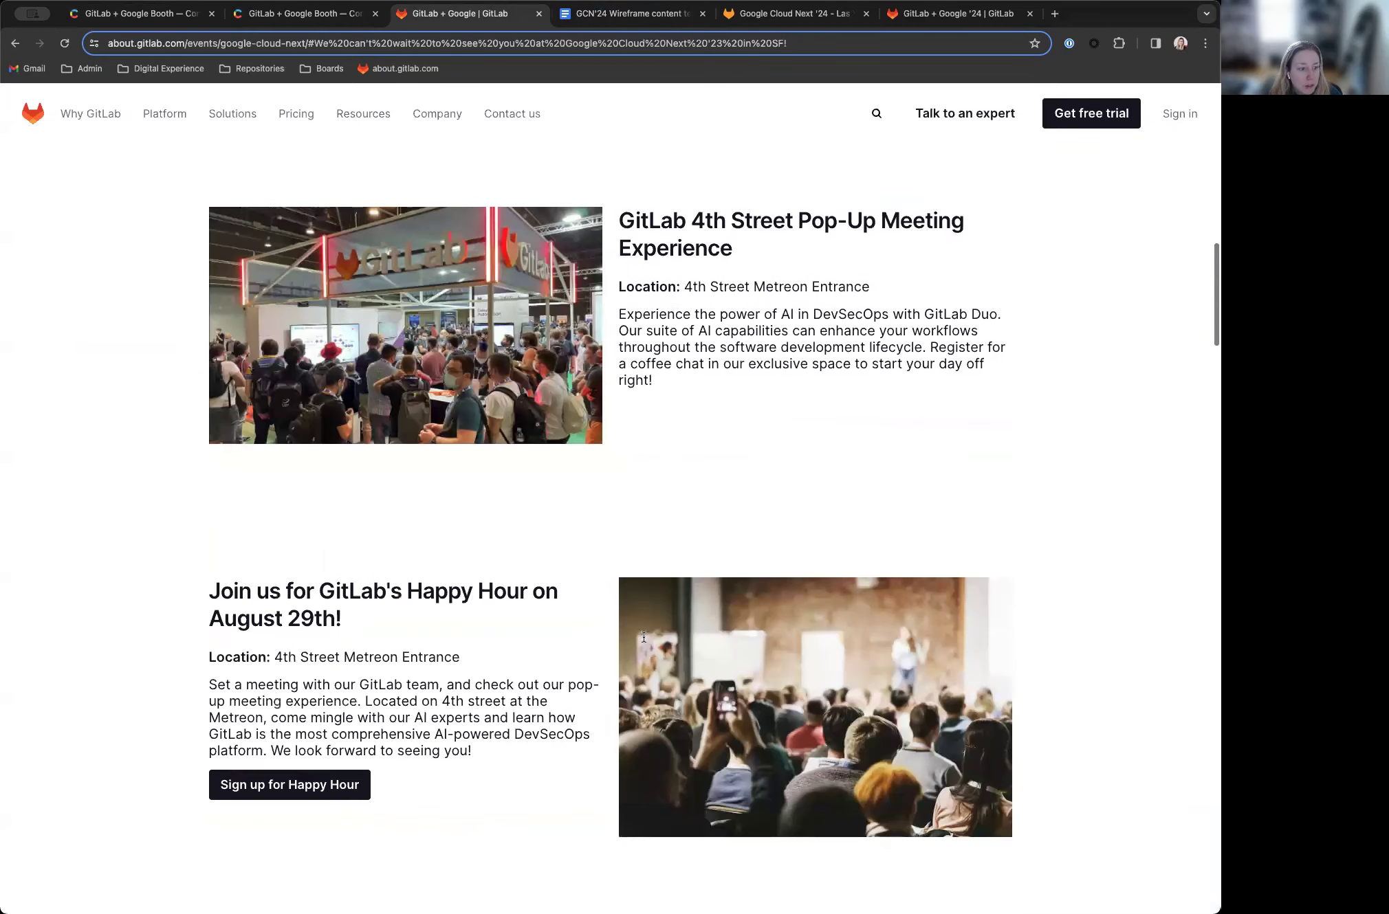
# Step: Compare the live page's booth image with the Assets fields of the new and '23 booth blocks, including the content types they accept
pyautogui.scroll(10, 644, 637)
pyautogui.scroll(-2, 629, 430)
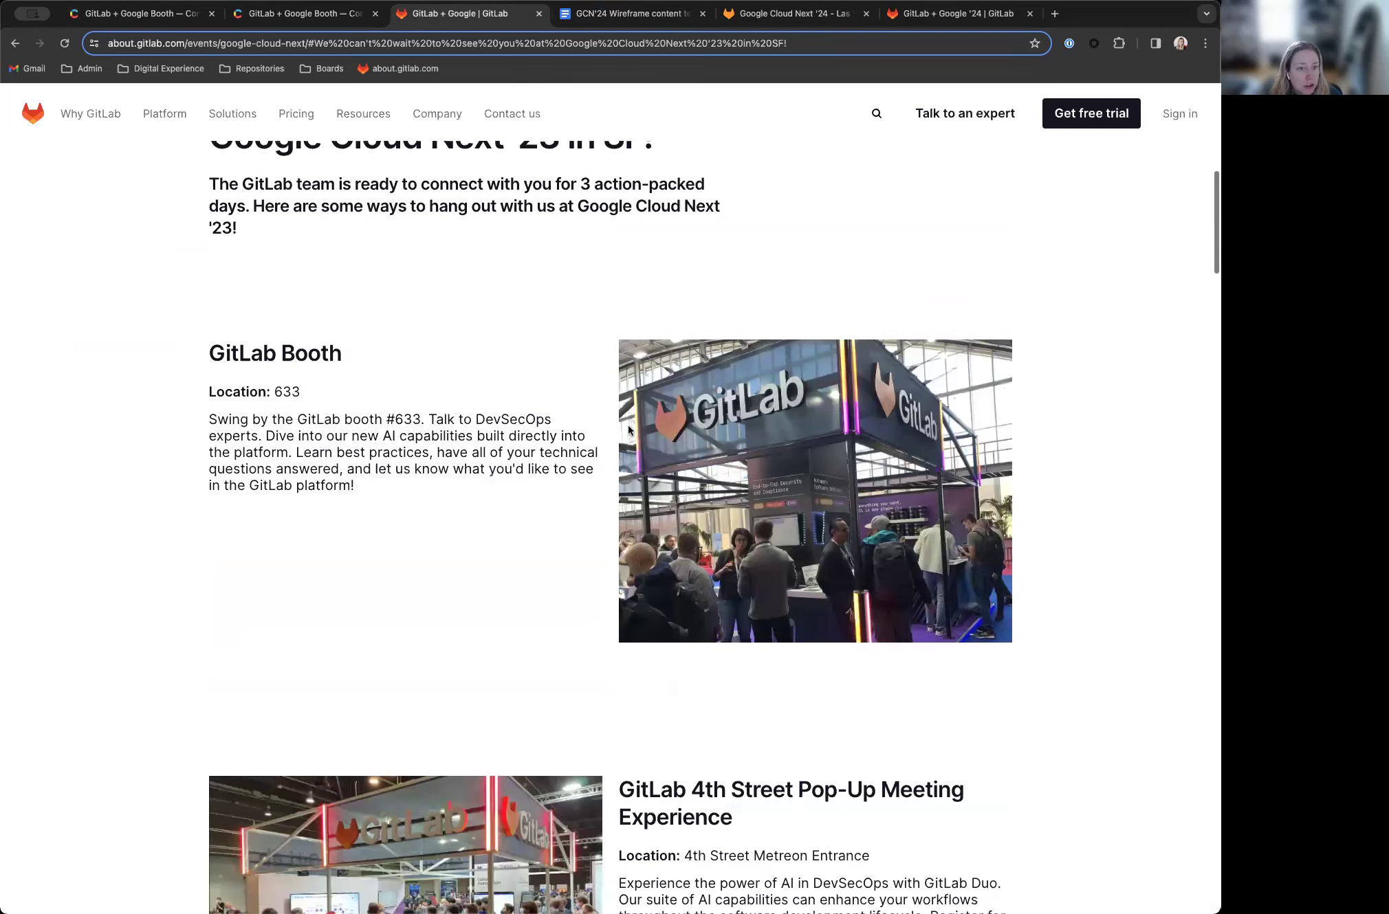
pyautogui.click(300, 15)
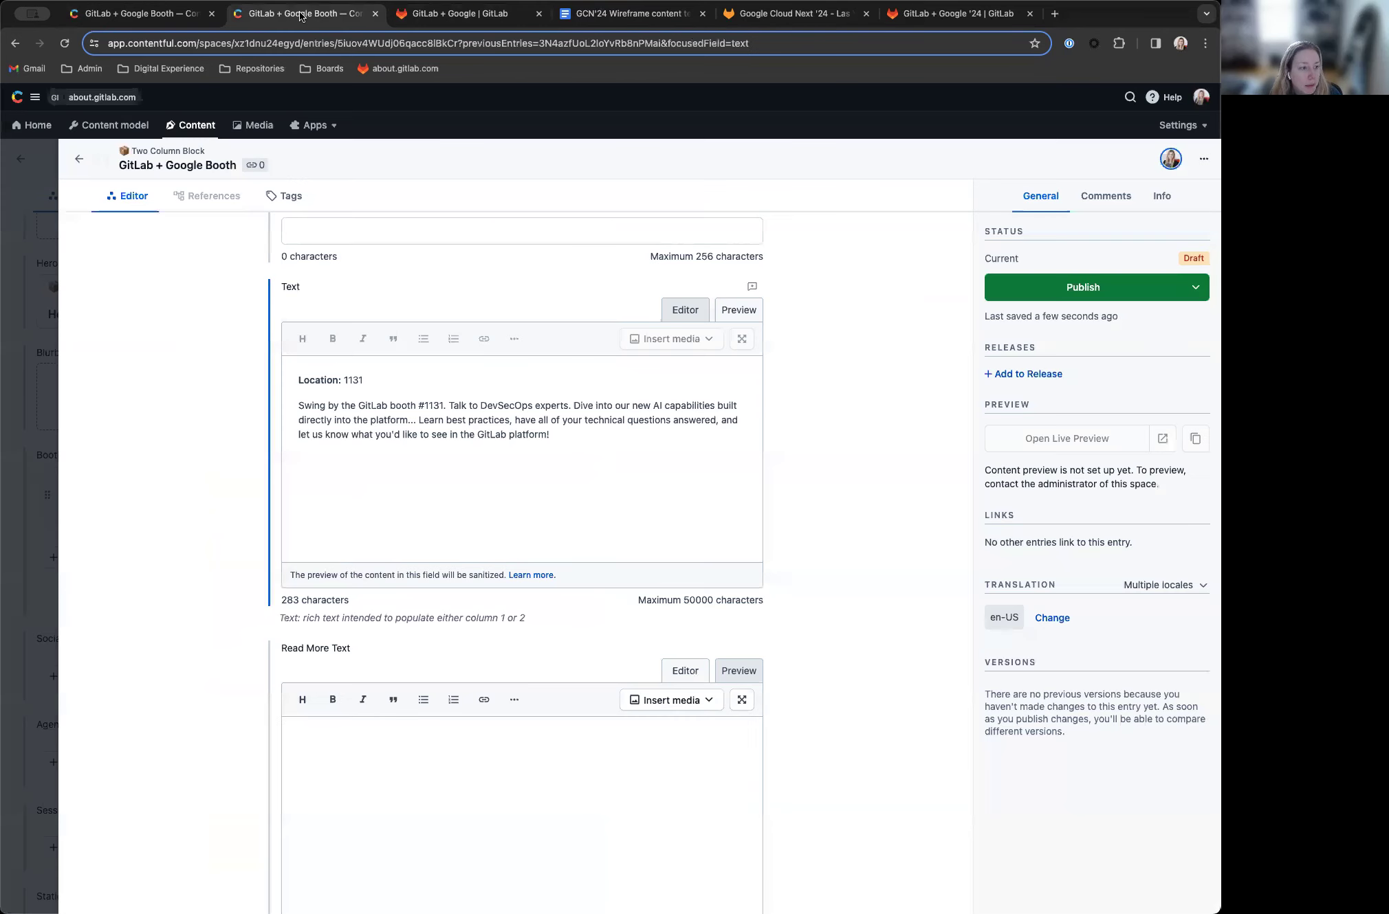
pyautogui.scroll(-10, 120, 221)
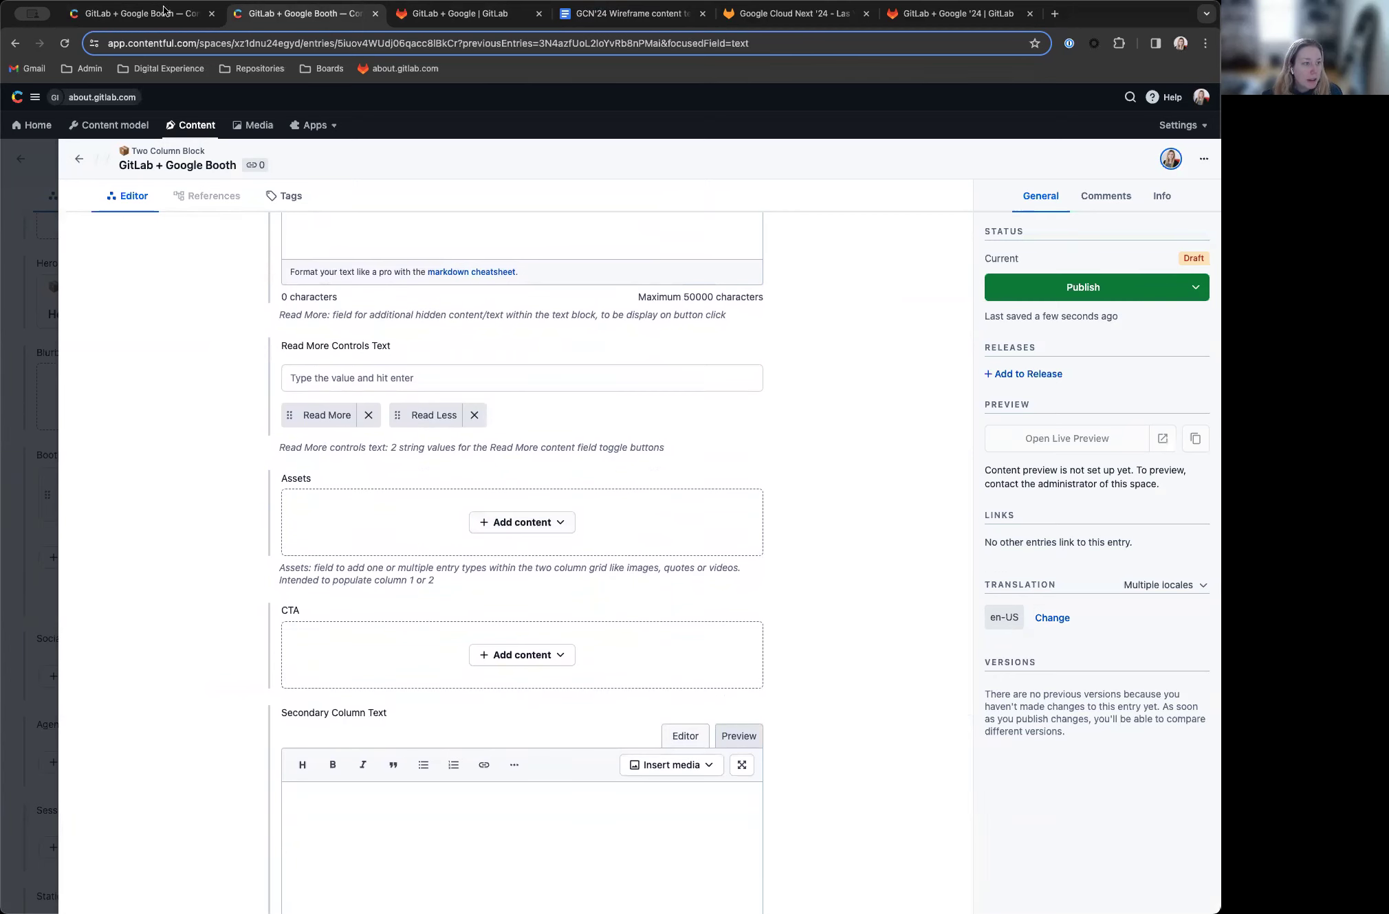
pyautogui.click(94, 15)
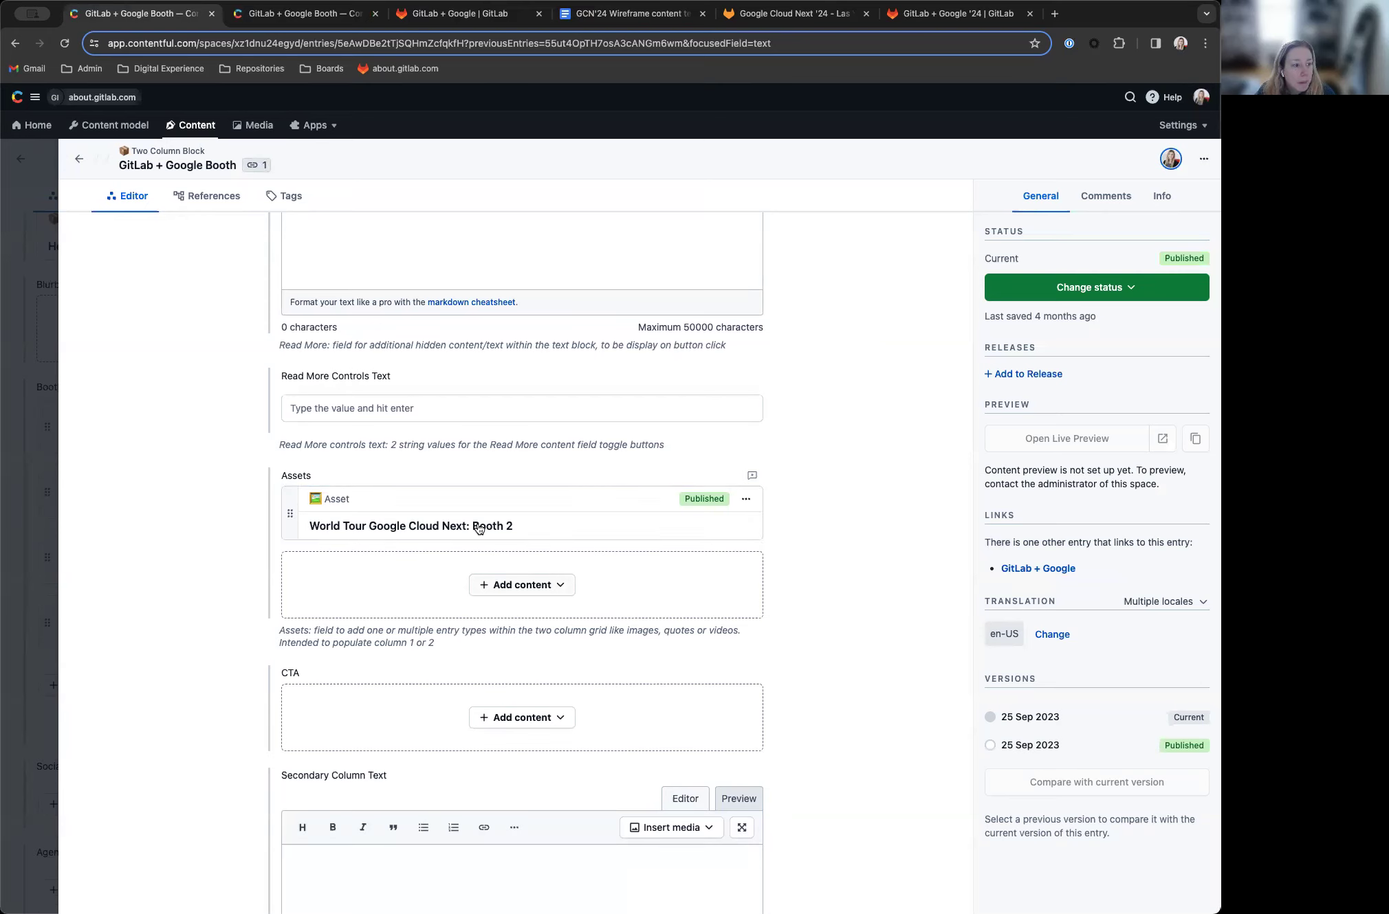
pyautogui.click(554, 586)
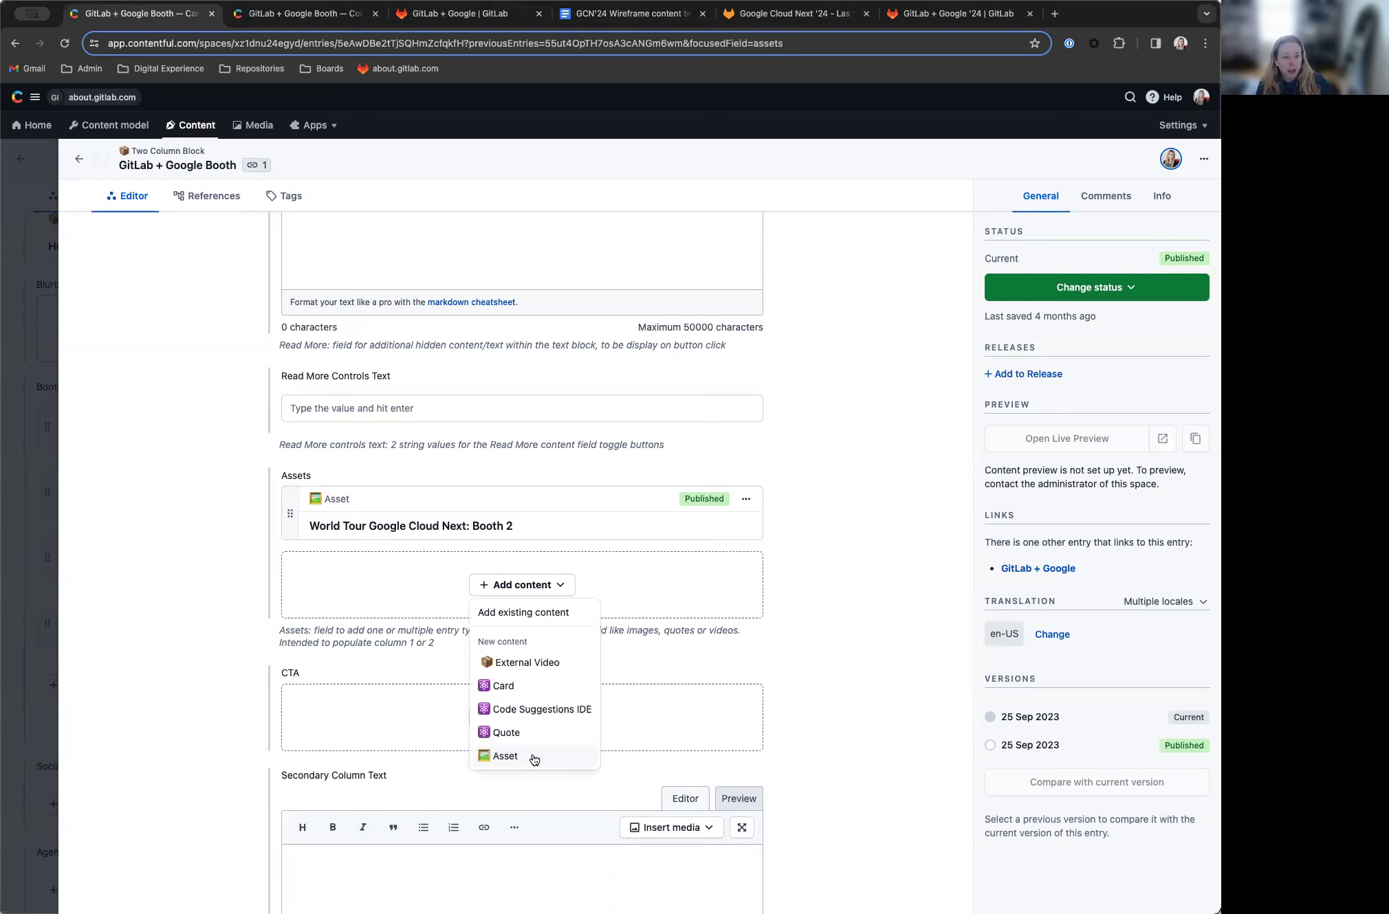
pyautogui.click(876, 664)
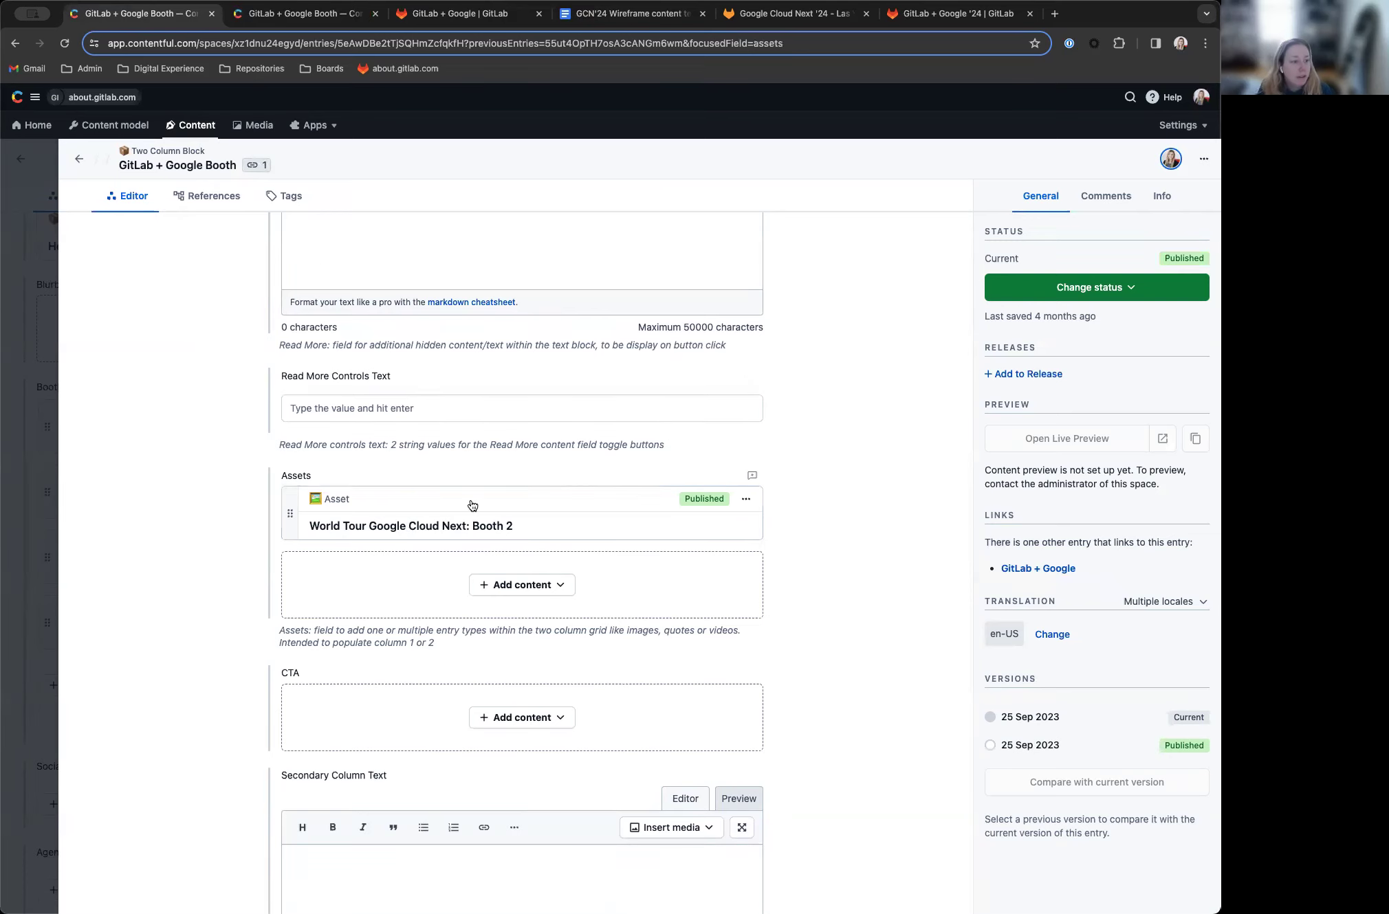
# Step: Search existing Asset entries for "google next booth" and add "World Tour Google Cloud Next: GitLab Booth 2" to the new booth block's Assets
pyautogui.hotkey('ctrl', 'Tab')
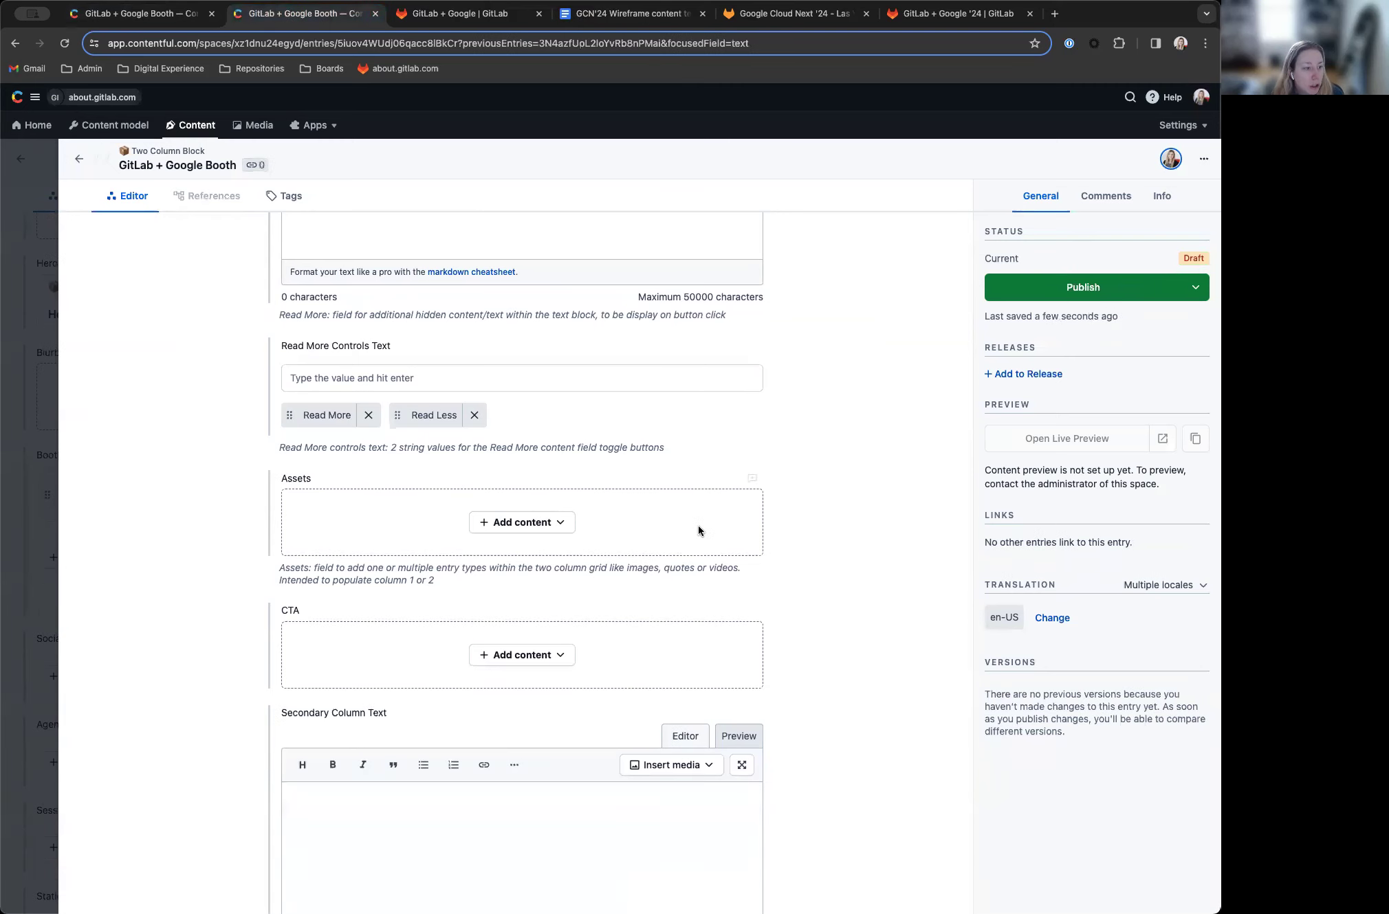
pyautogui.click(555, 535)
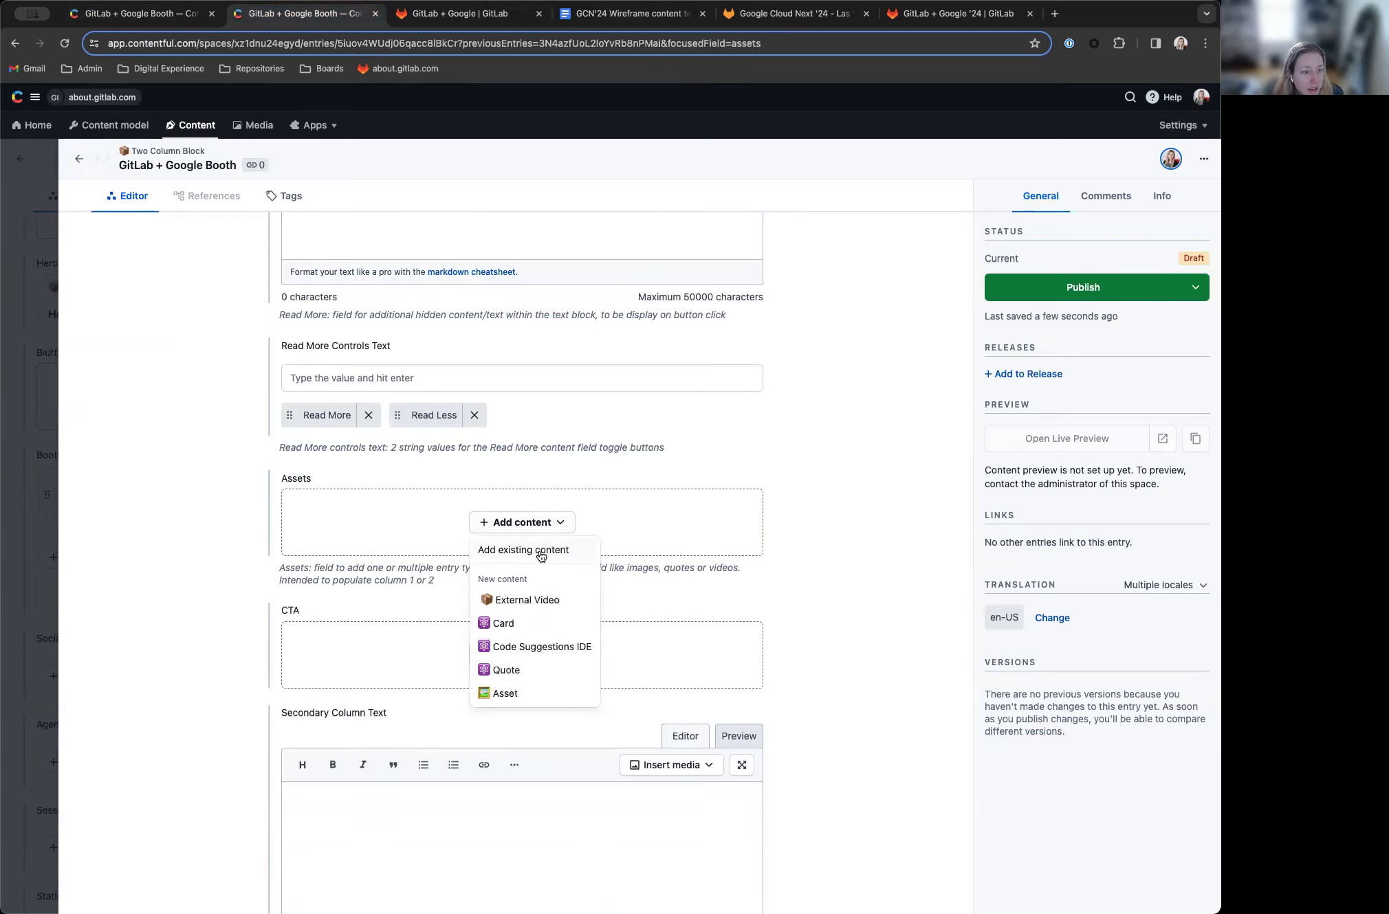
pyautogui.click(541, 550)
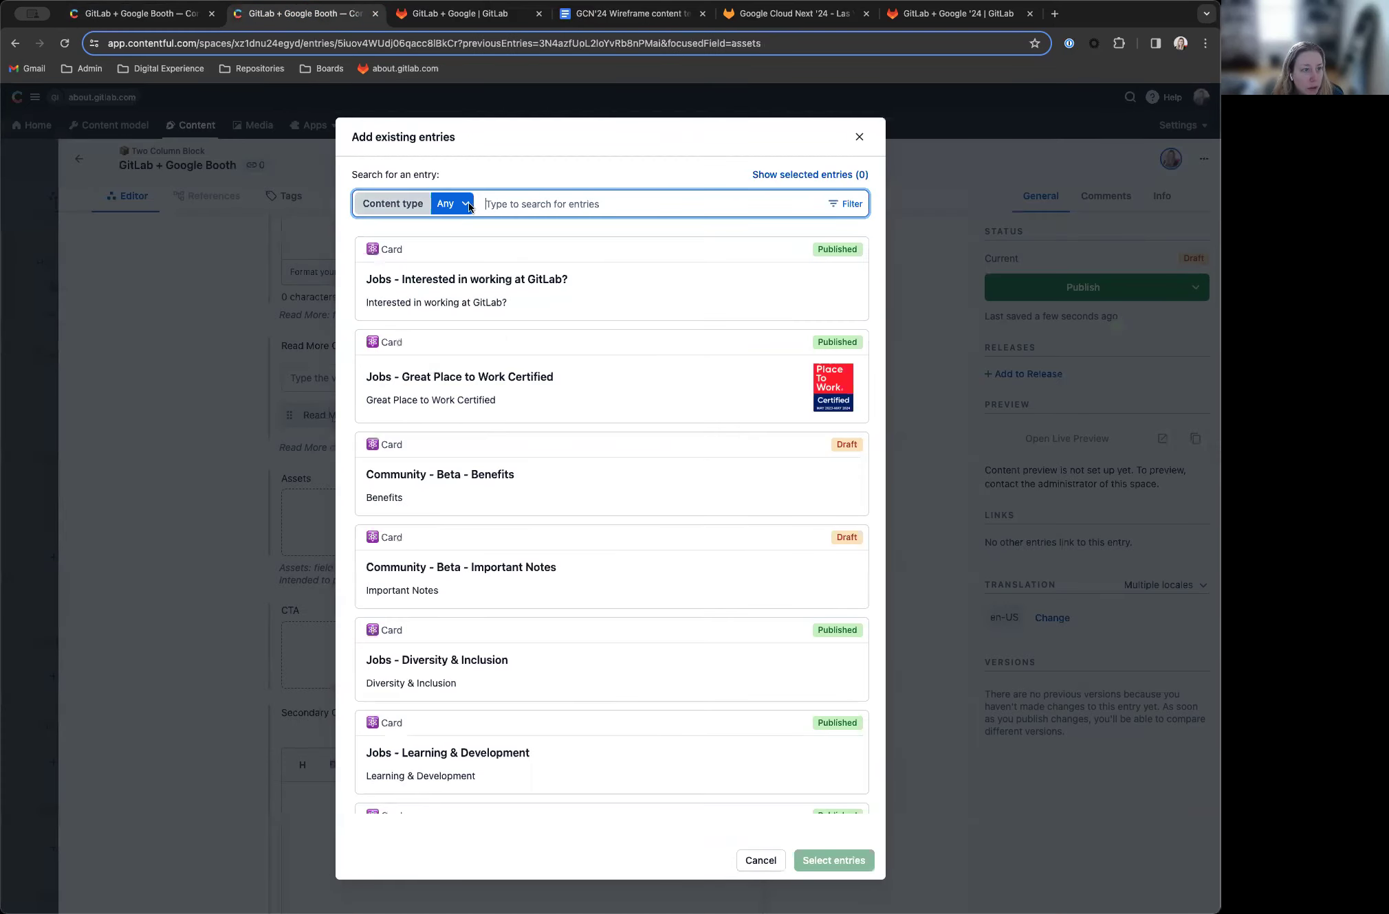
pyautogui.click(469, 204)
pyautogui.click(500, 289)
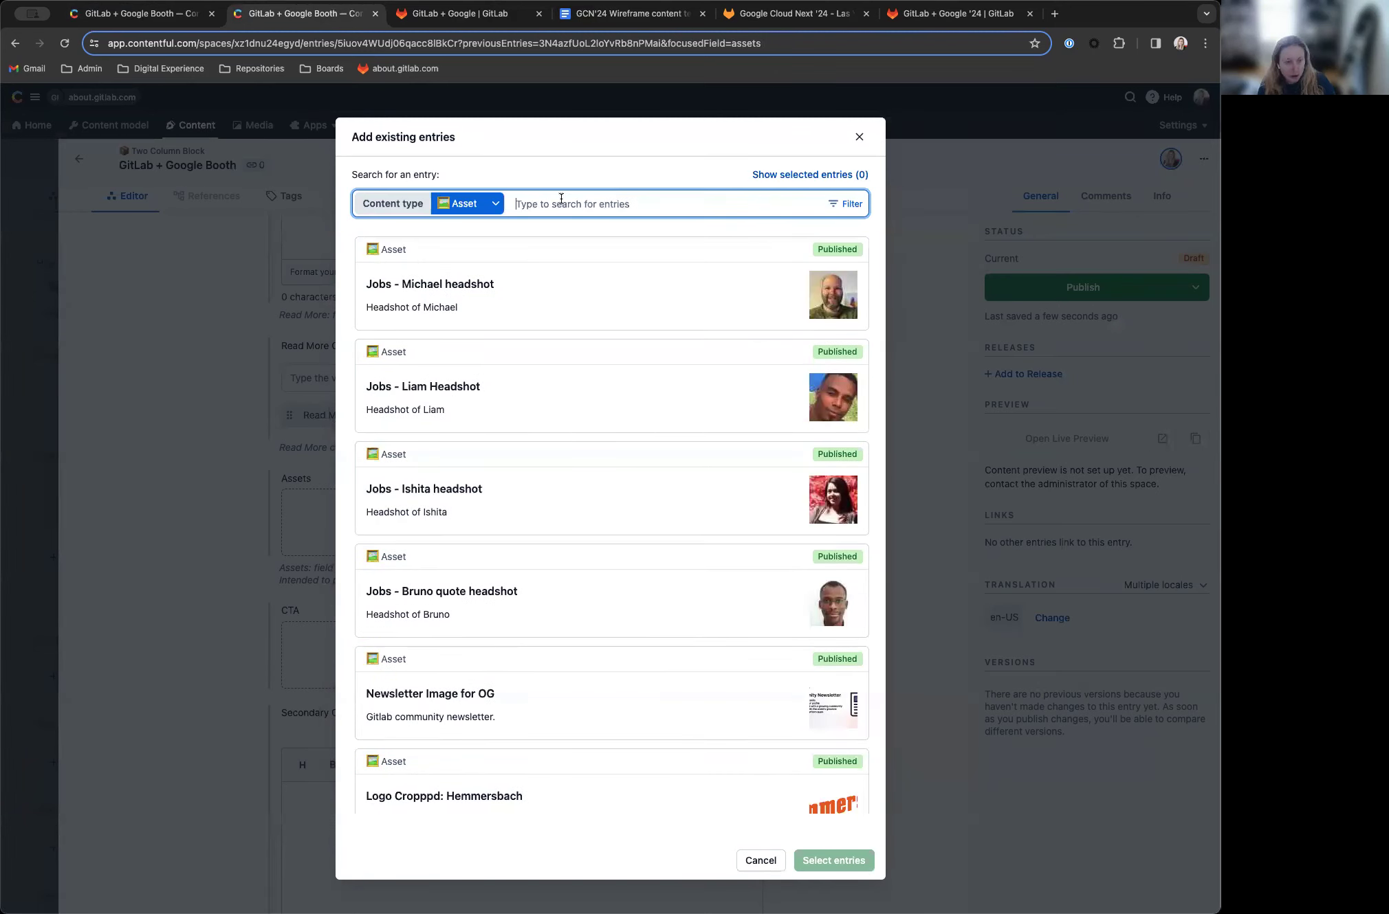
pyautogui.write('google next book')
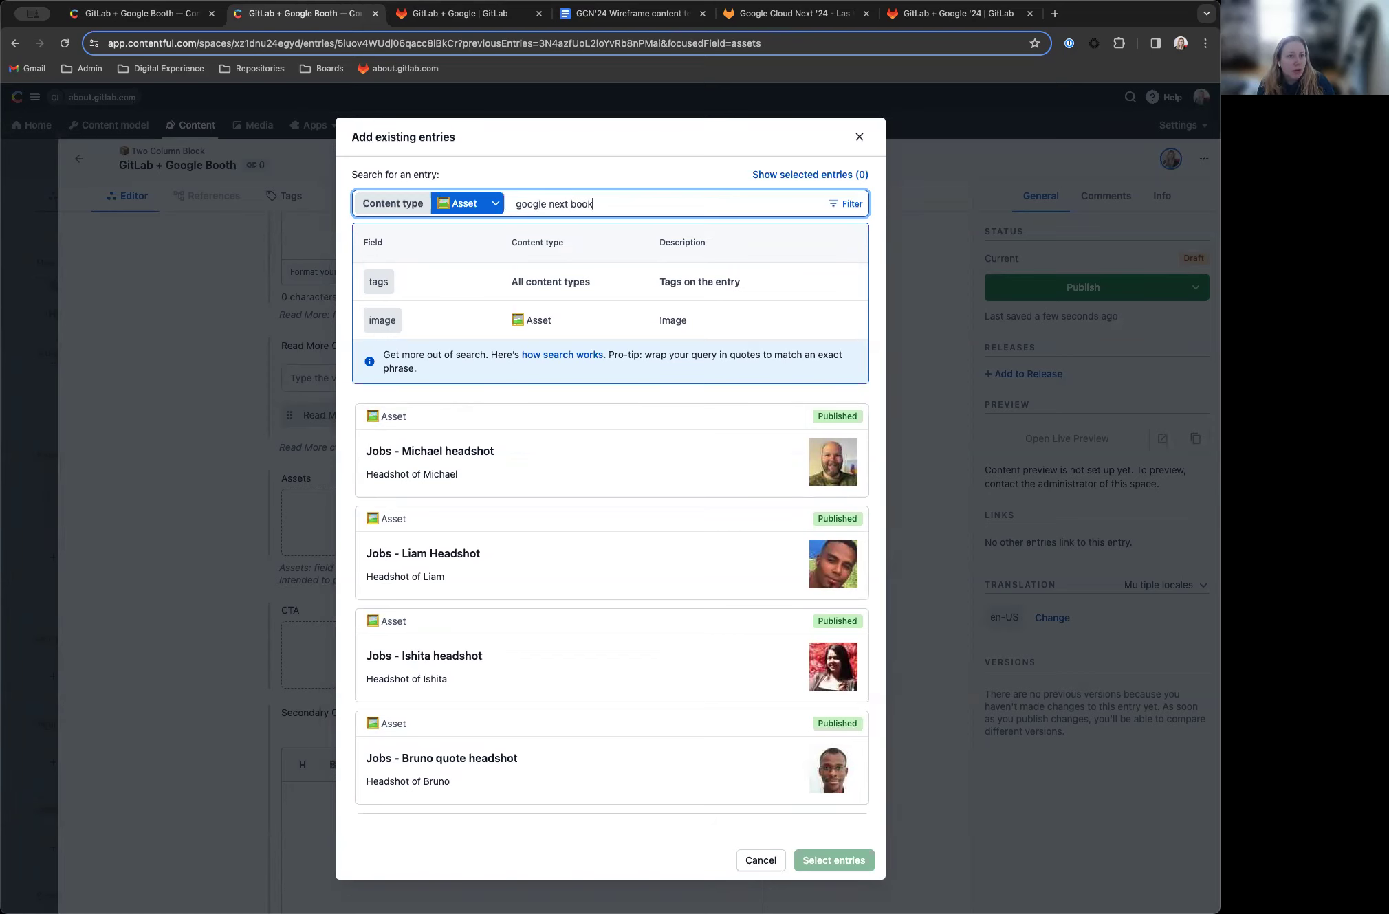
pyautogui.press('BackSpace')
pyautogui.write('th')
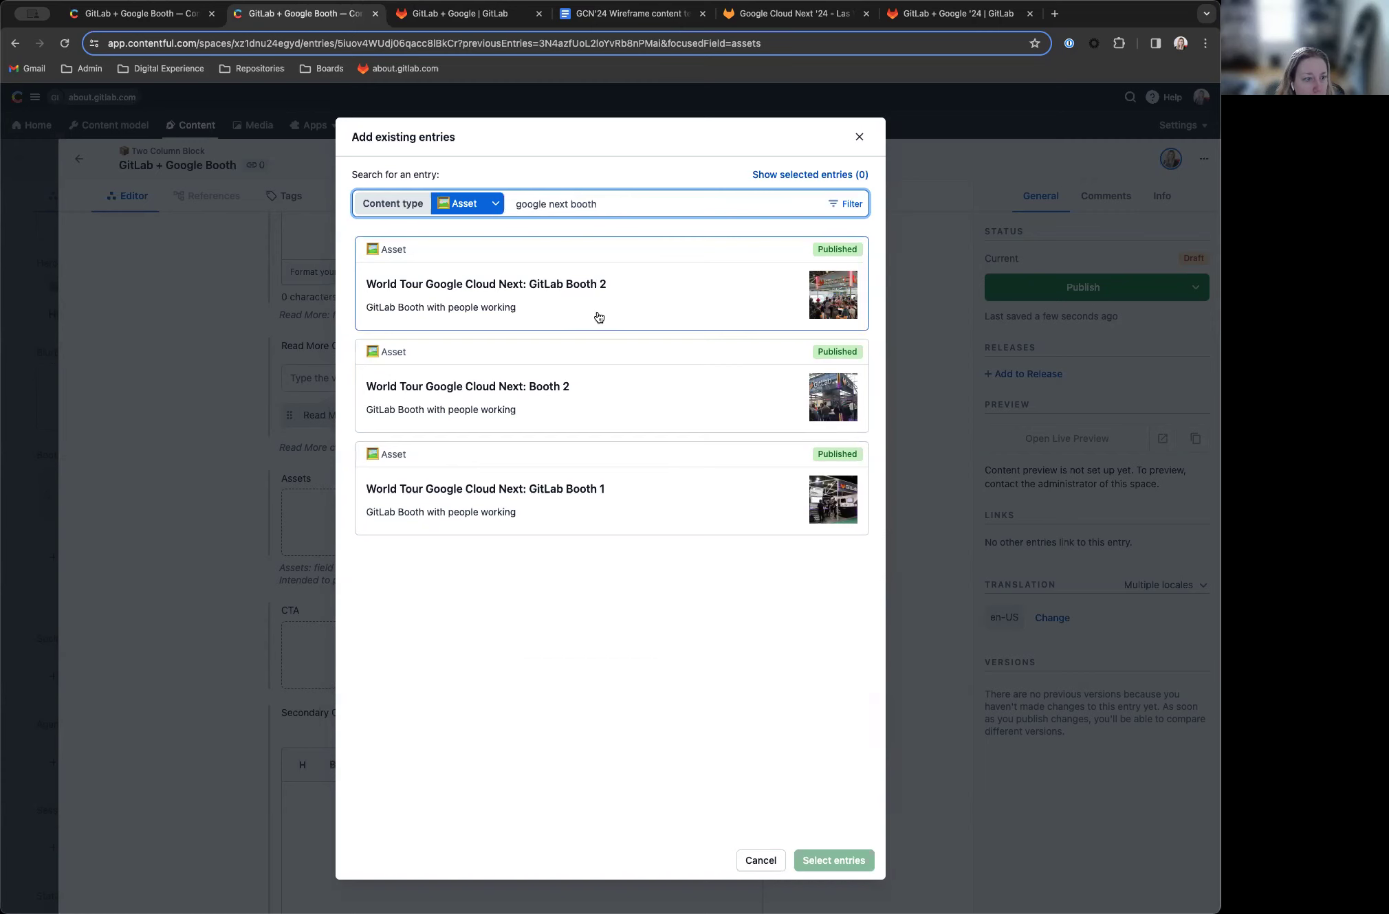
pyautogui.click(602, 288)
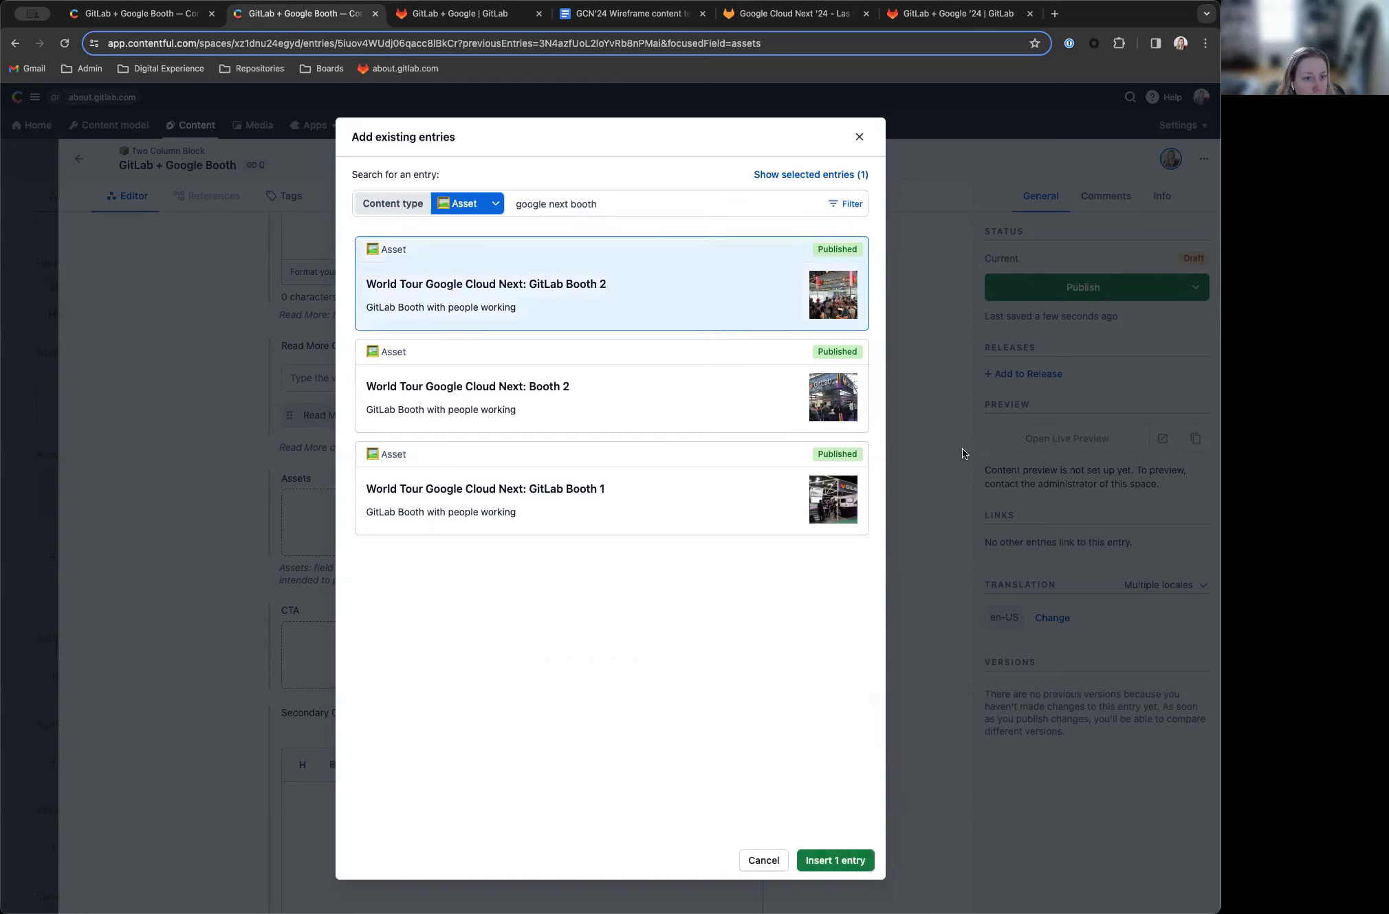
pyautogui.click(835, 861)
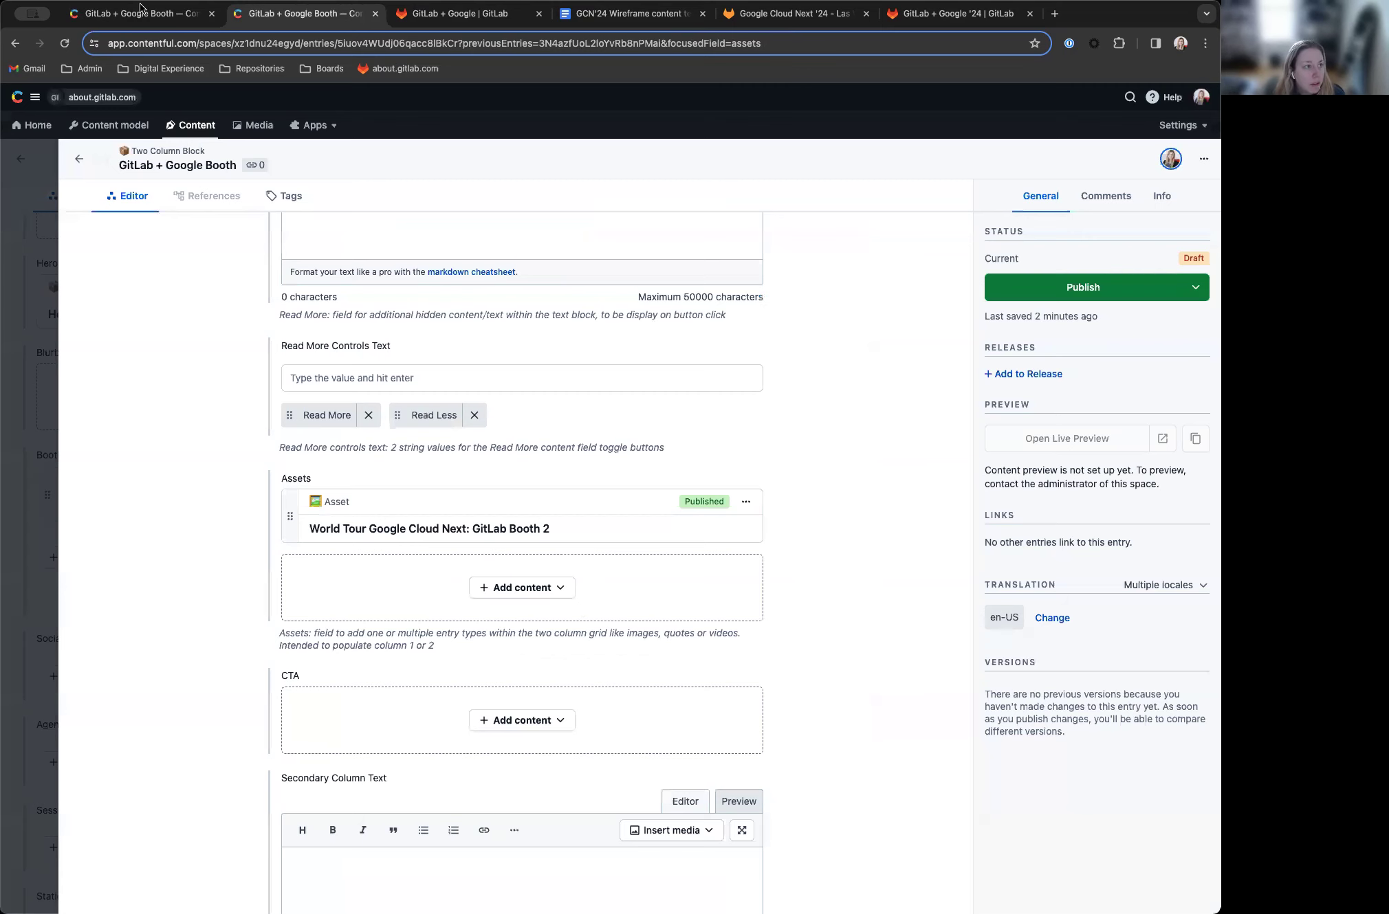
# Step: Check the '23 booth block's remaining fields, and return from both booth blocks to their parent event entries
pyautogui.click(138, 17)
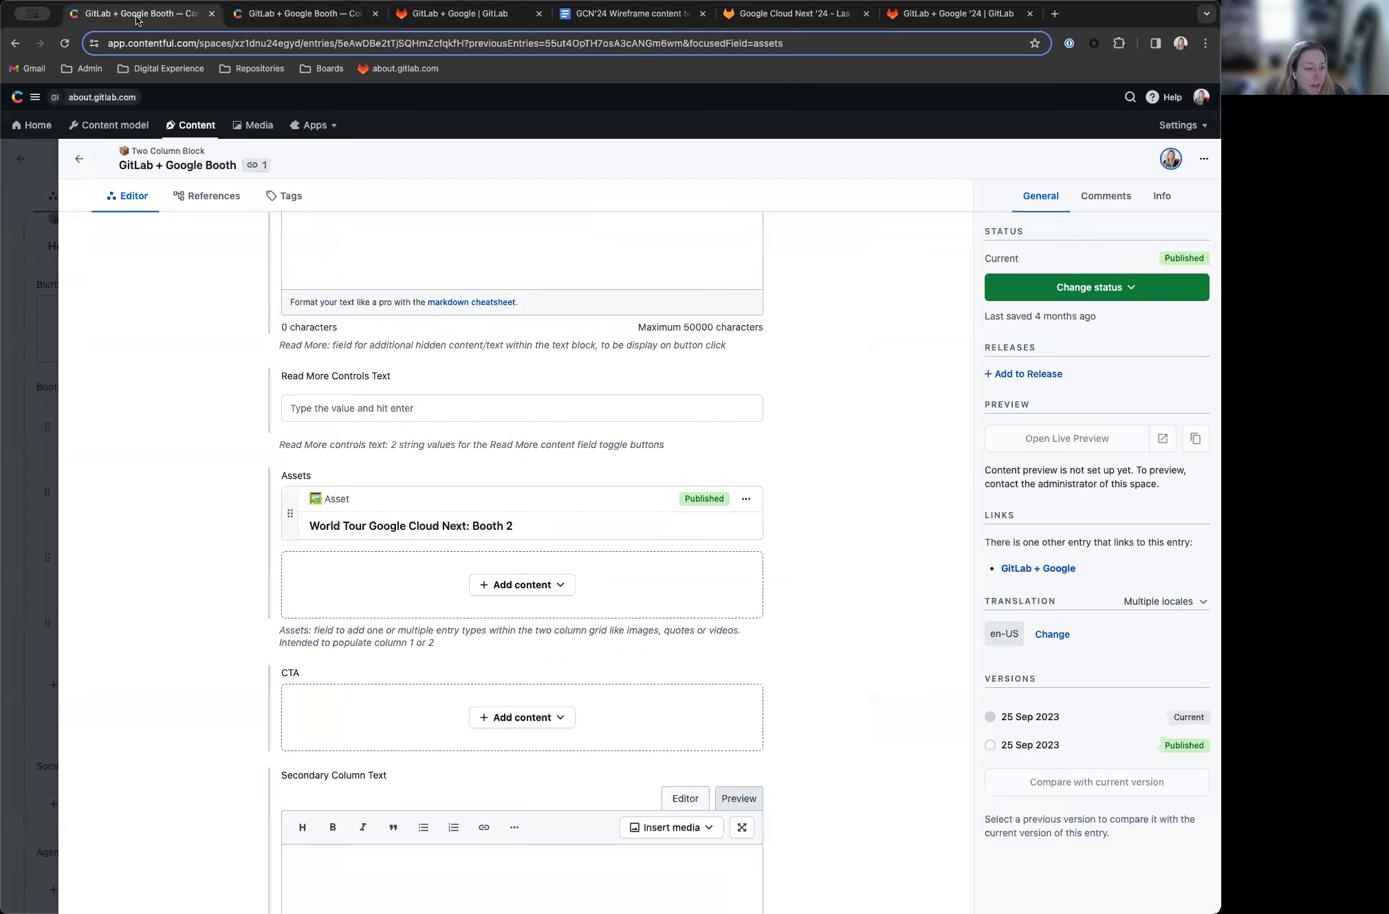
pyautogui.scroll(-8, 151, 416)
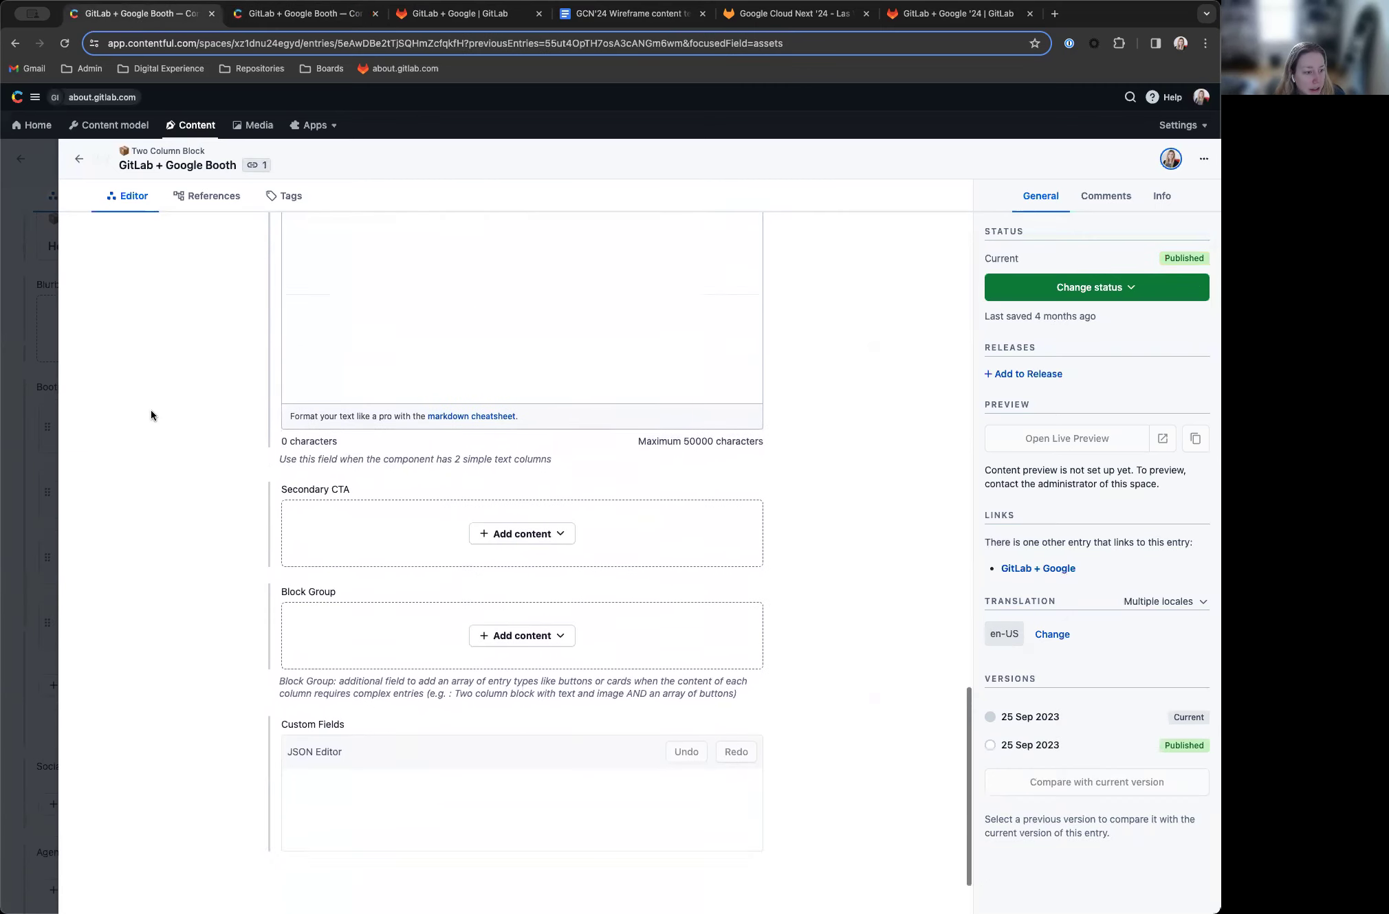
pyautogui.scroll(8, 151, 412)
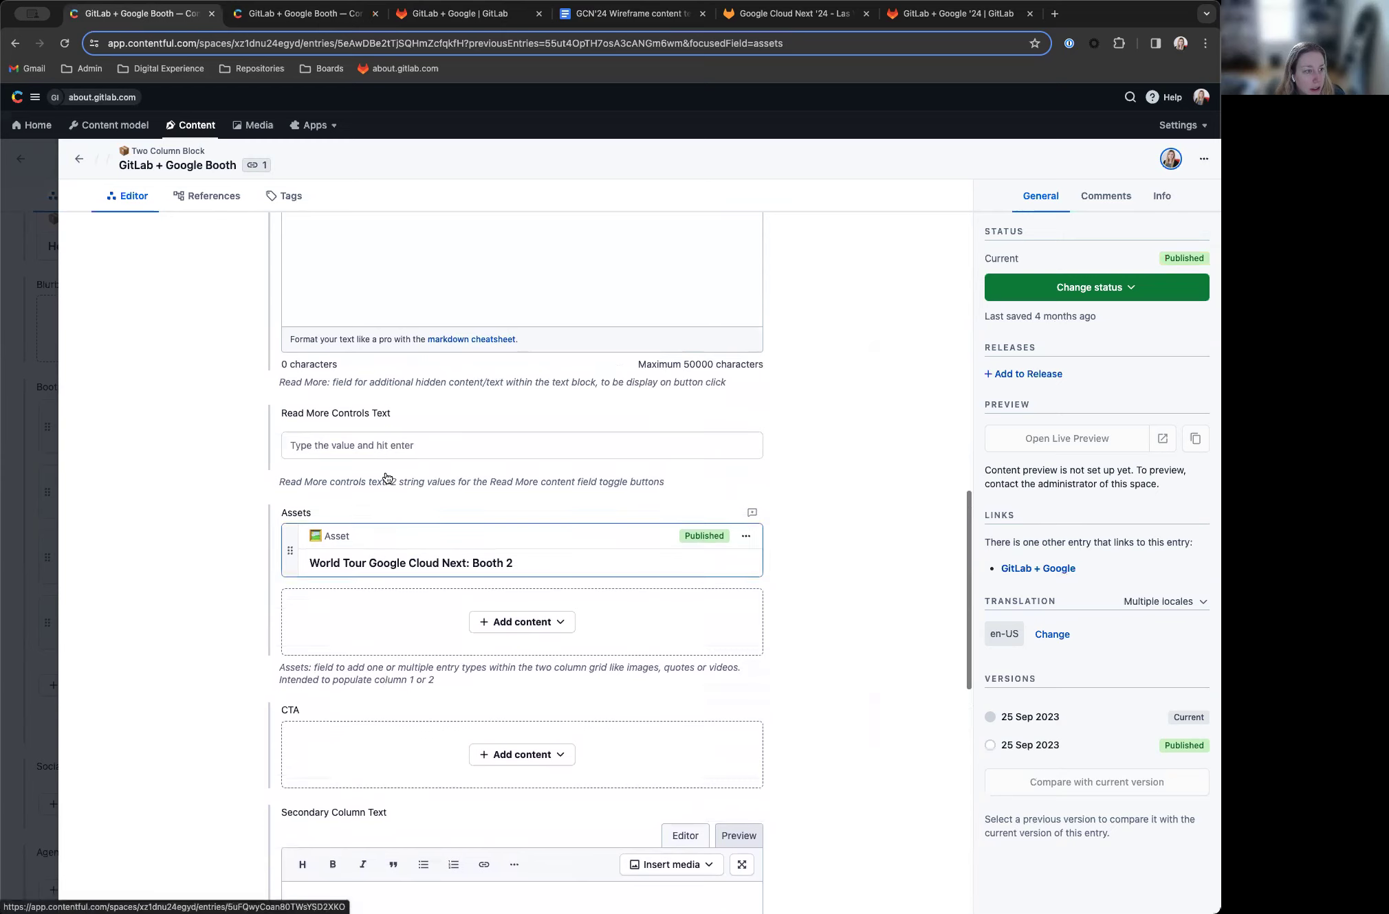
pyautogui.click(79, 159)
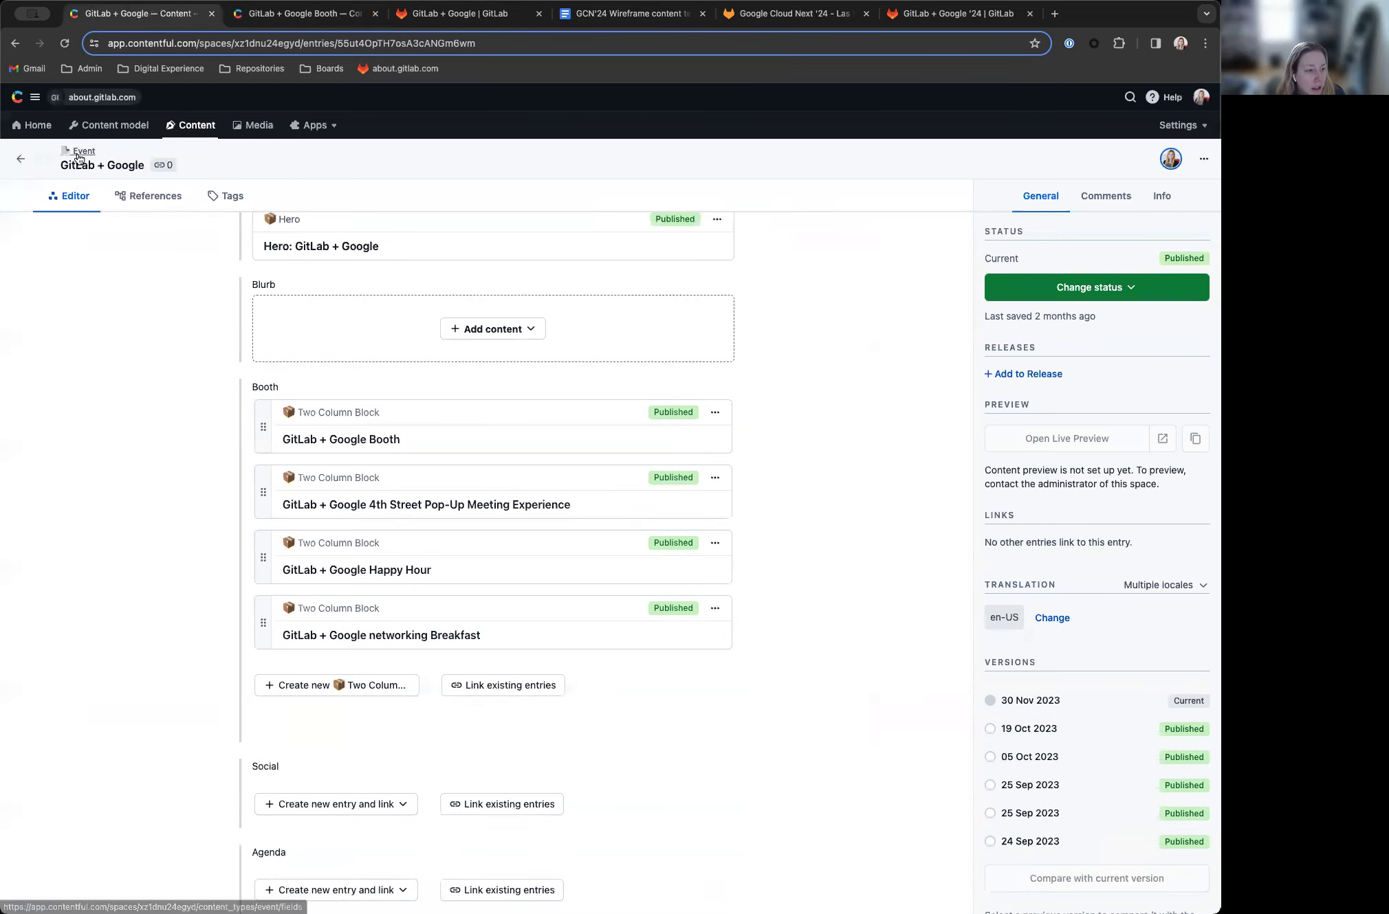
pyautogui.hotkey('ctrl', 'Tab')
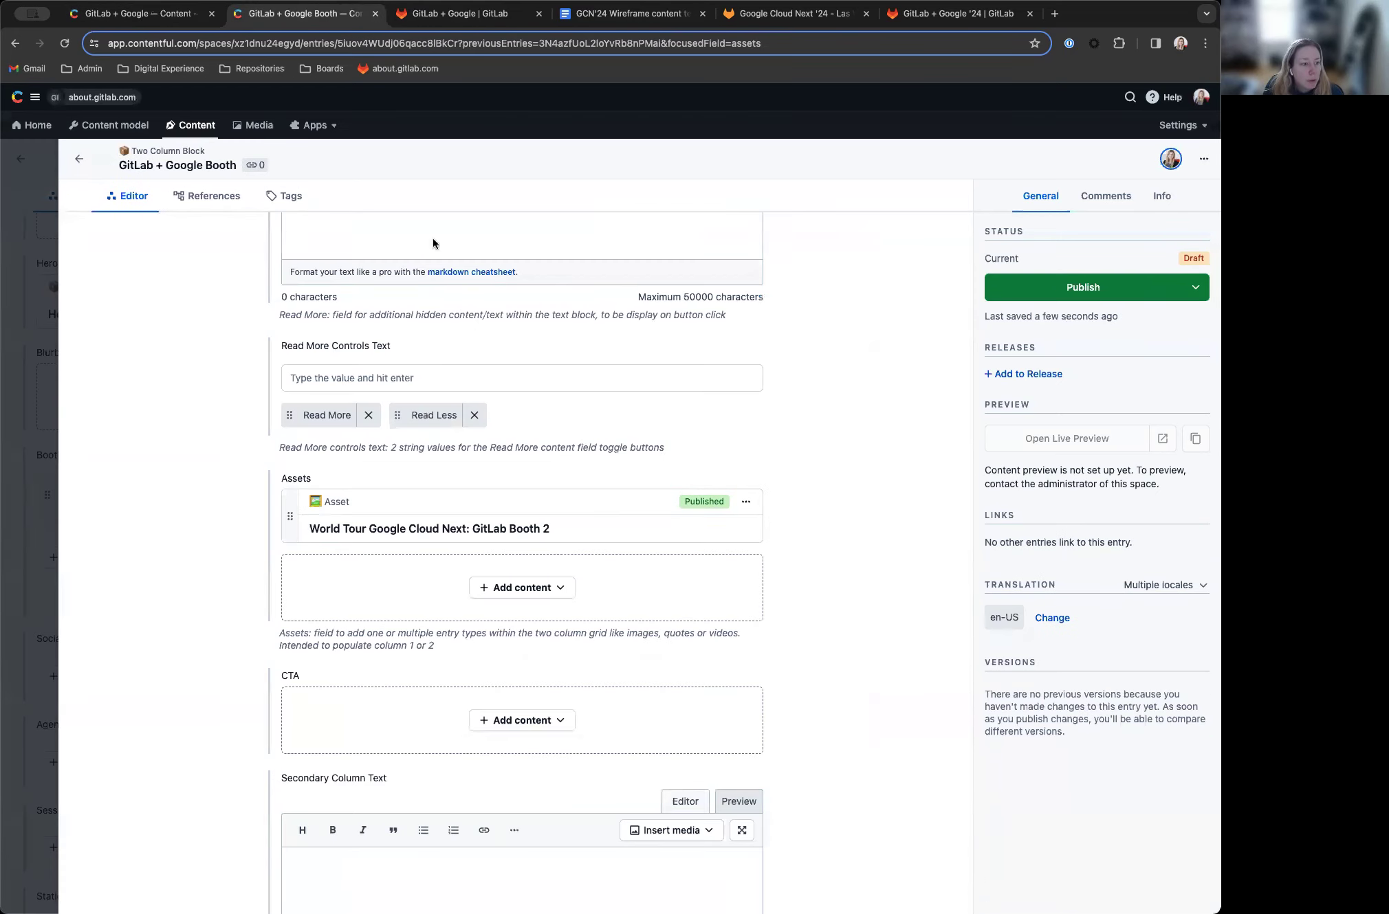
pyautogui.click(88, 171)
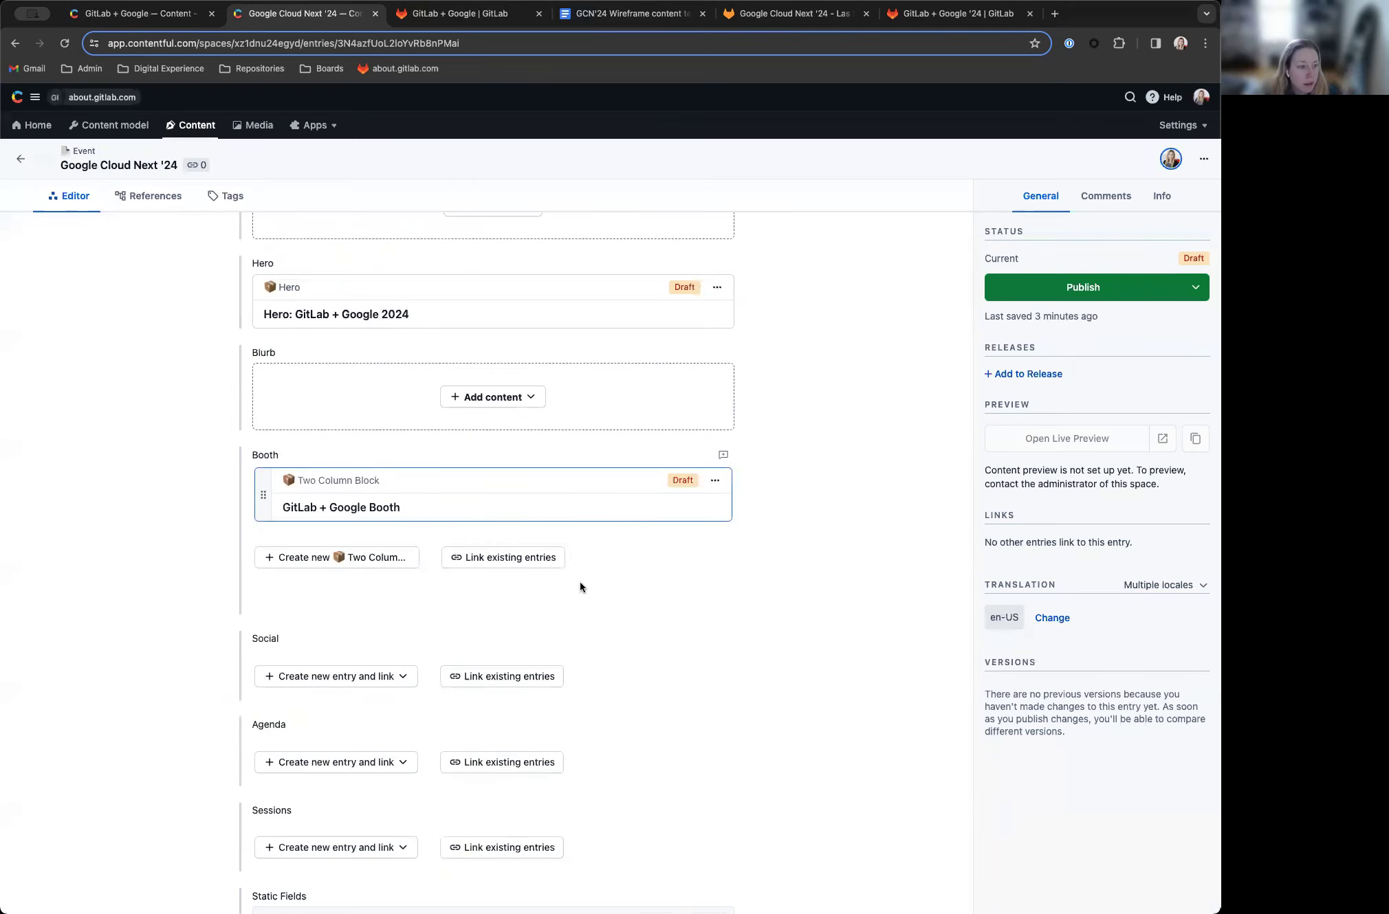
# Step: Check the wireframe after the Booth brief for further section content, and review the empty sections of the '24 event entry
pyautogui.click(627, 13)
pyautogui.scroll(-6, 575, 625)
pyautogui.scroll(5, 575, 626)
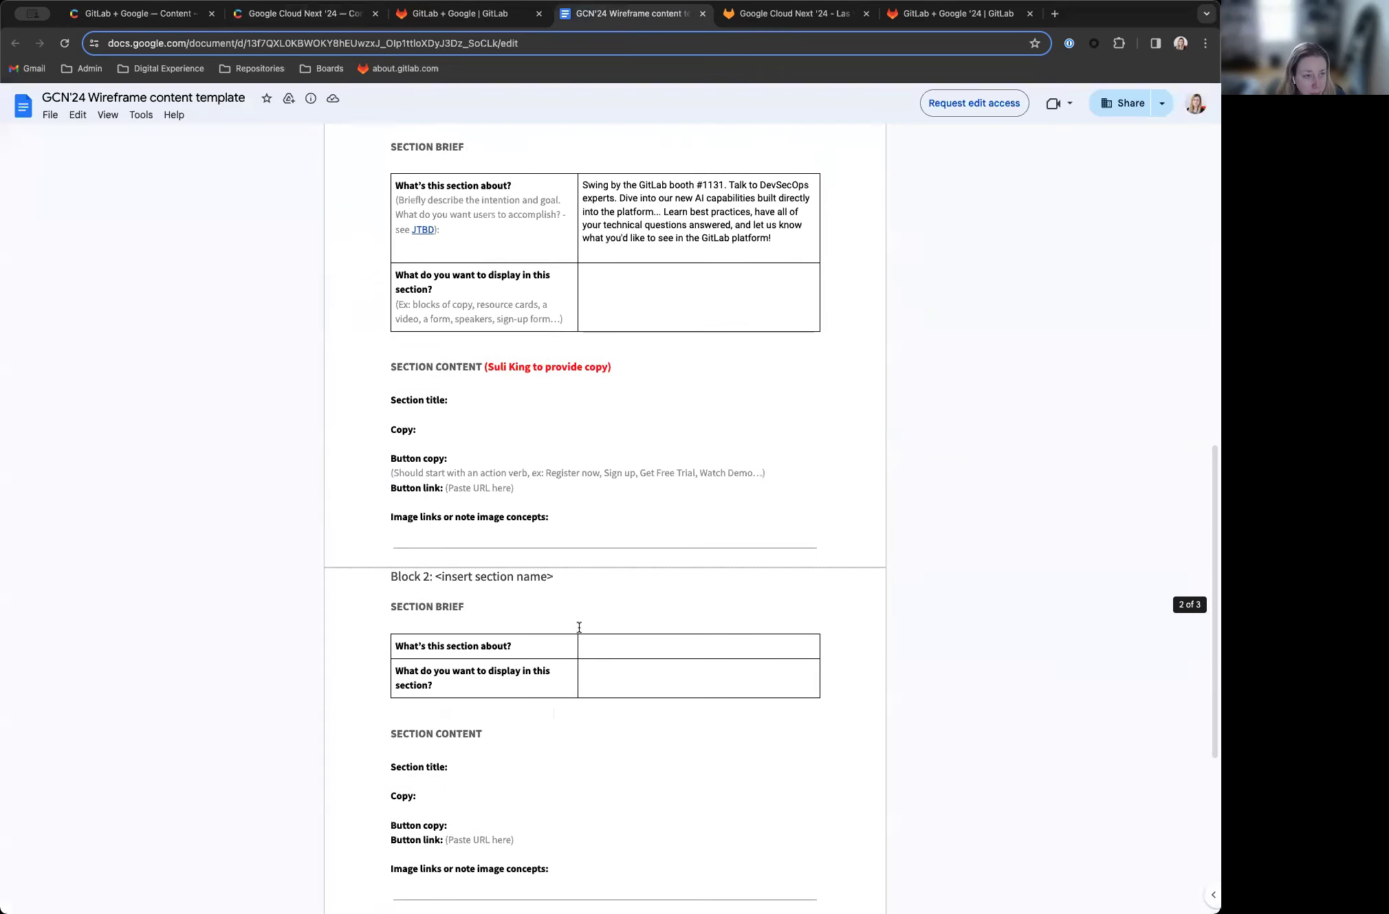
pyautogui.click(273, 23)
pyautogui.scroll(-3, 141, 289)
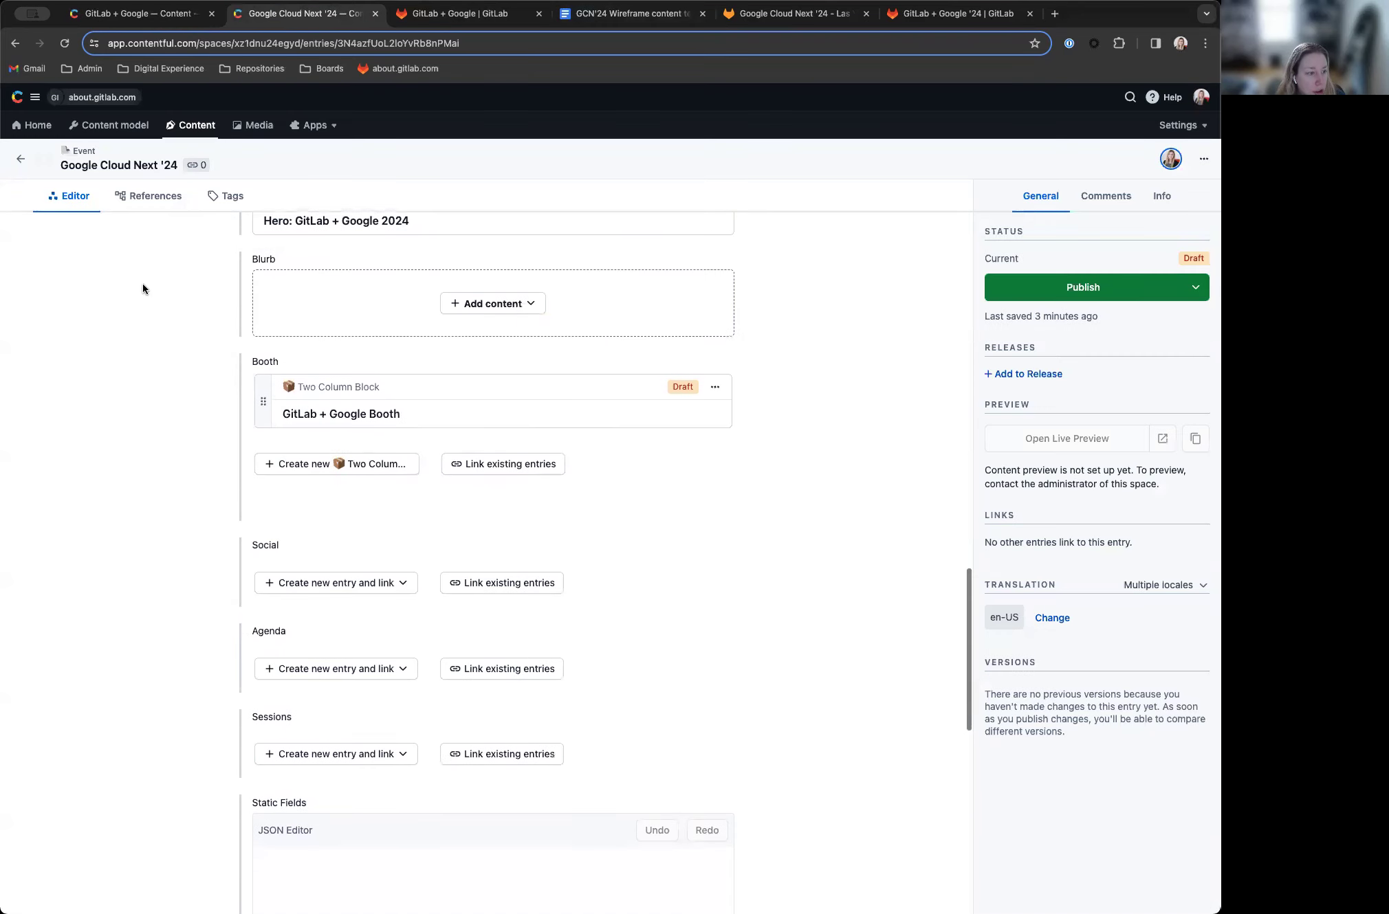
# Step: Examine the session blocks in the '23 event entry and compare them with the session sections on the live '23 page
pyautogui.hotkey('ctrl', 'shift', 'Tab')
pyautogui.scroll(-5, 173, 414)
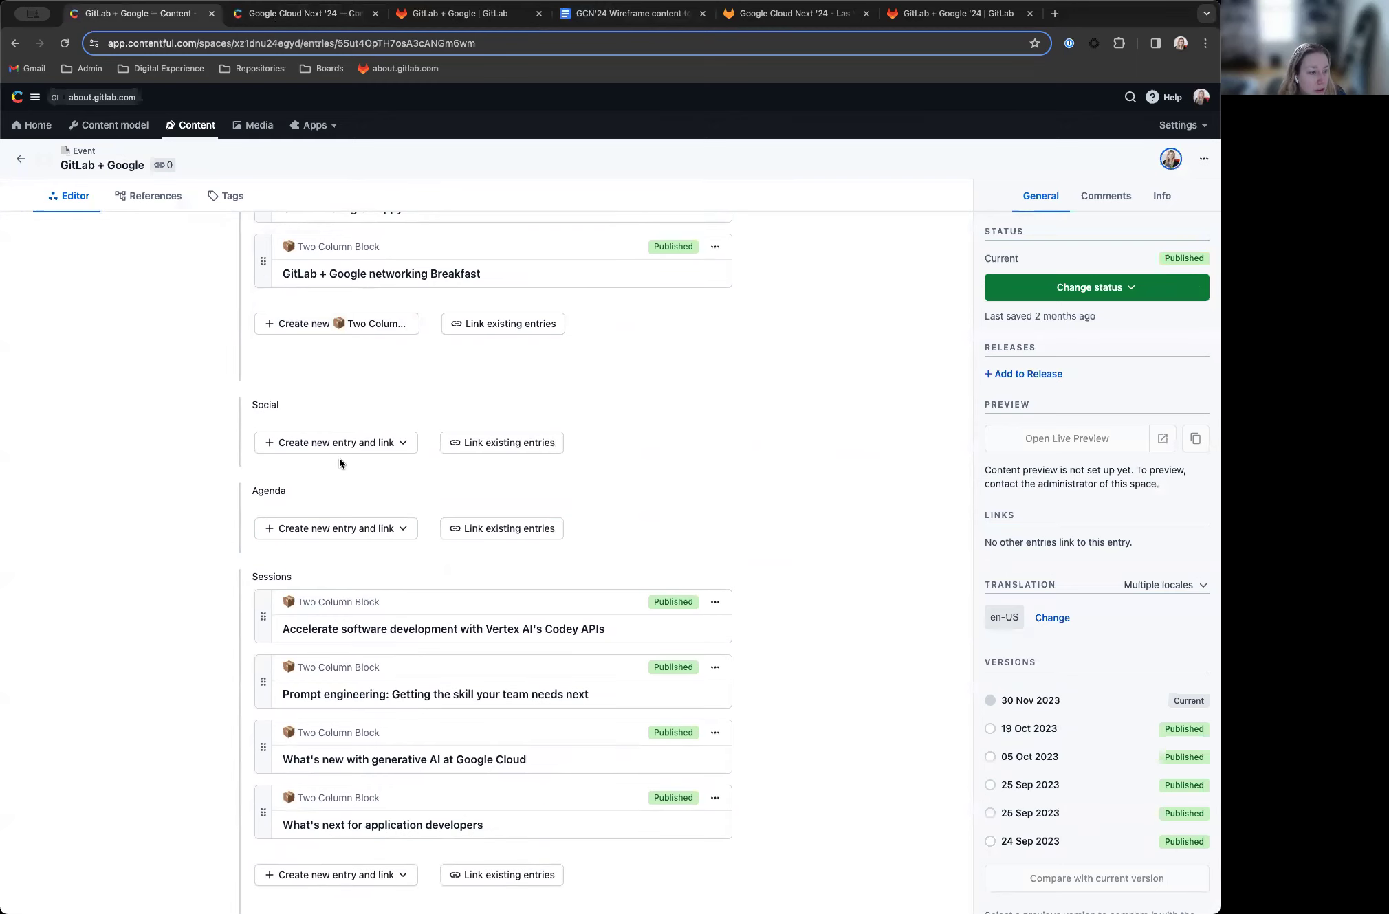
pyautogui.scroll(-2, 405, 543)
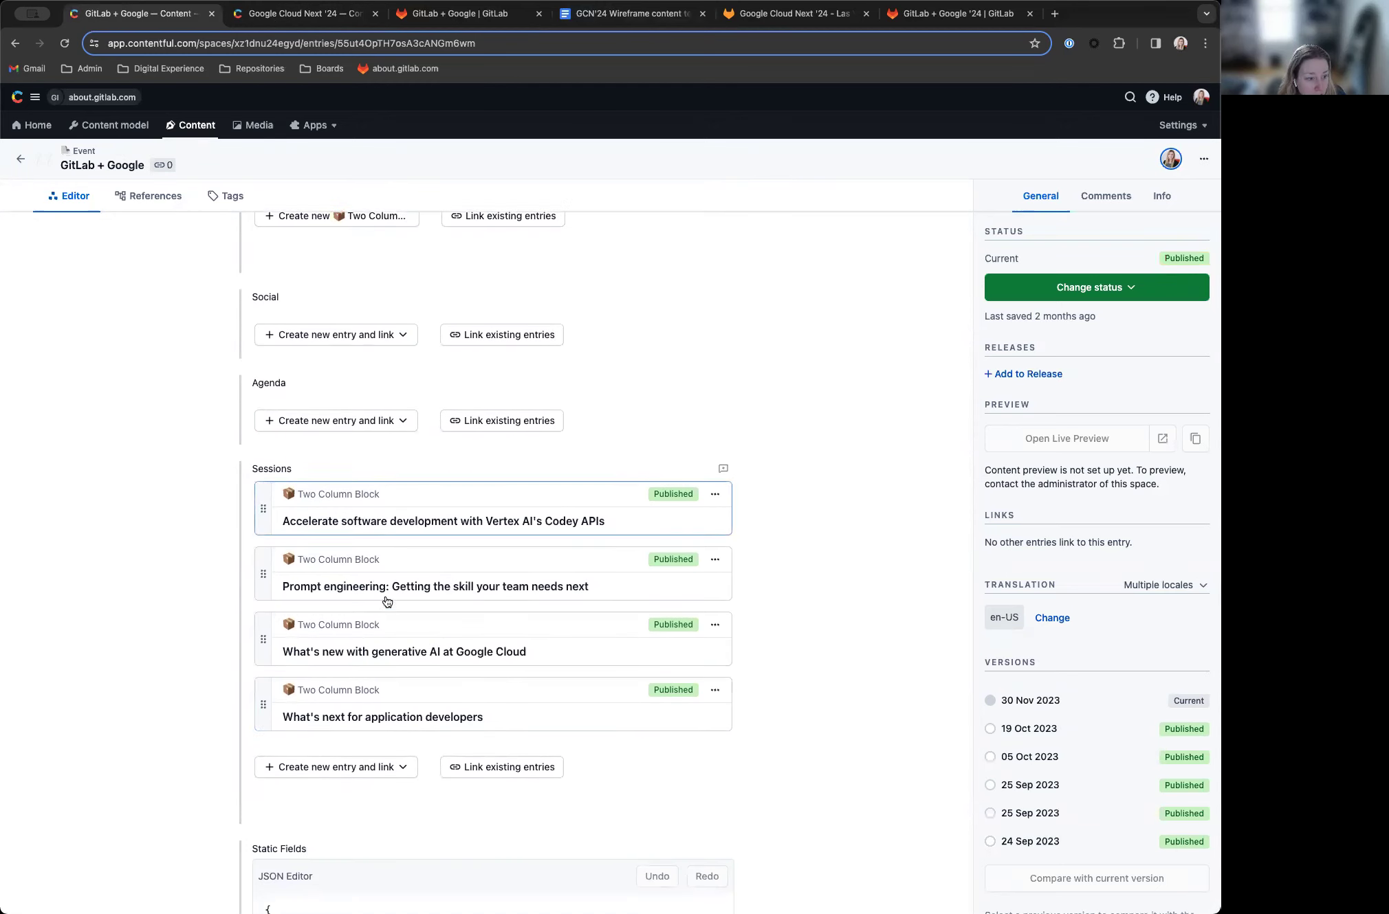
pyautogui.scroll(-3, 199, 569)
pyautogui.hotkey('ctrl', 'Tab')
pyautogui.hotkey('ctrl', 'Tab')
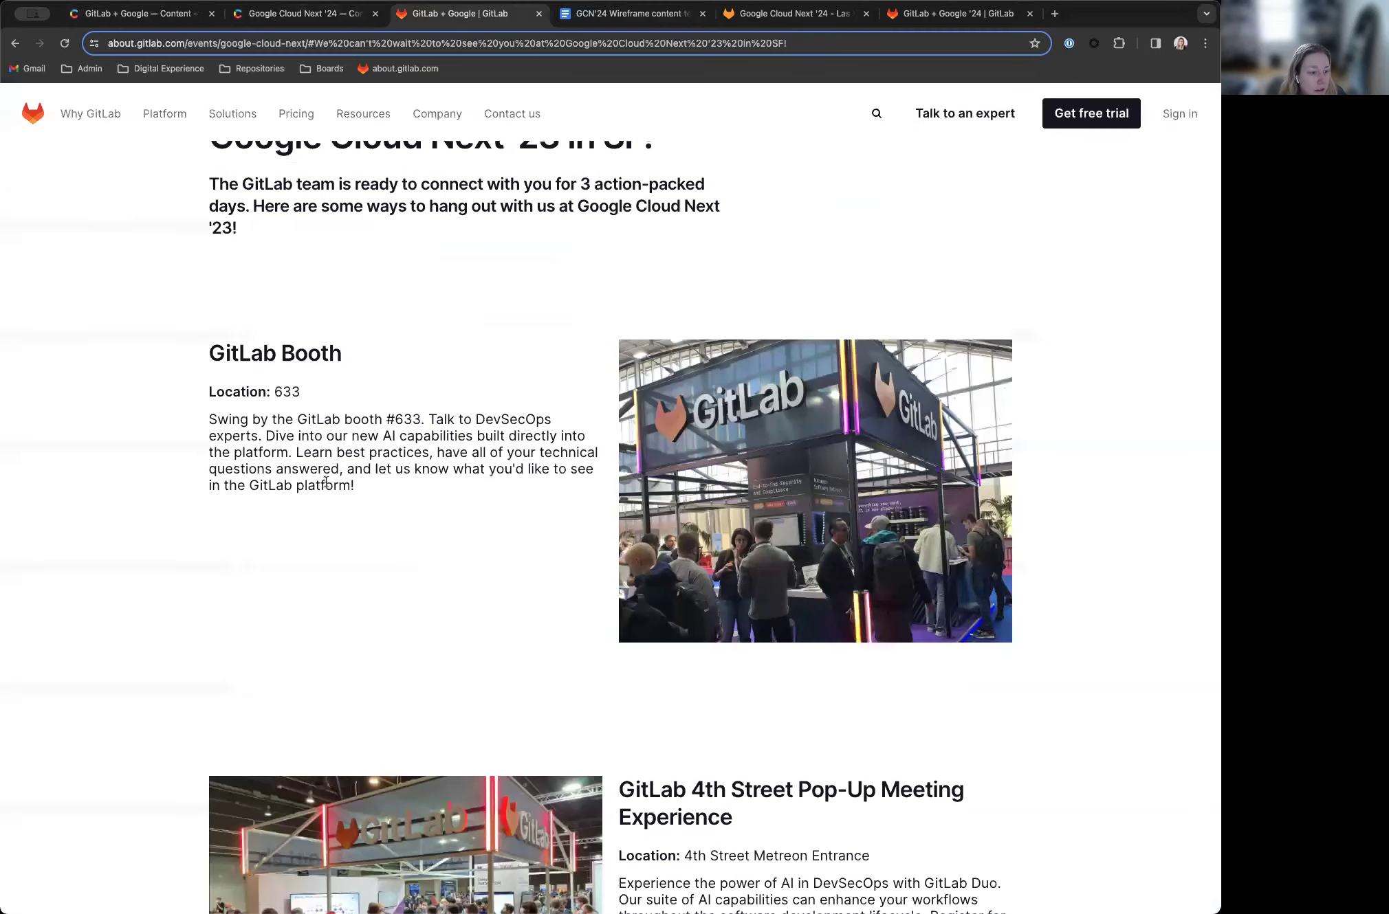
pyautogui.scroll(-15, 203, 452)
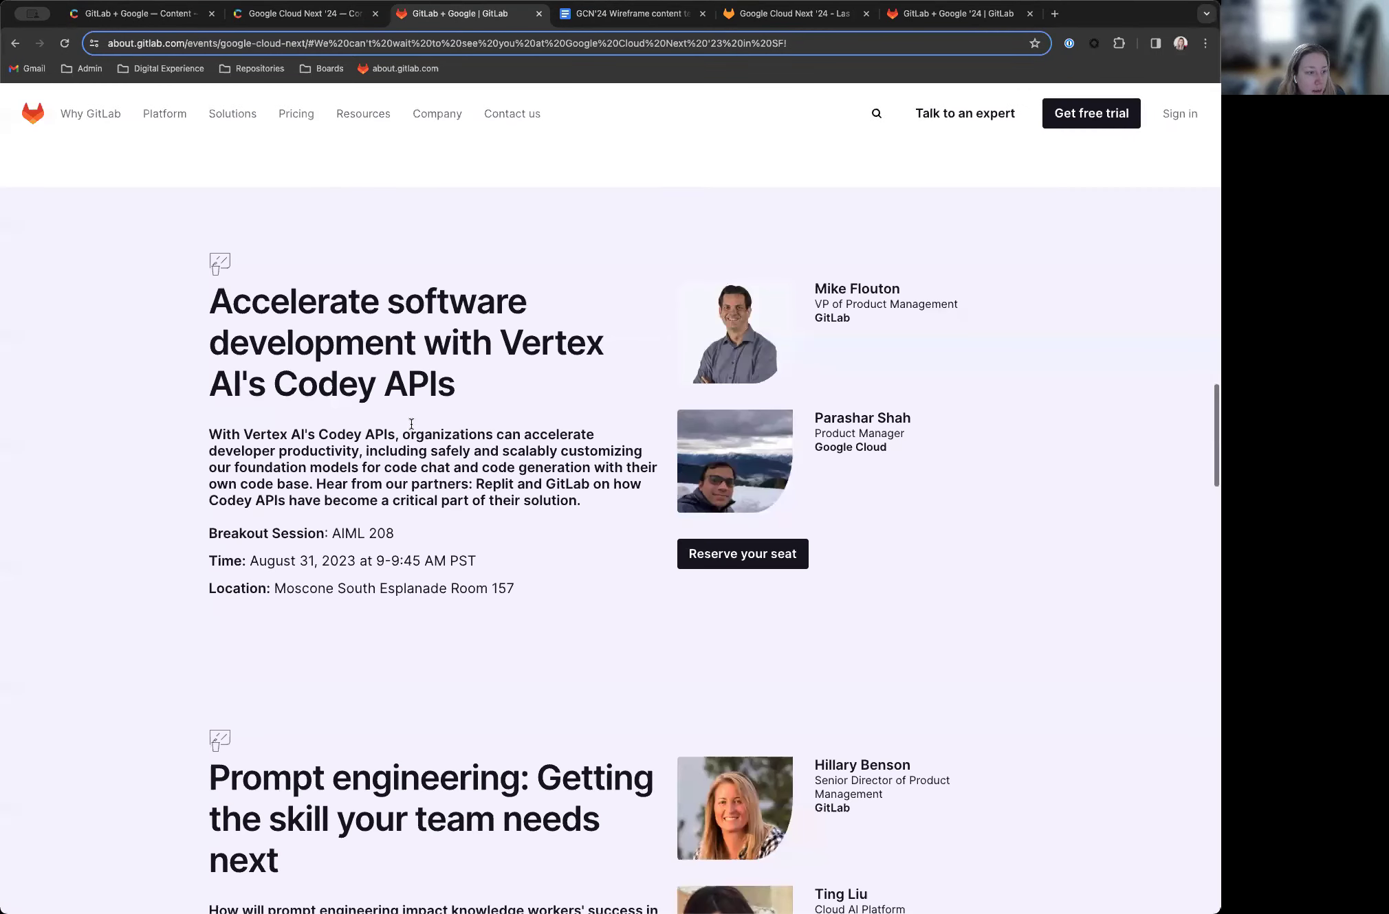
pyautogui.scroll(-1, 303, 436)
pyautogui.scroll(-10, 536, 528)
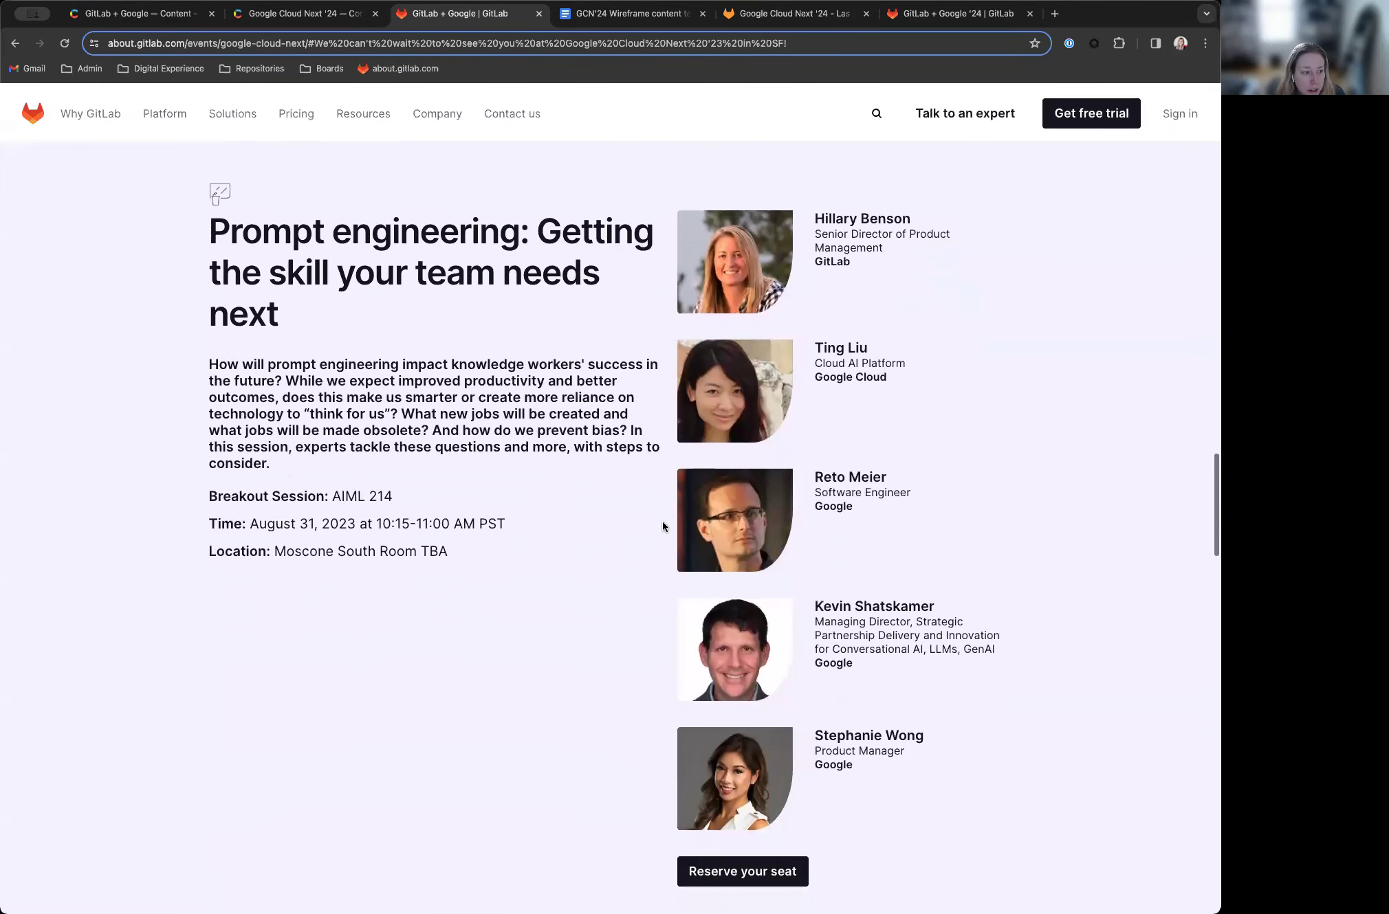
pyautogui.scroll(10, 537, 472)
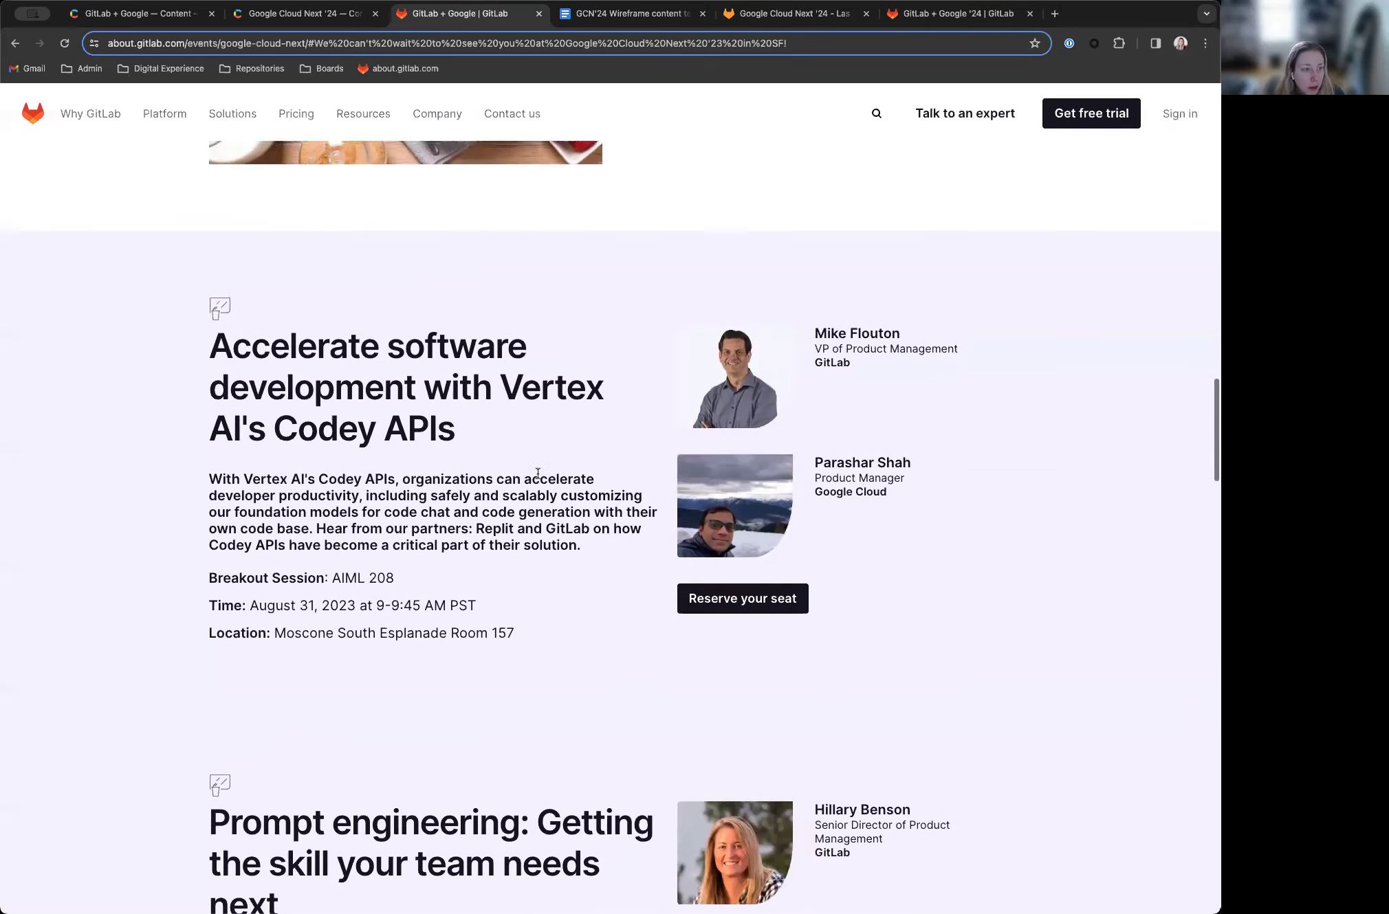
pyautogui.scroll(1, 539, 479)
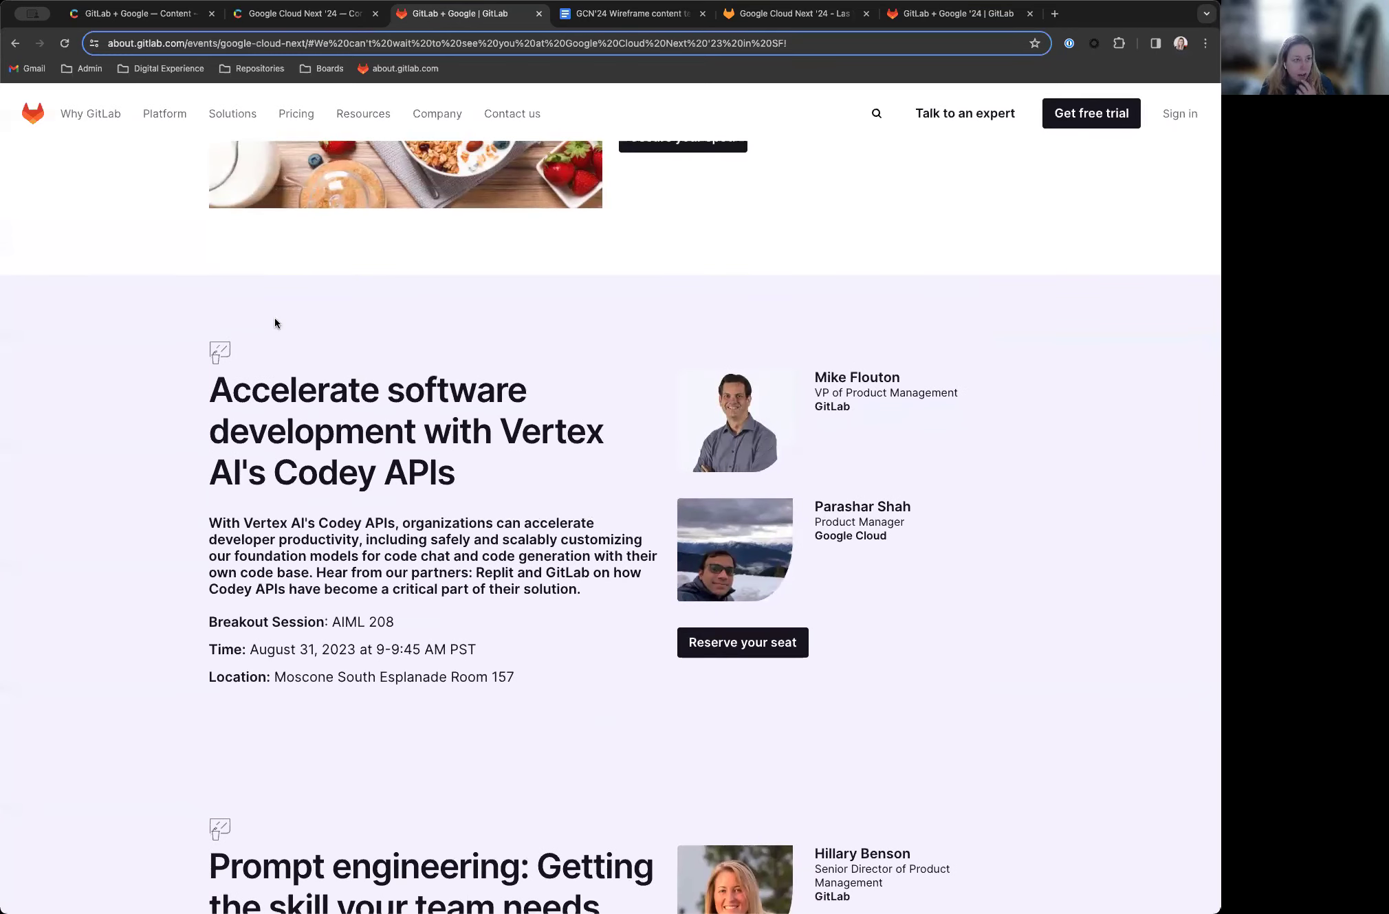
# Step: Examine the icons JSON in the '23 event's Static Fields and compare it with the hero card icons on the live page
pyautogui.click(124, 15)
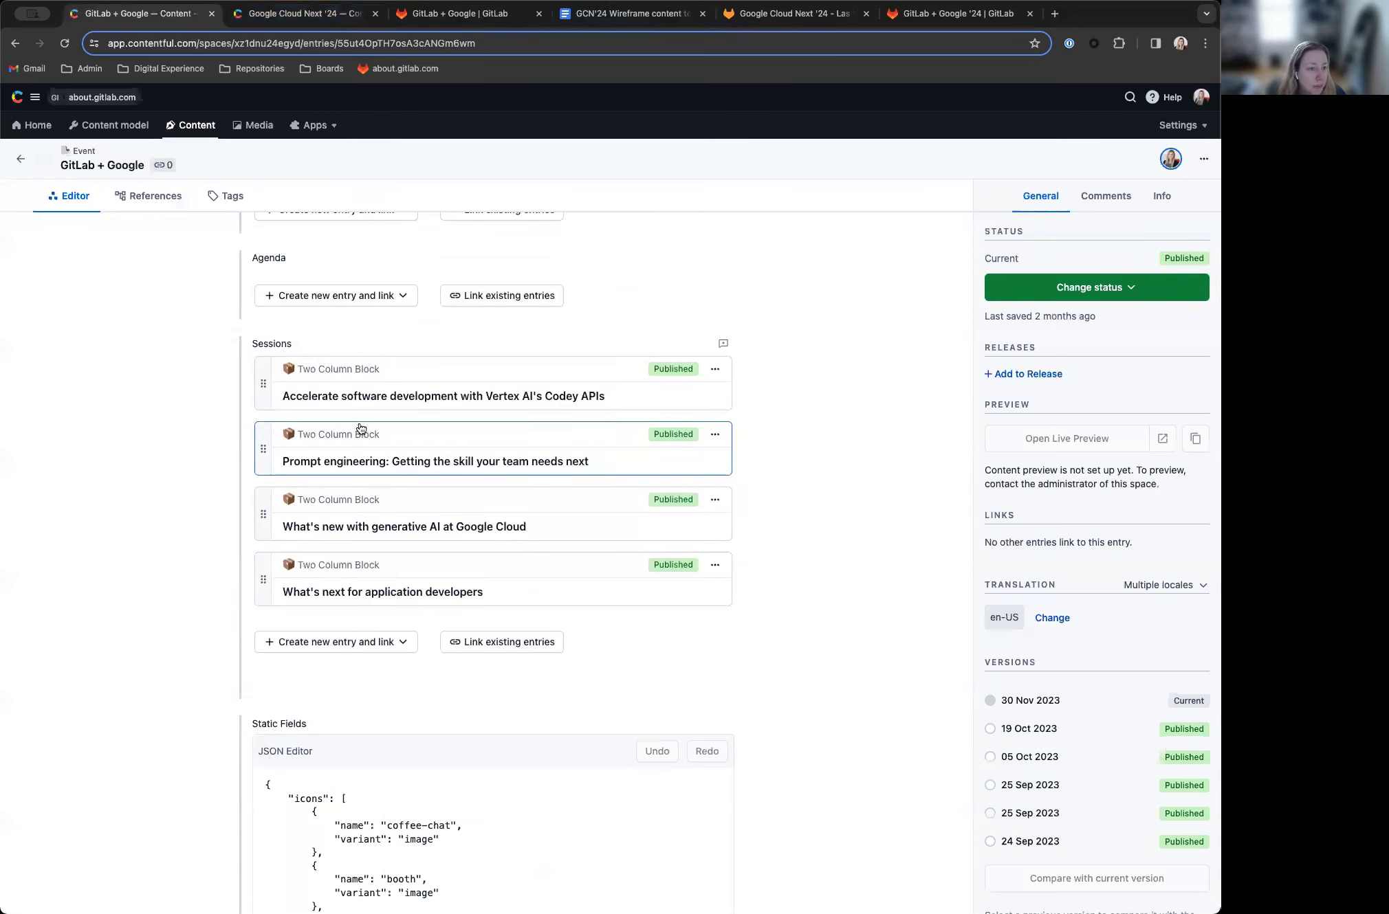
pyautogui.scroll(-5, 506, 449)
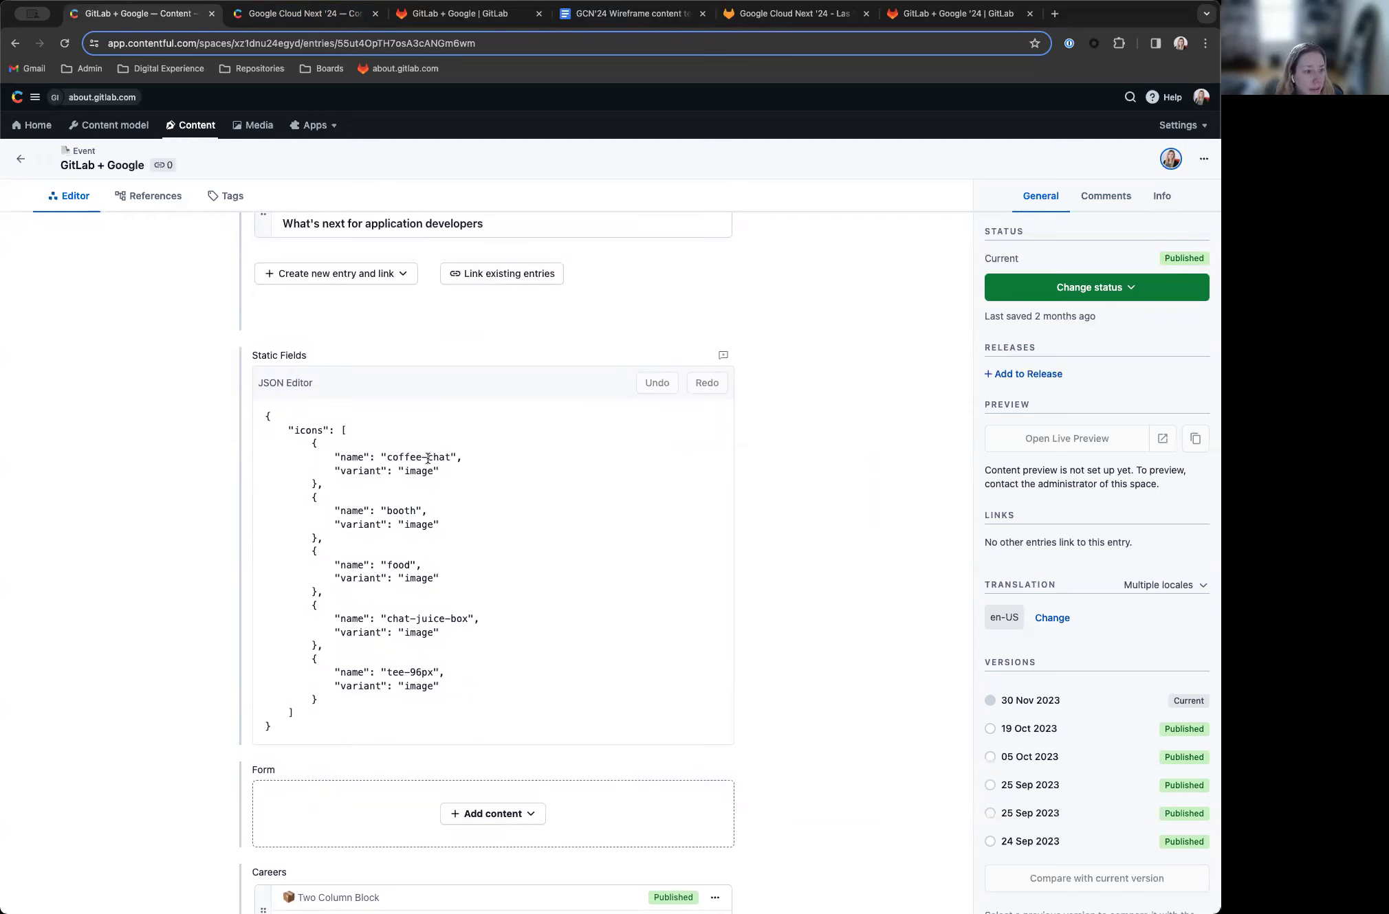
pyautogui.press('super+3')
pyautogui.scroll(20, 626, 352)
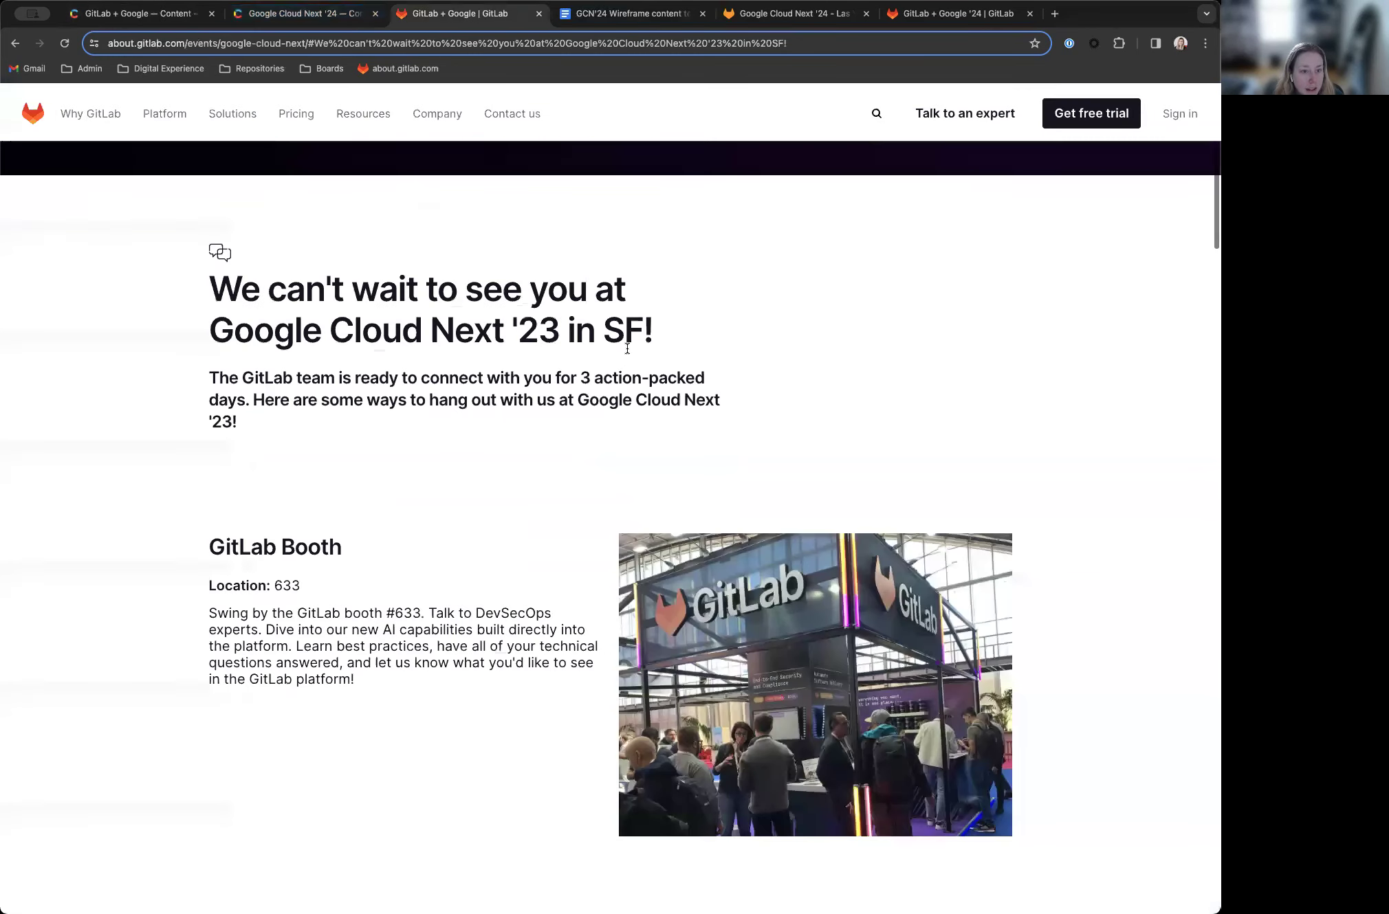
pyautogui.scroll(7, 626, 353)
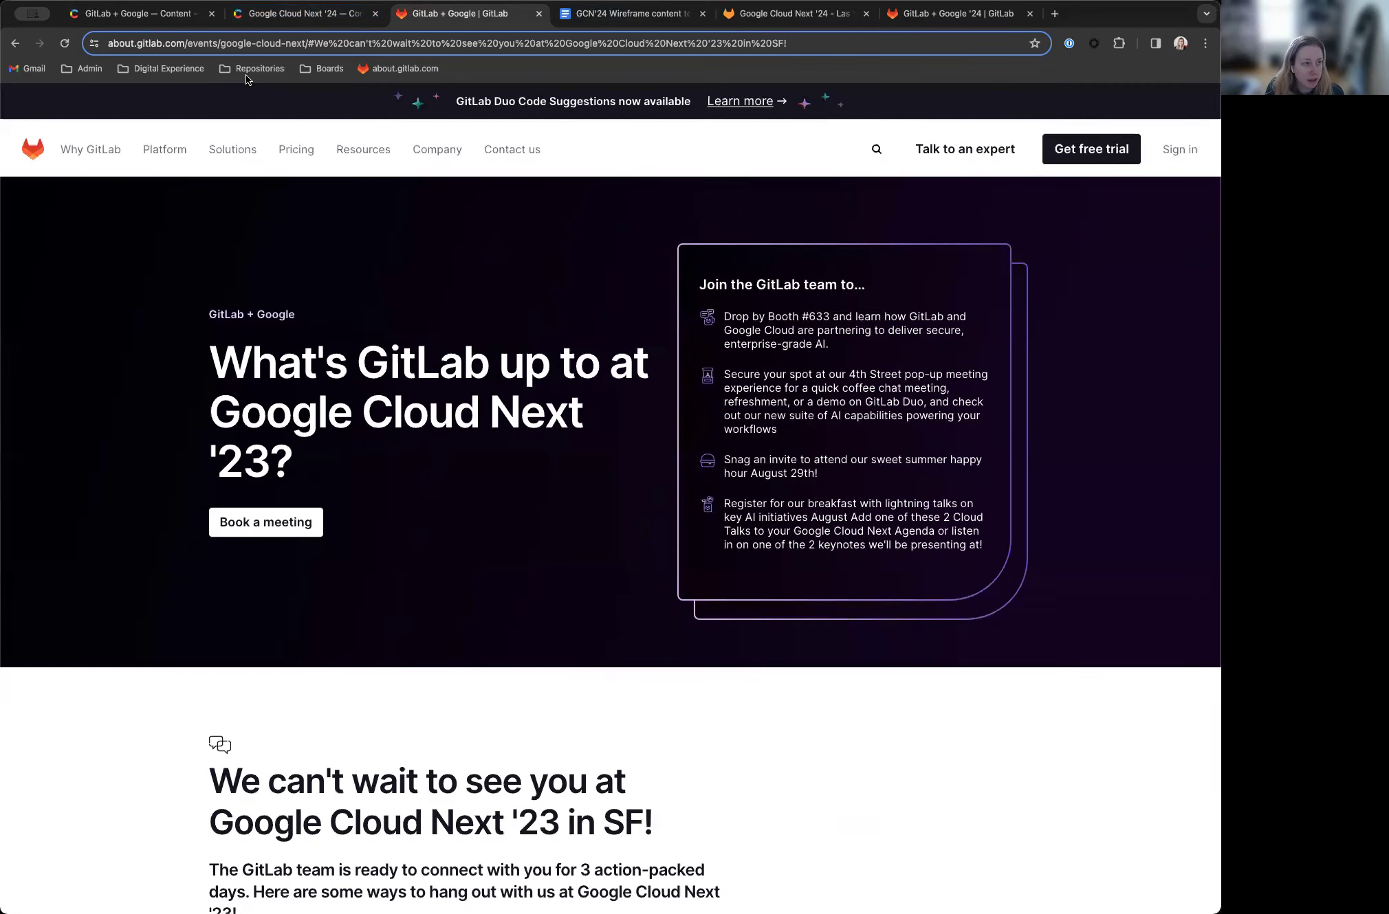
# Step: Copy the full icons JSON from the '23 event's Static Fields into the '24 event's empty Static Fields
pyautogui.click(110, 15)
pyautogui.moveTo(288, 734); pyautogui.dragTo(152, 411)
pyautogui.hotkey('ctrl', 'c')
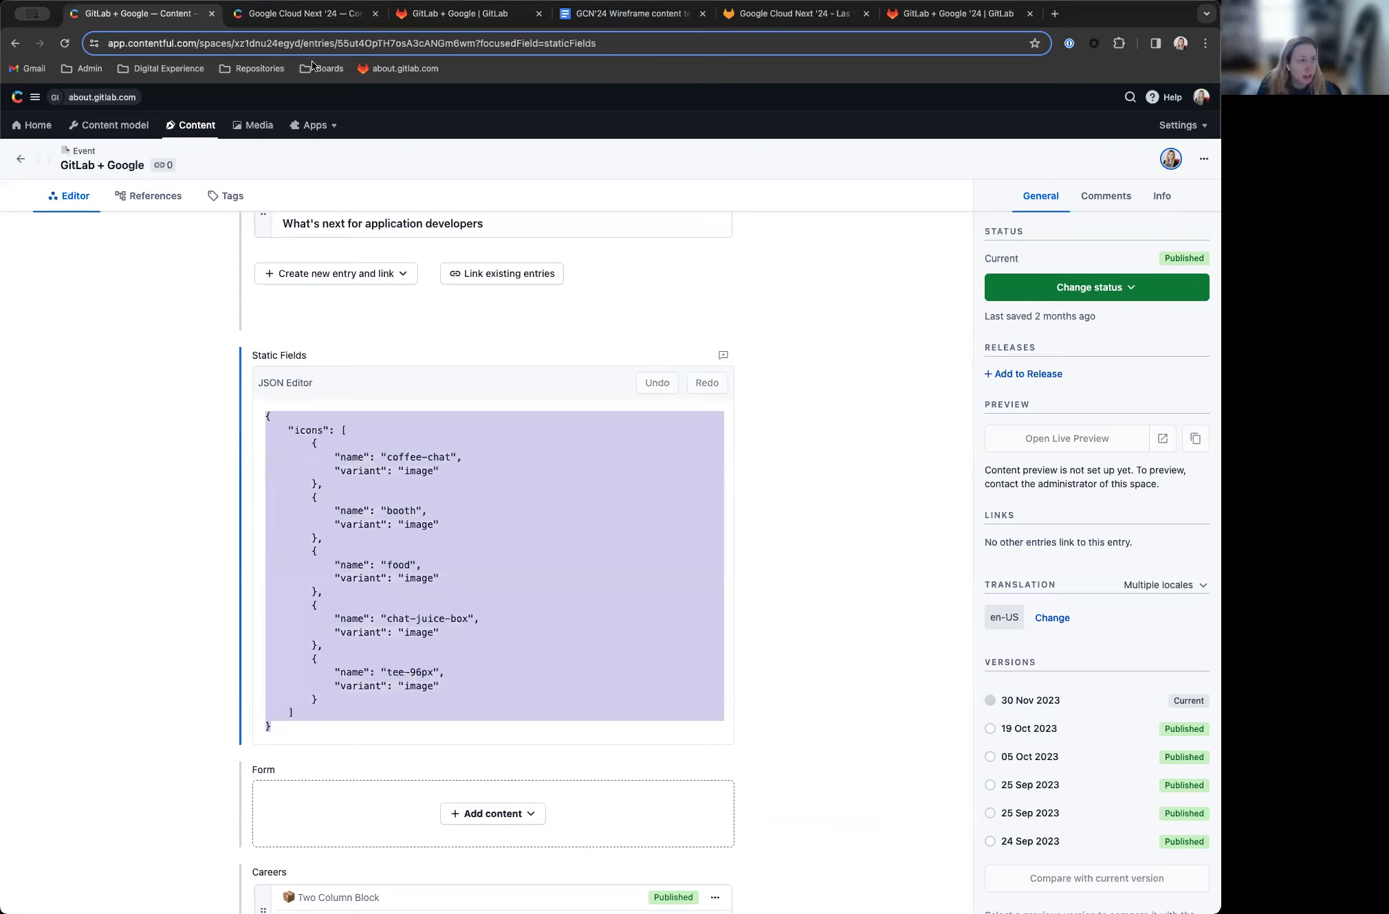
pyautogui.click(291, 17)
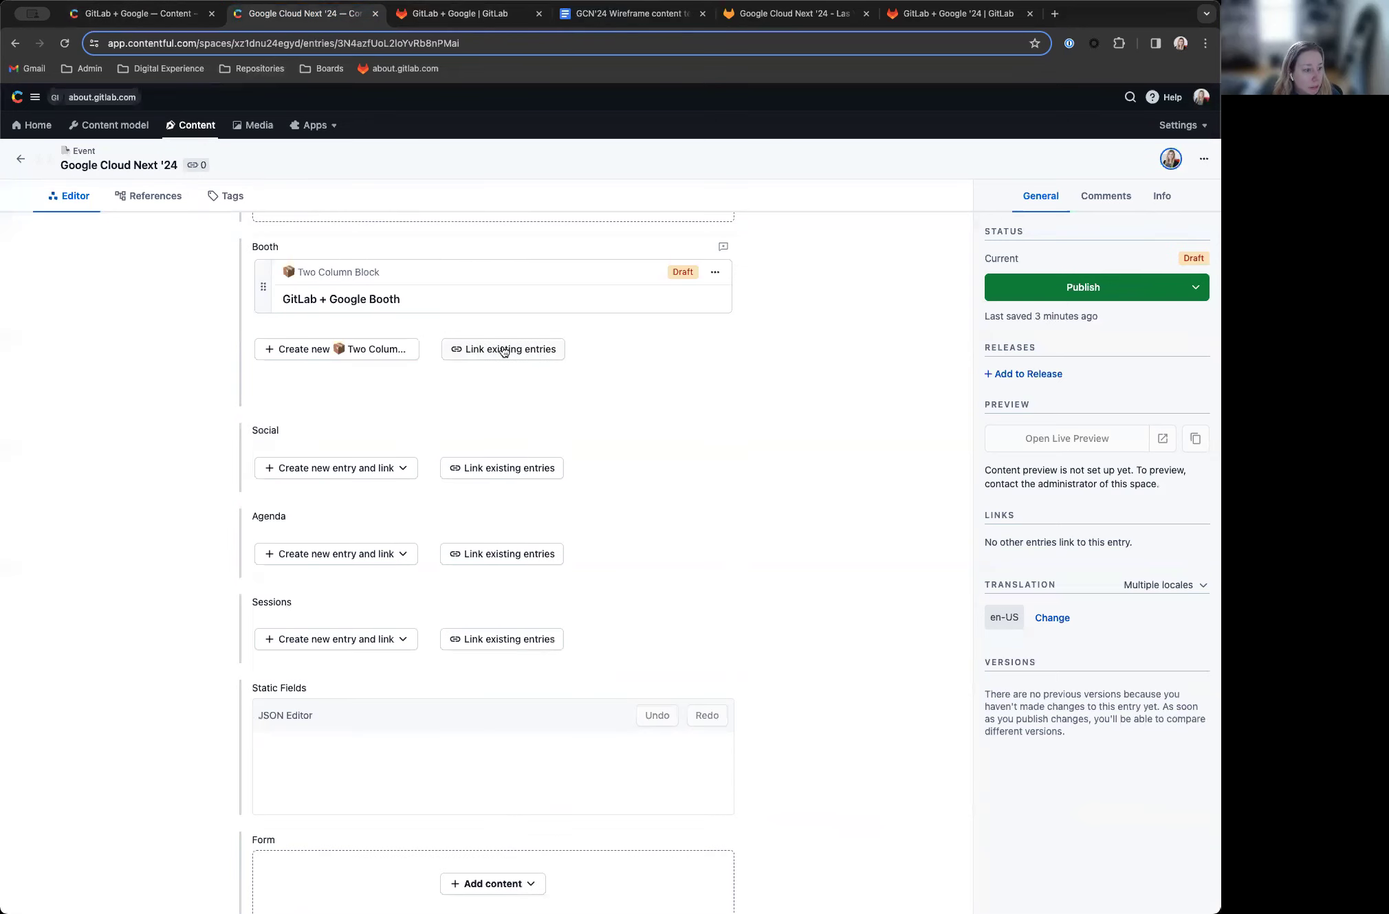
pyautogui.scroll(-10, 374, 731)
pyautogui.scroll(14, 373, 730)
pyautogui.scroll(-5, 373, 730)
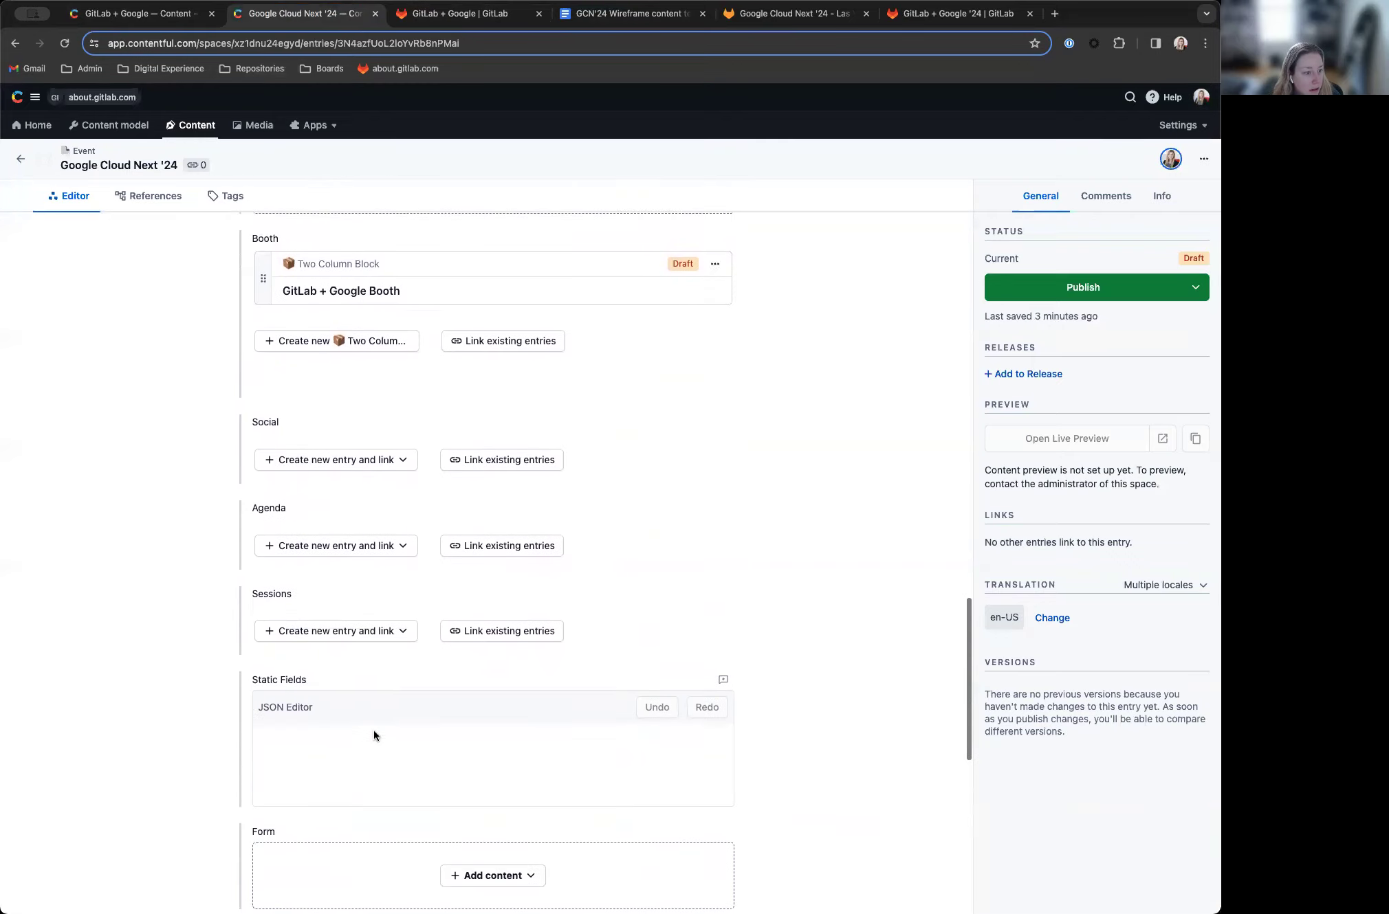
pyautogui.click(363, 708)
pyautogui.hotkey('ctrl', 'v')
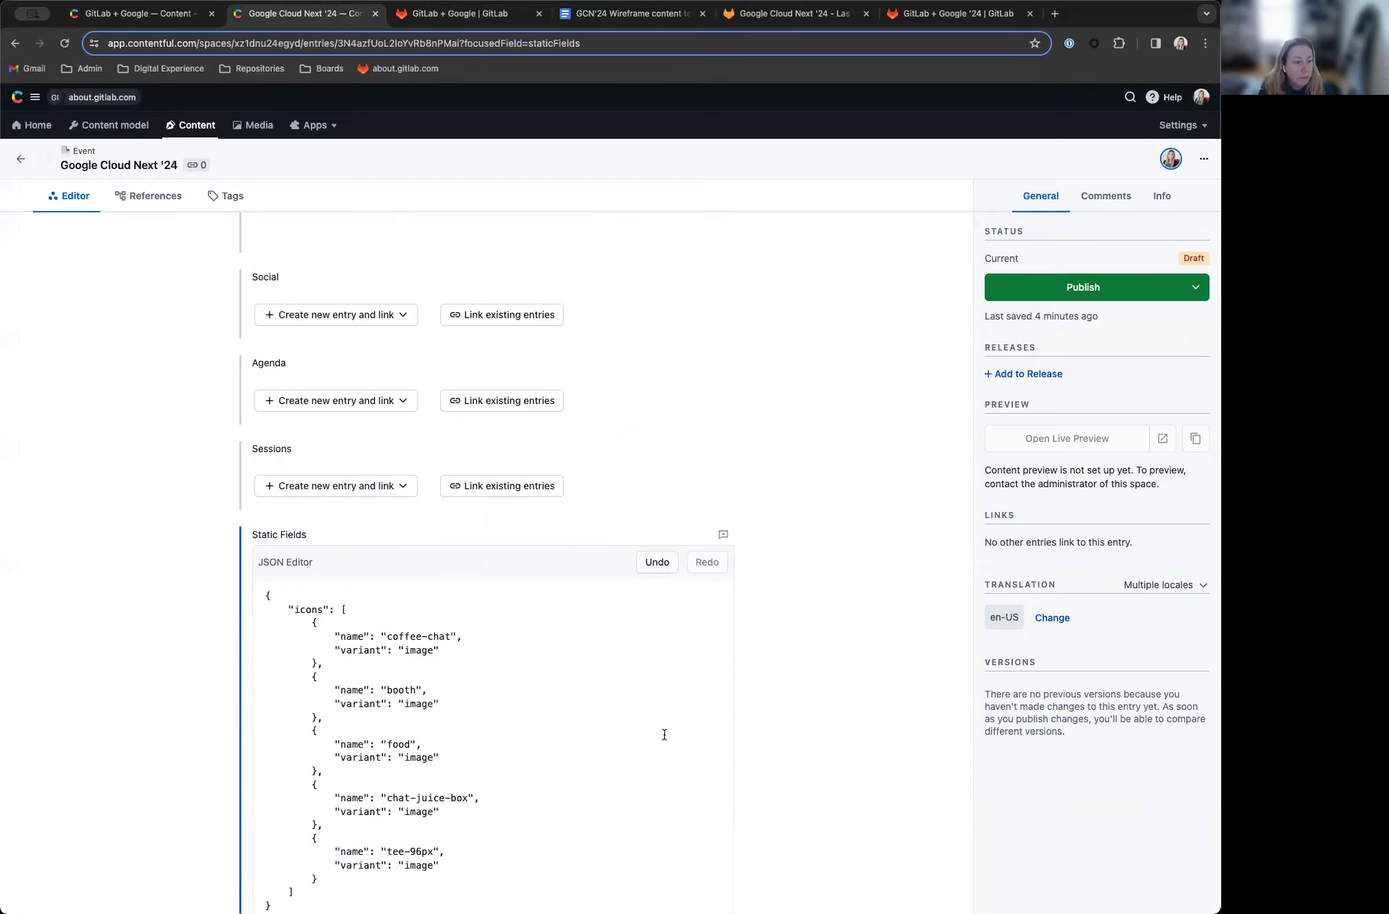
pyautogui.scroll(-1, 638, 715)
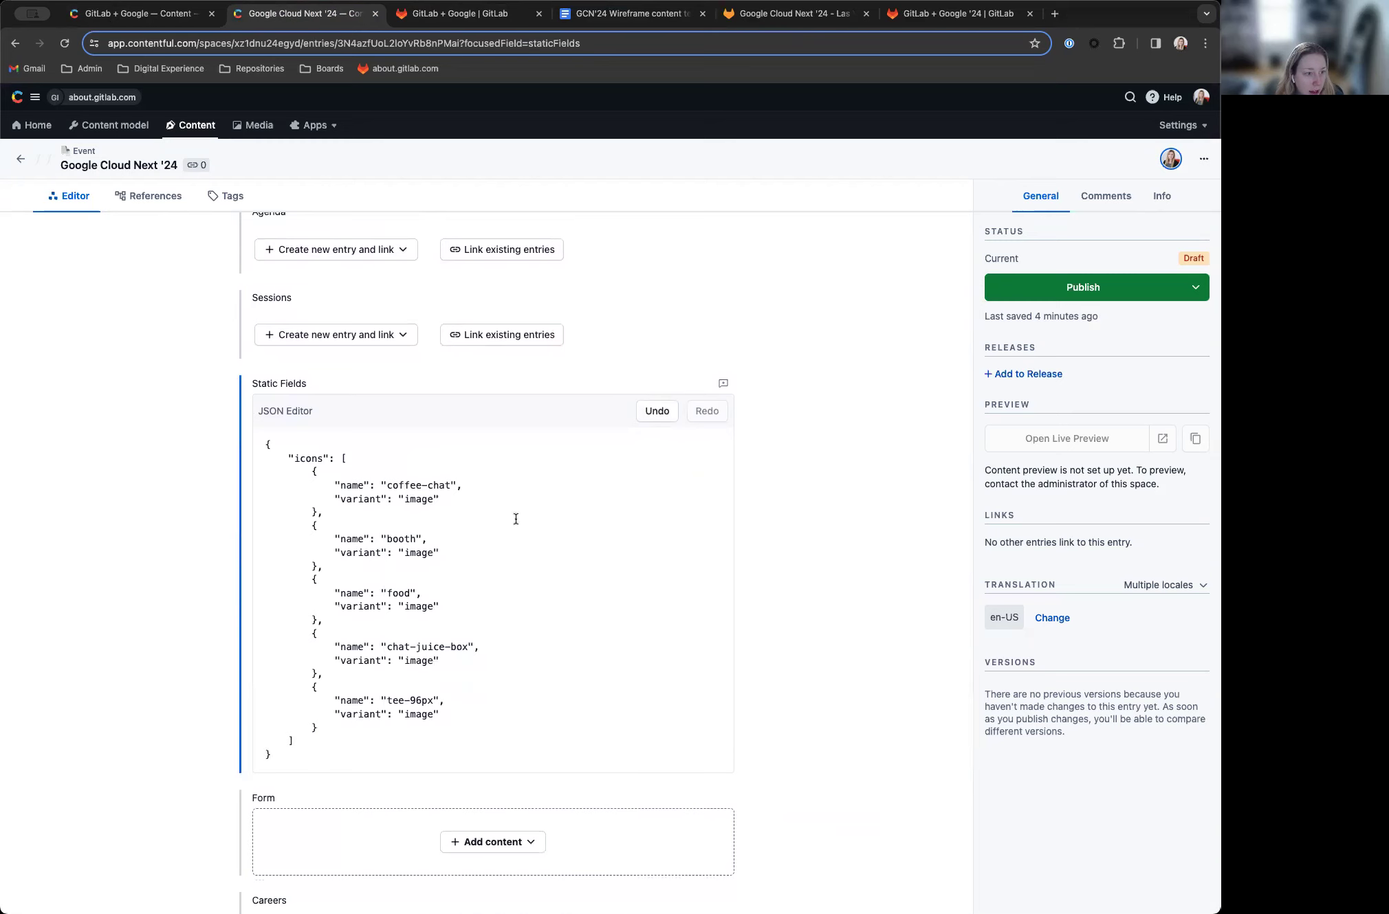
pyautogui.scroll(2, 595, 539)
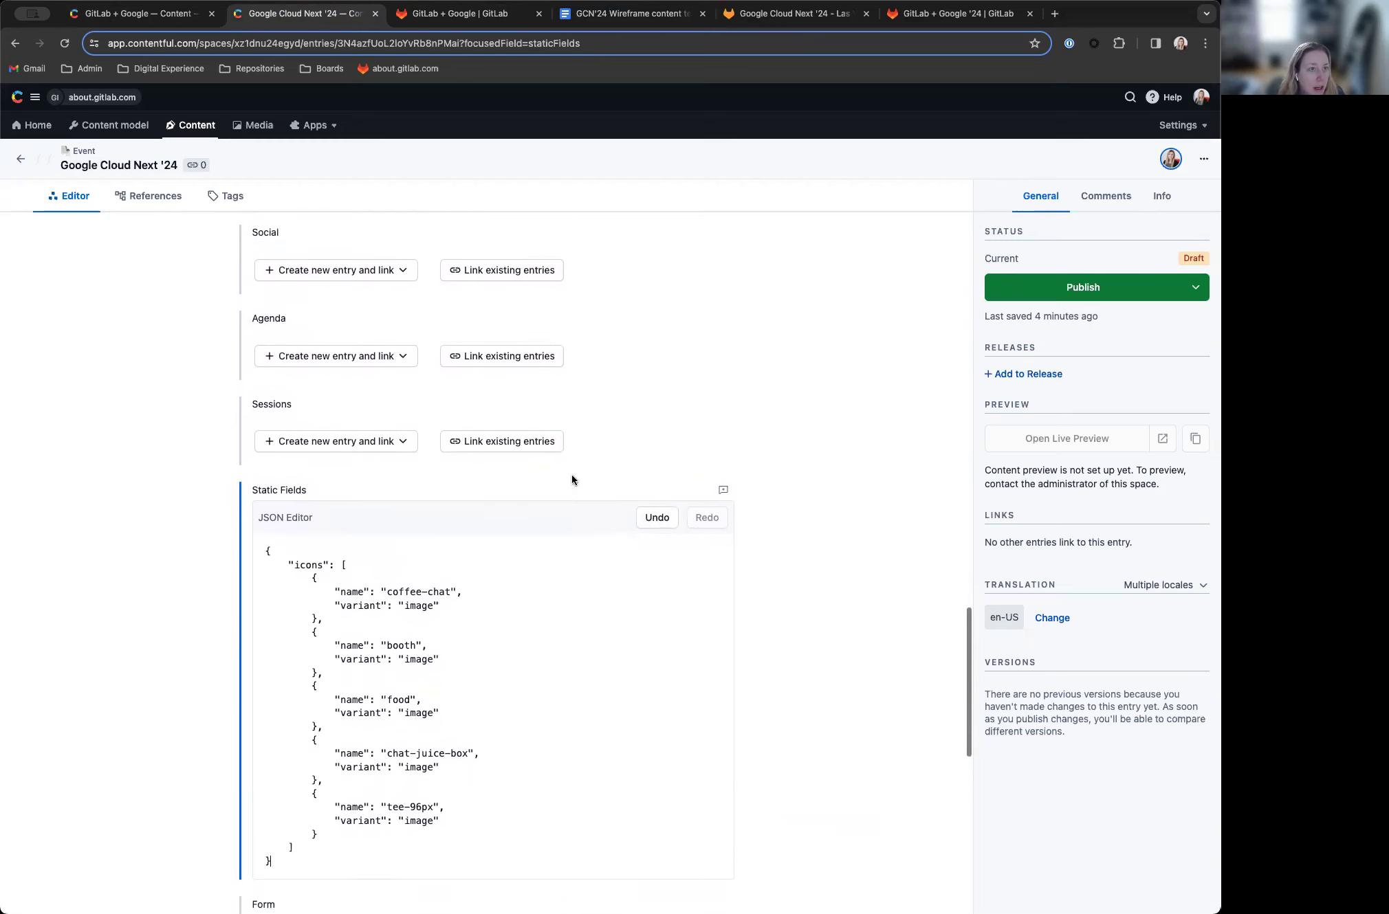
# Step: Check the wireframe's Hero short text and delete the coffee-chat icon and its blank line from the '24 event's icons JSON
pyautogui.click(598, 13)
pyautogui.scroll(3, 454, 421)
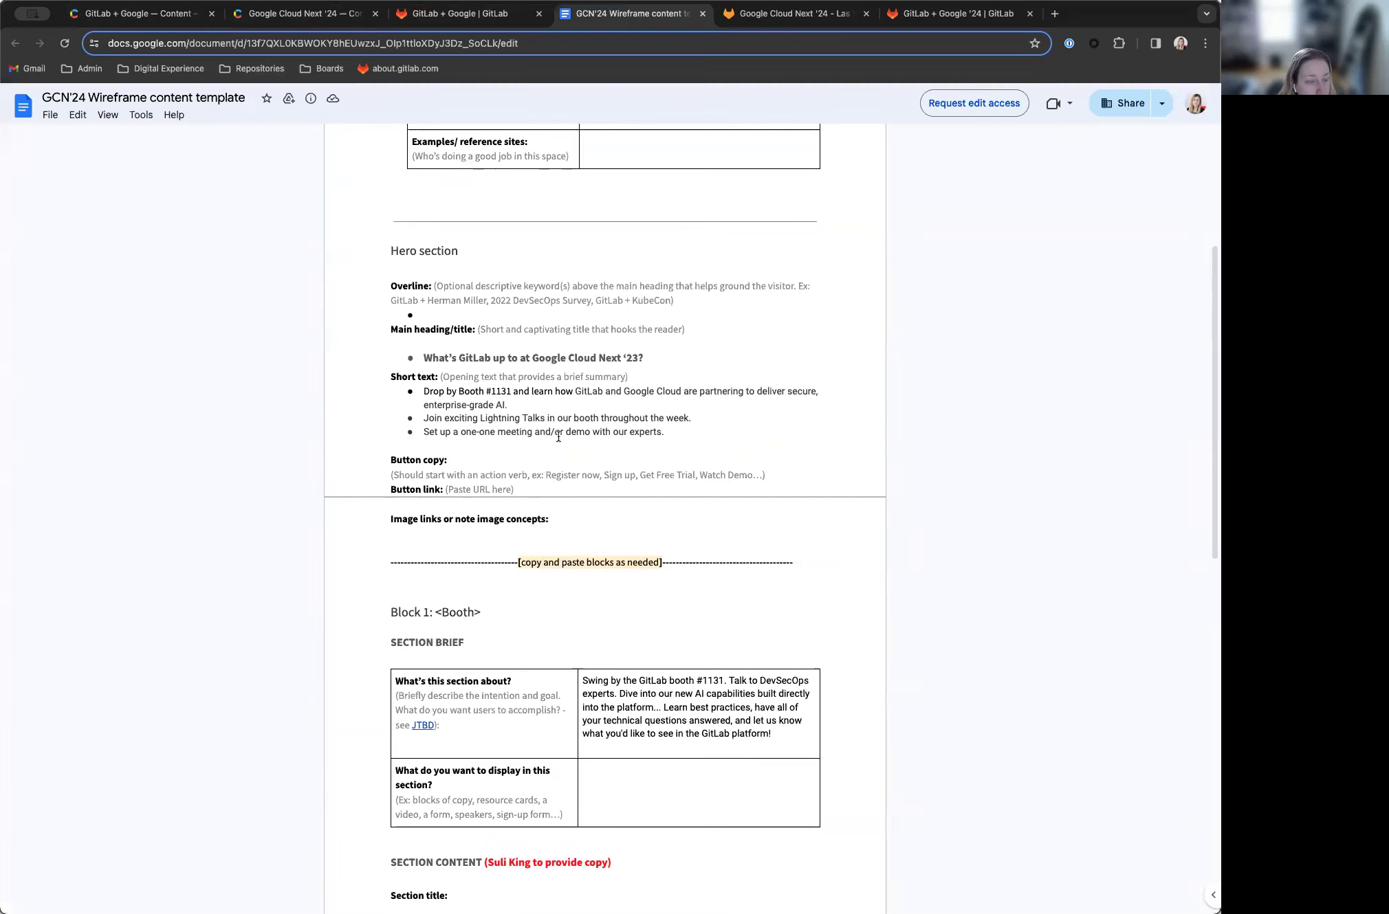
pyautogui.click(292, 19)
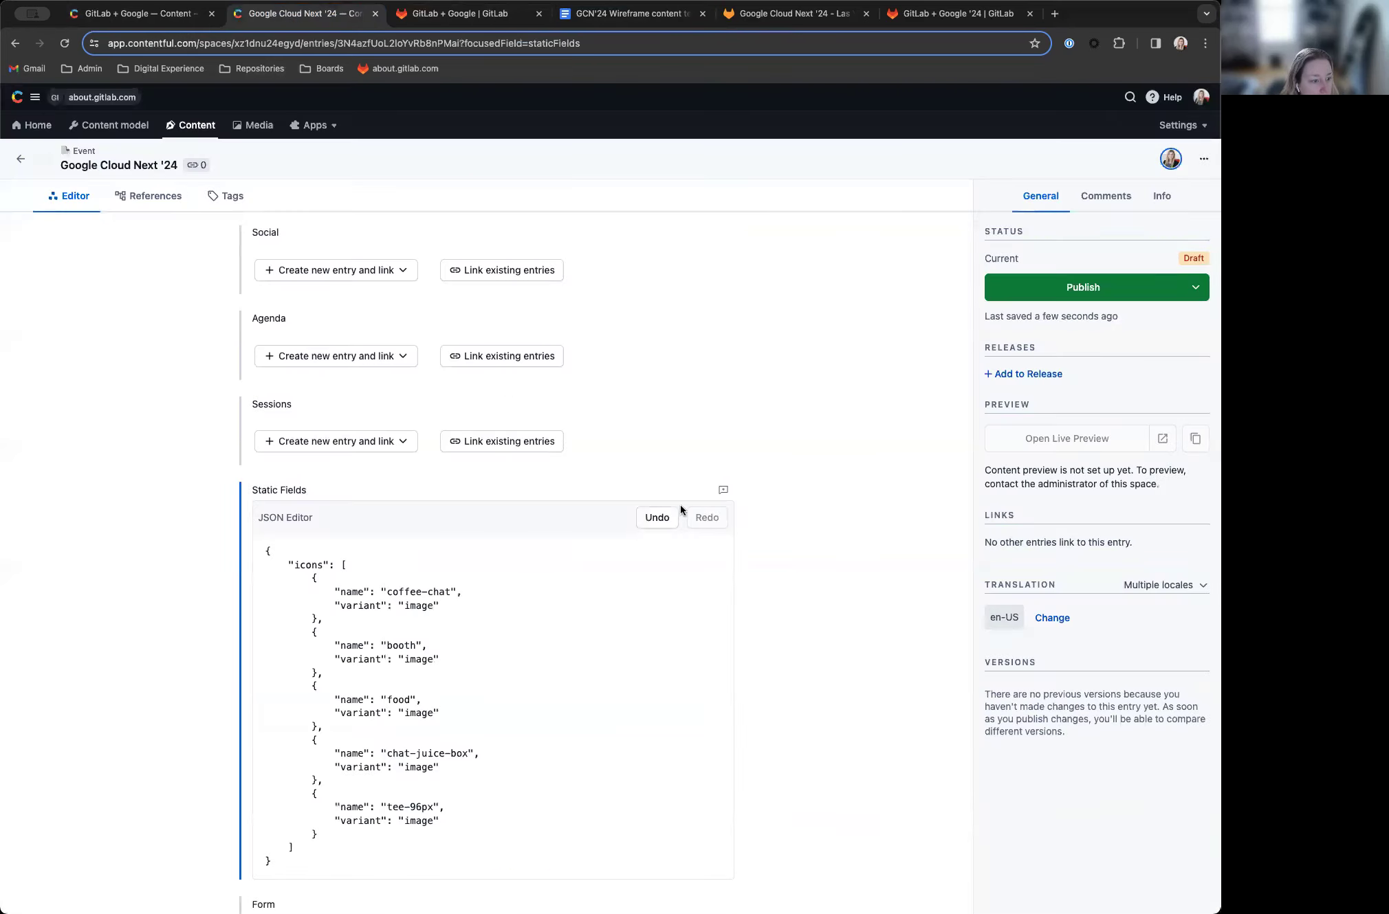
pyautogui.moveTo(327, 617); pyautogui.dragTo(235, 581)
pyautogui.press('BackSpace')
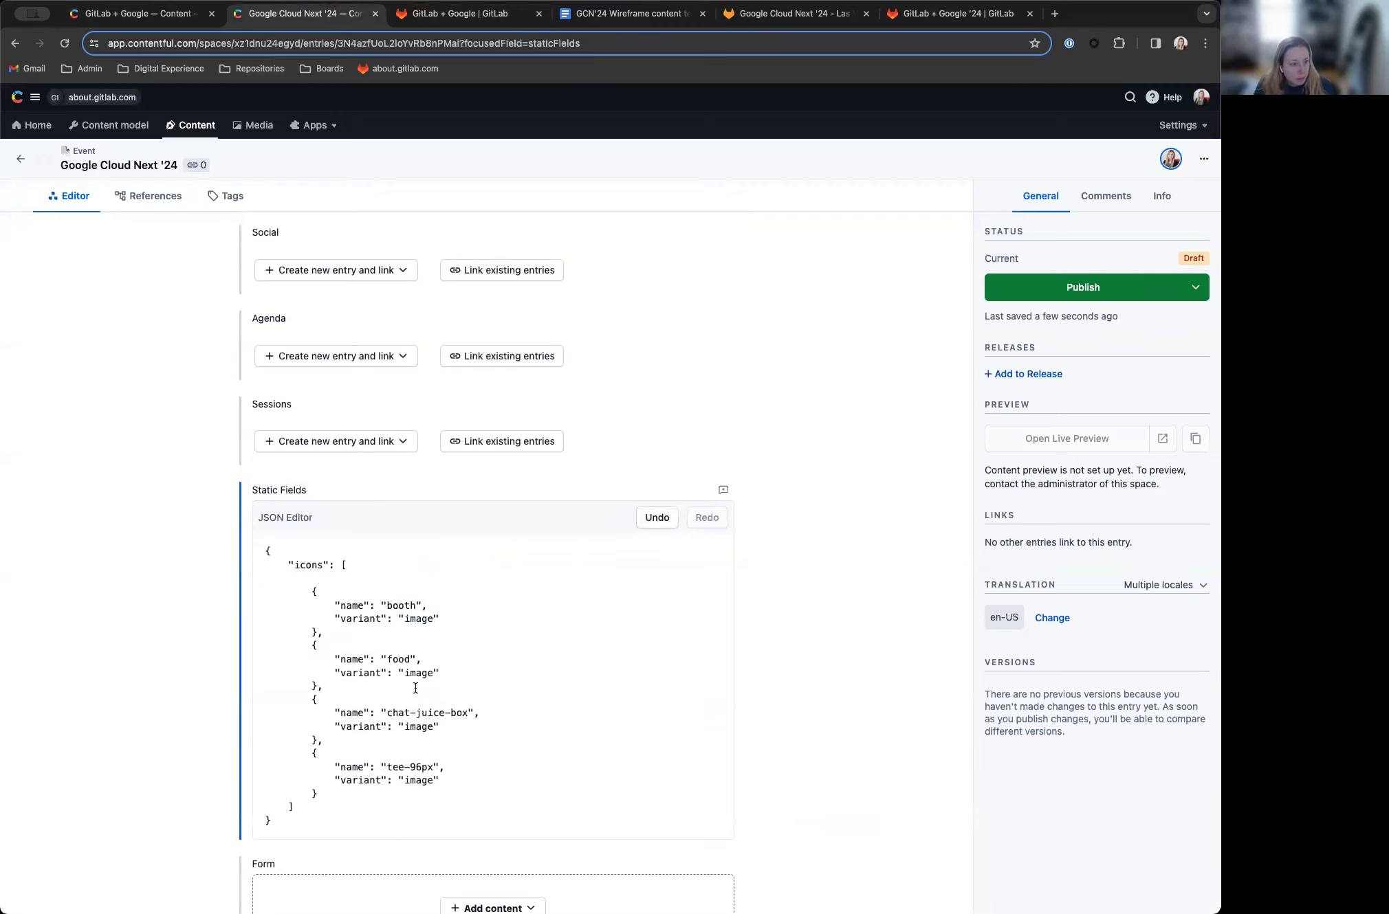
pyautogui.press('BackSpace')
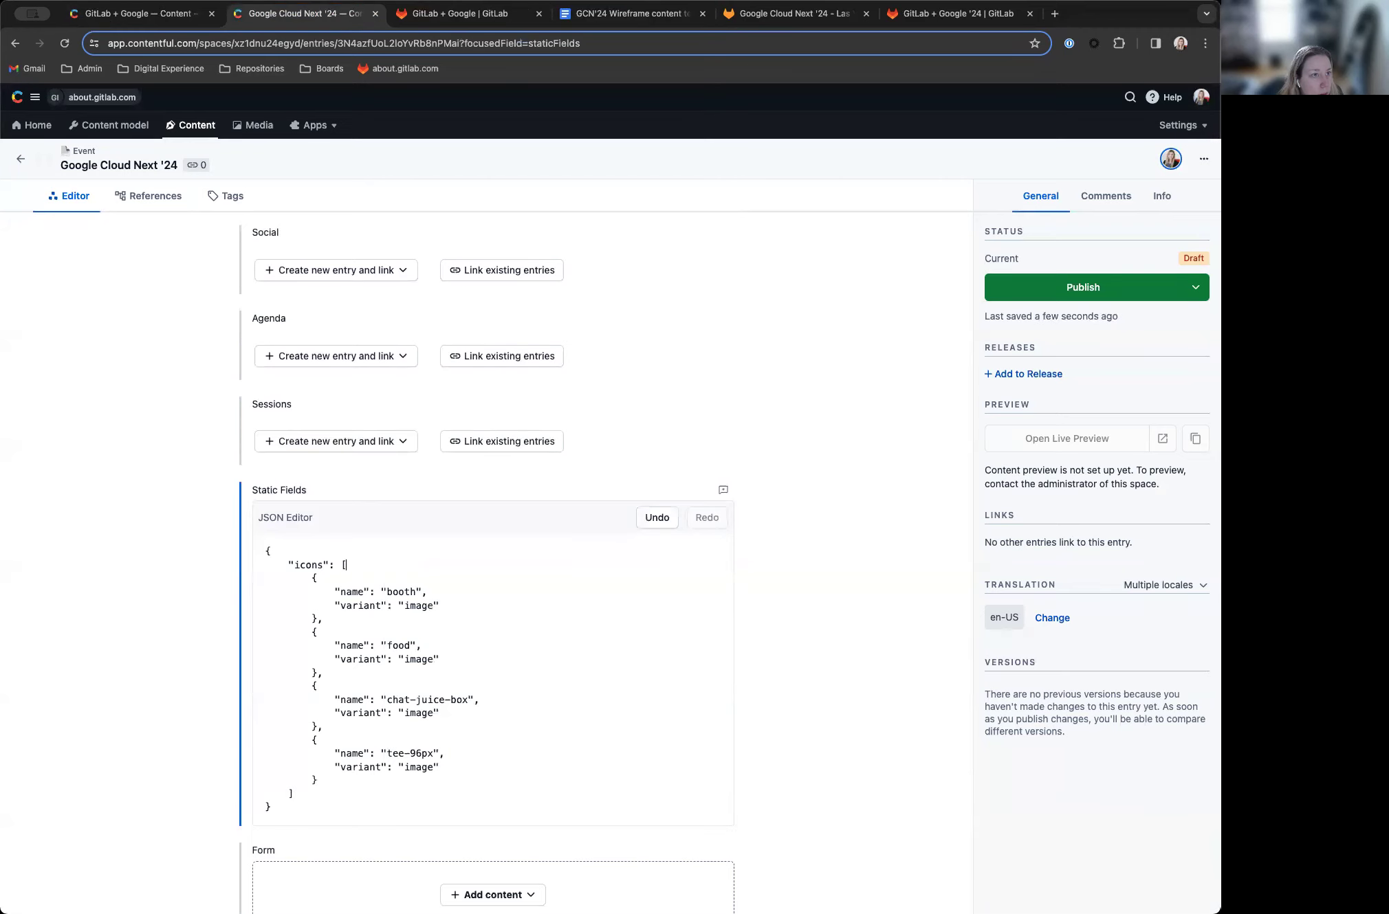
# Step: Recheck the wireframe's Hero bullets and rename the food icon to "lightning" in the '24 event's icons JSON
pyautogui.click(633, 13)
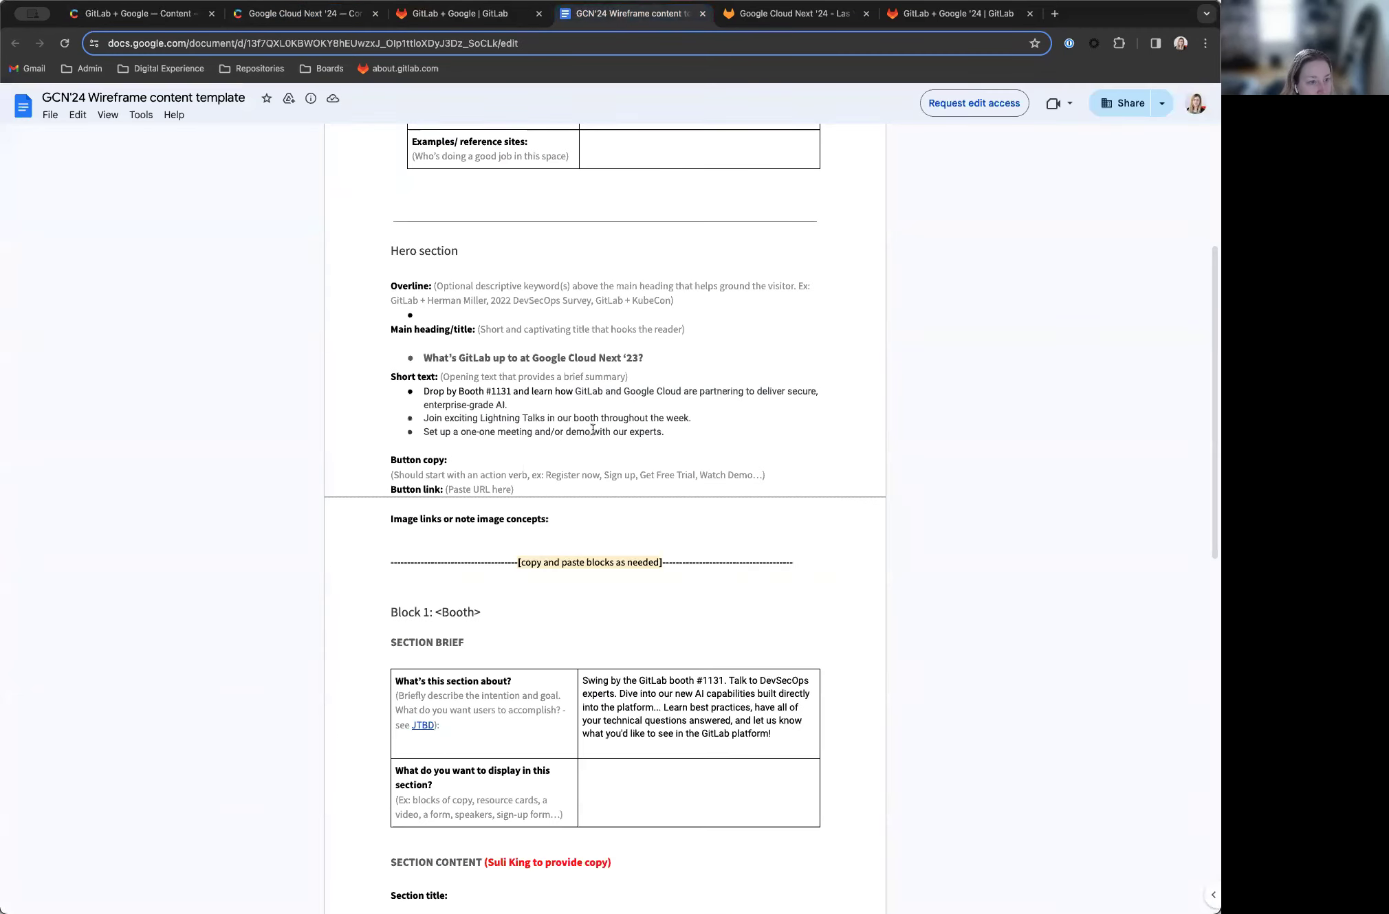
pyautogui.click(289, 12)
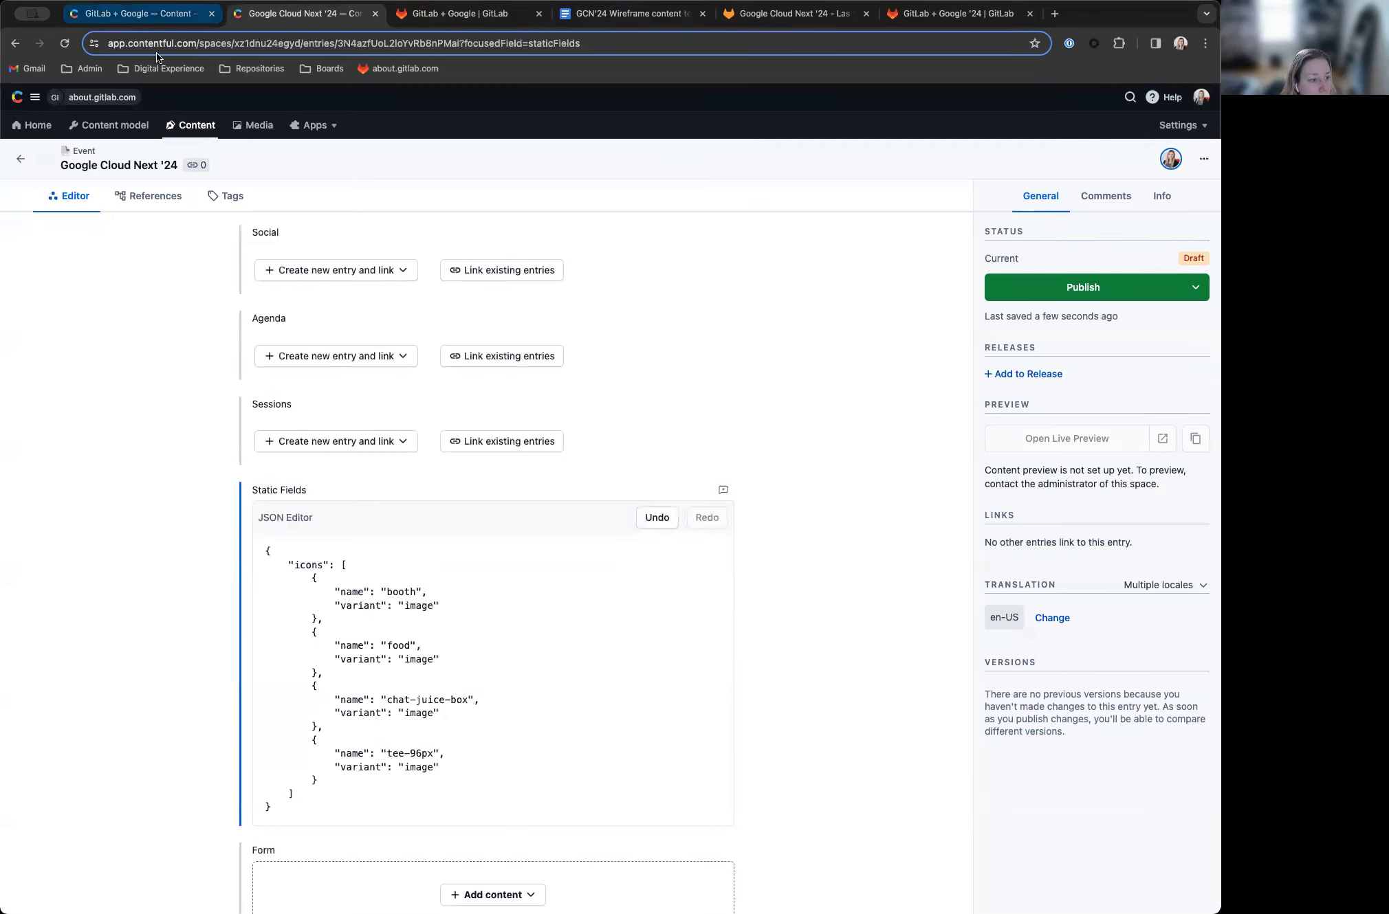
pyautogui.doubleClick(396, 645)
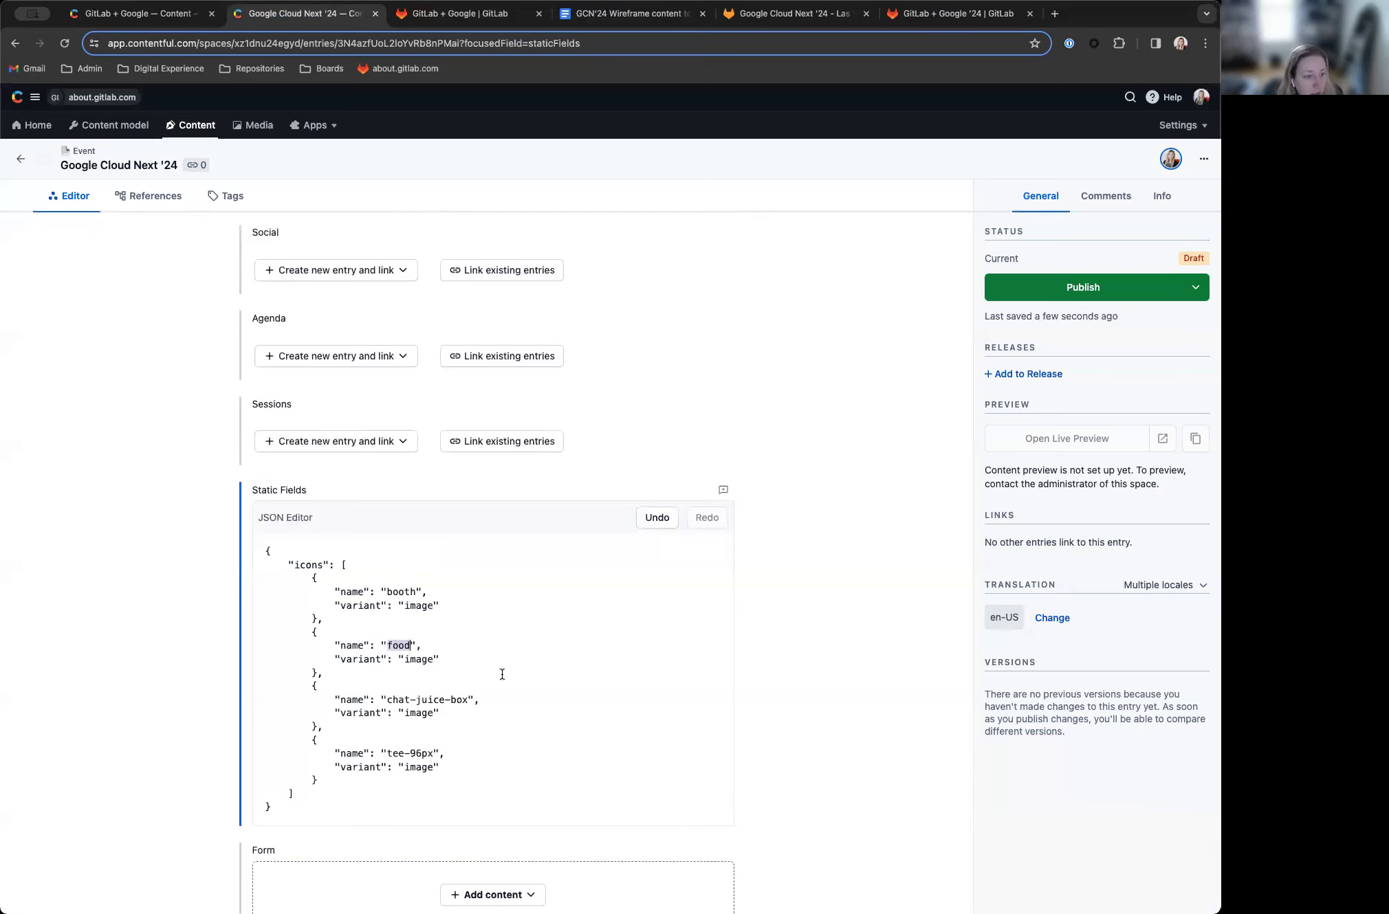
pyautogui.write('lign')
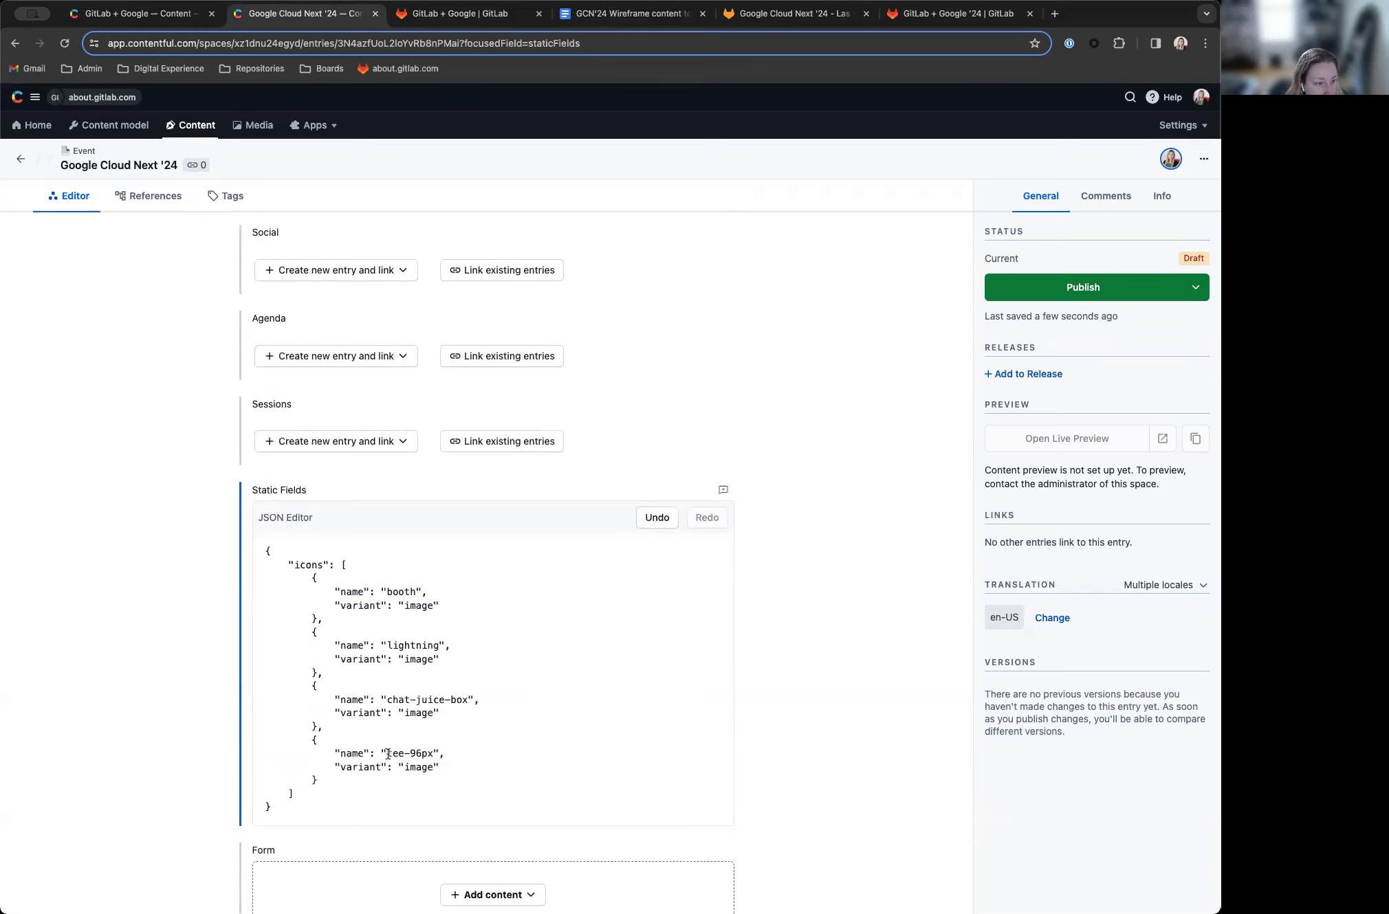
pyautogui.moveTo(336, 786); pyautogui.dragTo(157, 742)
pyautogui.press('BackSpace')
pyautogui.press('BackSpace')
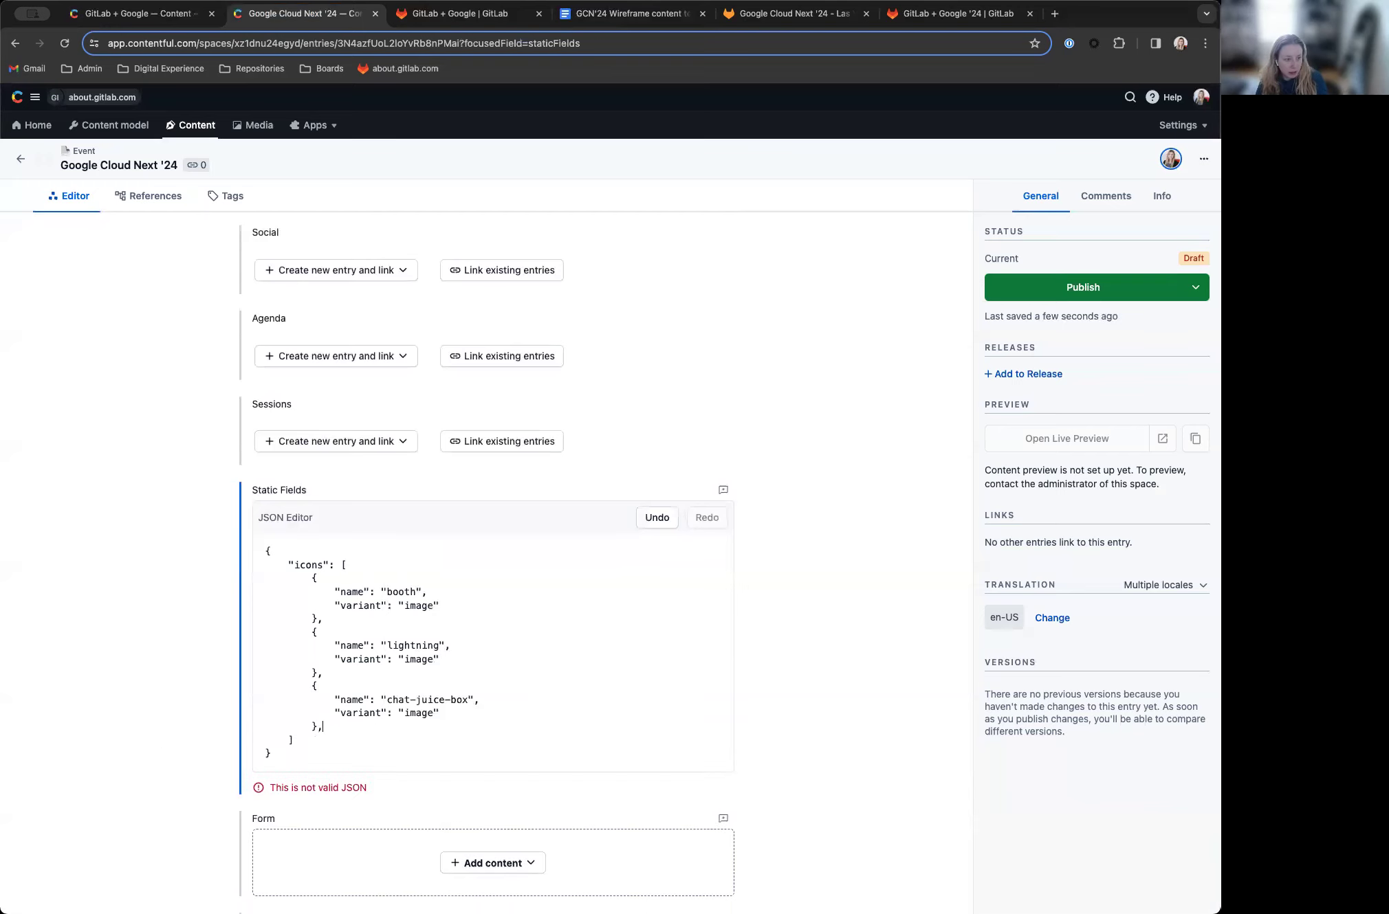
pyautogui.hotkey('ctrl', 'z')
# Step: Delete the tee-96px icon from the '24 event's icons JSON, including the comma after the chat-juice-box object
pyautogui.click(346, 773)
pyautogui.moveTo(337, 783); pyautogui.dragTo(323, 726)
pyautogui.press('BackSpace')
pyautogui.press('BackSpace')
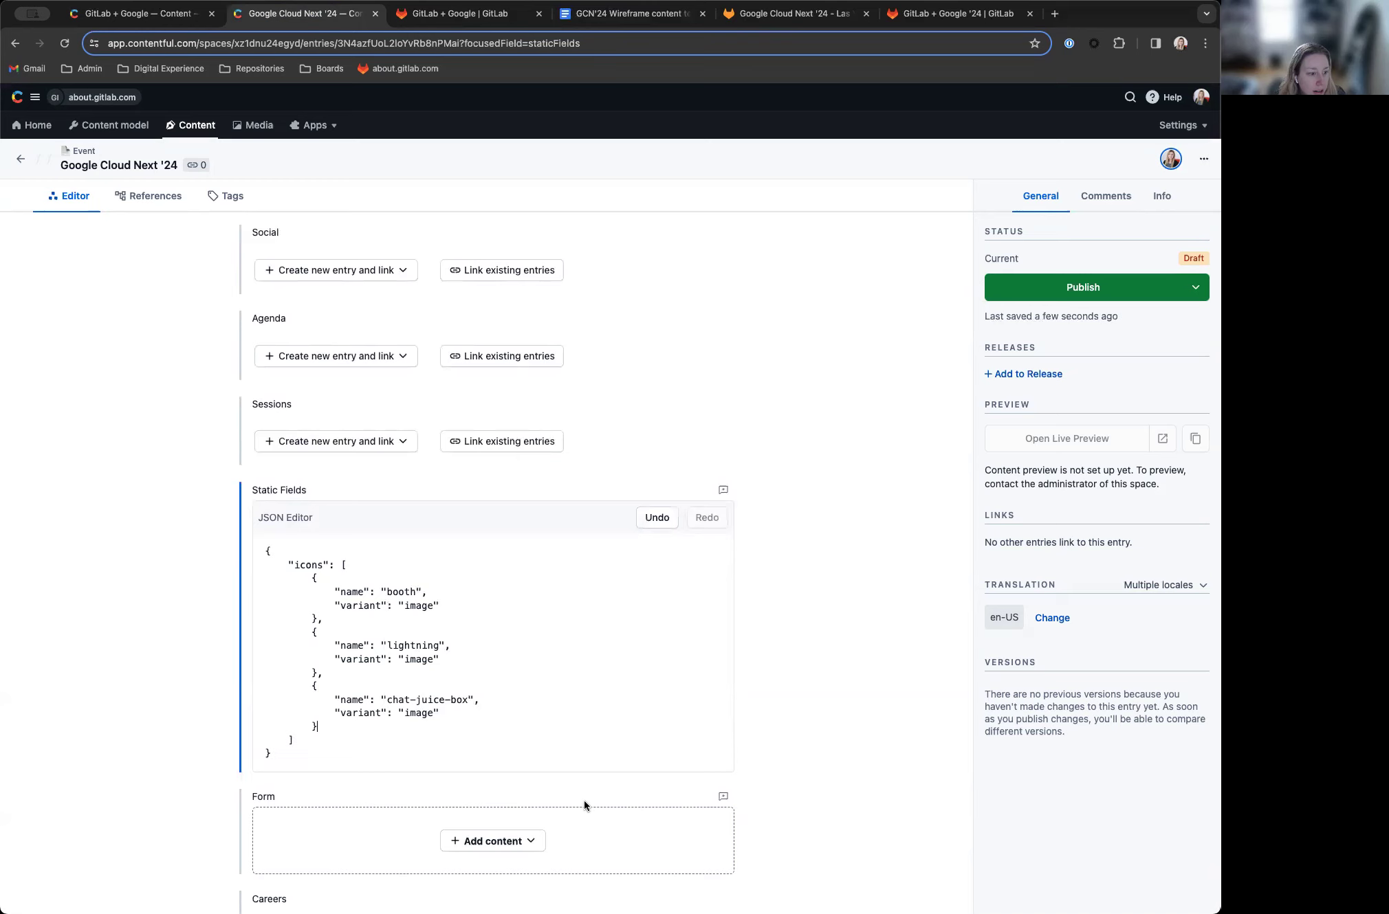
pyautogui.doubleClick(412, 644)
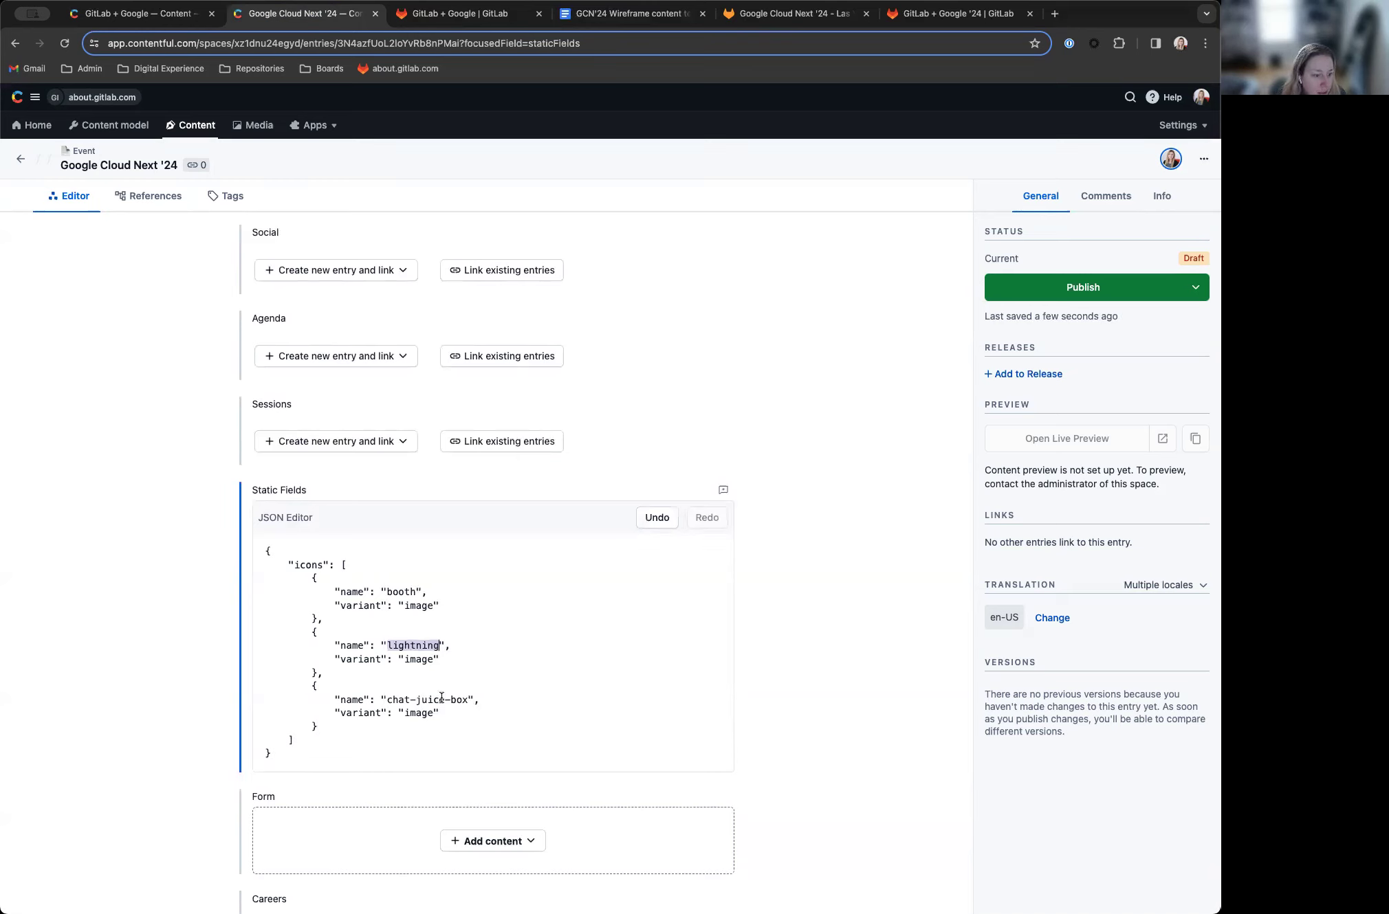
pyautogui.scroll(-2, 479, 677)
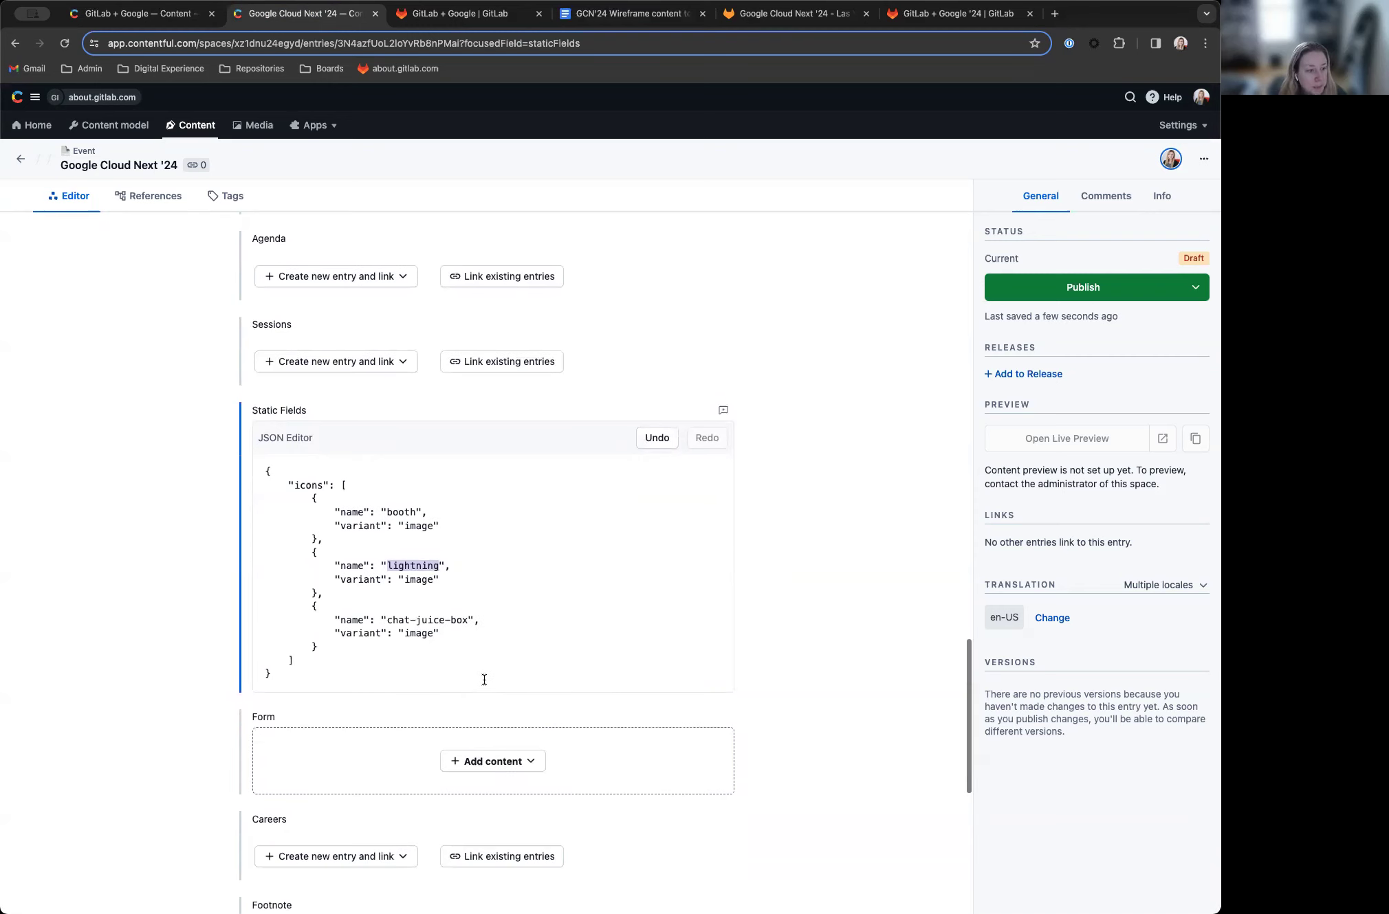
# Step: Compare the '23 event entry's Careers, Footnote and Next Steps sections with the closing sections of the live '23 page
pyautogui.click(154, 15)
pyautogui.scroll(-4, 142, 484)
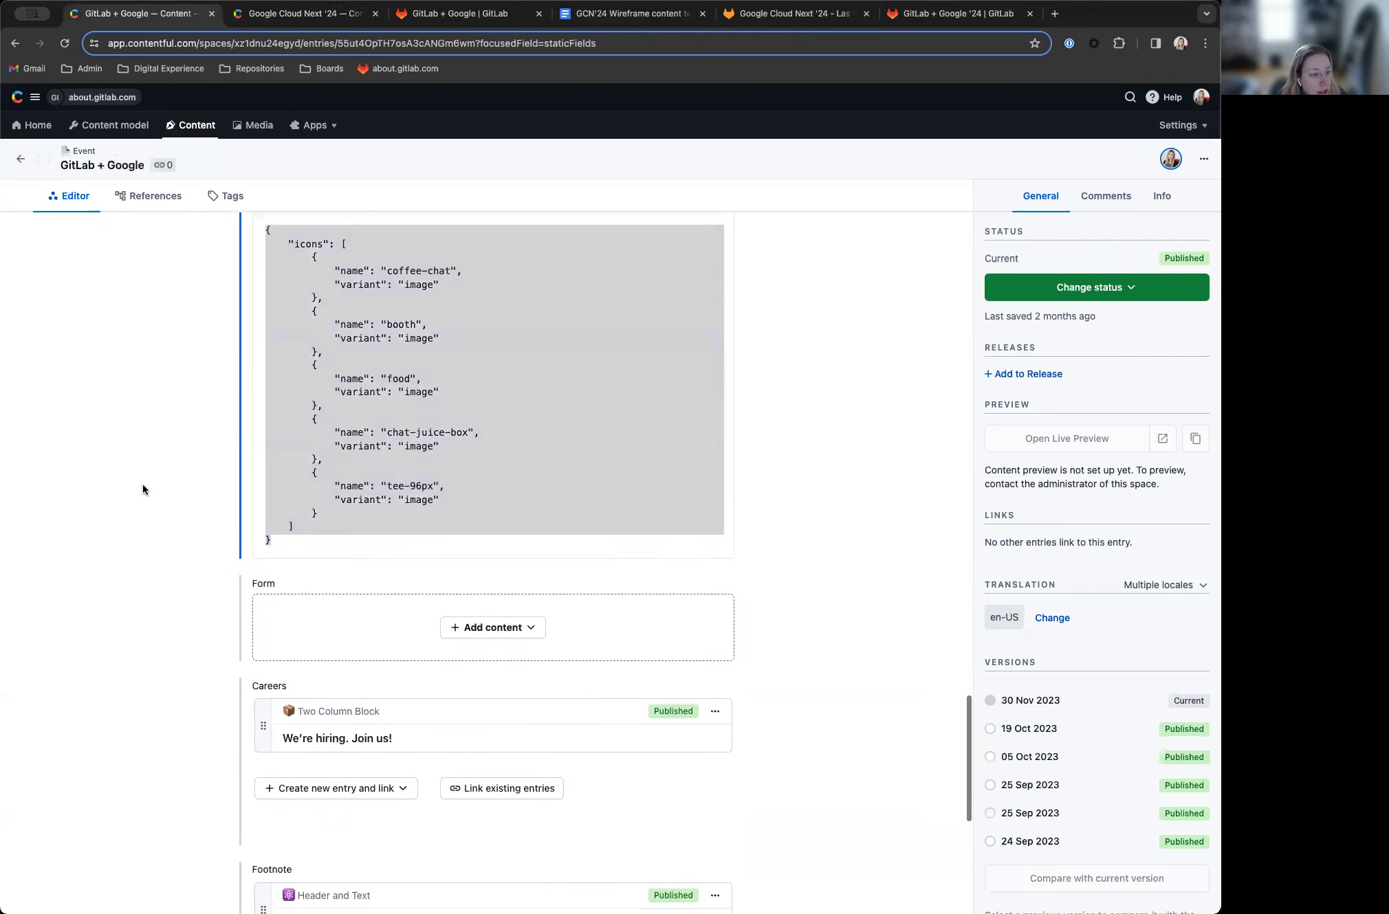
pyautogui.click(267, 427)
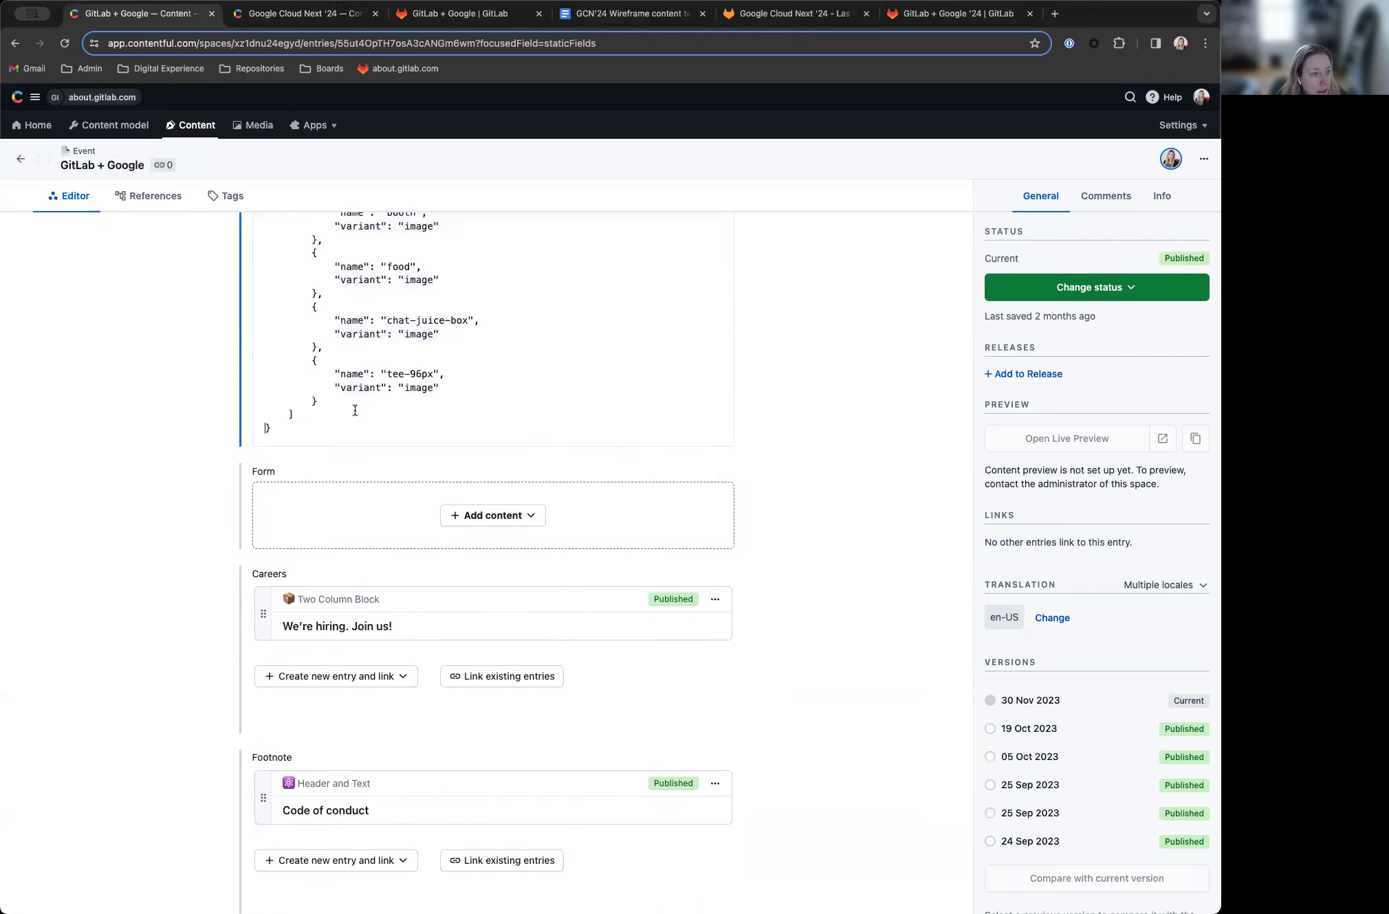
pyautogui.scroll(-2, 338, 516)
pyautogui.click(427, 15)
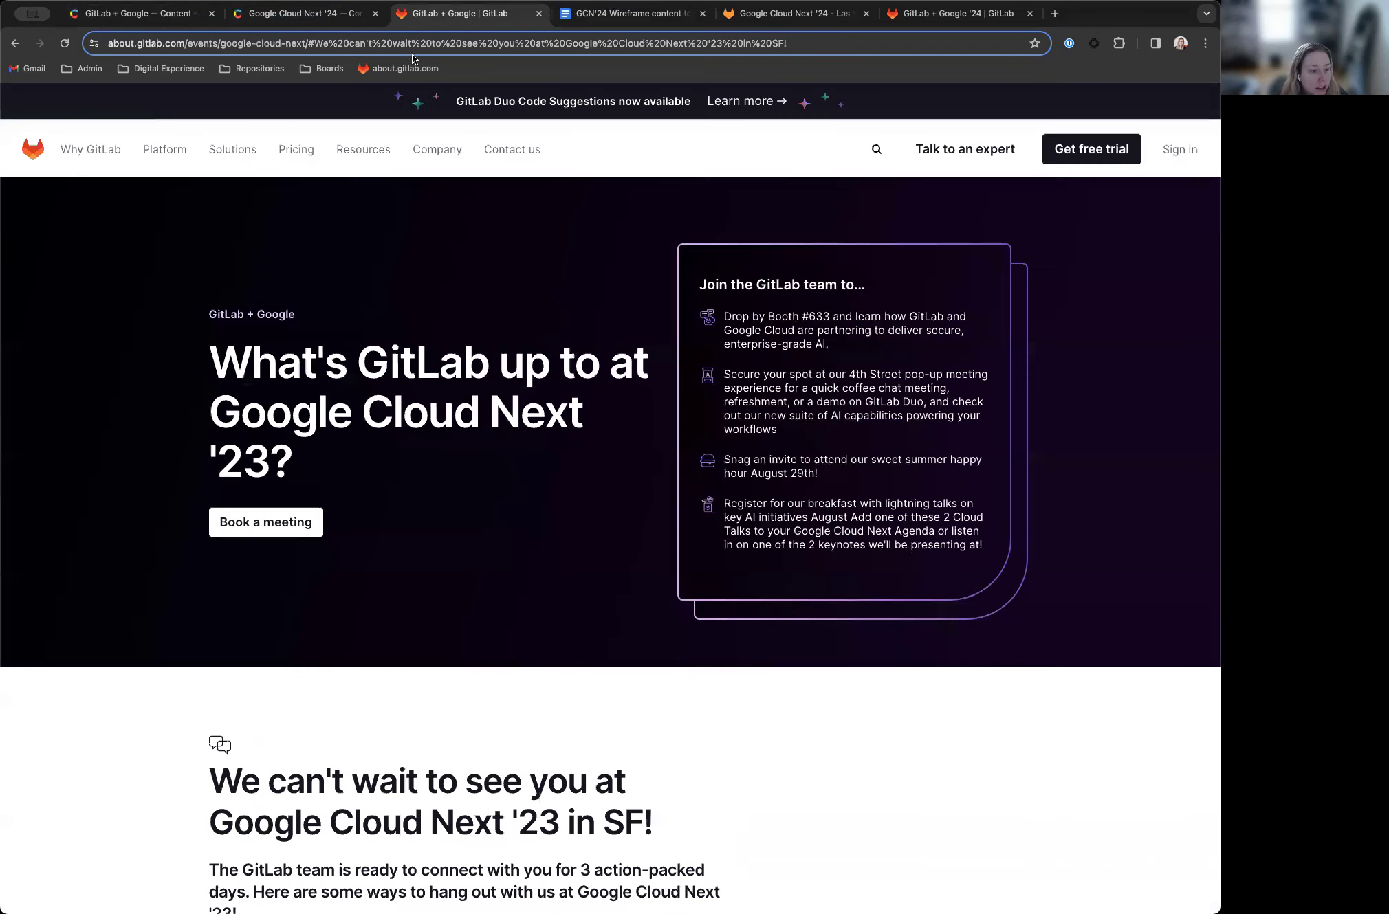
pyautogui.scroll(-15, 275, 562)
pyautogui.scroll(-15, 276, 567)
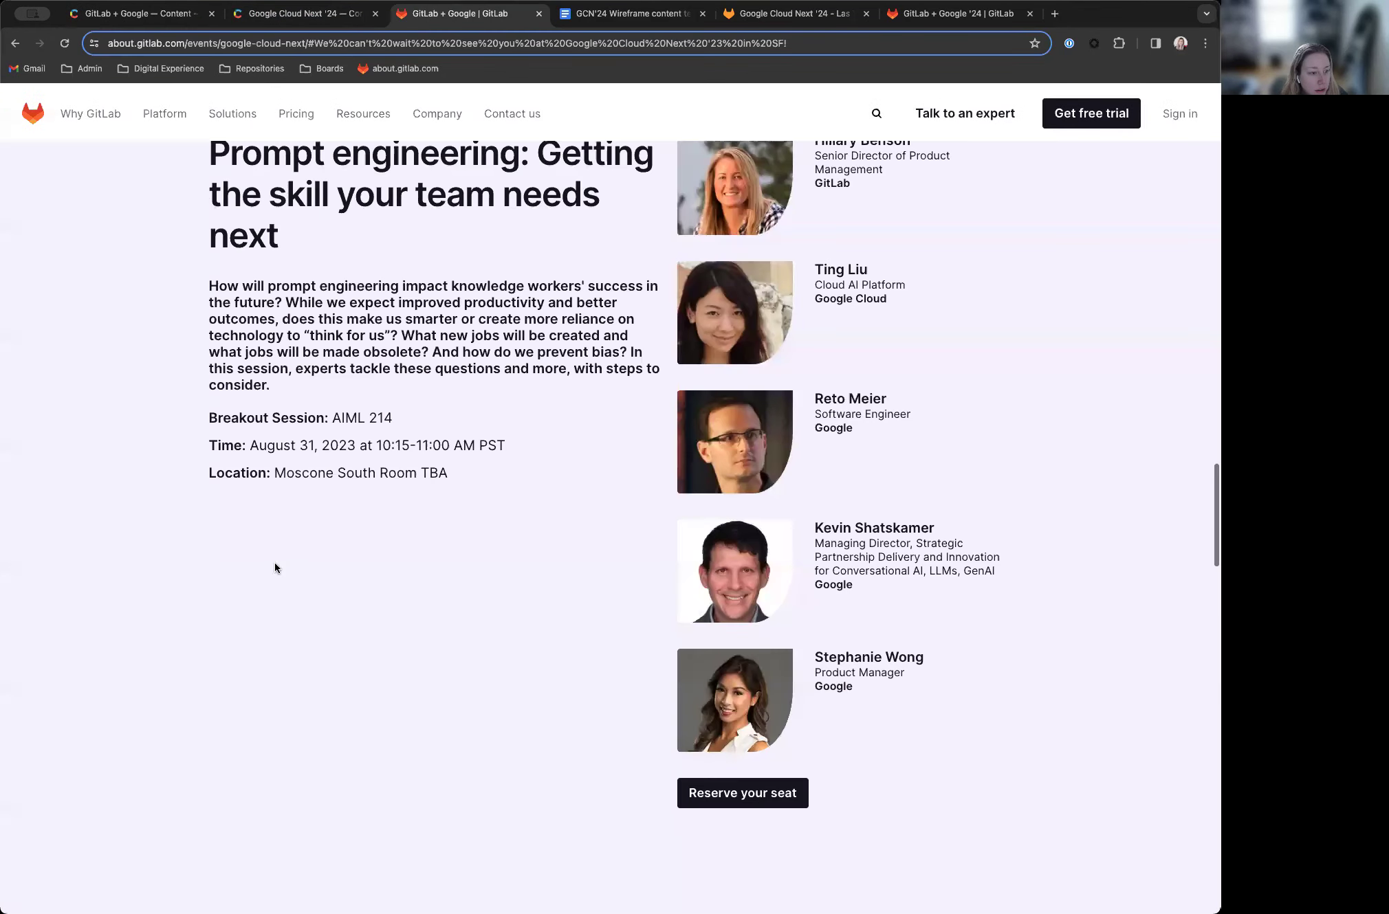
pyautogui.scroll(-15, 274, 568)
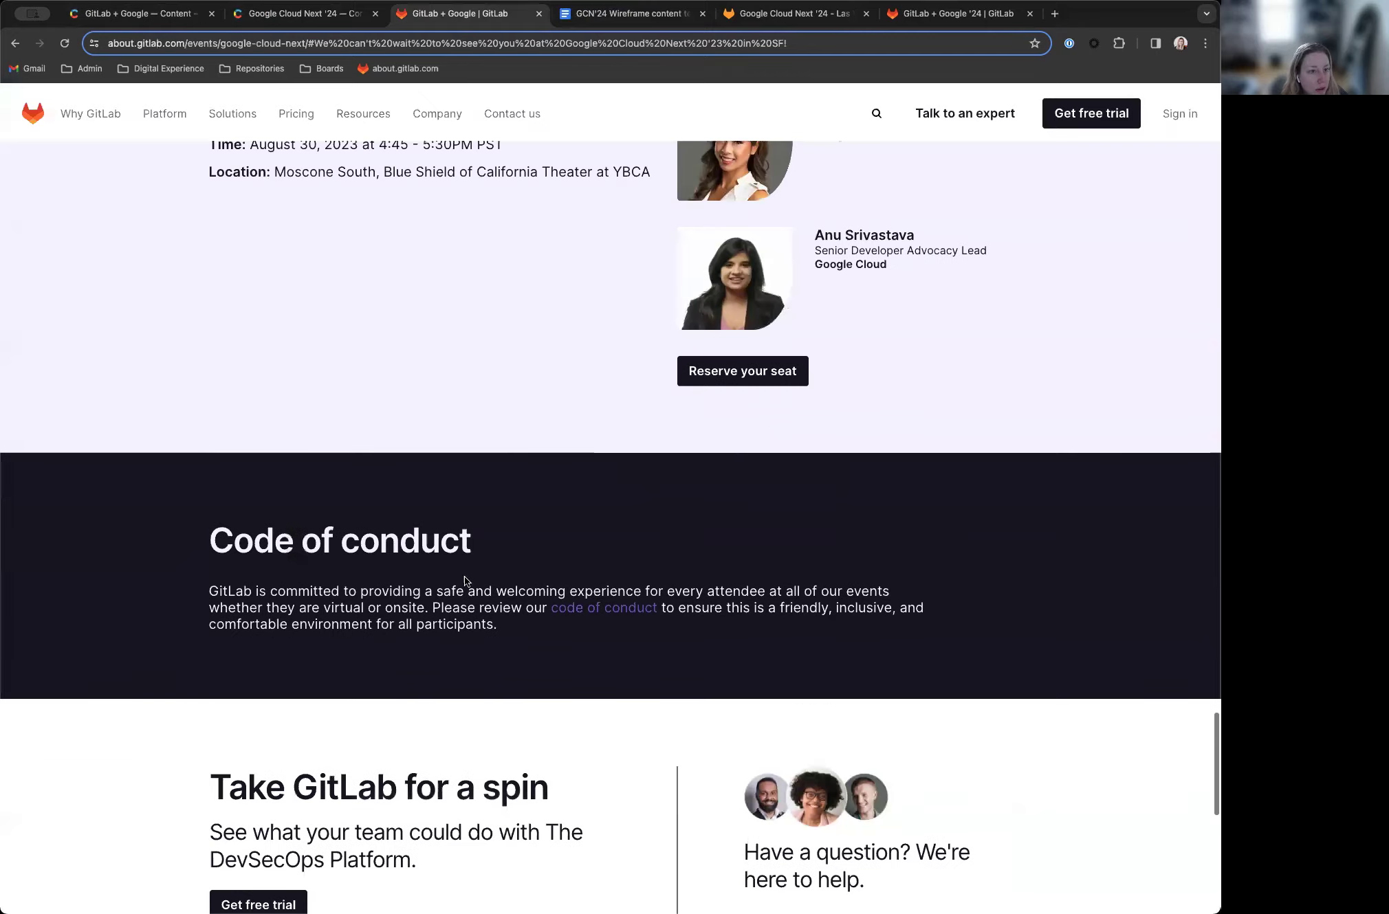
pyautogui.scroll(2, 464, 576)
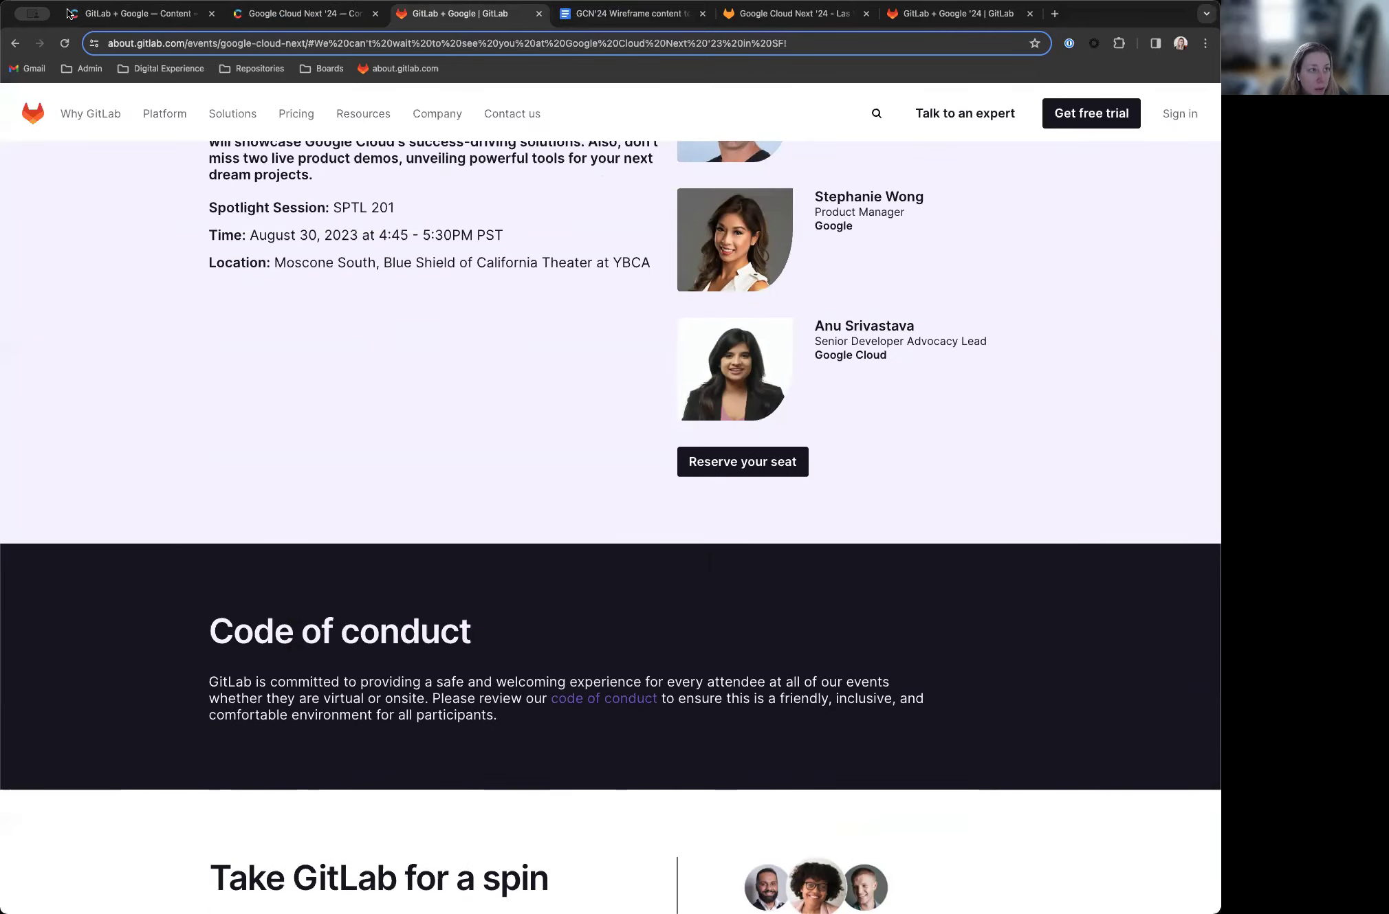
pyautogui.scroll(-3, 539, 511)
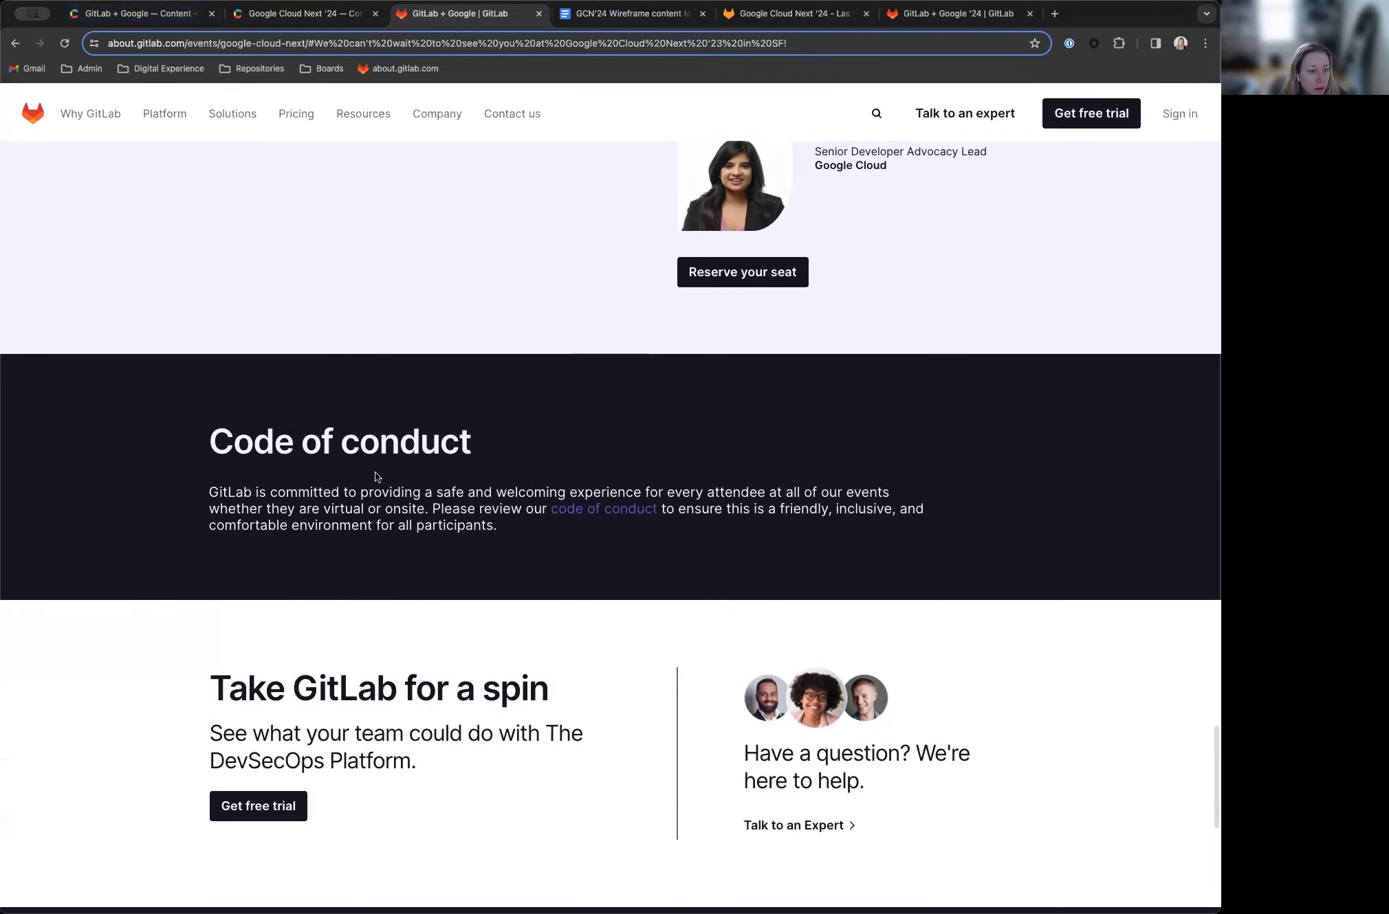
pyautogui.click(128, 20)
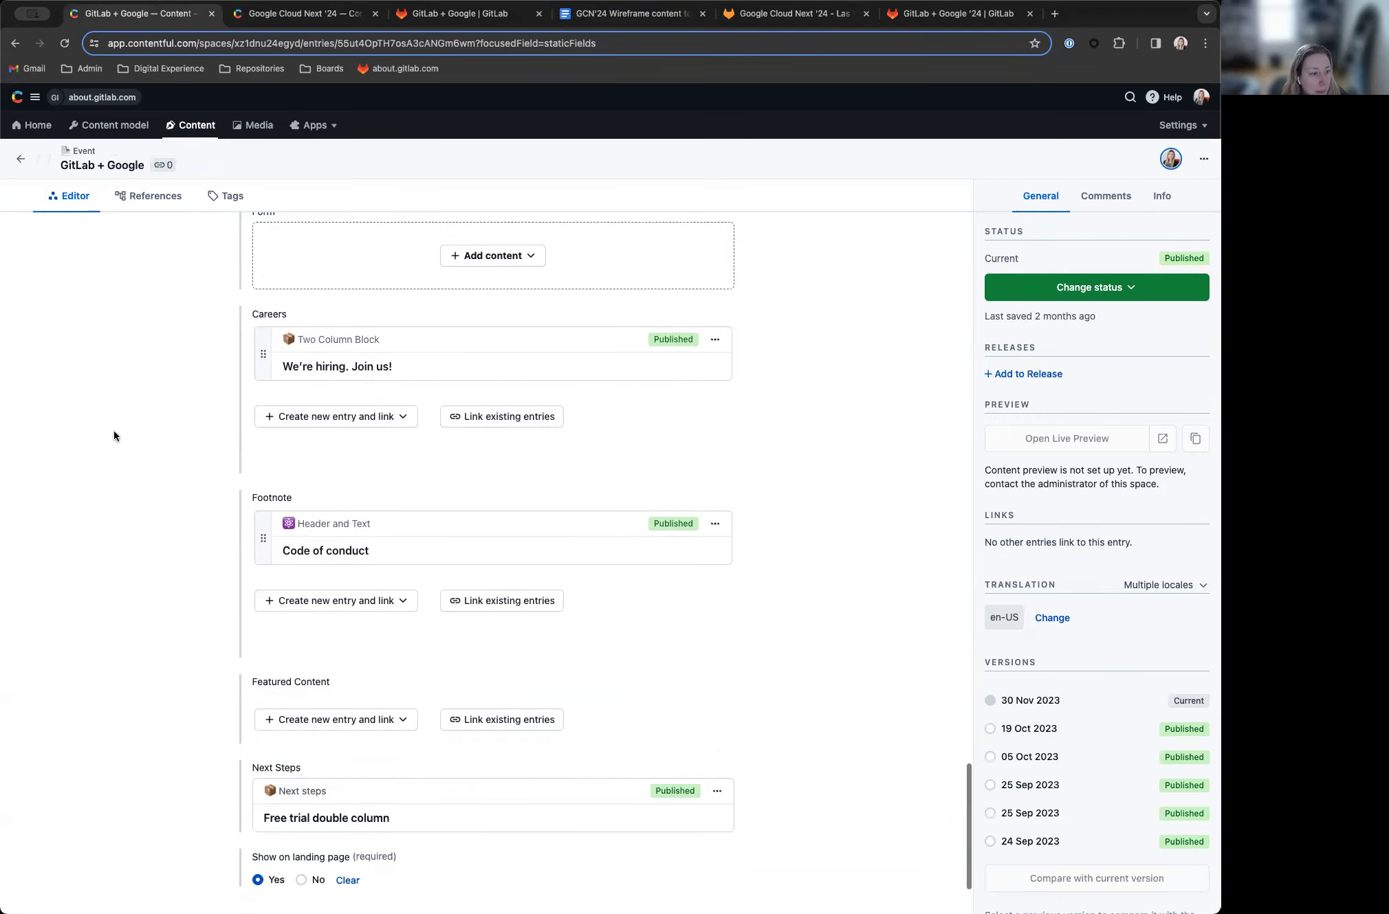
pyautogui.scroll(-2, 114, 436)
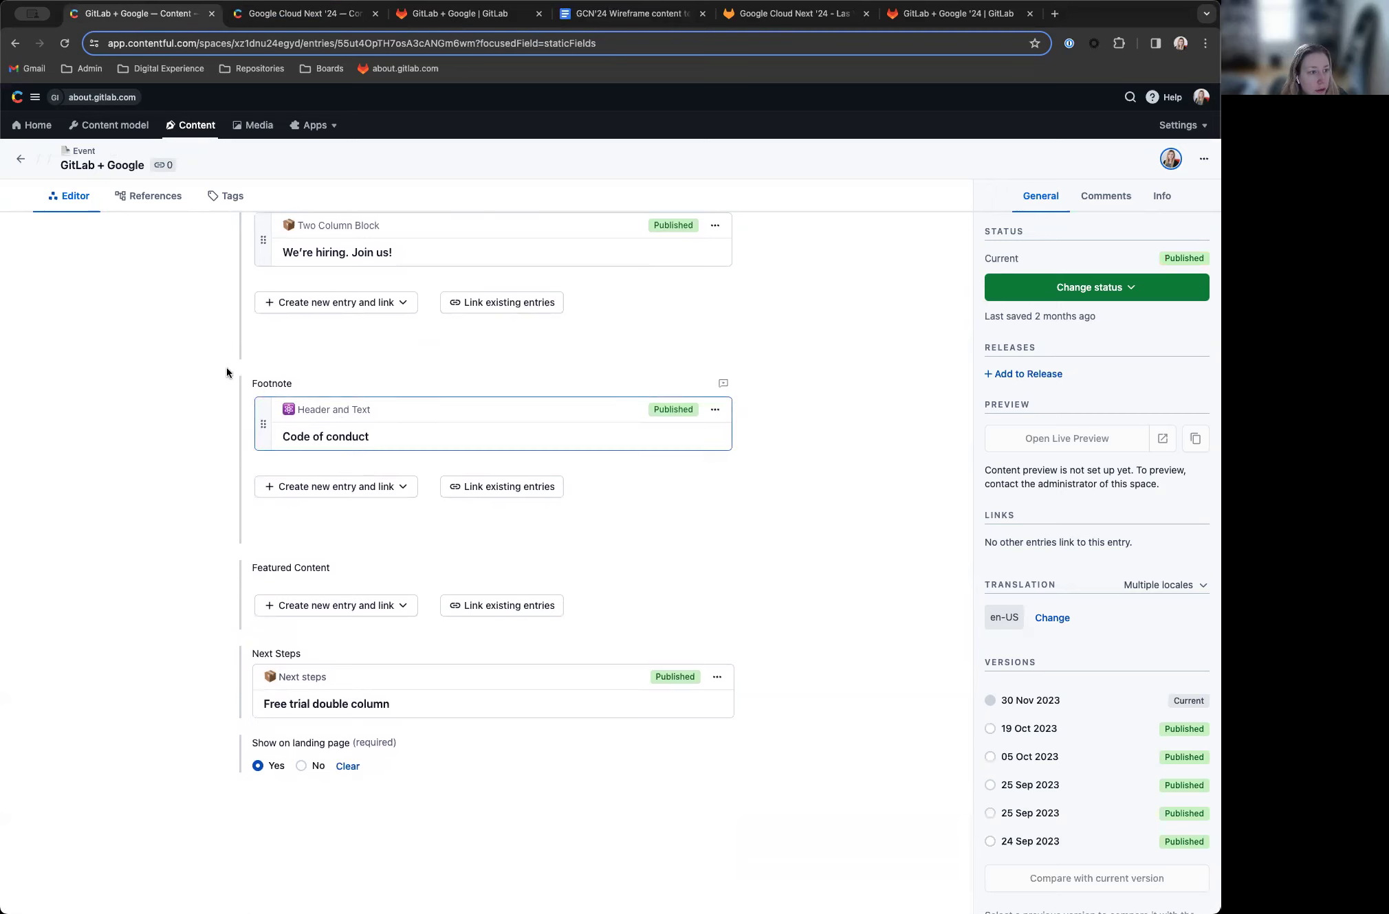
# Step: Remove the Code of conduct block from the '24 event's Footnote
pyautogui.click(278, 17)
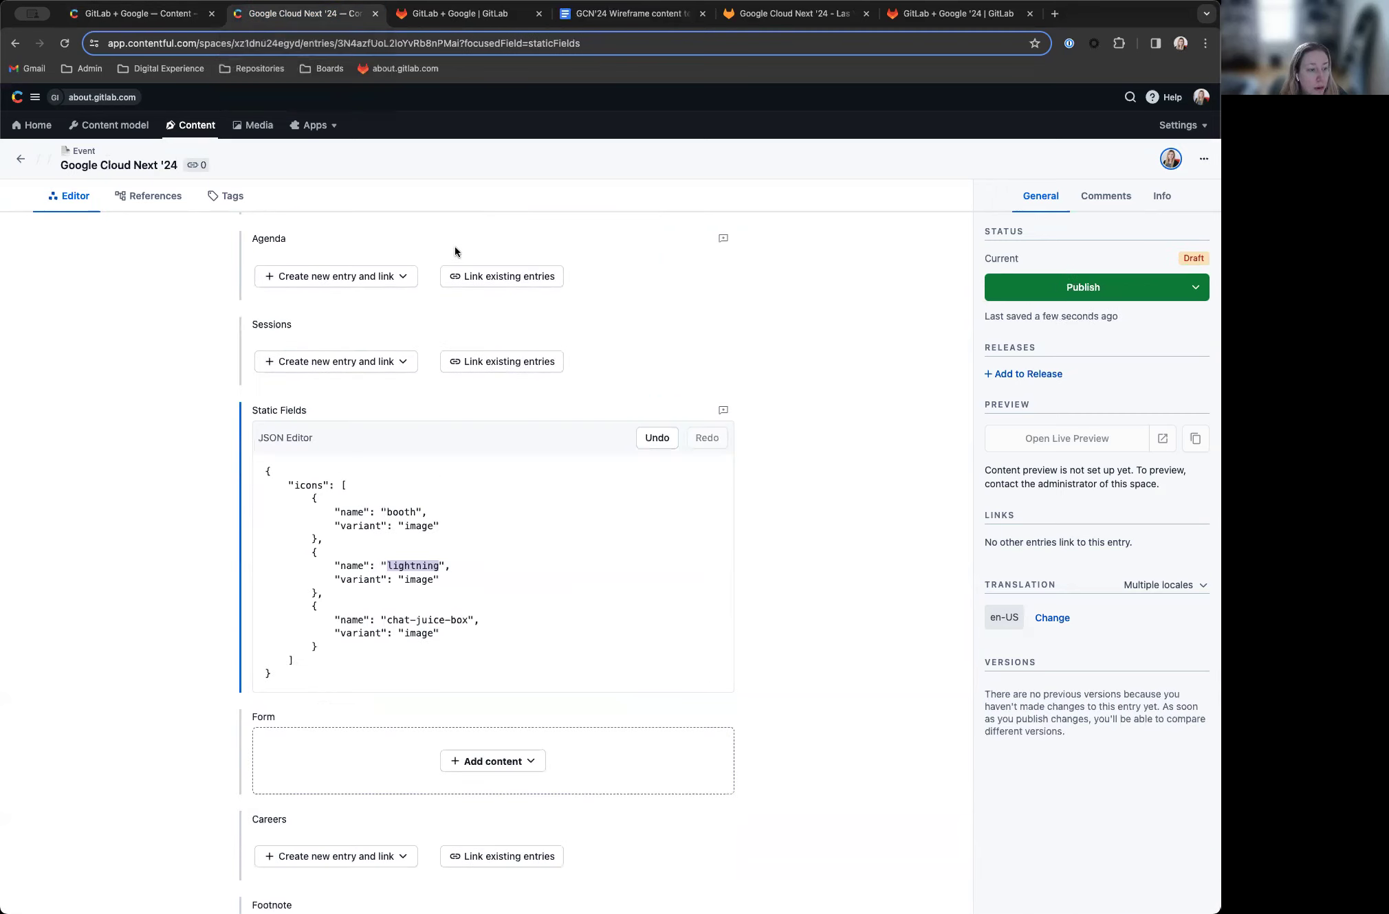
pyautogui.scroll(-8, 81, 297)
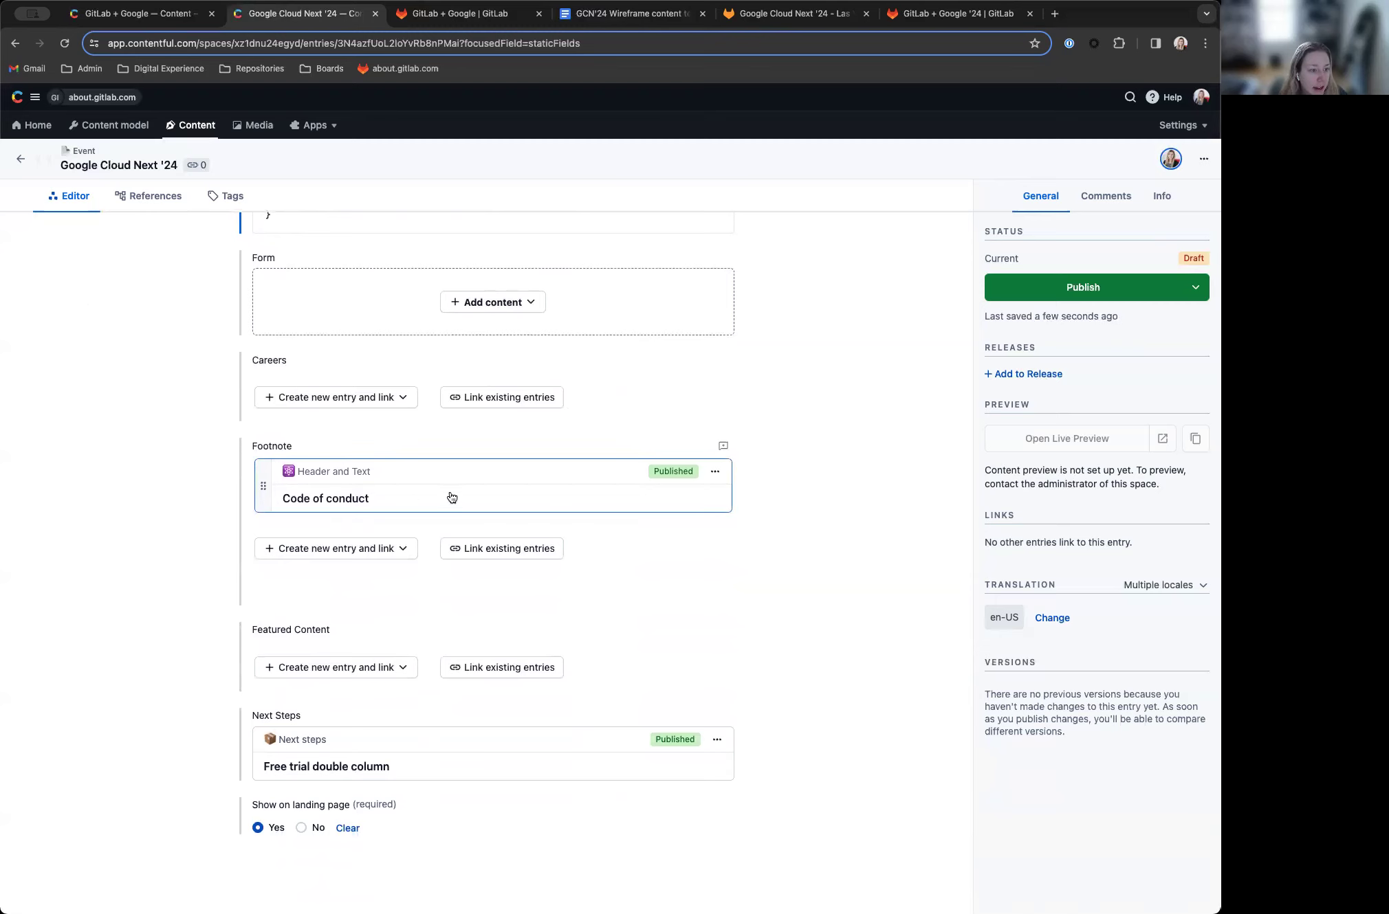
pyautogui.click(716, 473)
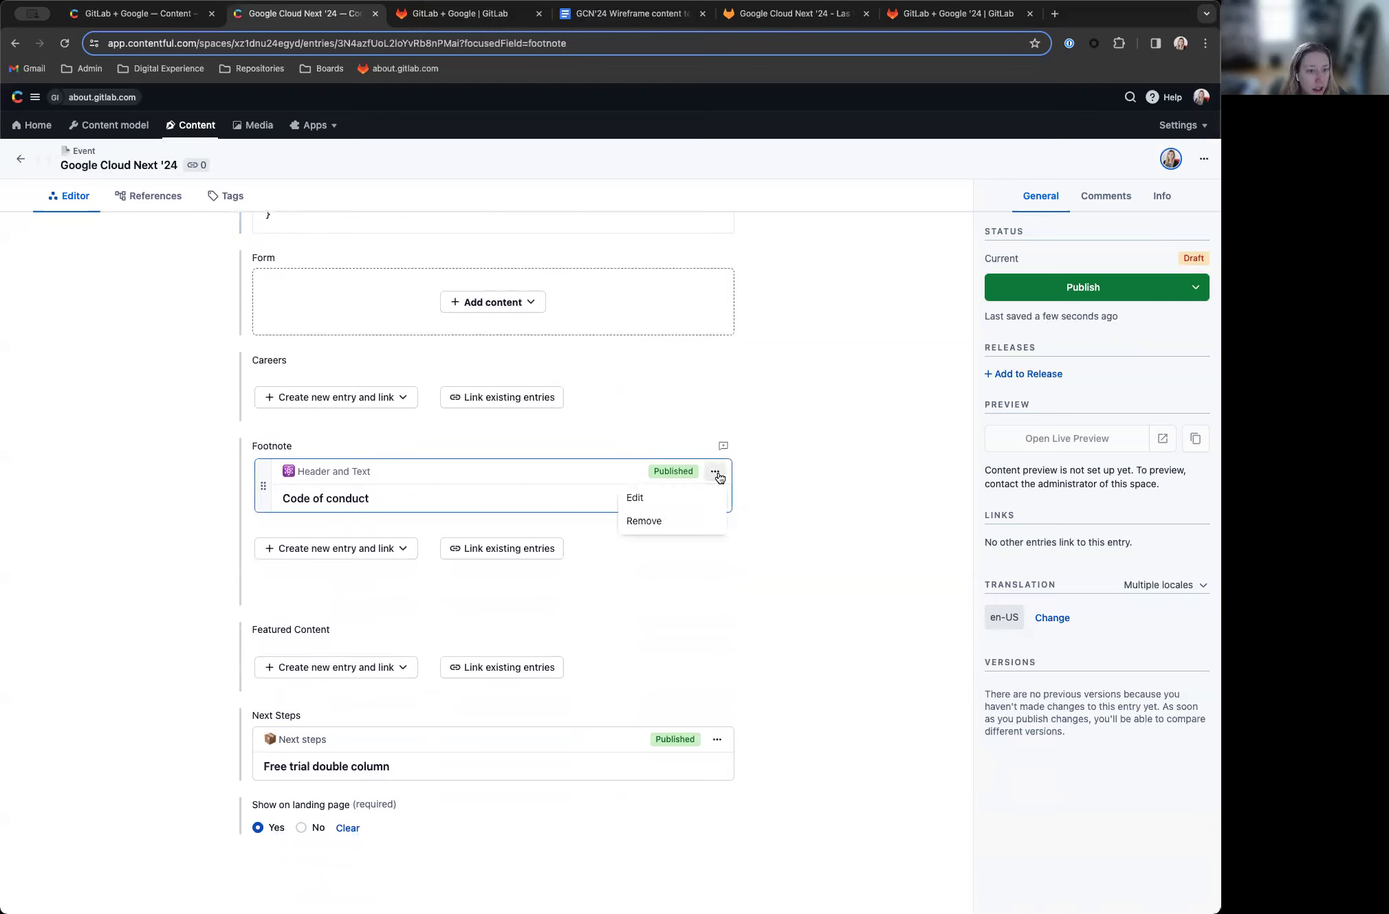
pyautogui.click(682, 520)
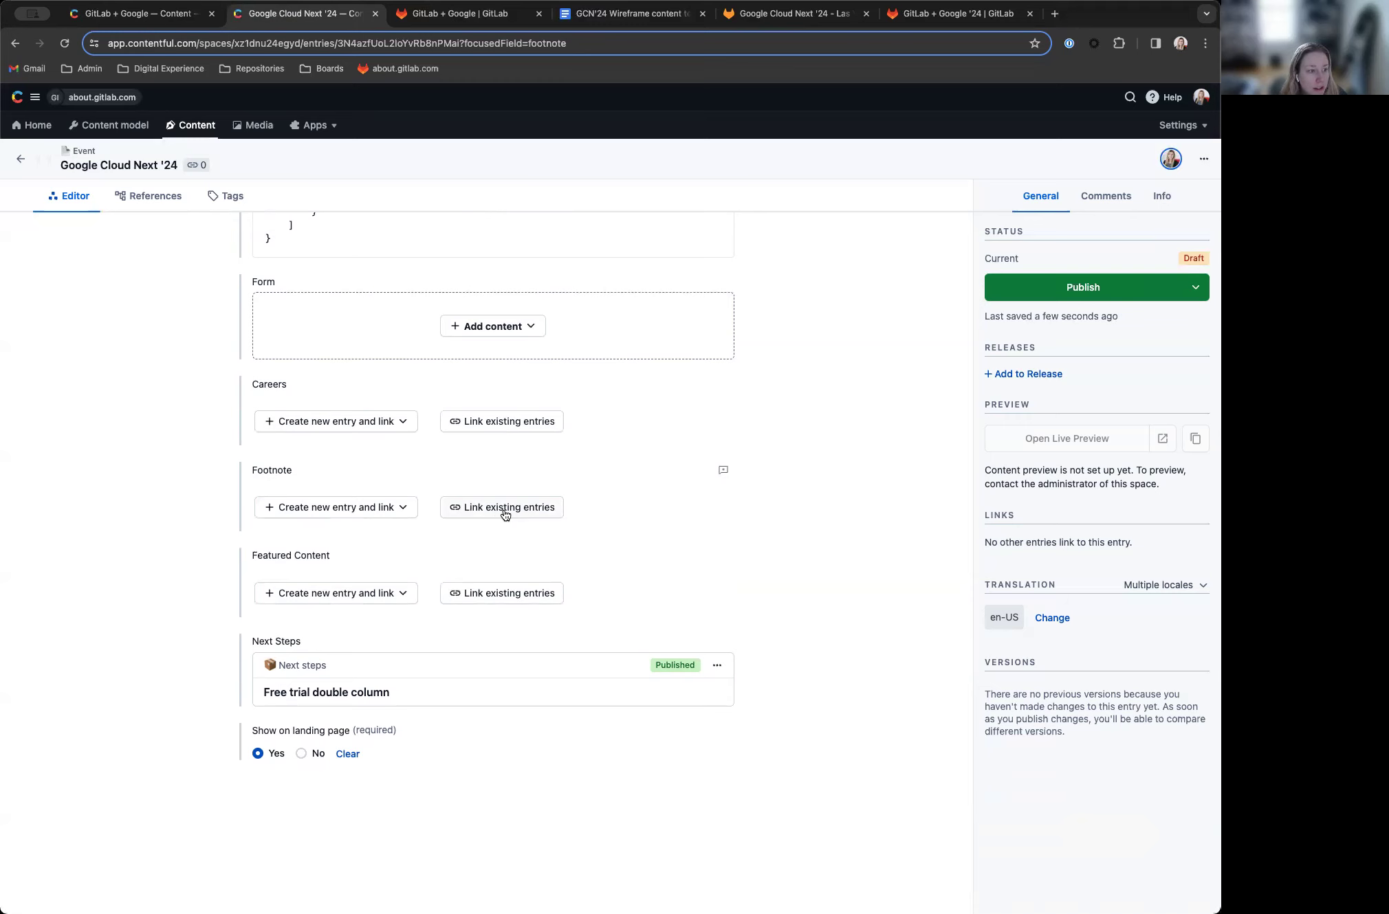
# Step: Check the live '23 page's Code of conduct section and link the existing "Code of conduct" Header and Text entry in the '24 event's Footnote
pyautogui.click(454, 13)
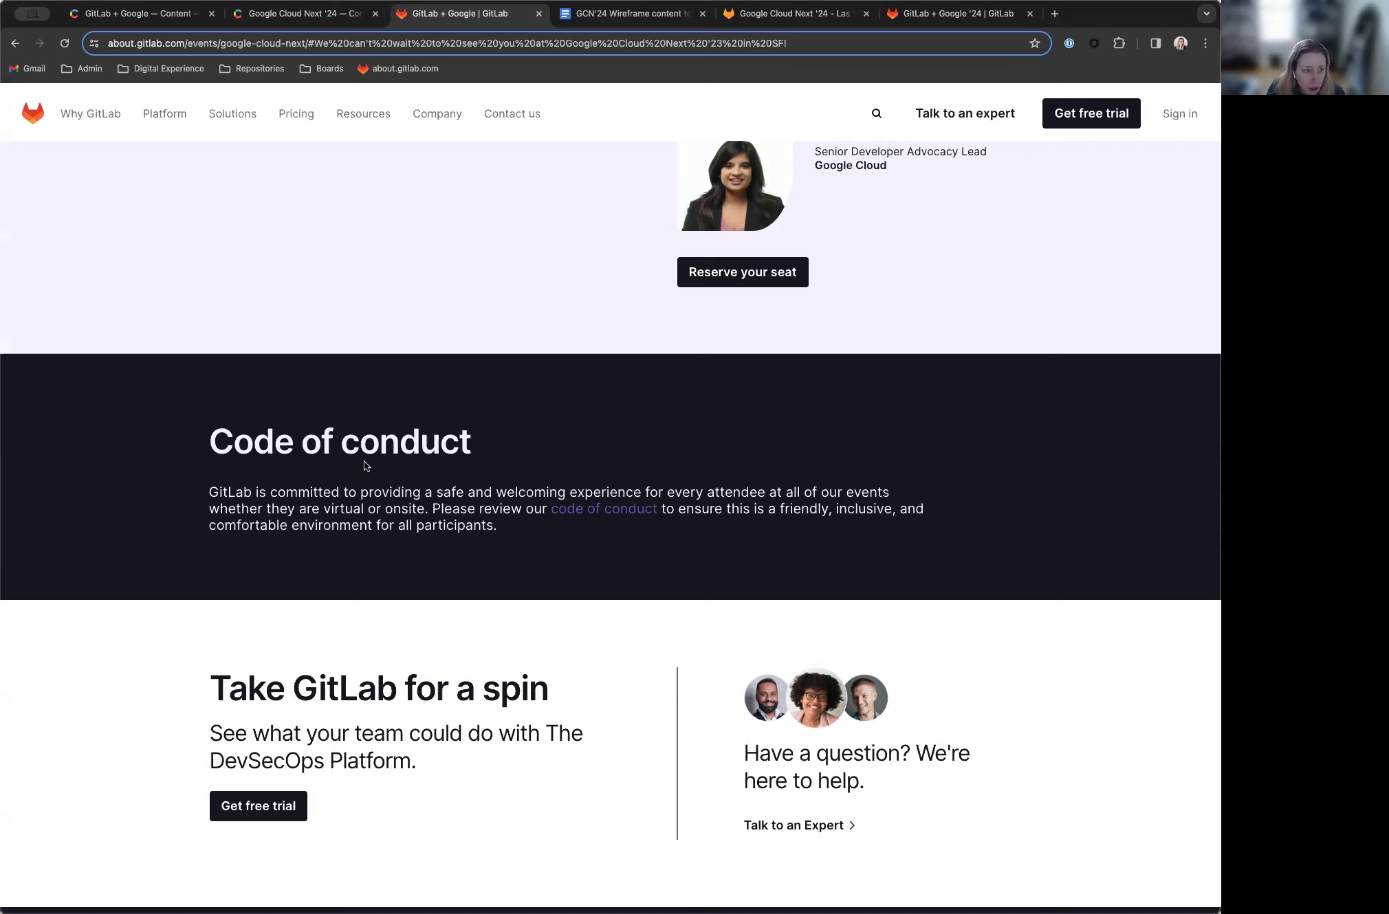
pyautogui.click(315, 11)
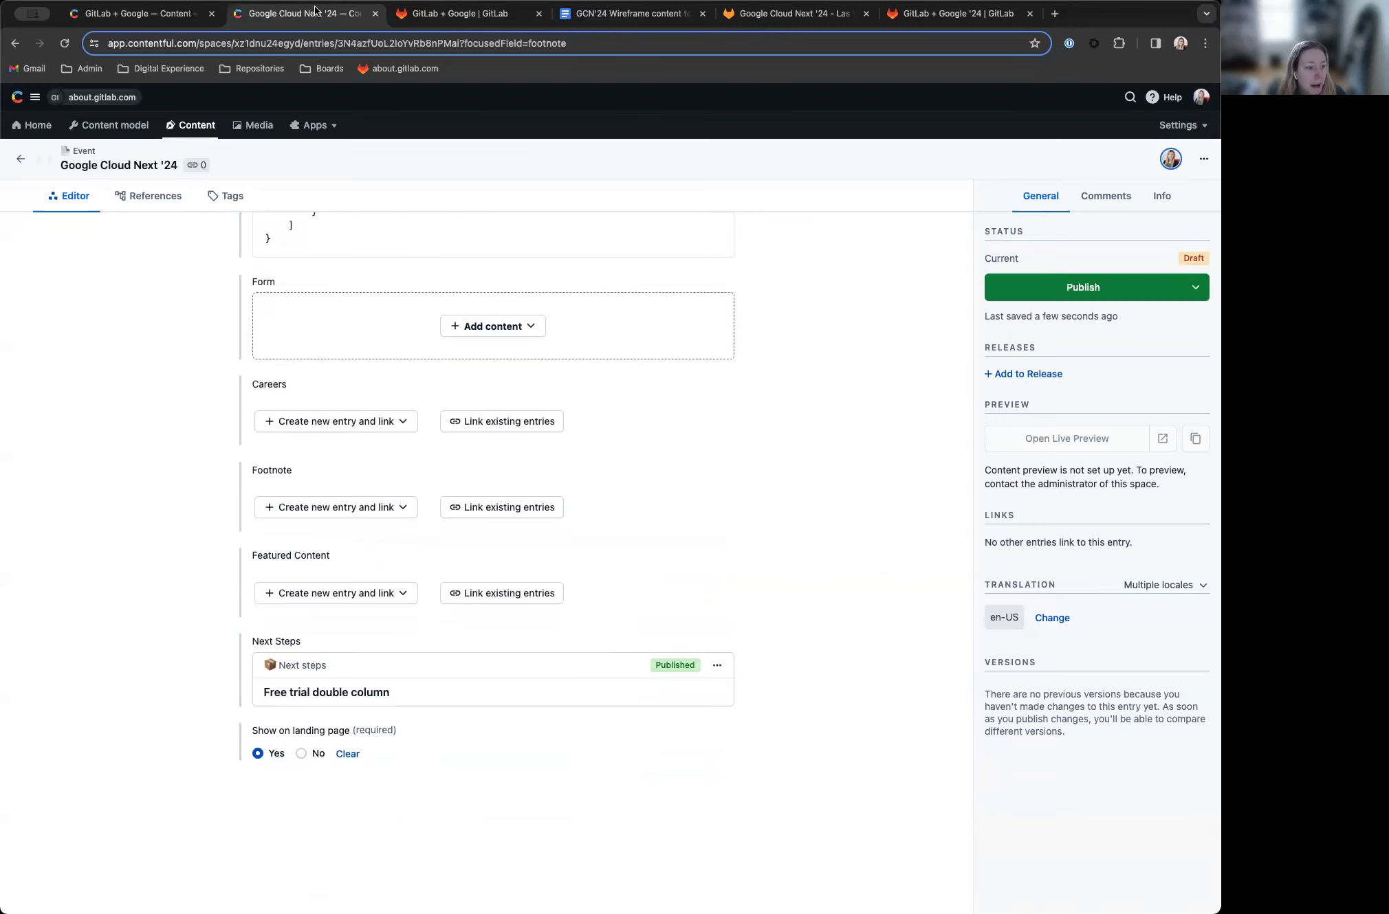
pyautogui.click(519, 507)
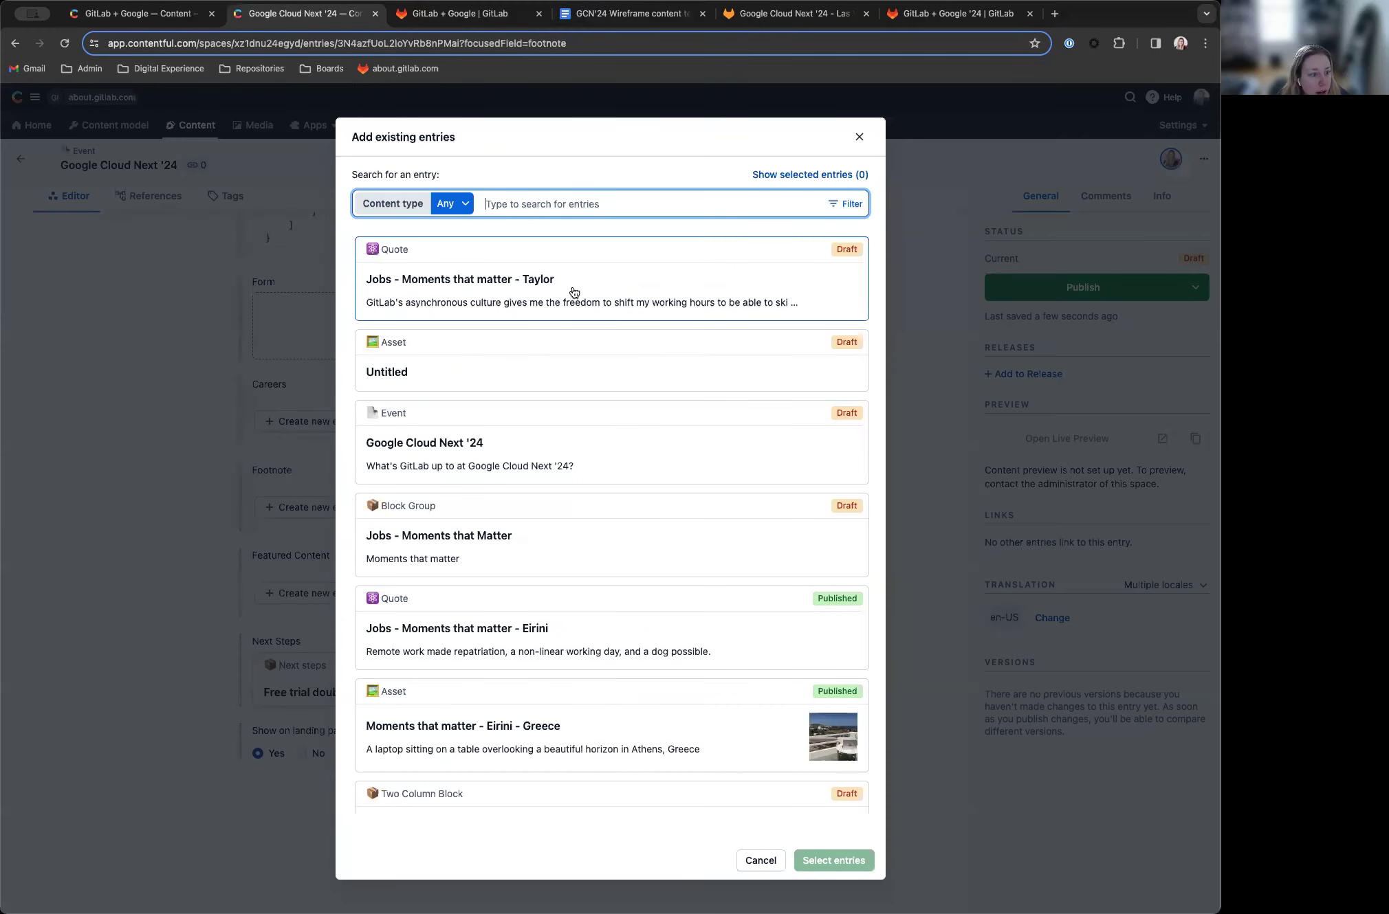
pyautogui.scroll(-8, 615, 352)
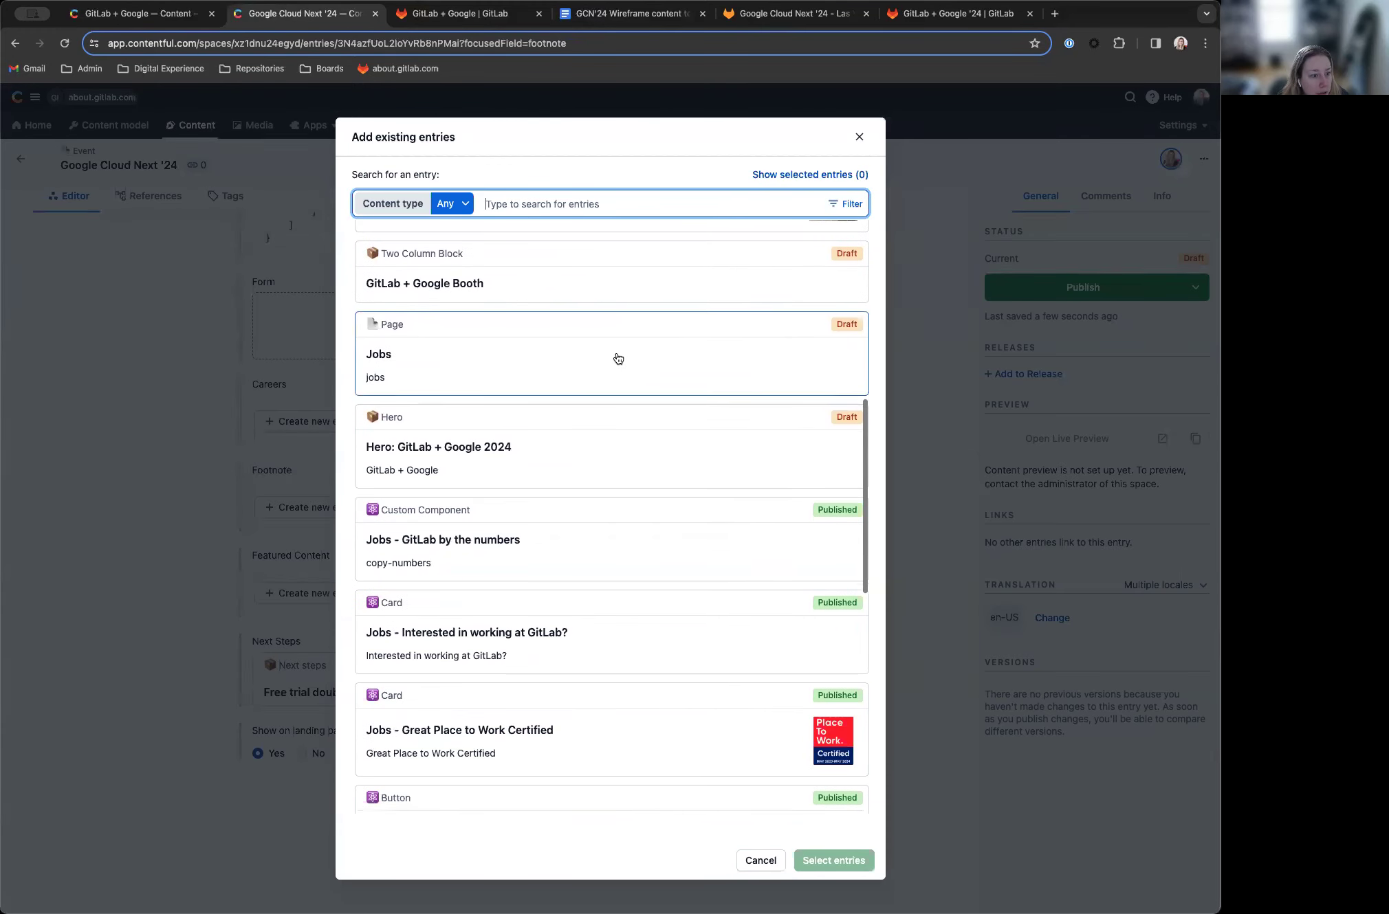
pyautogui.scroll(8, 619, 358)
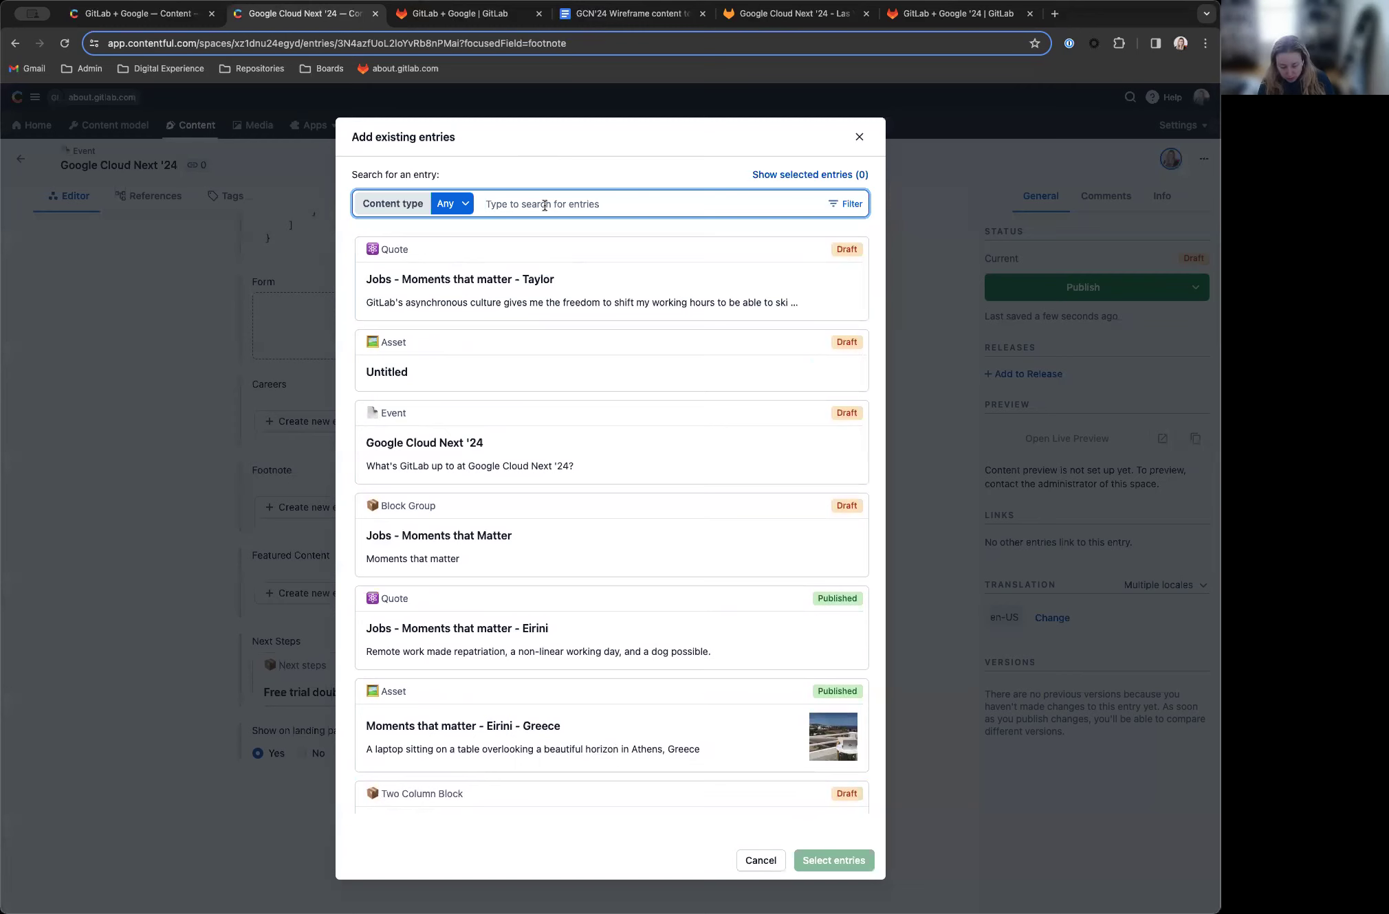
pyautogui.write('code of condu')
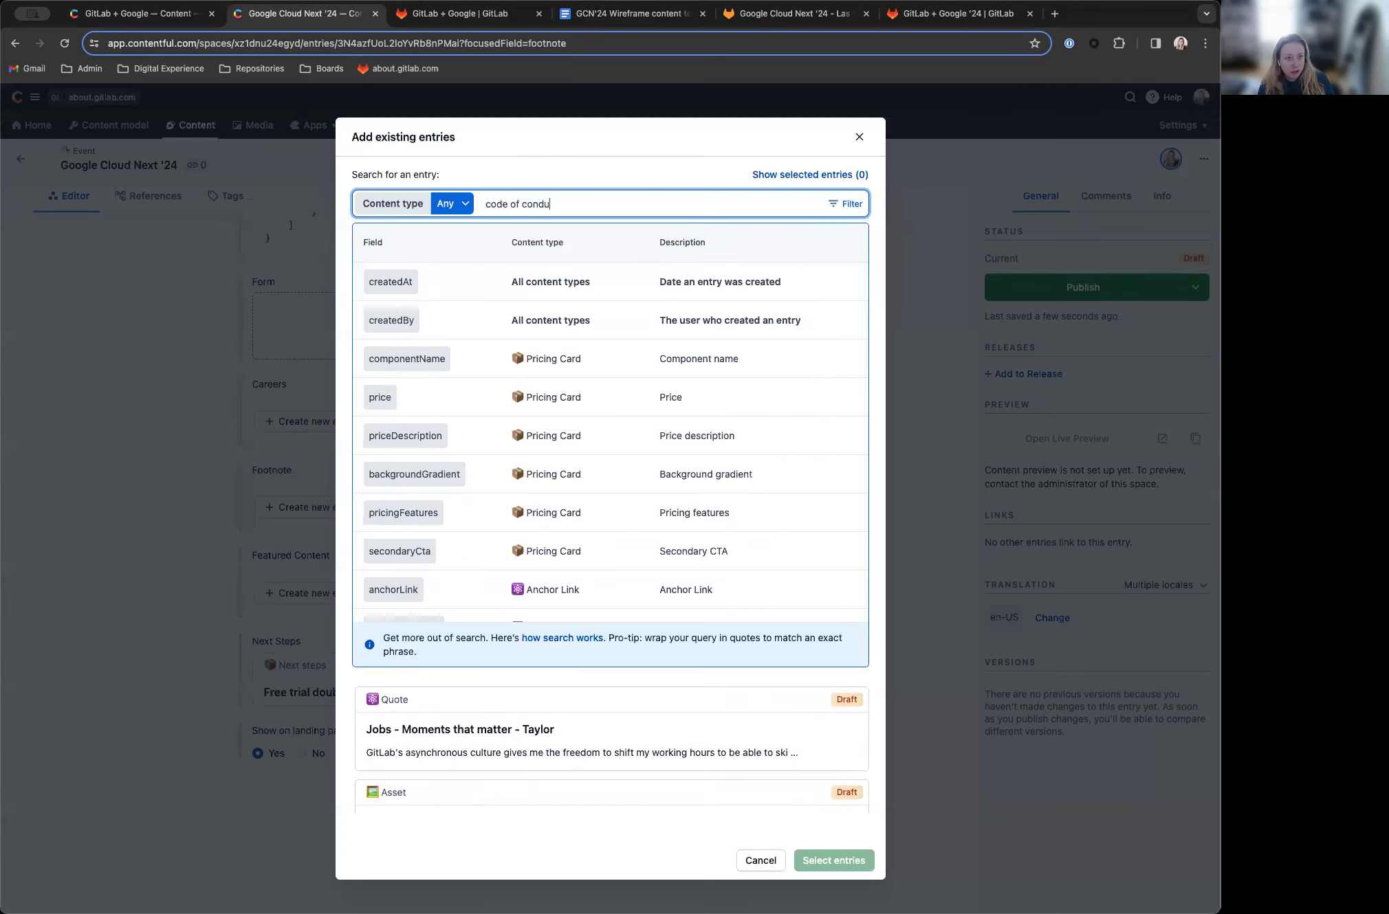
pyautogui.write('ct')
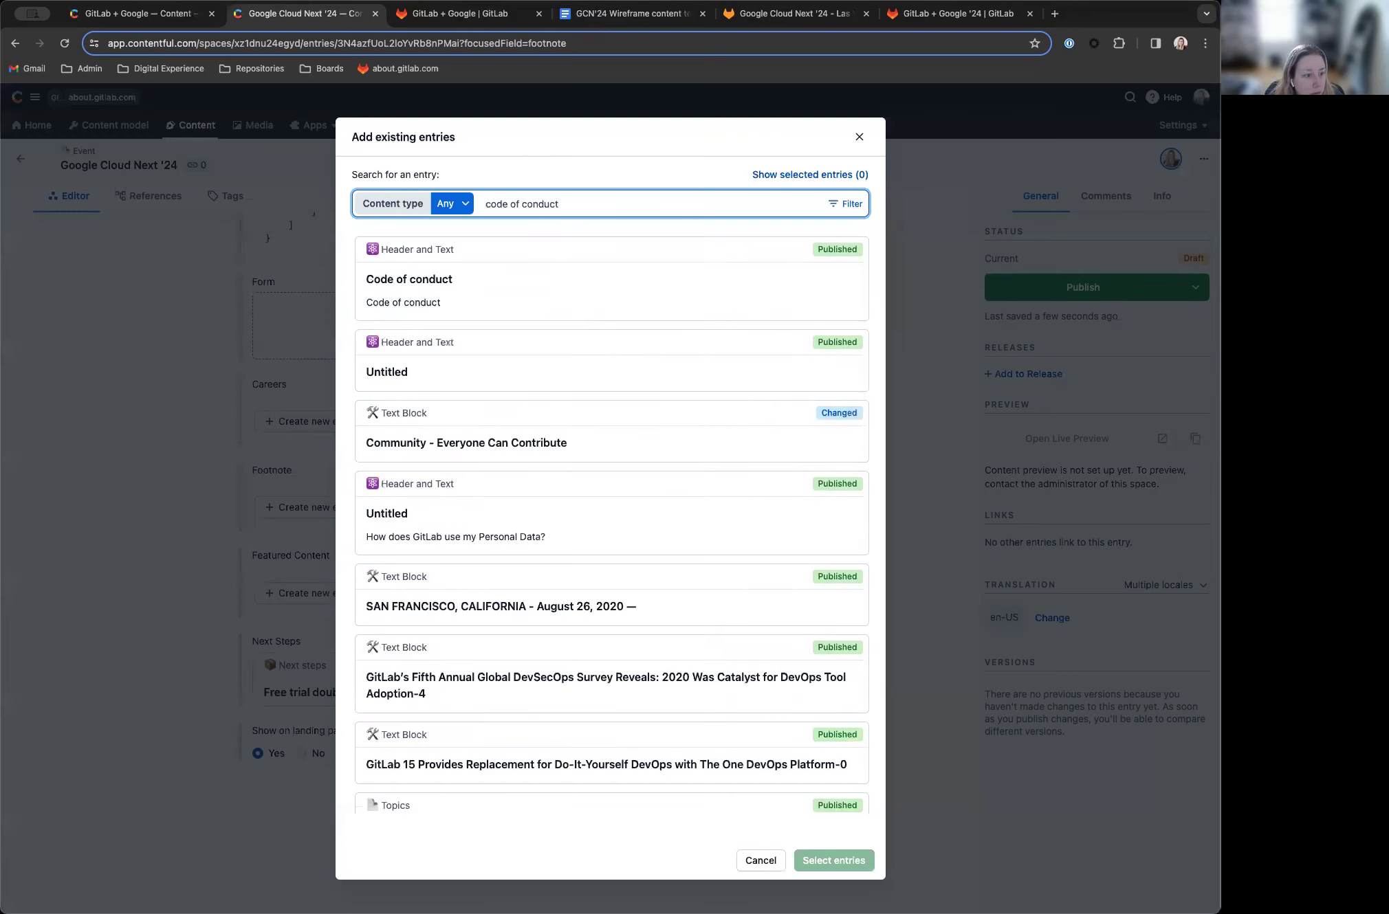
pyautogui.click(522, 292)
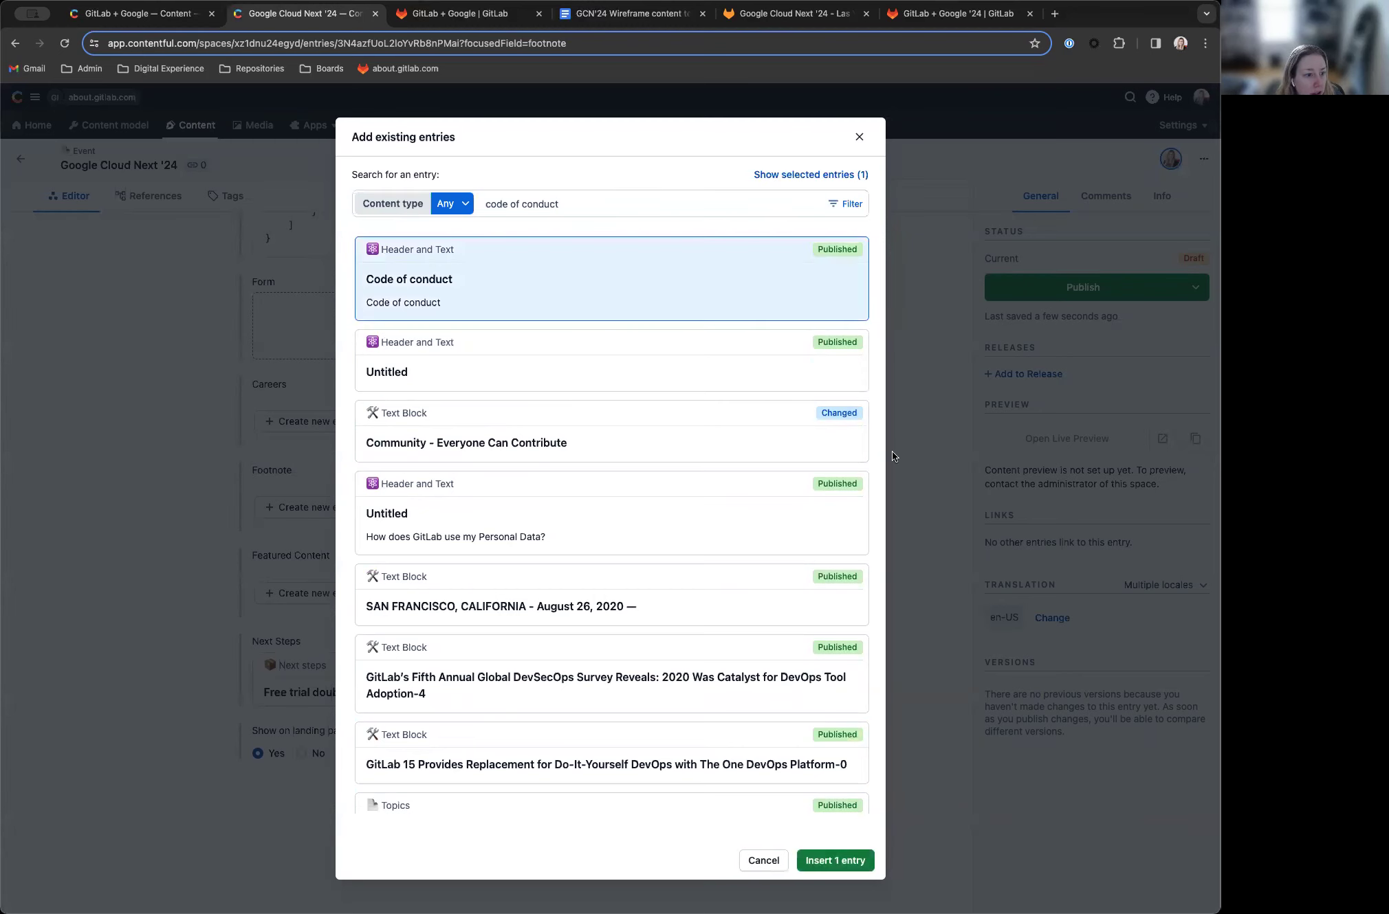
pyautogui.click(867, 862)
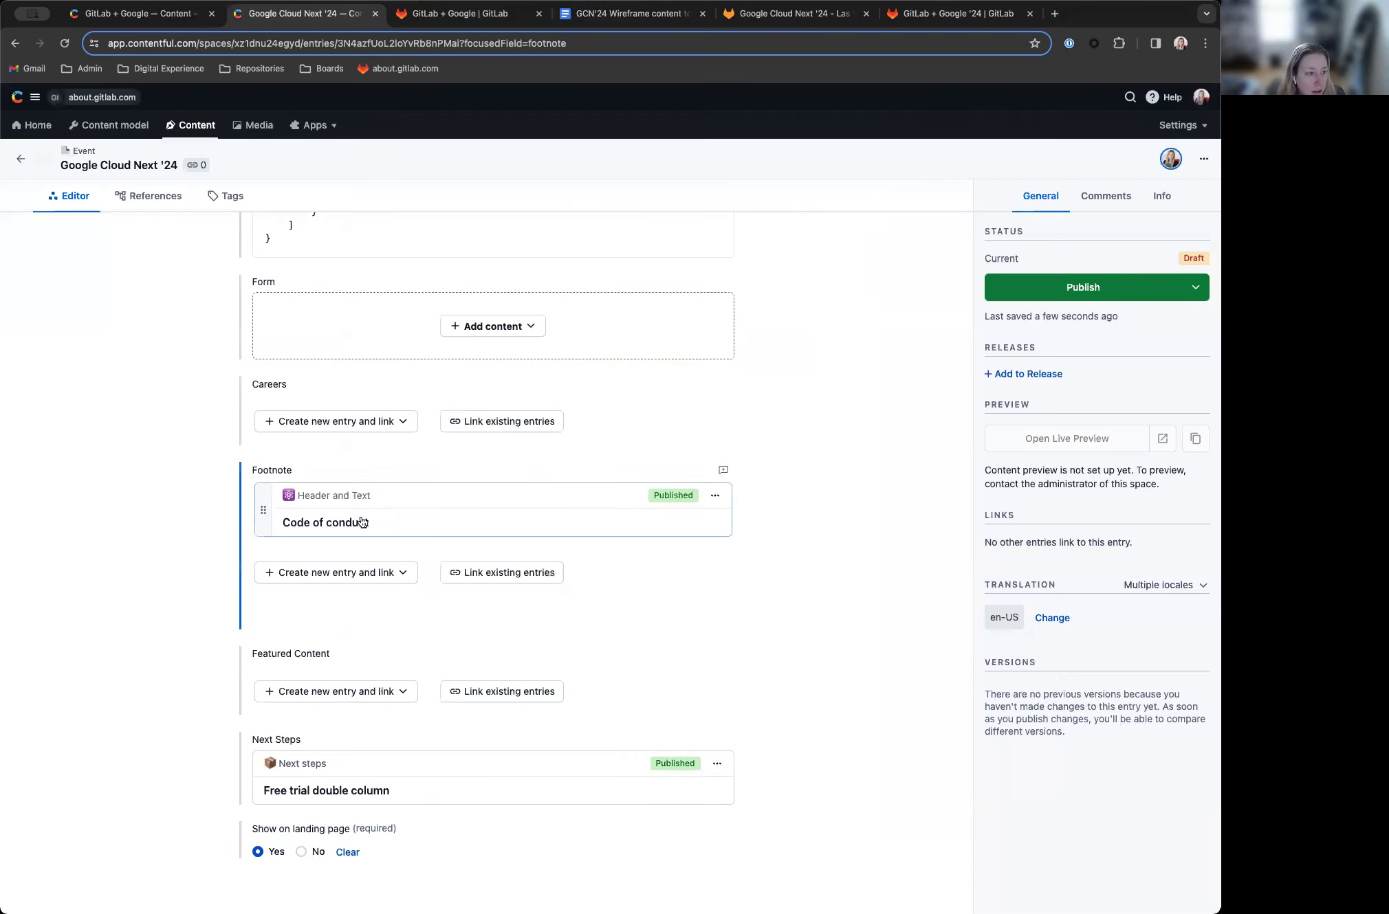
# Step: Compare the '24 event's Footnote and Next Steps with the '23 entry and the closing sections of the live '23 page
pyautogui.scroll(-2, 704, 621)
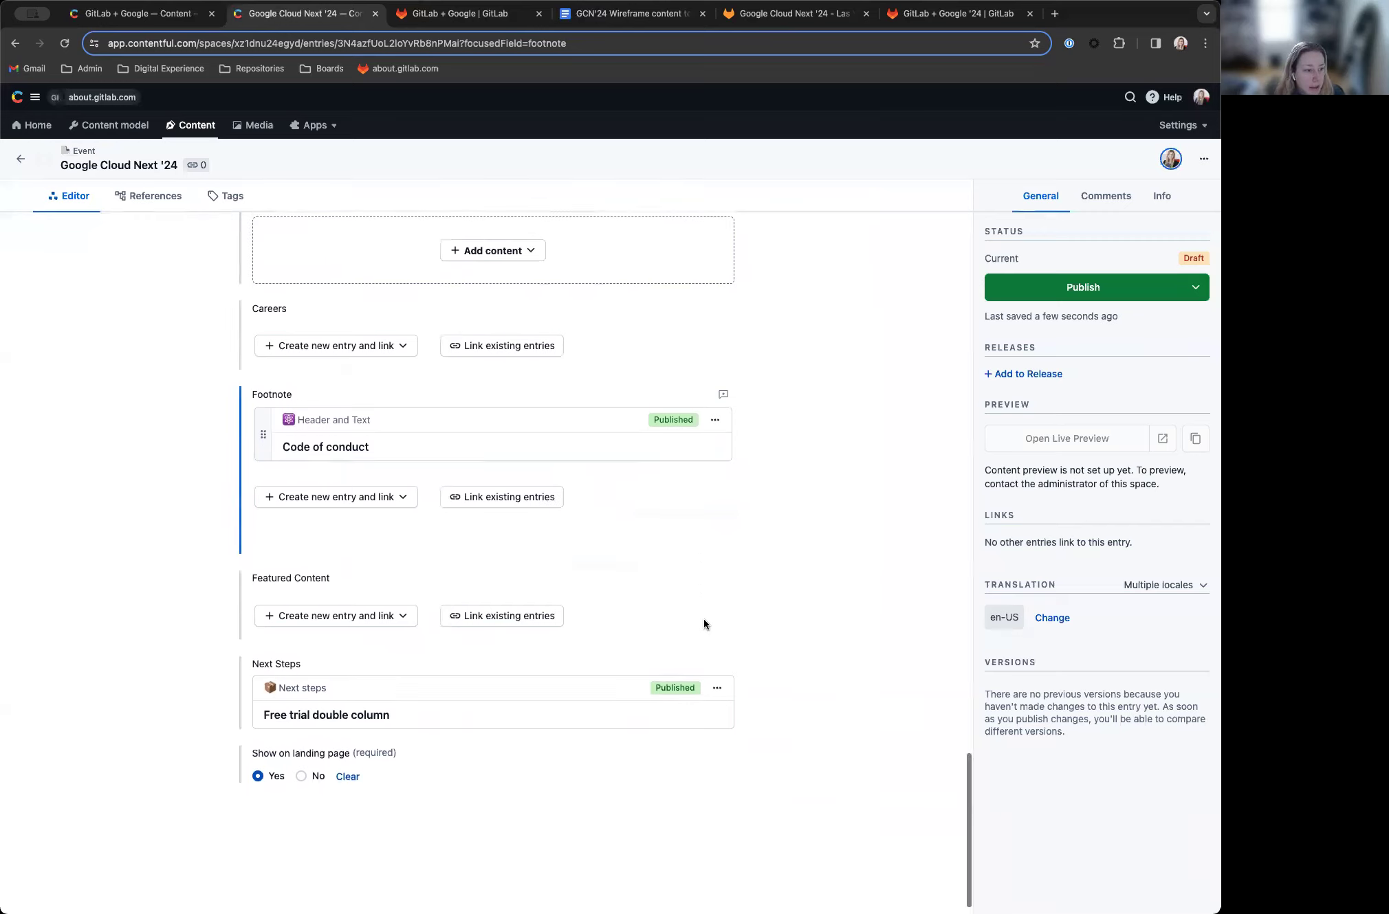
pyautogui.hotkey('ctrl', 'shift', 'Tab')
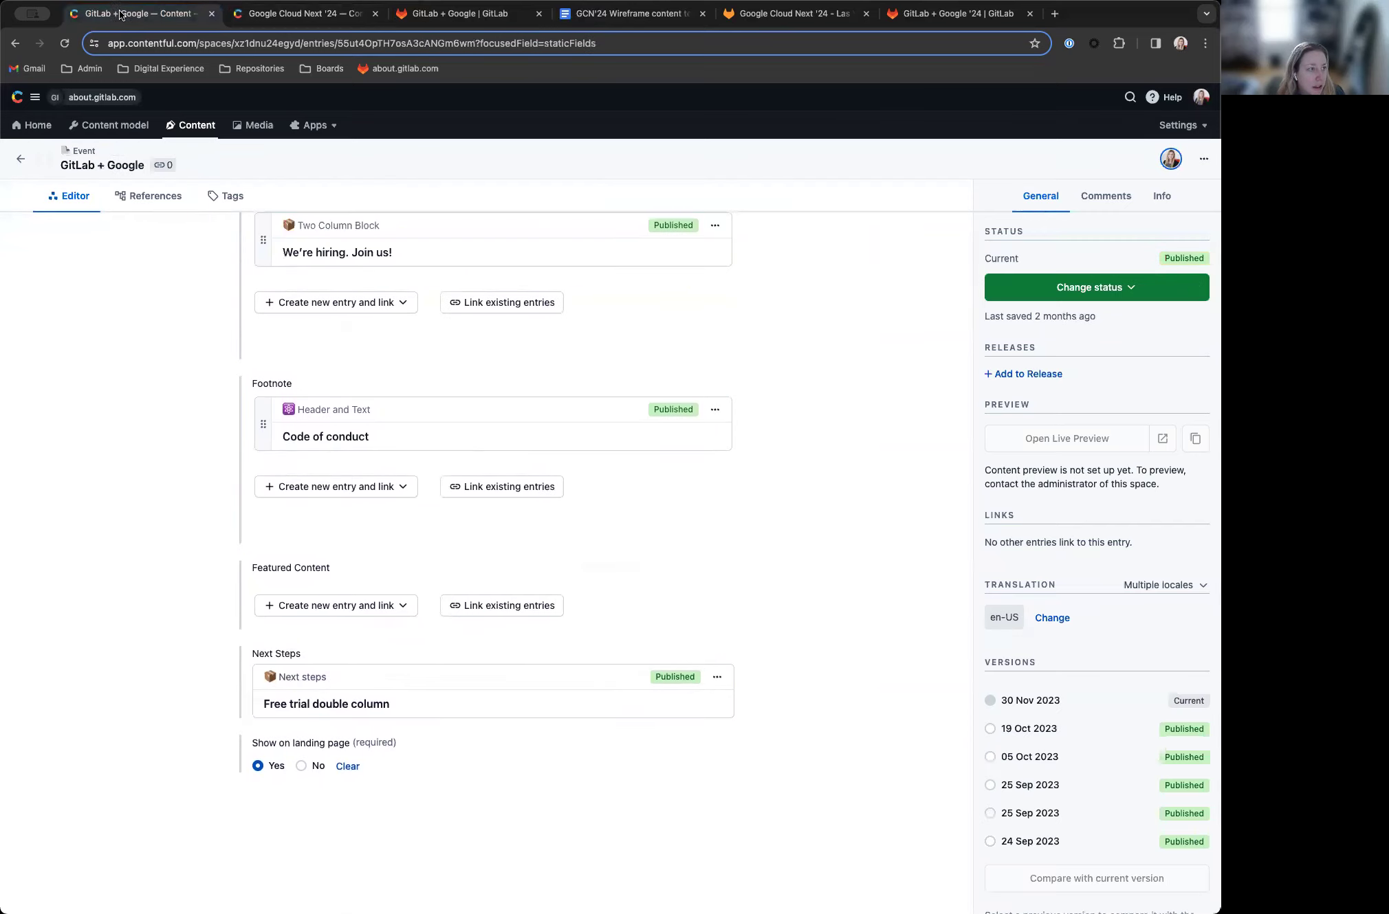
pyautogui.hotkey('ctrl', 'Tab')
pyautogui.hotkey('ctrl', 'Tab')
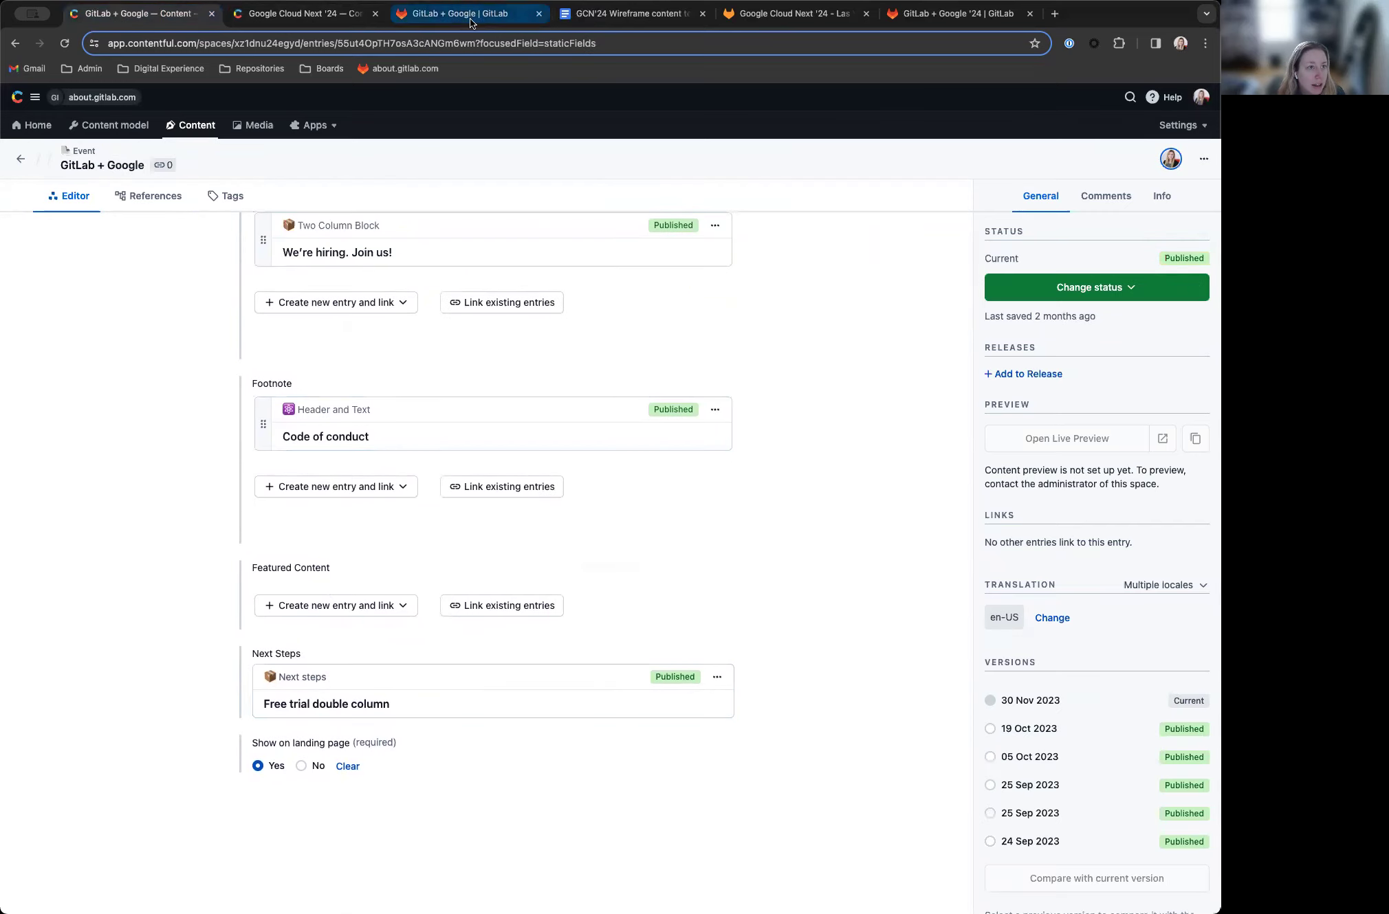
pyautogui.scroll(-2, 335, 609)
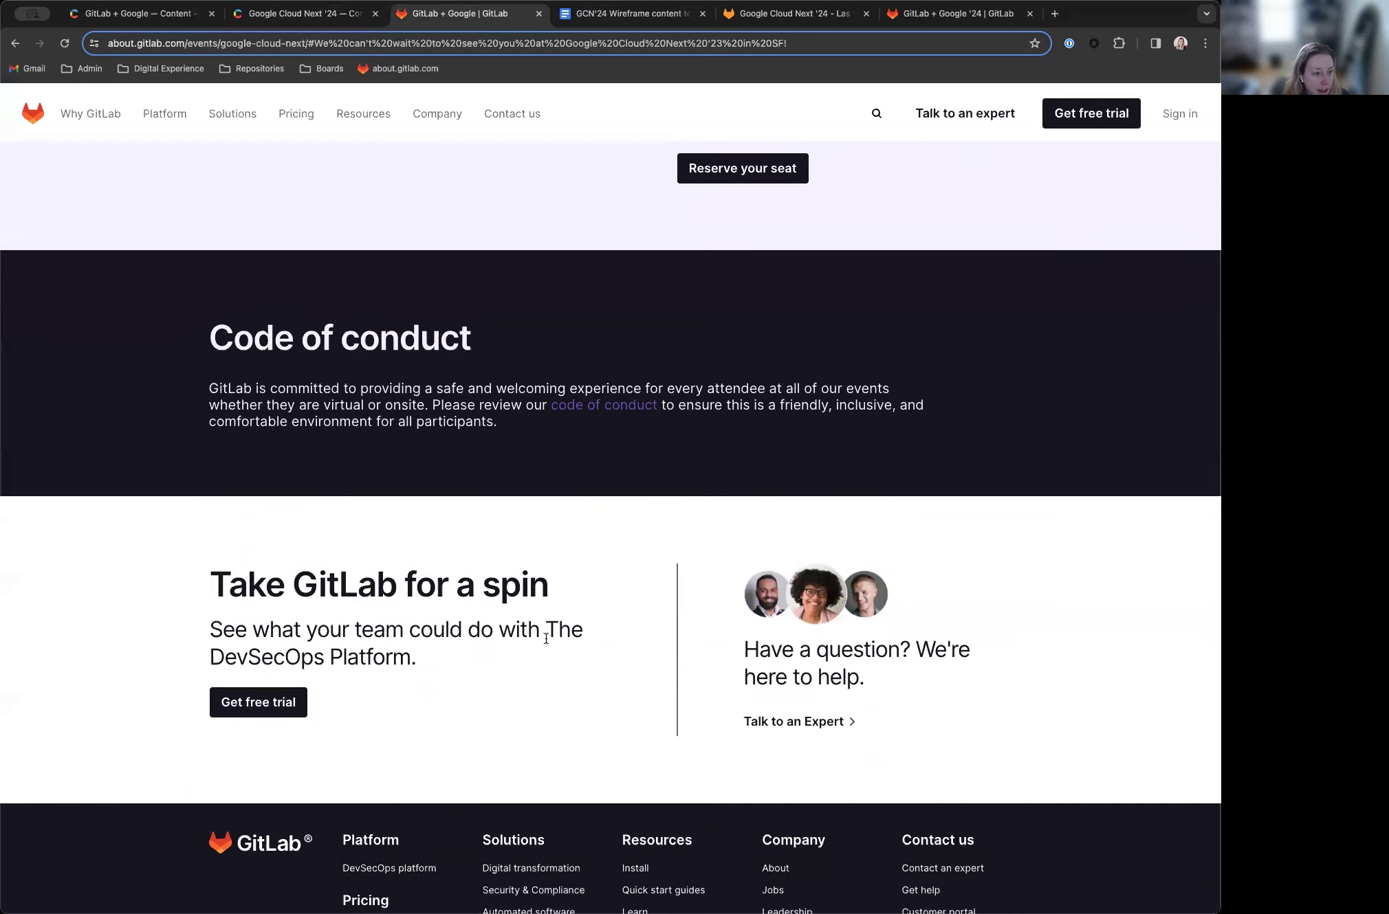
pyautogui.hotkey('ctrl', 'shift', 'Tab')
pyautogui.hotkey('ctrl', 'shift', 'Tab')
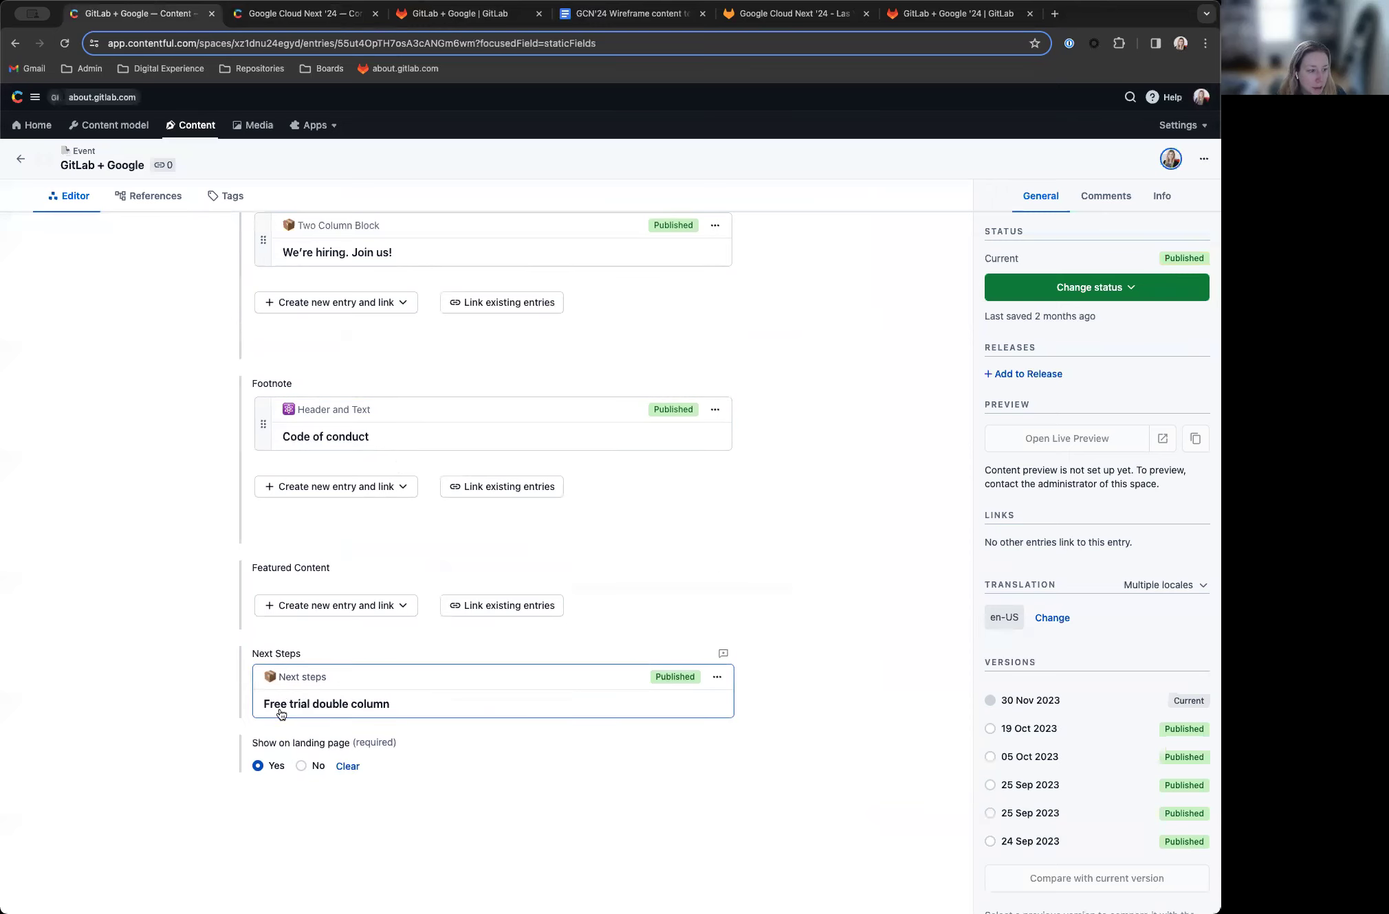
pyautogui.hotkey('ctrl', 'Tab')
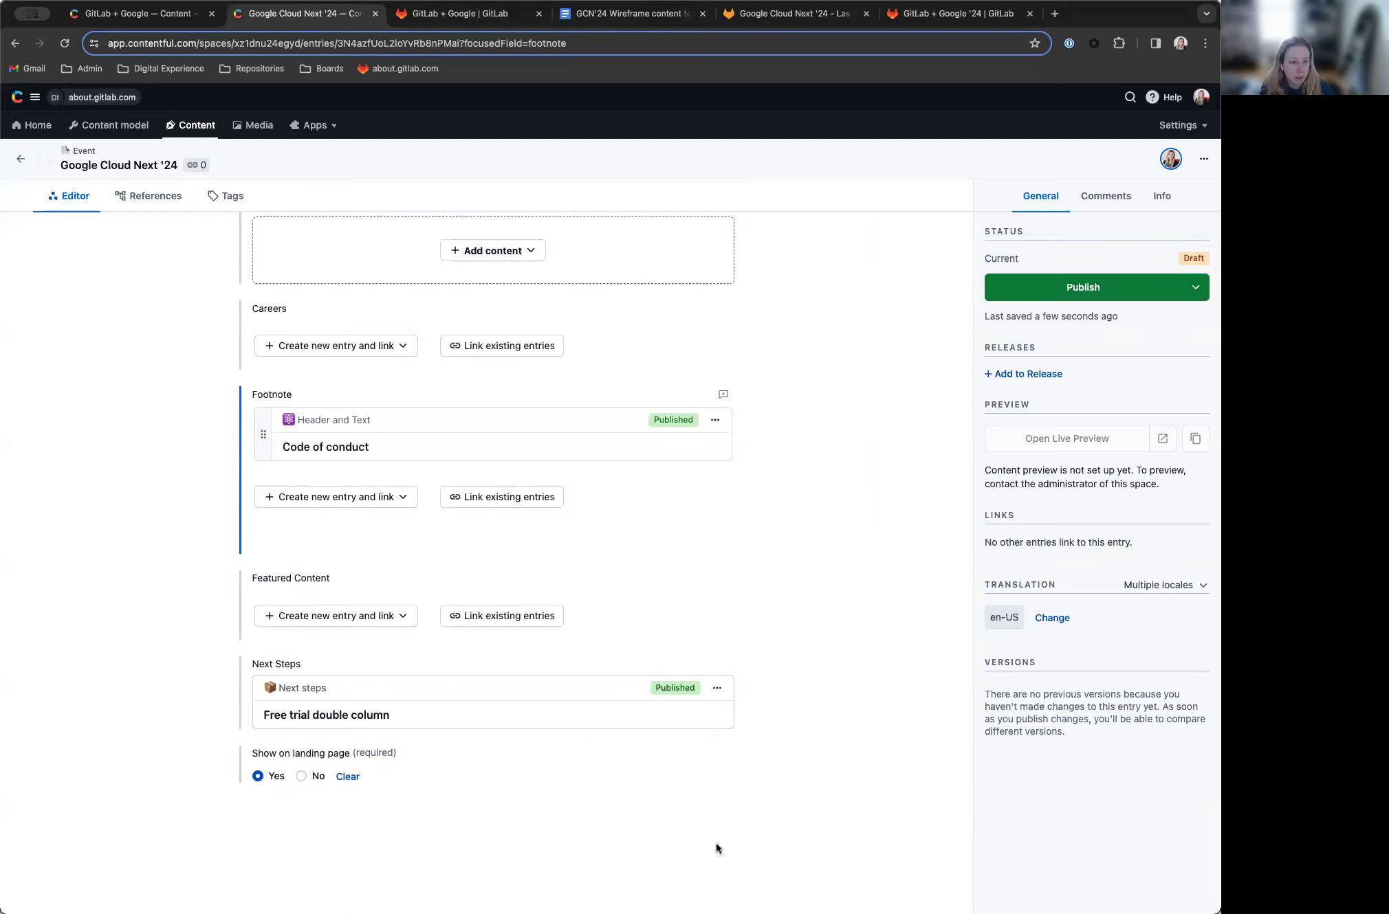
# Step: Reload the local google-cloud-next-2024 page, review it from the Hero to the closing sections, and return to the '24 event entry
pyautogui.scroll(2, 826, 811)
pyautogui.scroll(20, 827, 811)
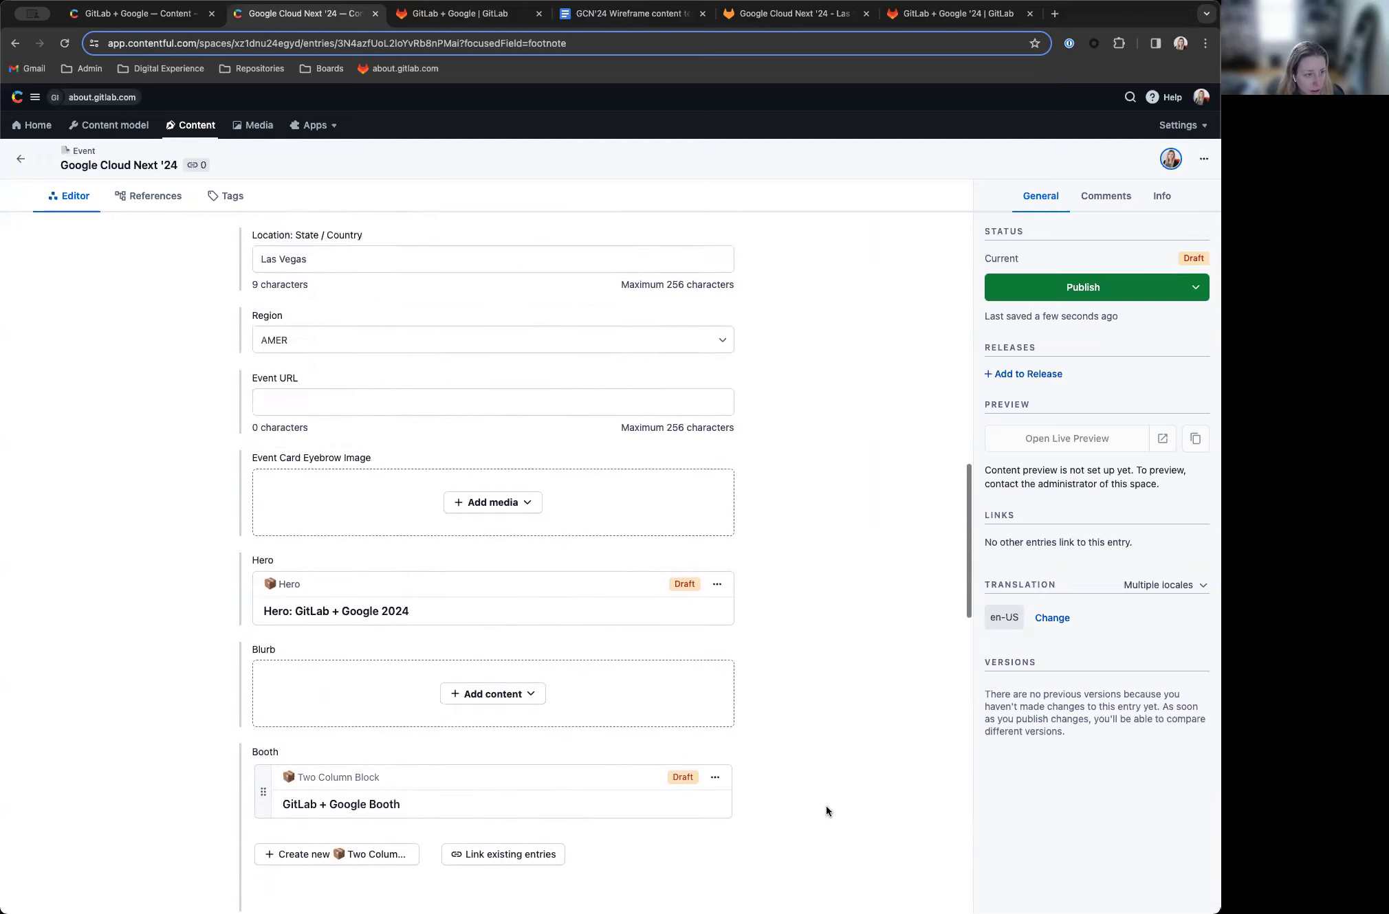
pyautogui.scroll(15, 826, 812)
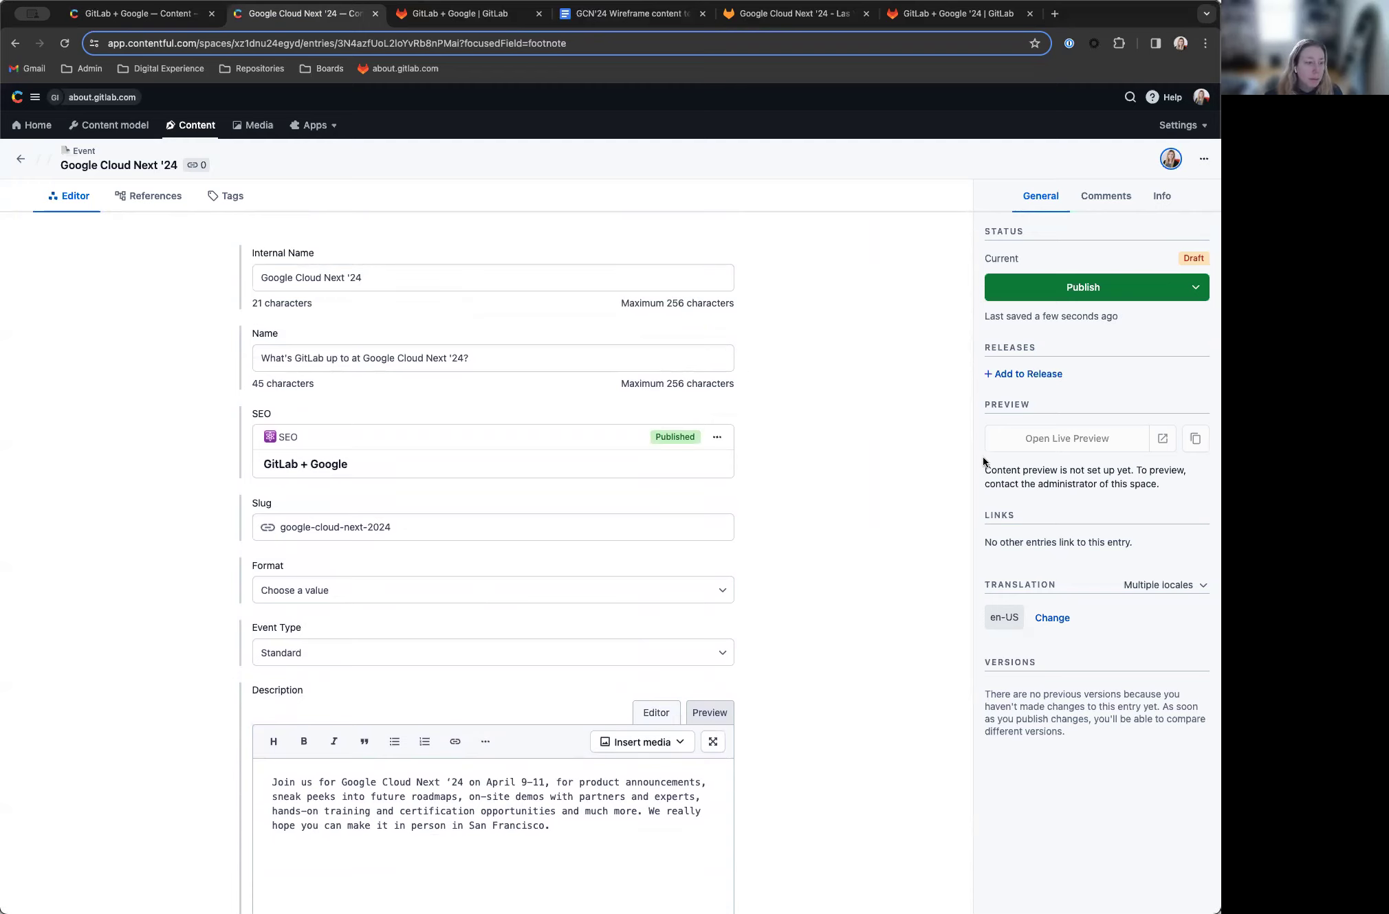
pyautogui.click(929, 13)
pyautogui.click(591, 44)
pyautogui.press('Return')
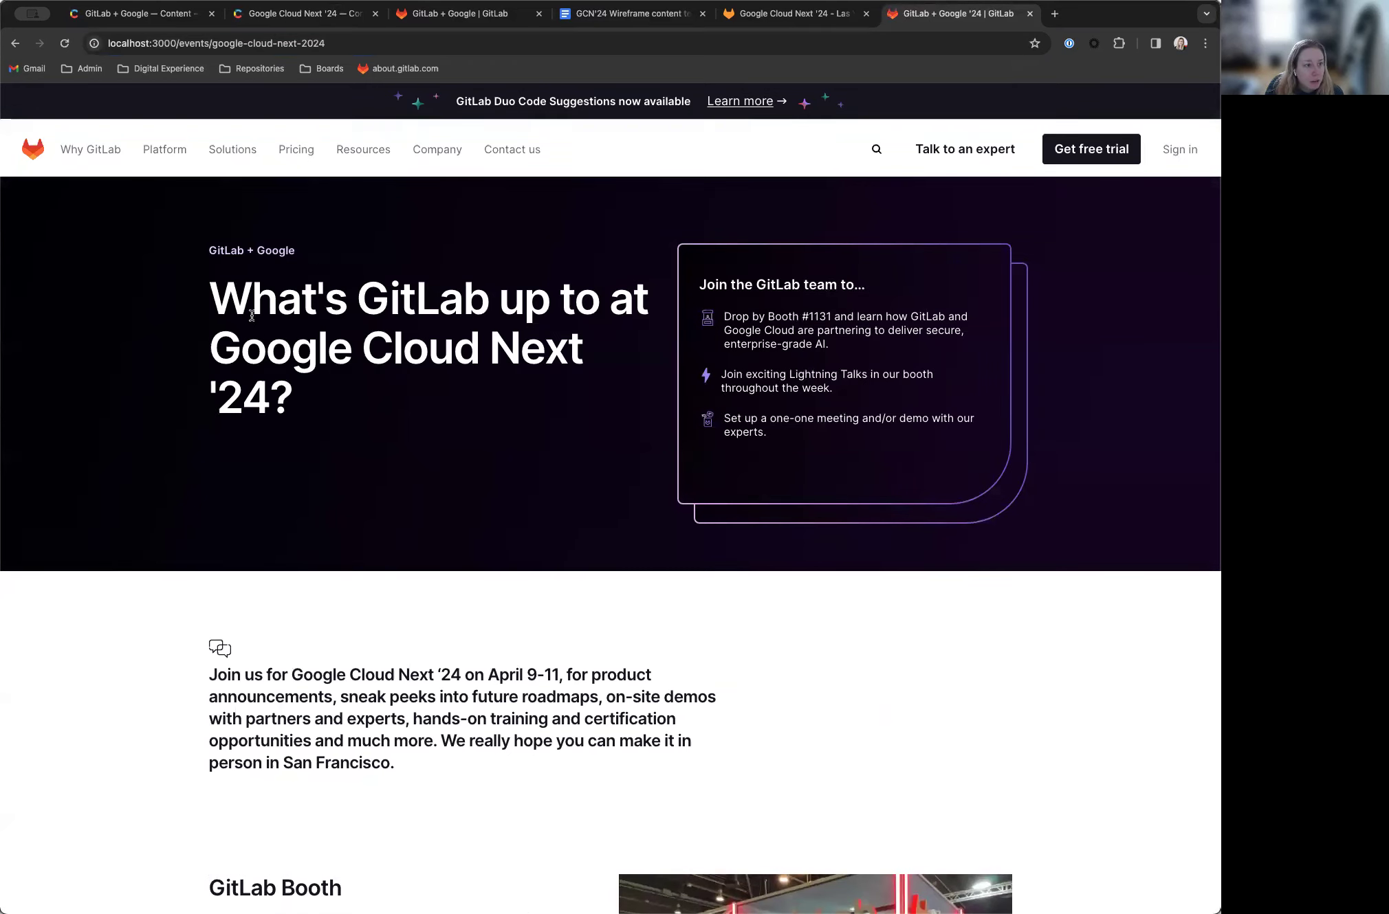
pyautogui.scroll(-5, 235, 361)
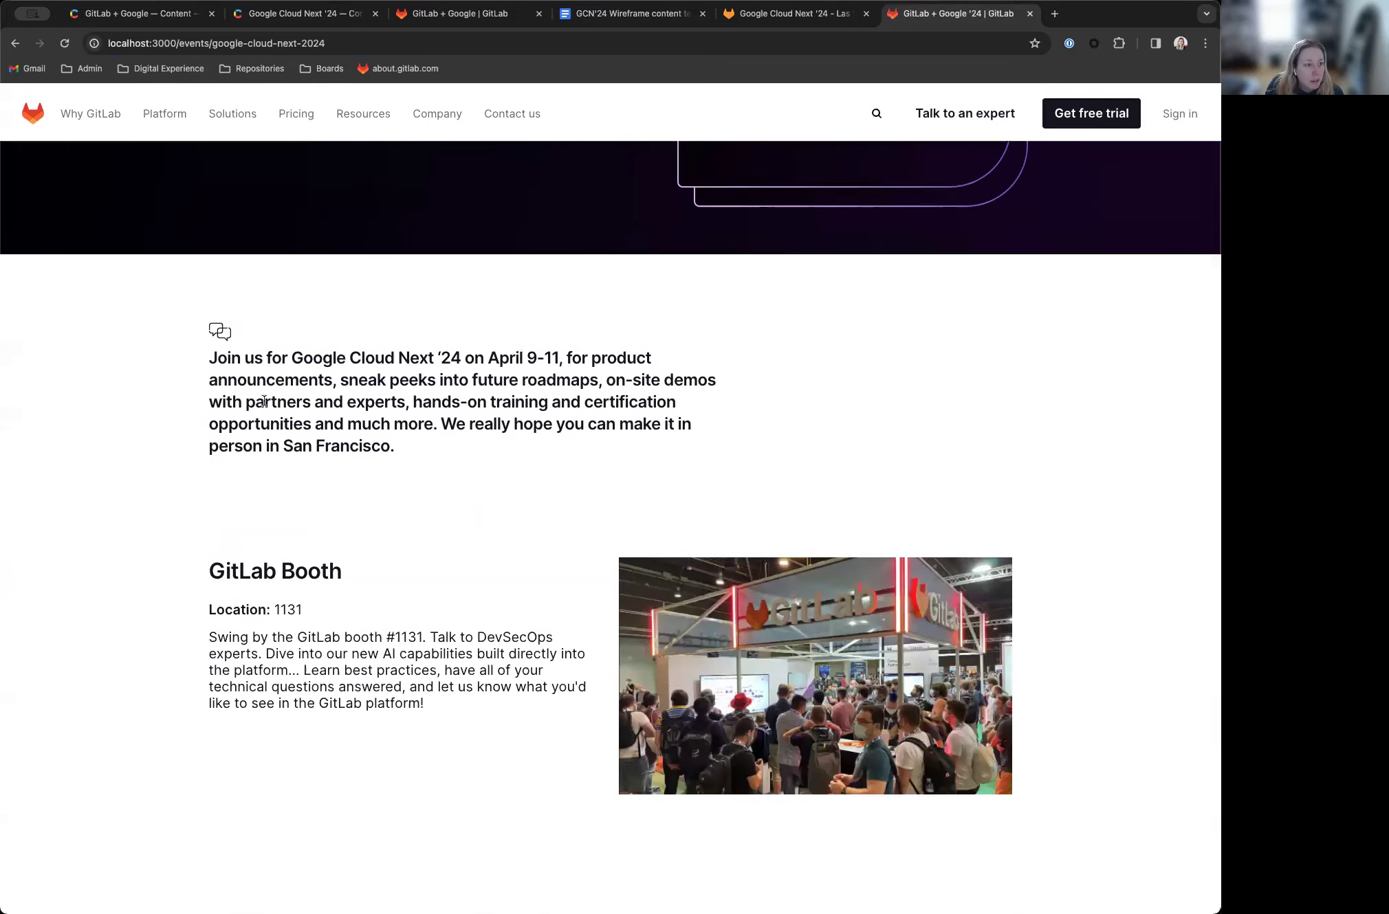
pyautogui.scroll(-10, 384, 379)
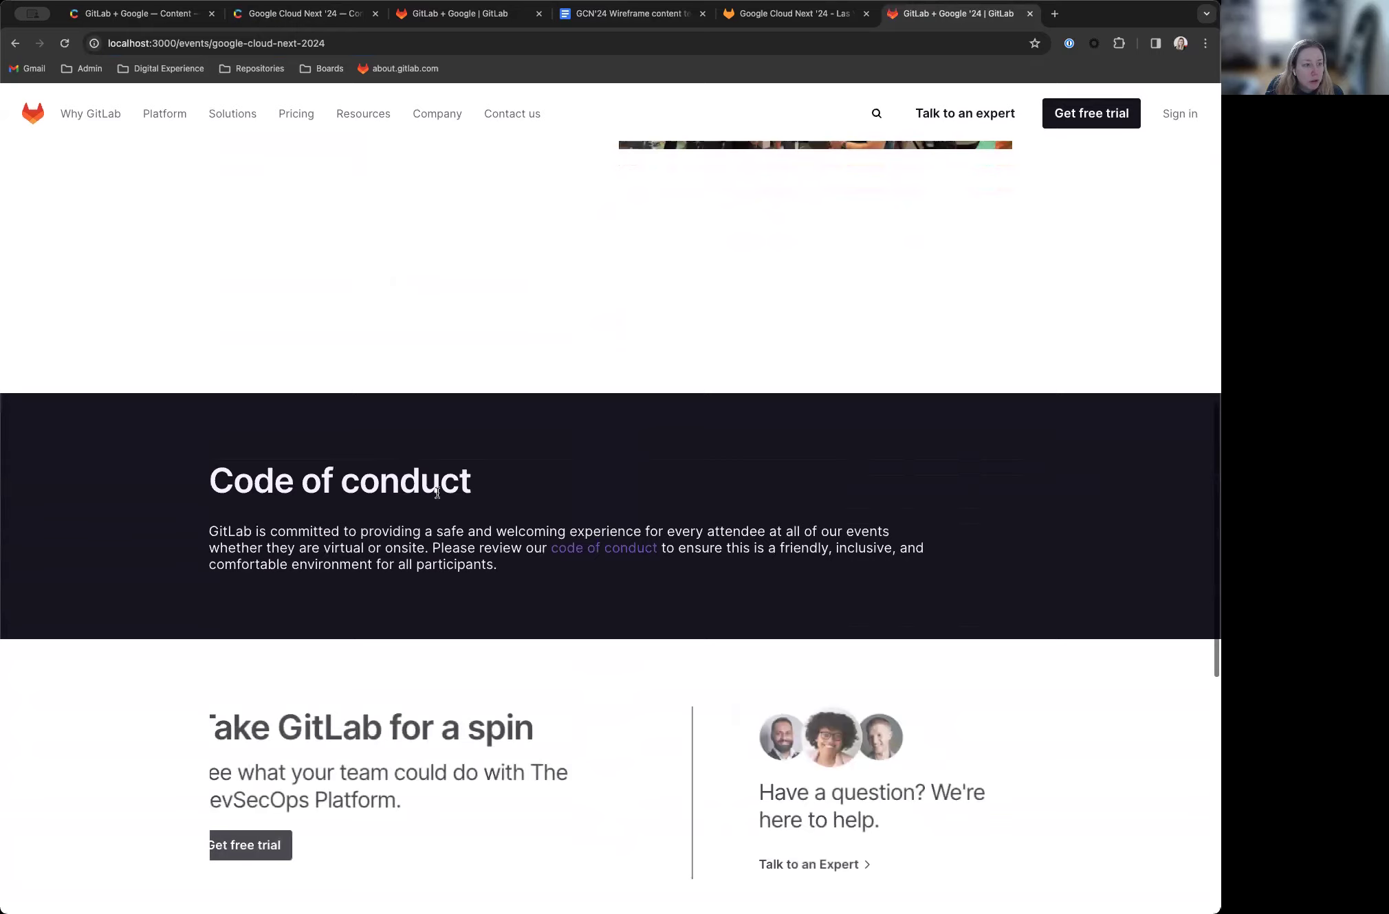
pyautogui.scroll(-5, 437, 614)
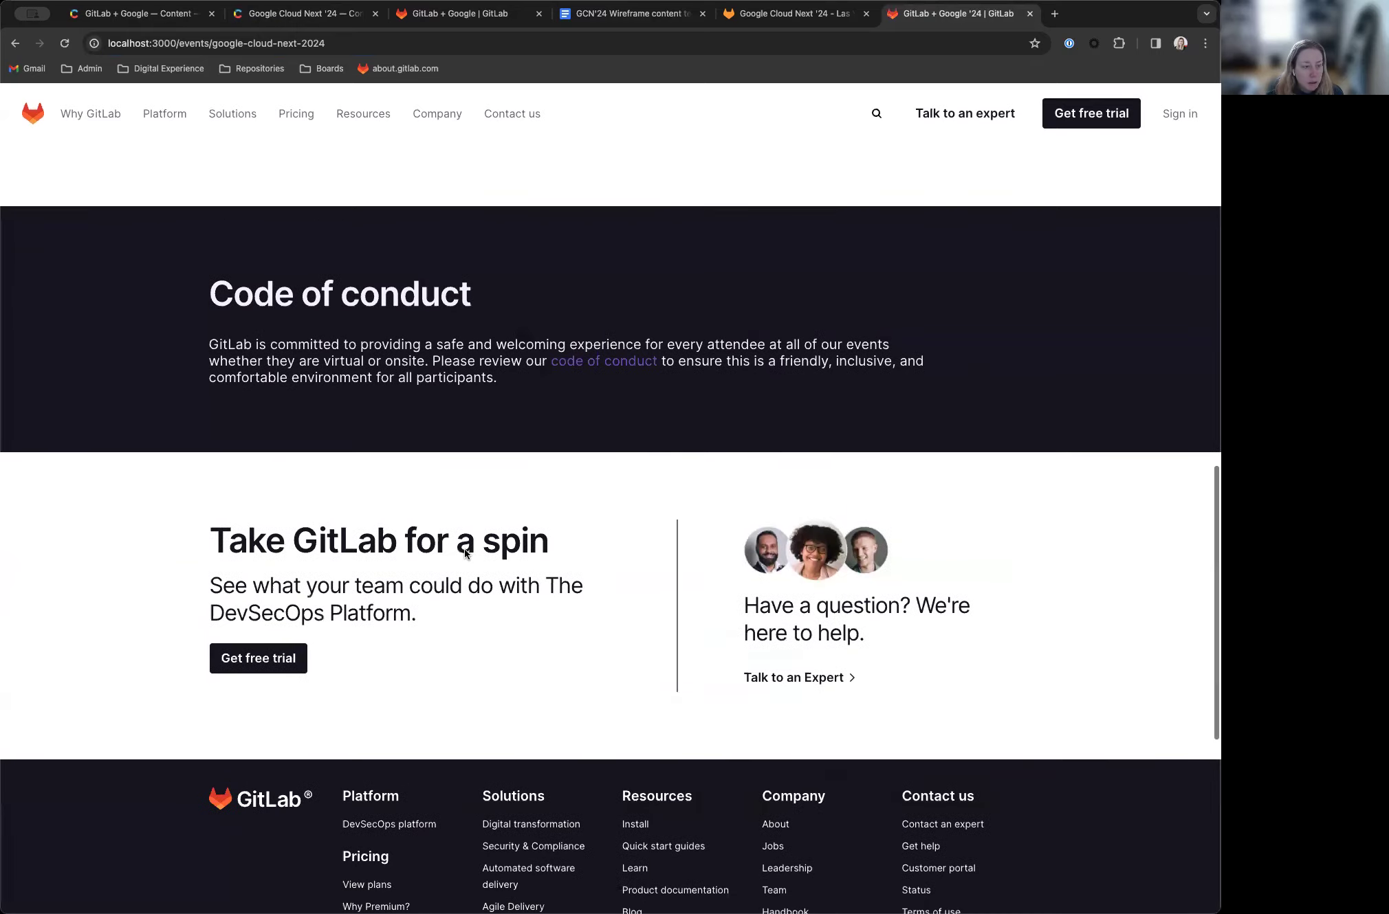
pyautogui.scroll(20, 464, 550)
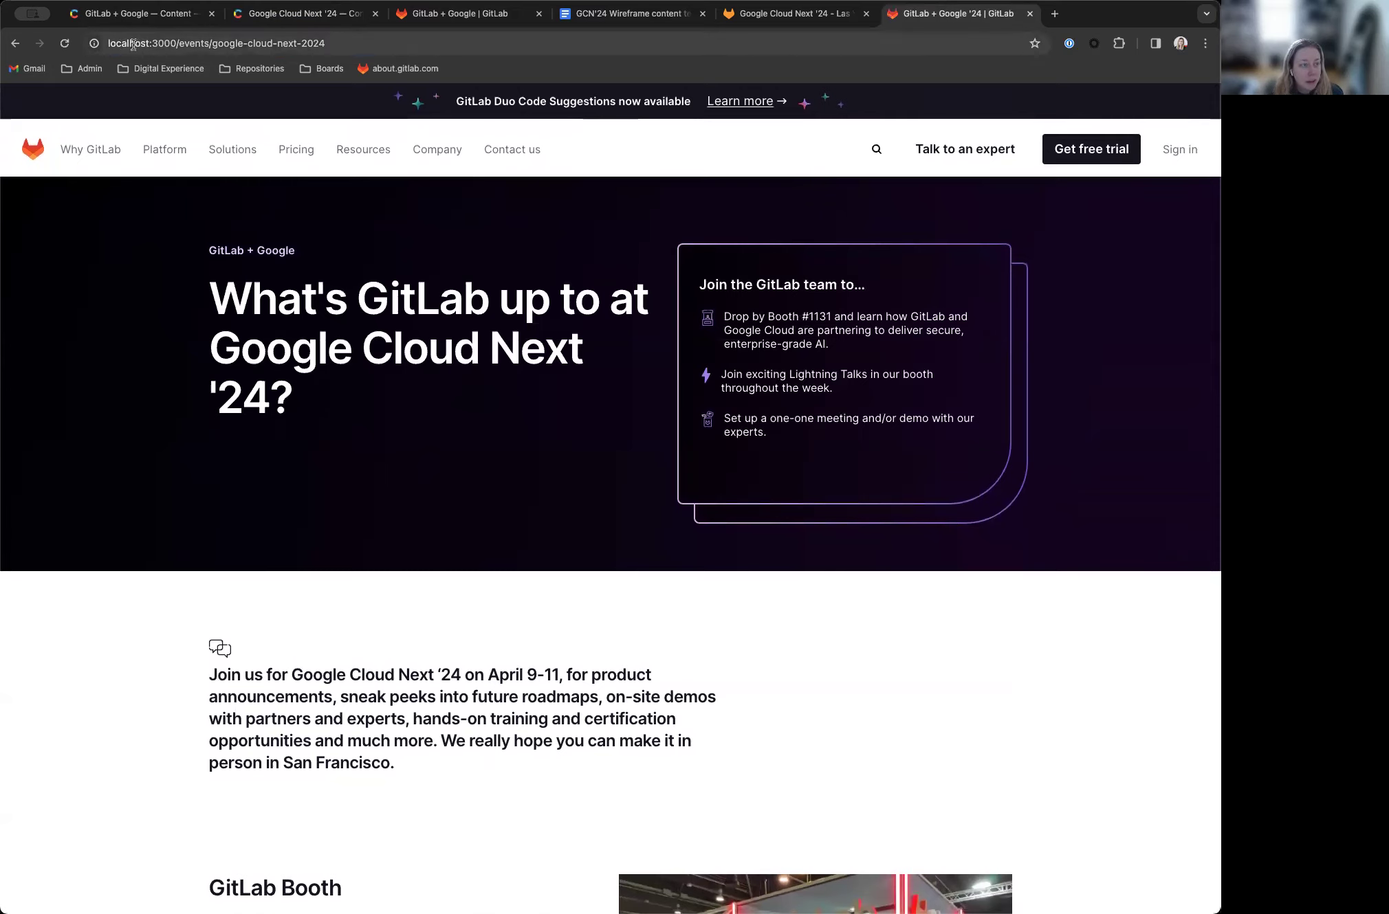
pyautogui.click(766, 18)
pyautogui.click(302, 15)
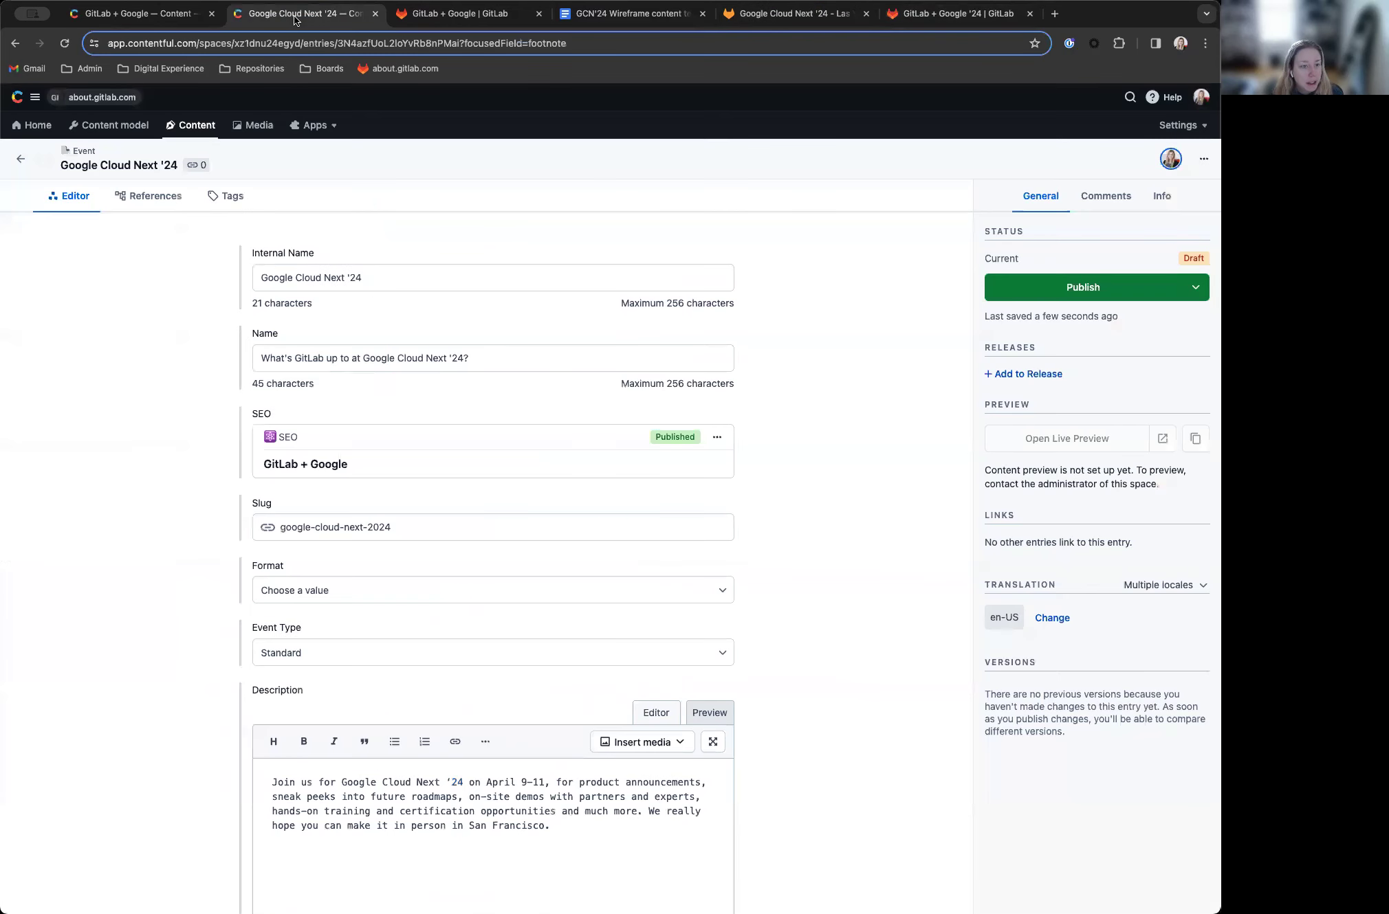